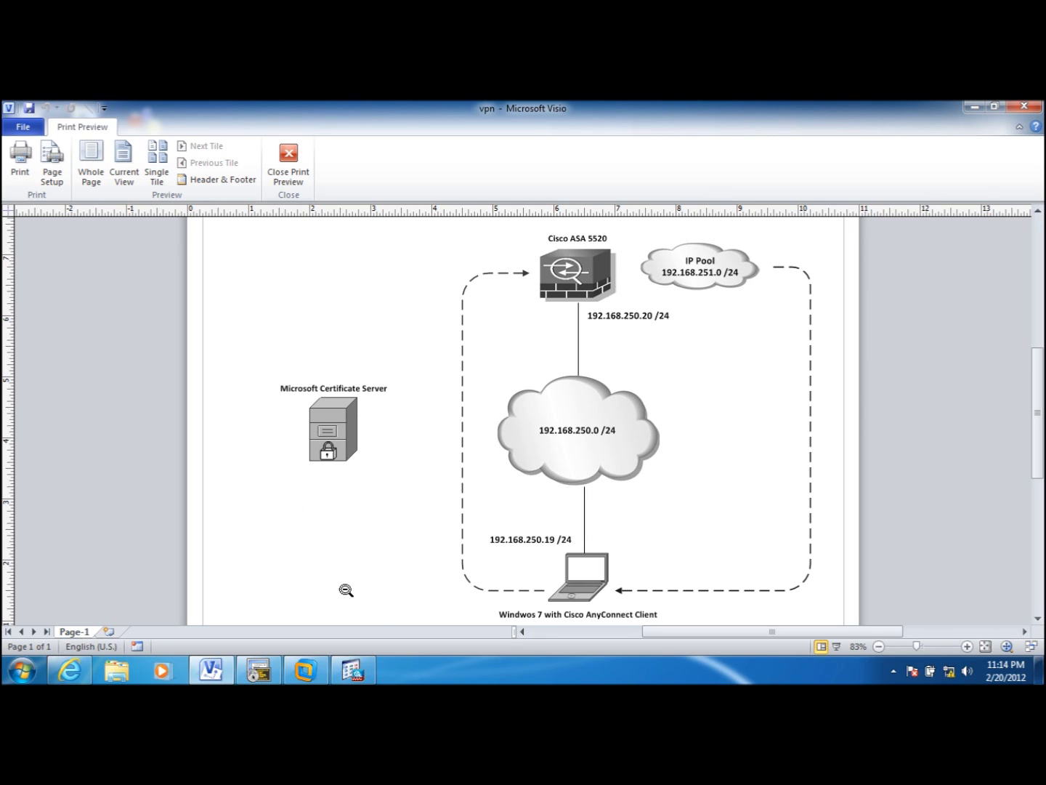
- Switch from the Visio VPN diagram to the ASDM home dashboard for ASA5520-VPN
click(353, 670)
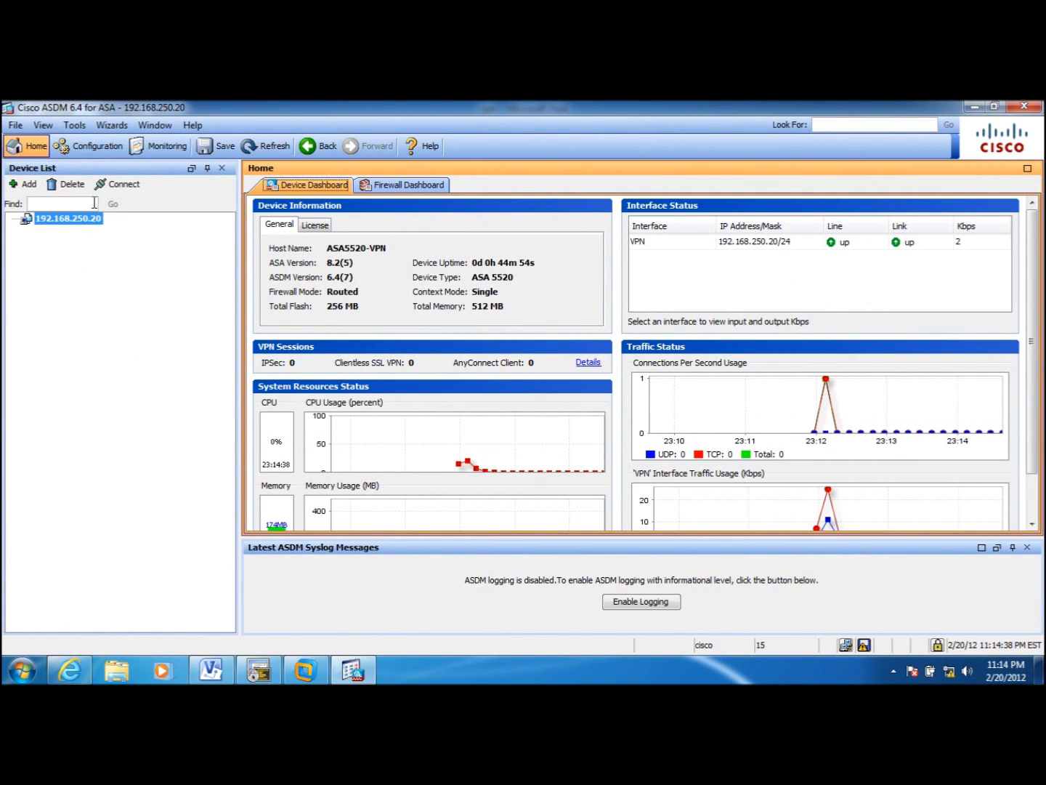
- Show the empty CA Certificates list under Device Management's Certificate Management
click(101, 158)
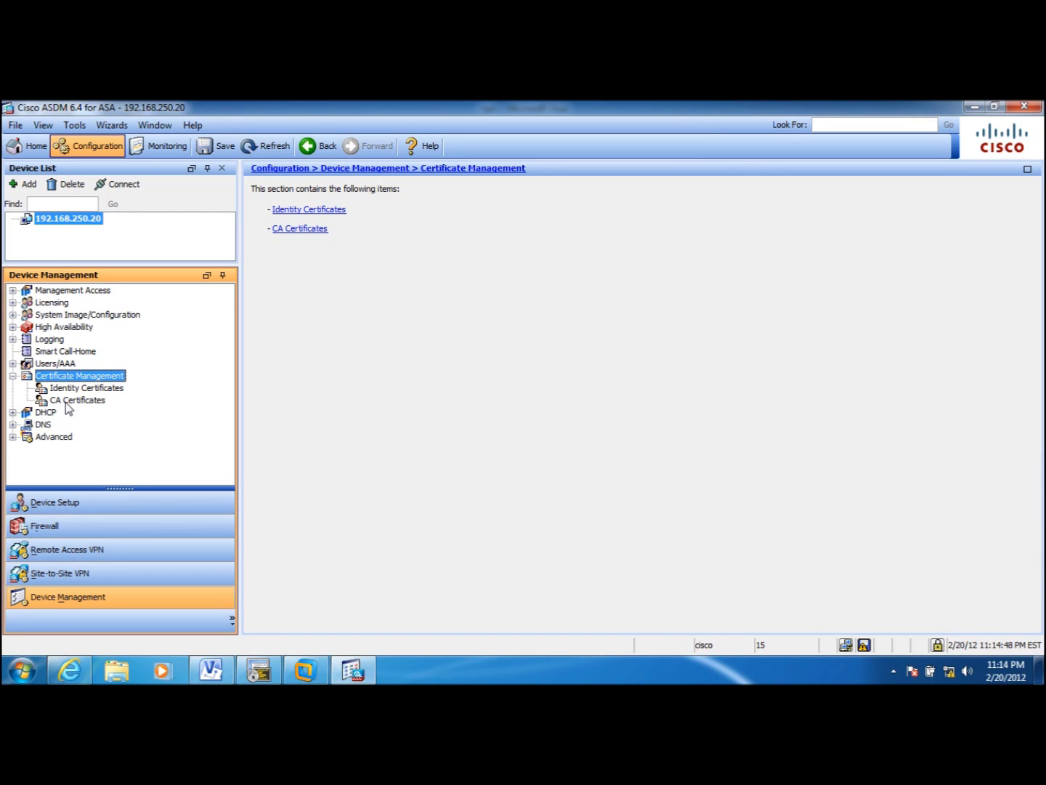
click(77, 402)
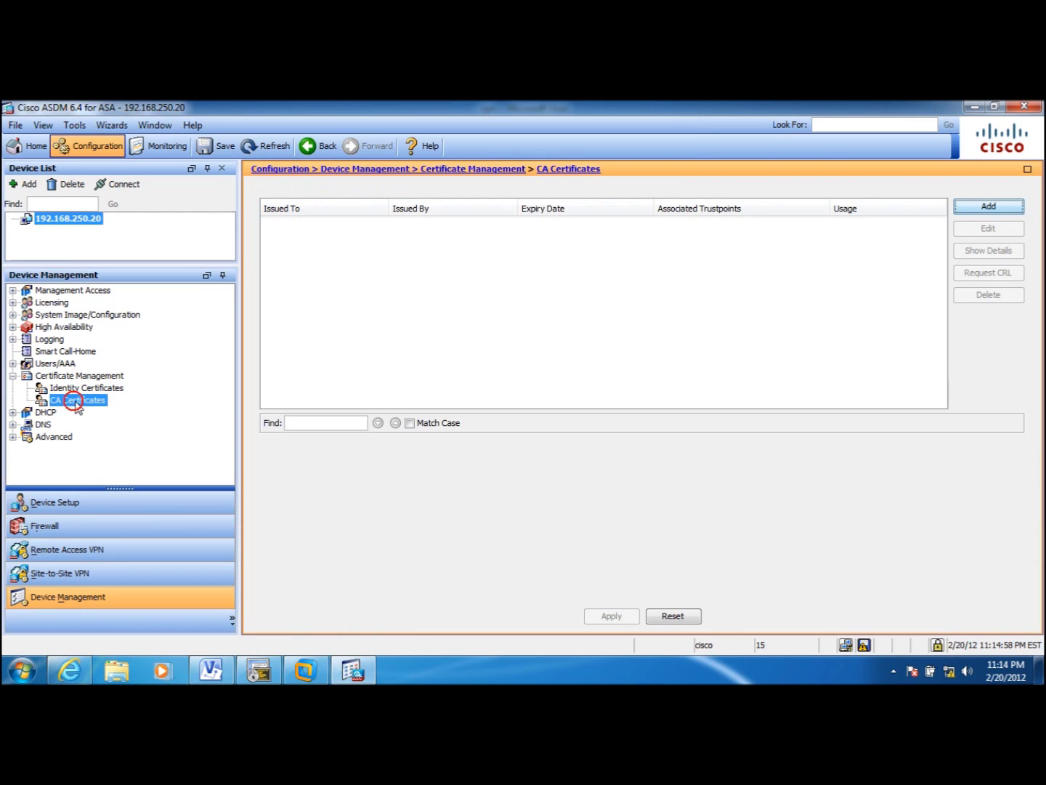
click(88, 389)
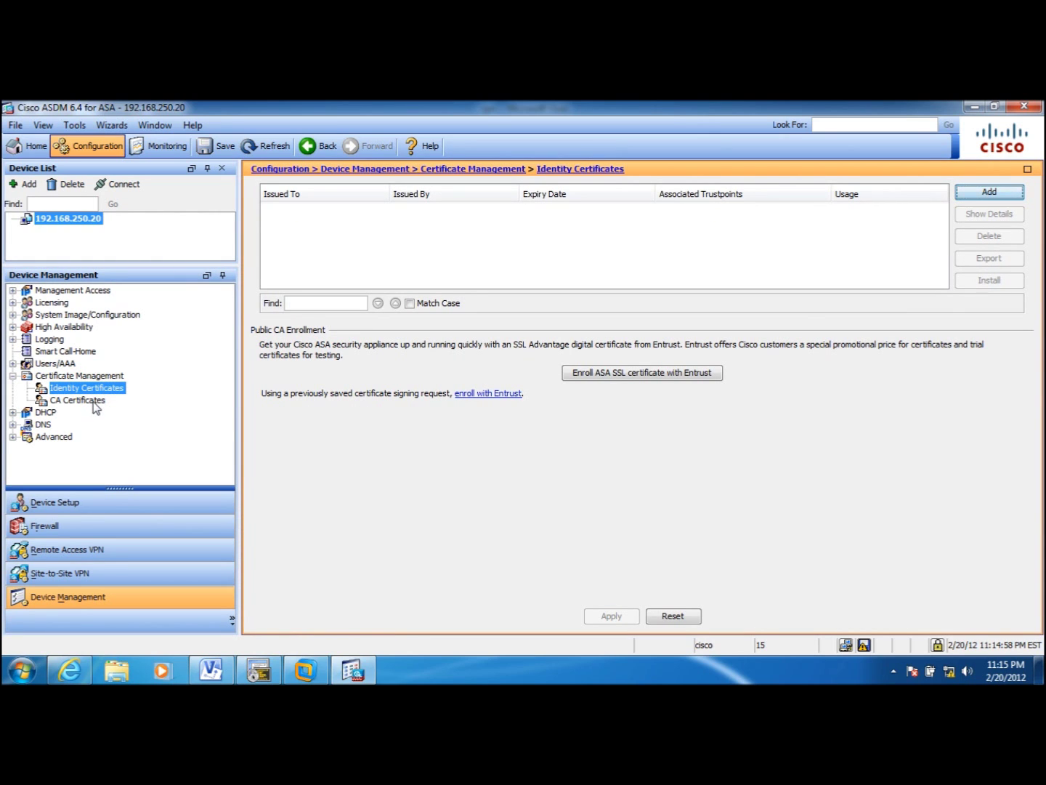
click(96, 405)
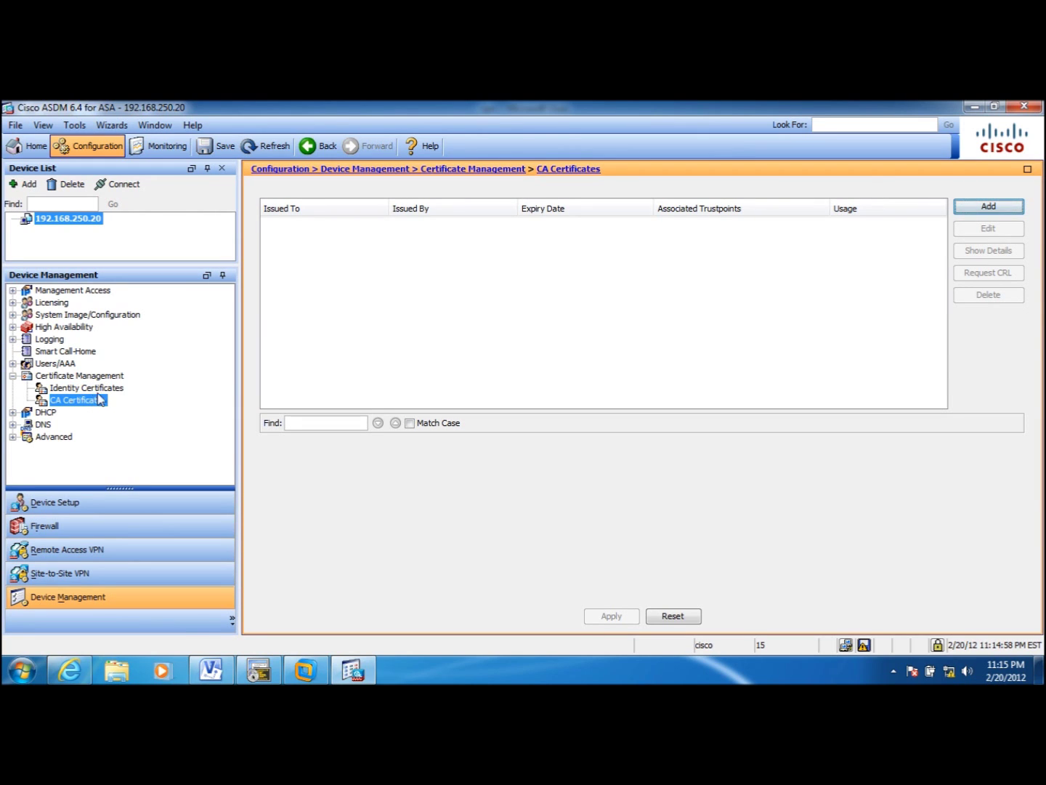
- Download the DER CA certificate and save it as certnew.cer on the Desktop, replacing the old copy
click(166, 568)
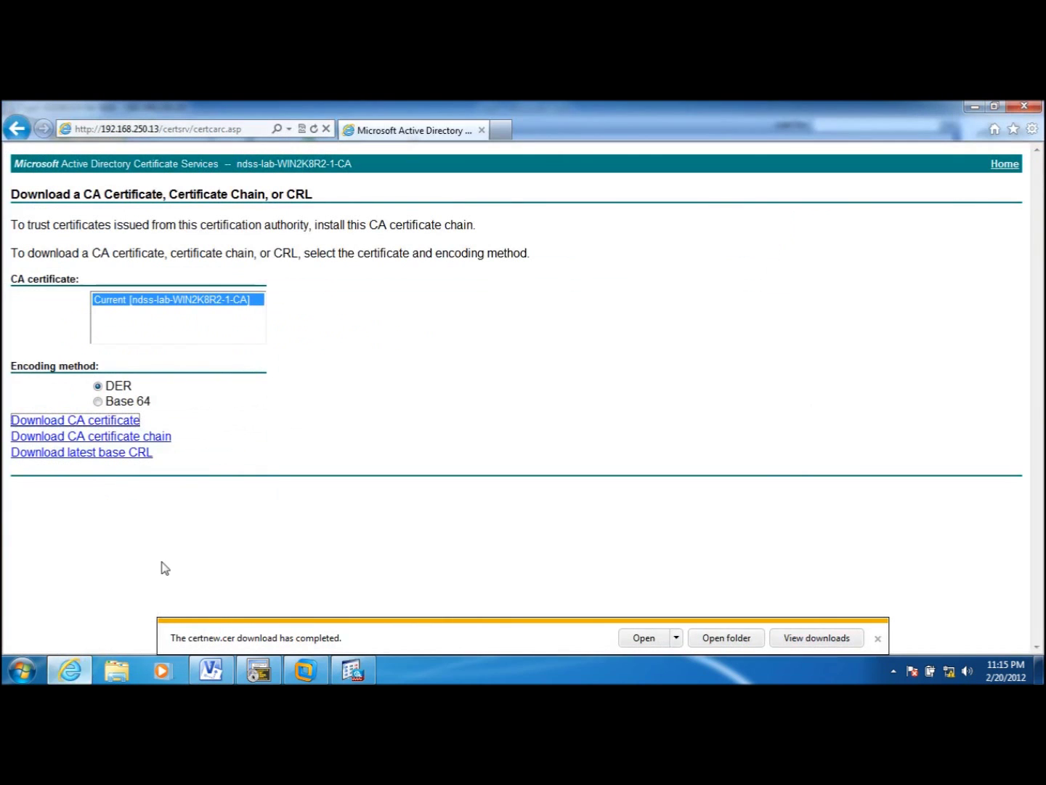
click(875, 639)
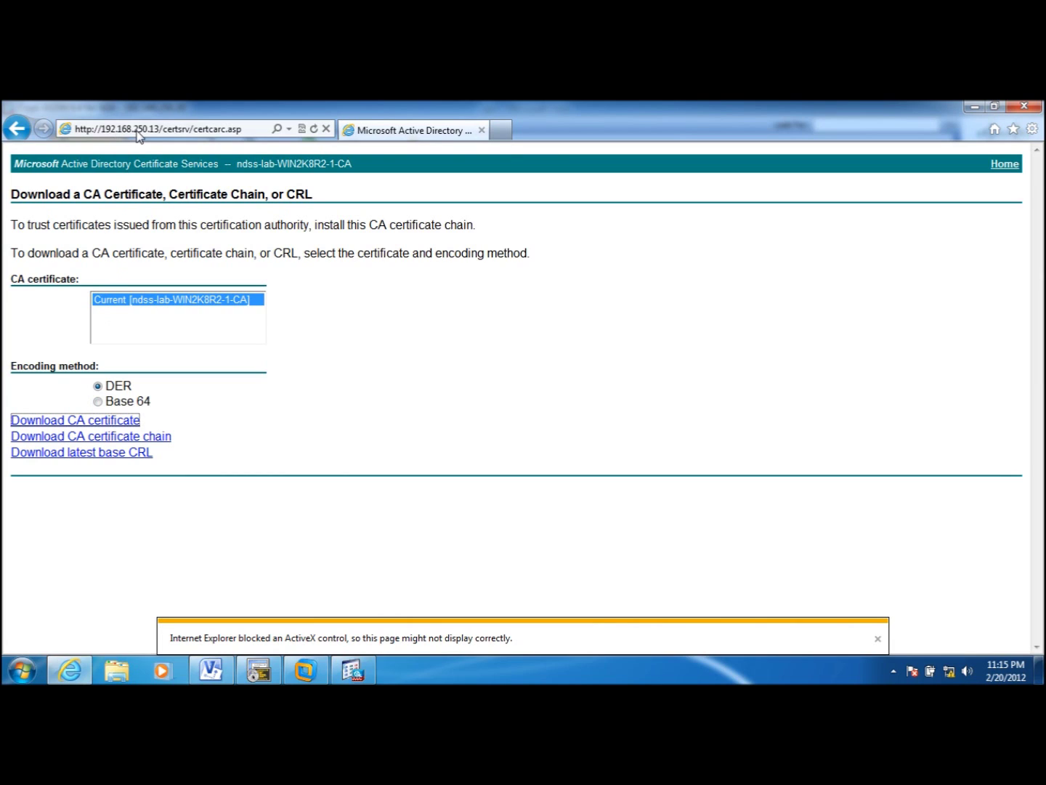
click(125, 420)
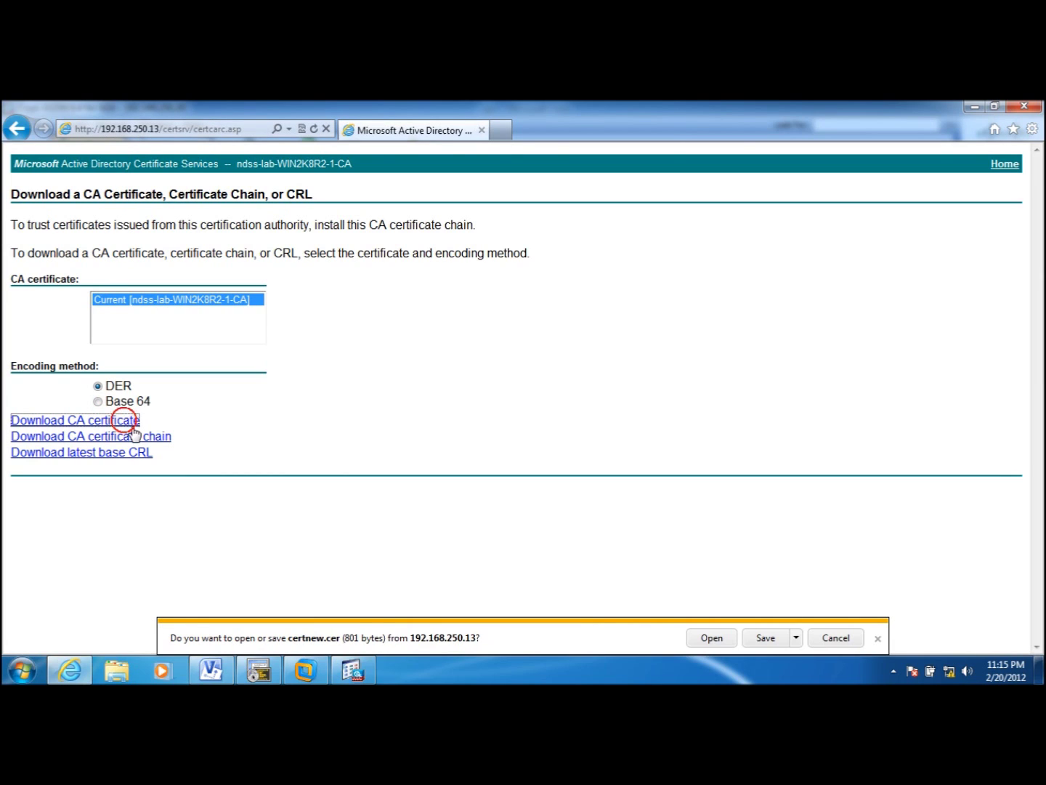
click(795, 639)
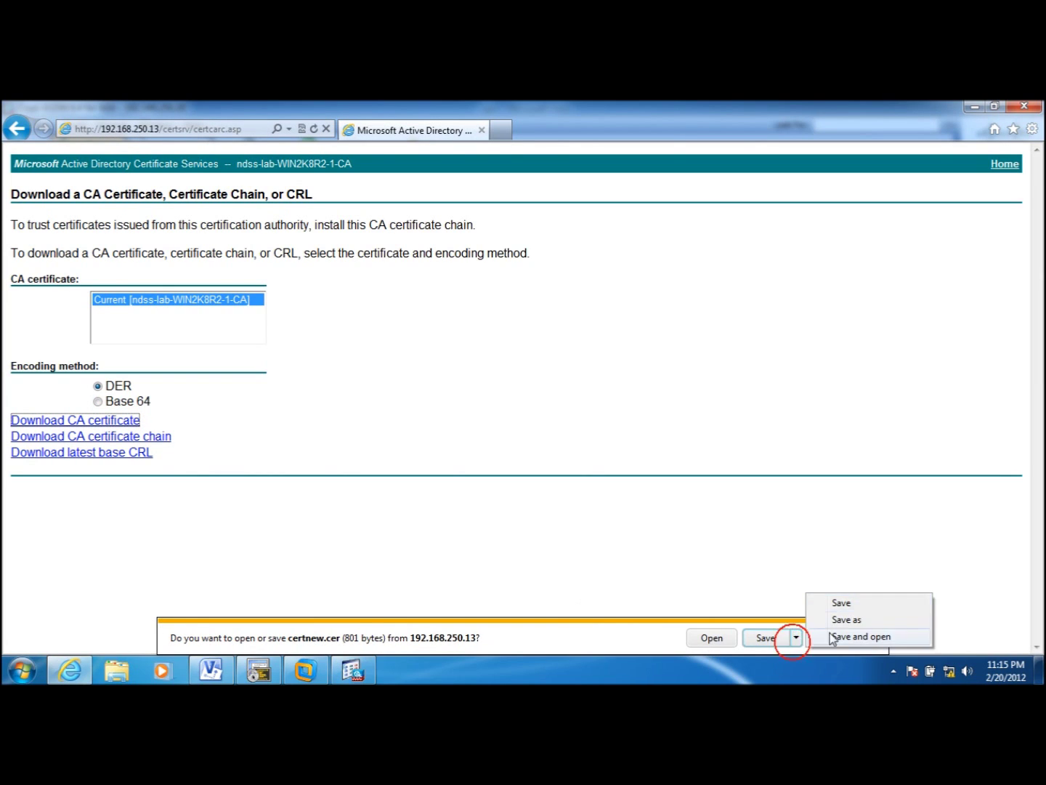
click(871, 620)
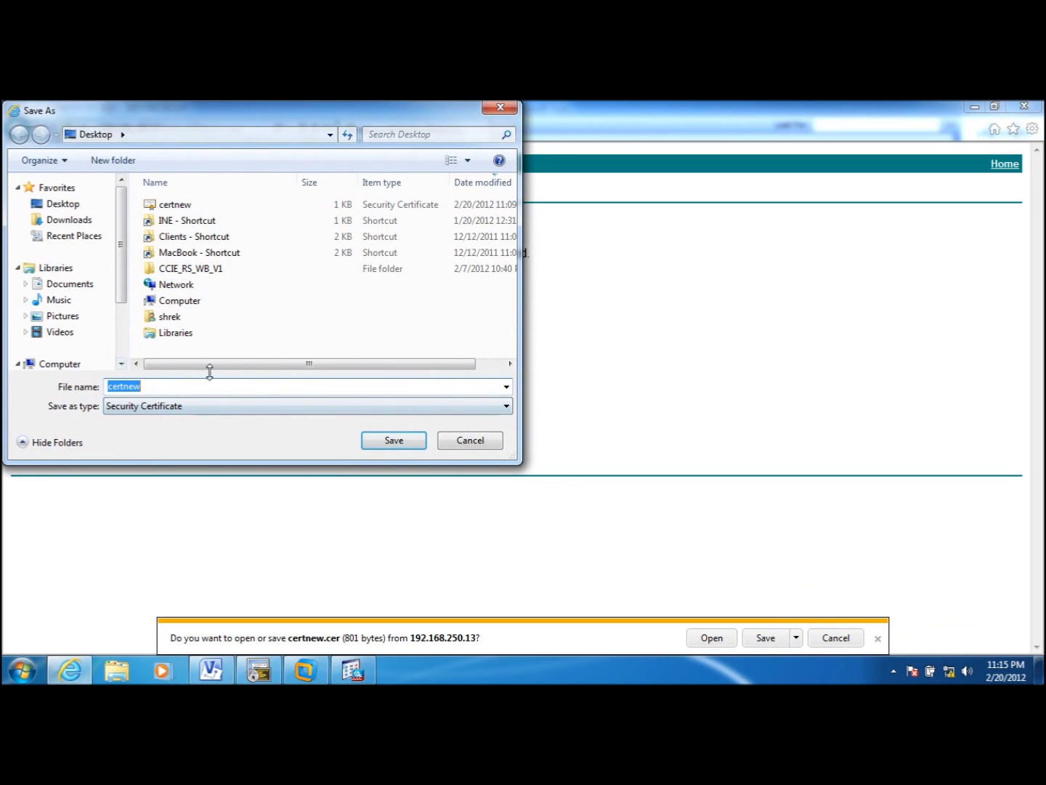
click(400, 440)
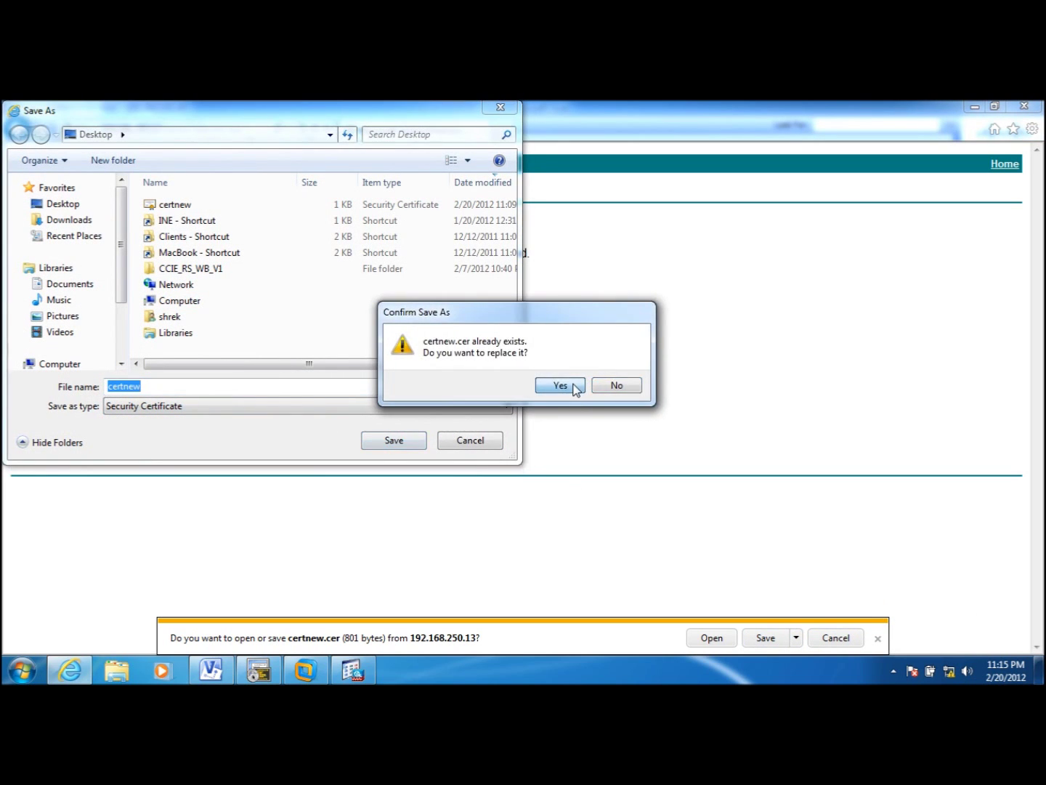
click(560, 385)
click(975, 107)
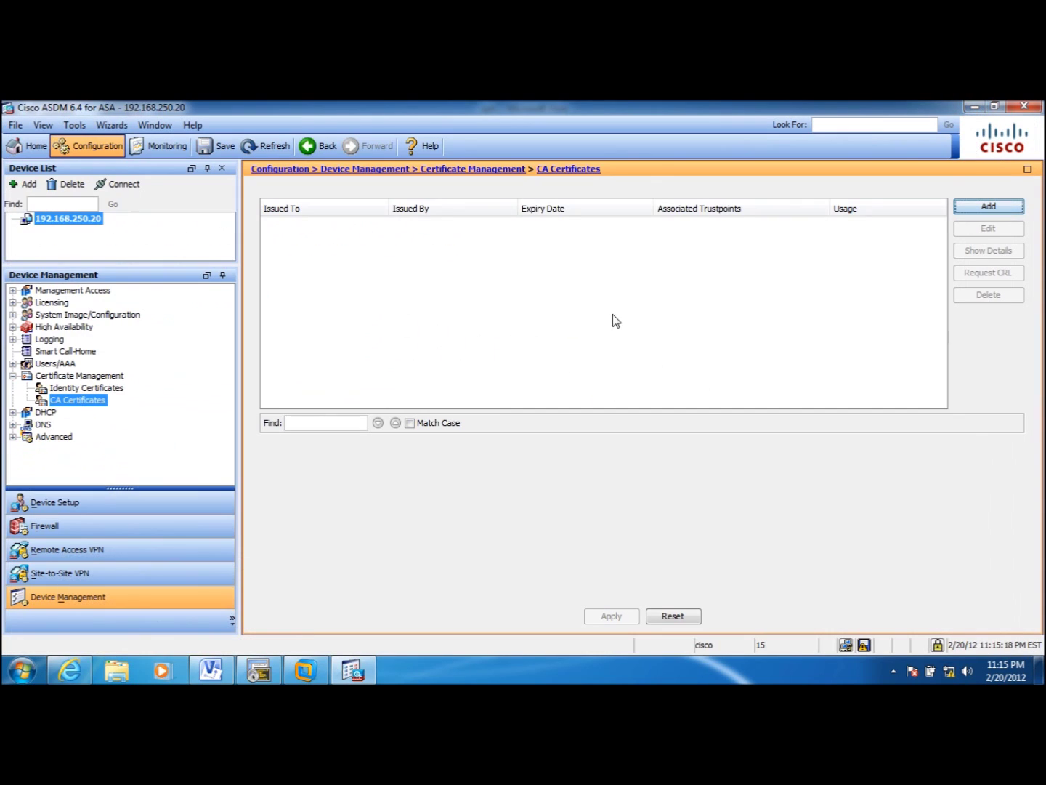
- Install Desktop\certnew.cer, adding ndss-lab-WIN2K8R2-1-CA as a CA under ASDM_TrustPoint1
click(1006, 207)
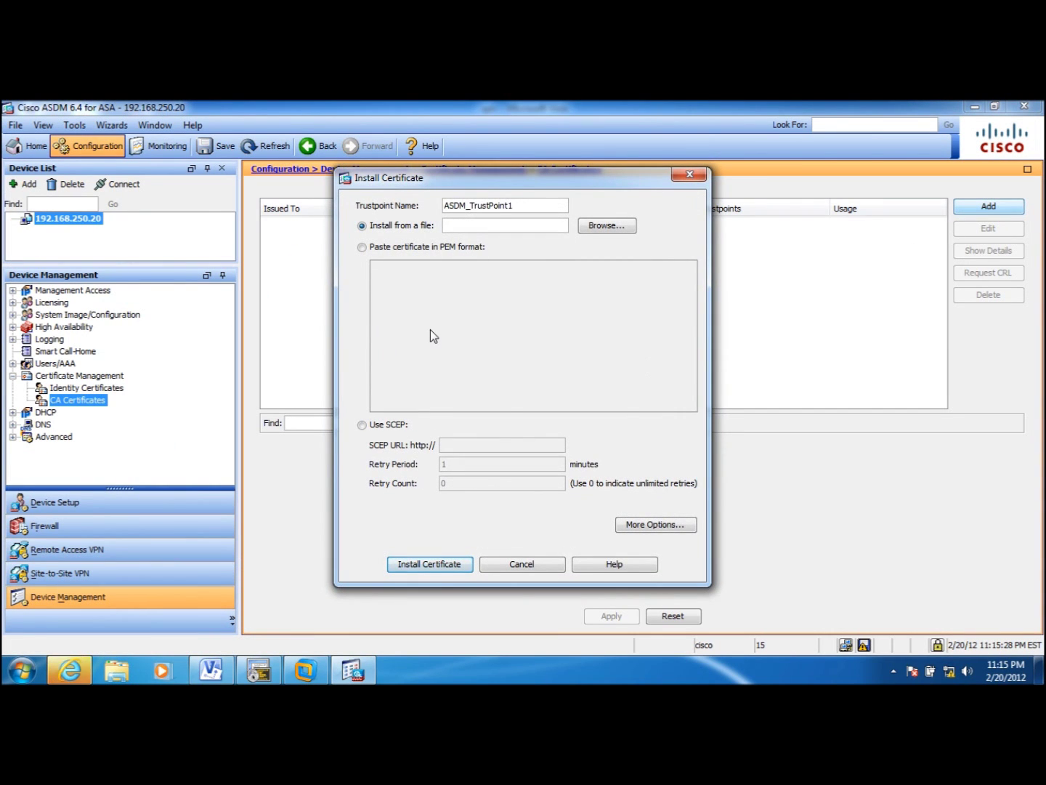
click(607, 226)
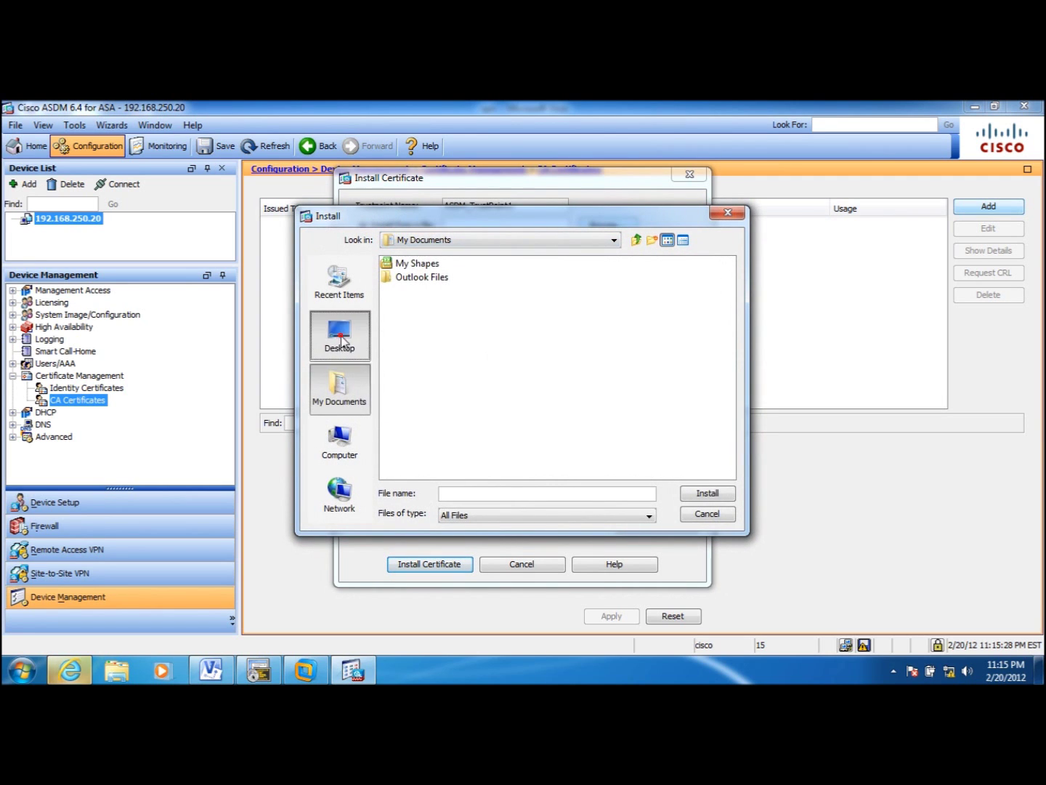
click(339, 330)
click(407, 456)
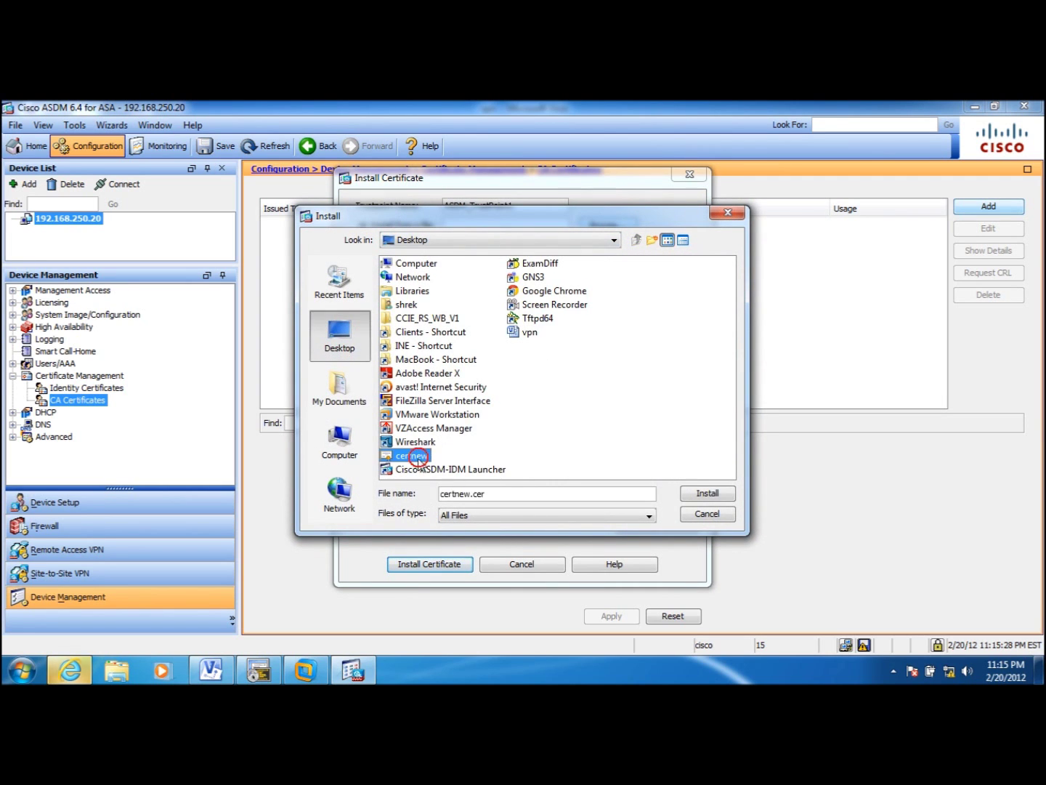
click(716, 493)
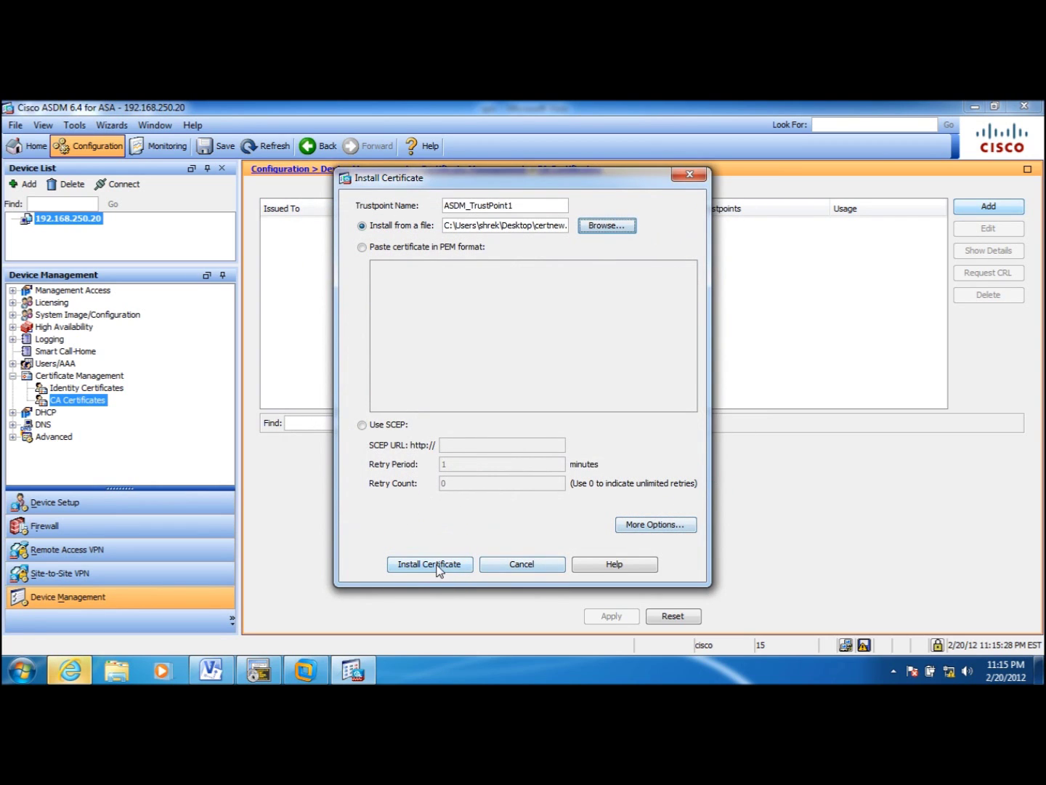
click(438, 566)
click(545, 428)
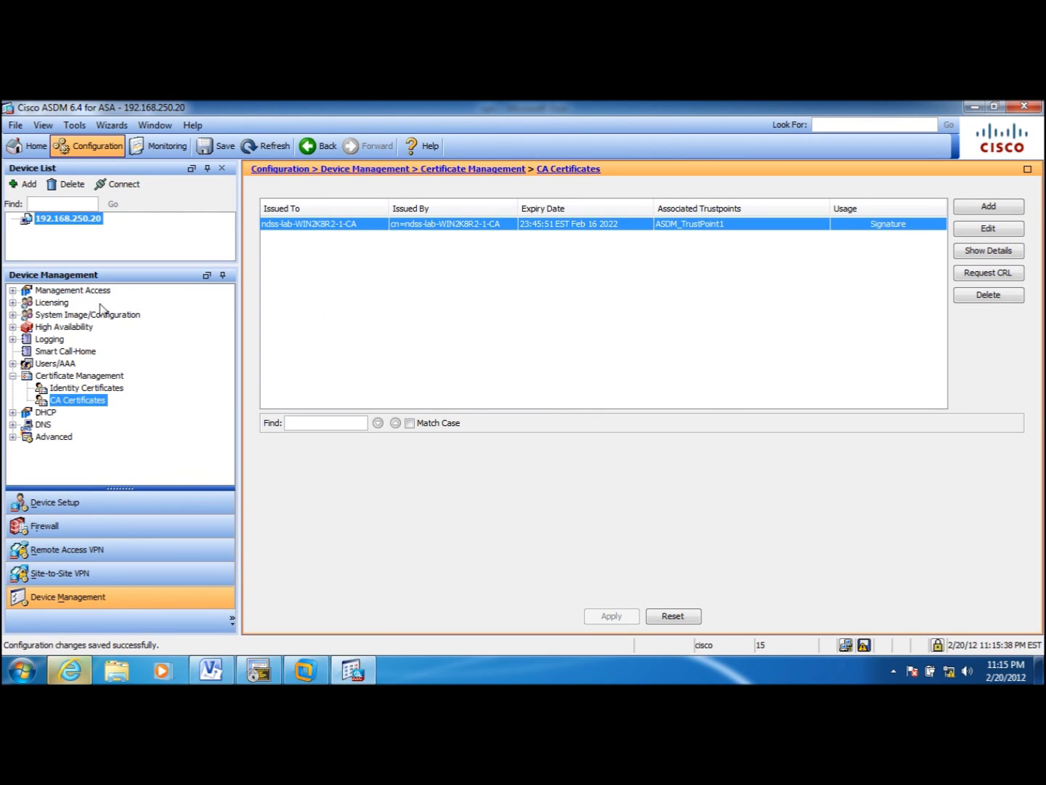
click(104, 388)
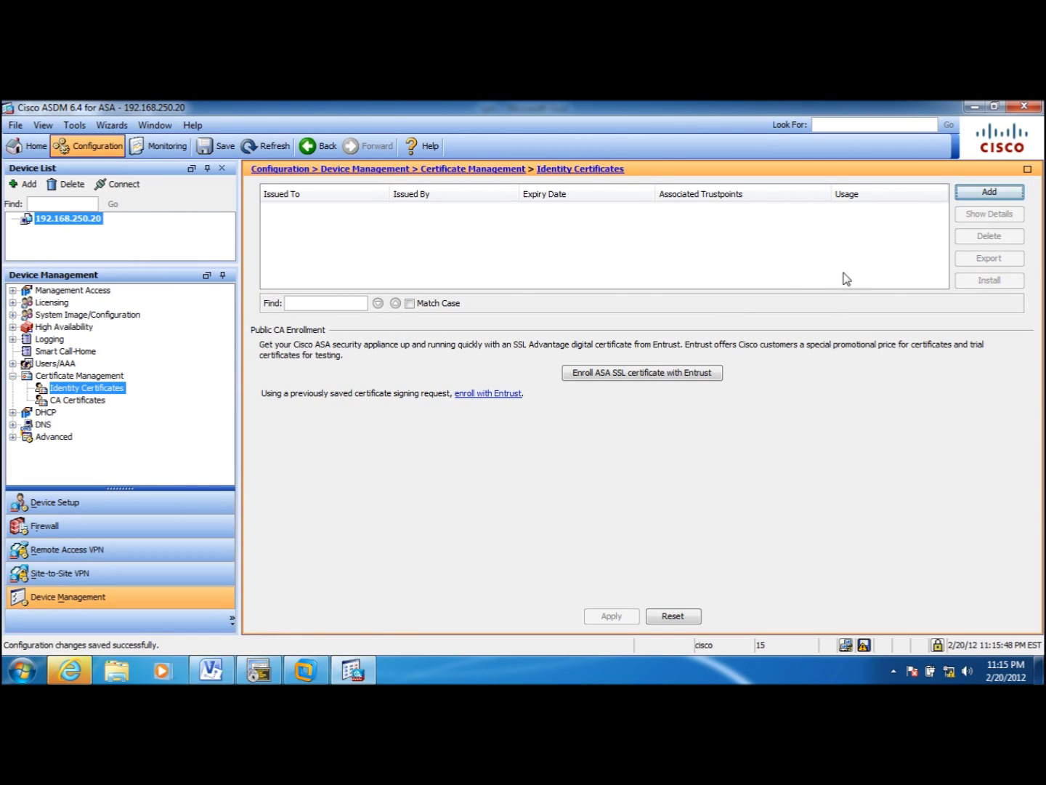
- Set up a new CN=ASA5520-VPN identity certificate on ASDM_TrustPoint2 with manual enrollment and FQDN ASA5520-VPN.null
click(971, 194)
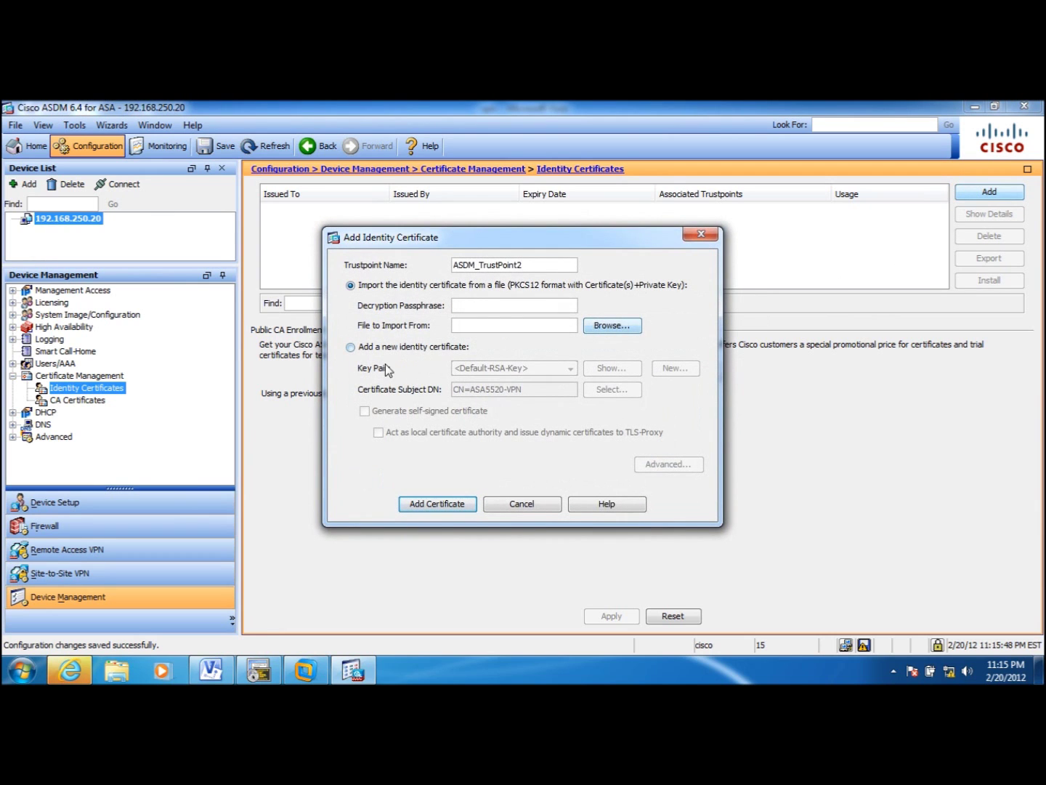
click(353, 347)
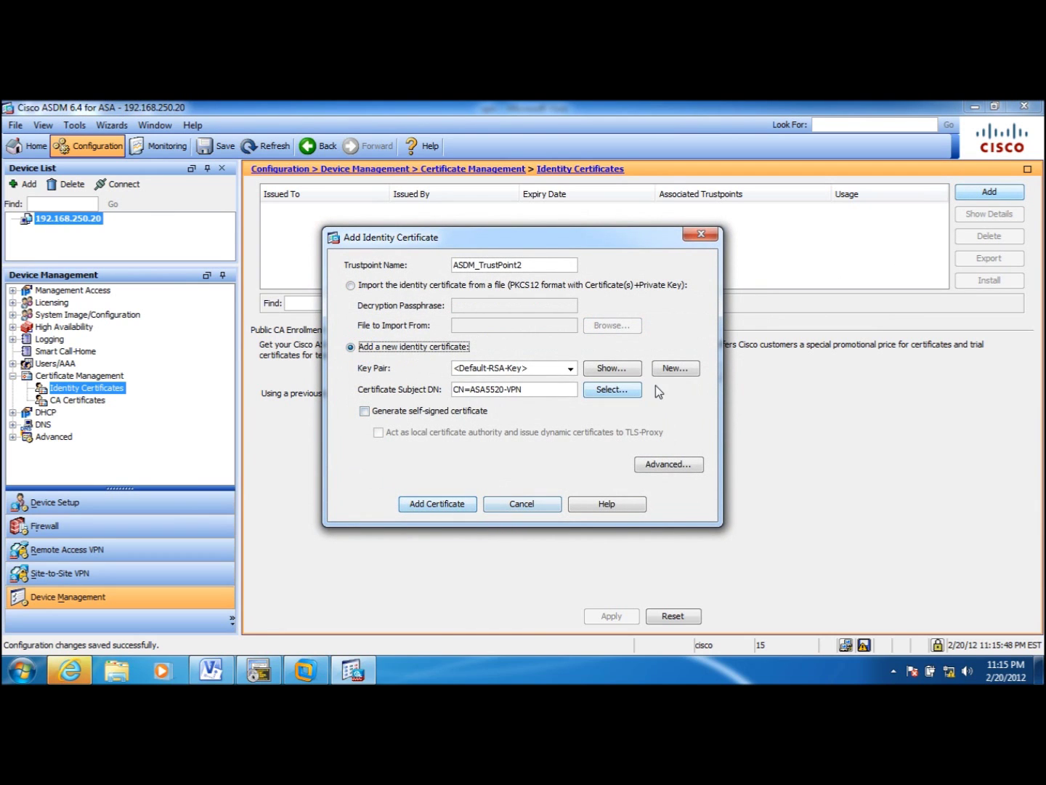
click(659, 463)
click(460, 309)
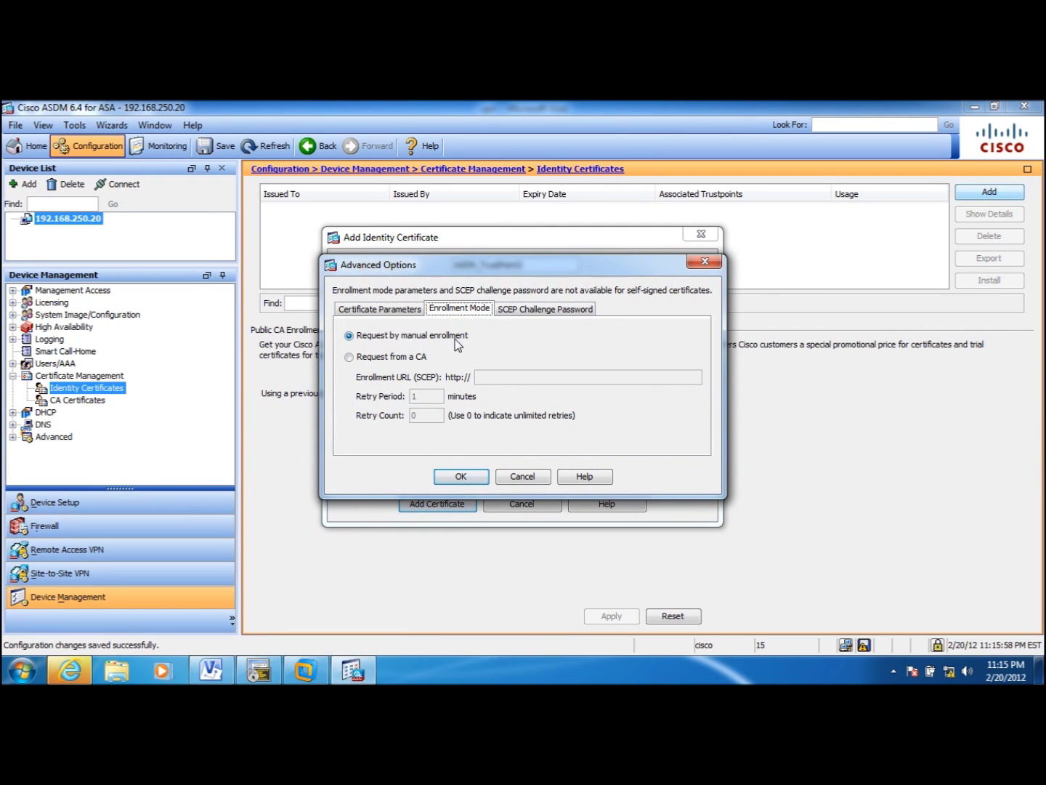
click(357, 310)
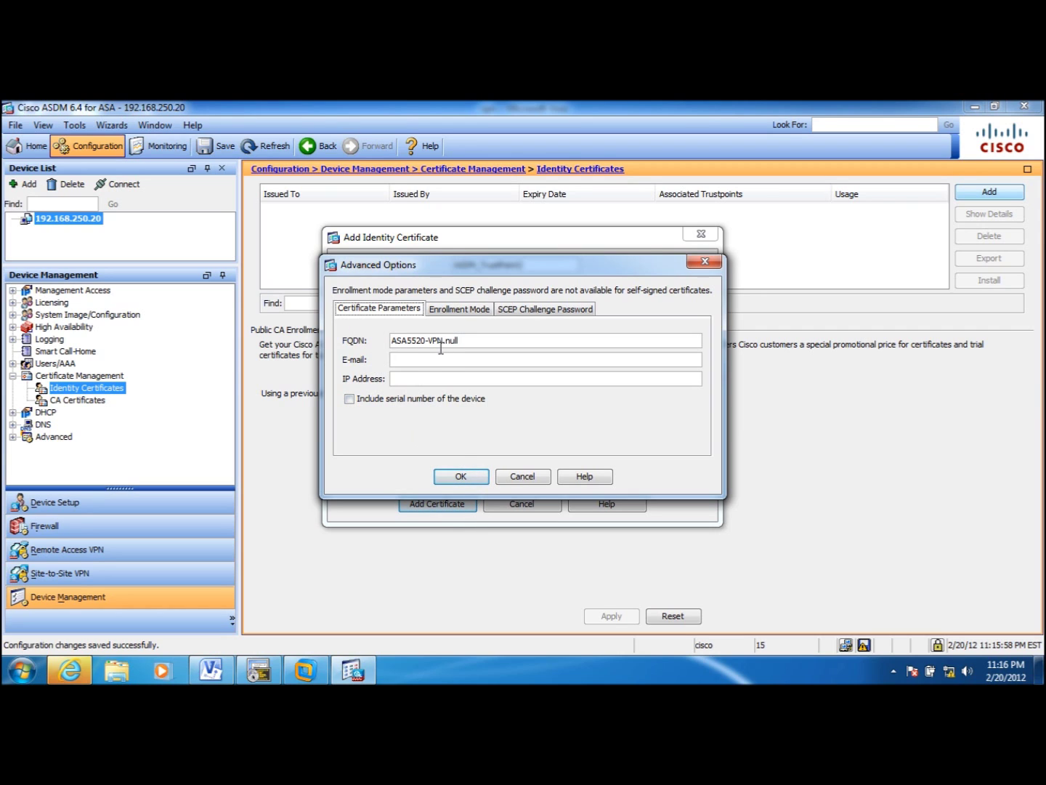
click(461, 477)
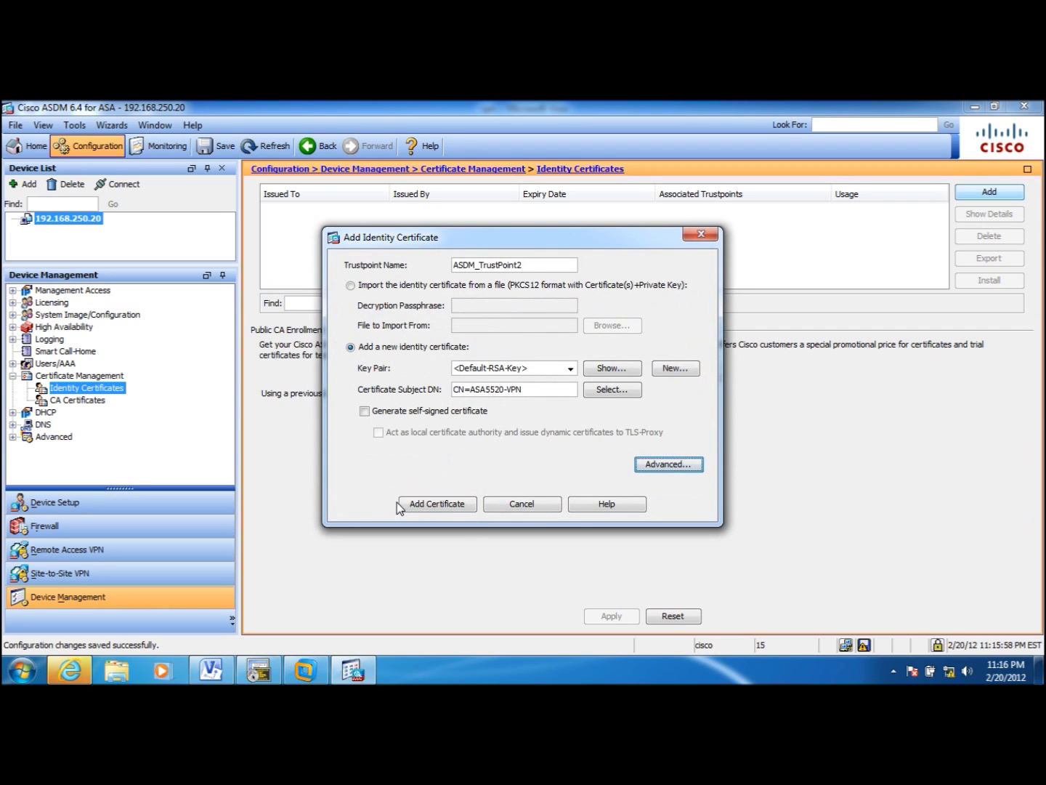
- Save the CSR as asa5520_en on the Desktop, leaving ASA5520-VPN pending under ASDM_TrustPoint2
click(438, 505)
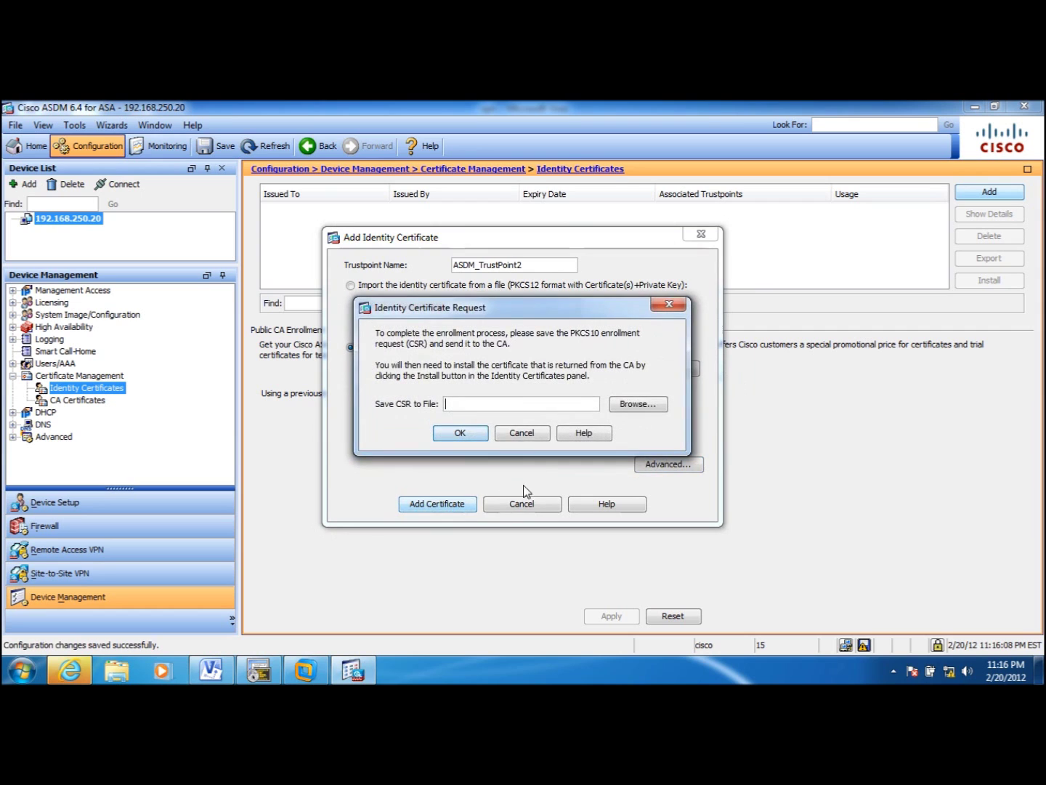
click(630, 406)
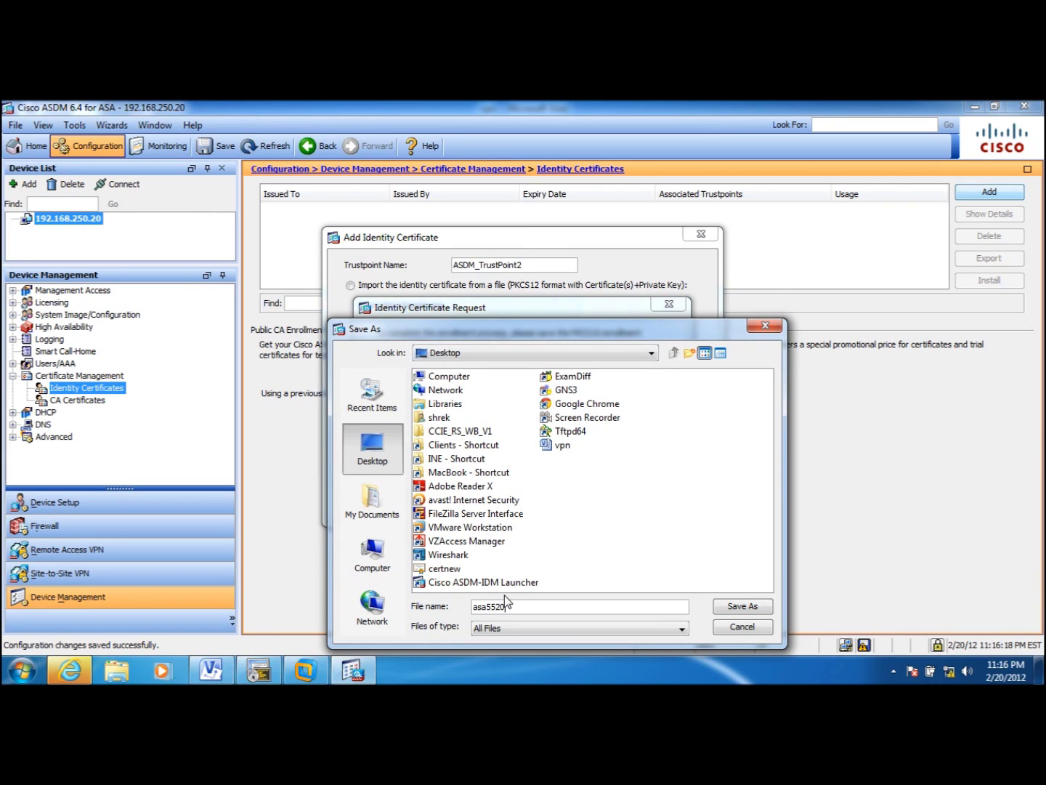
text(_en)
click(743, 607)
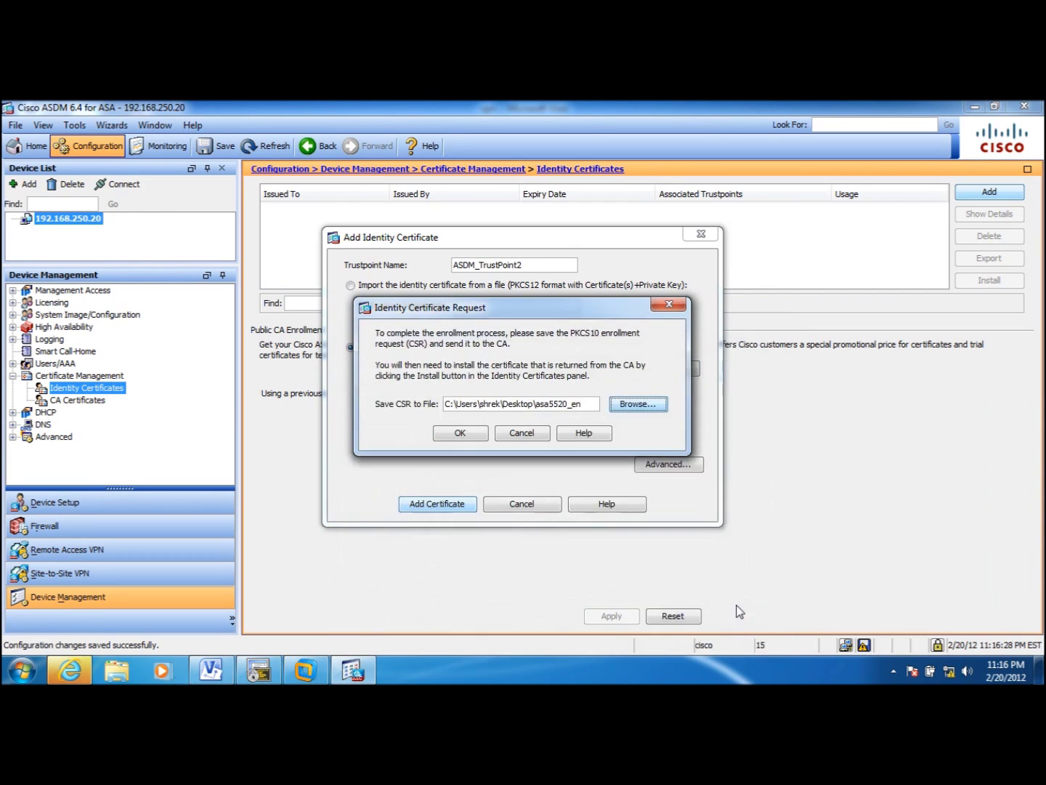
click(460, 434)
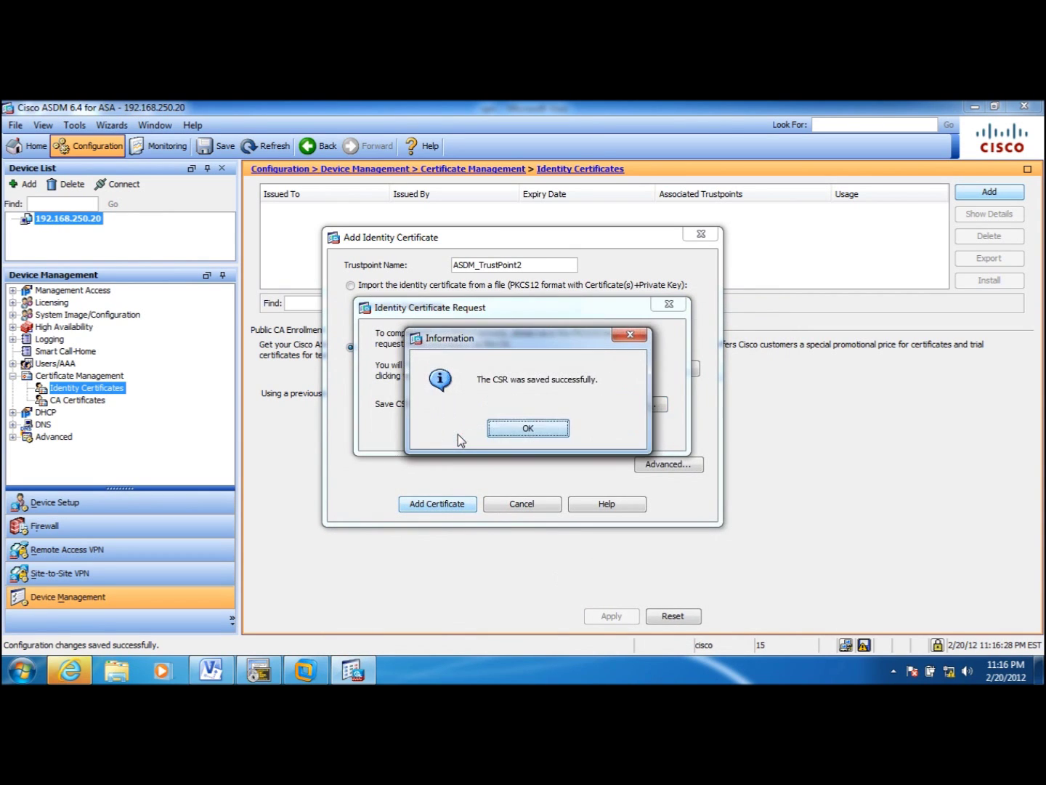
click(527, 428)
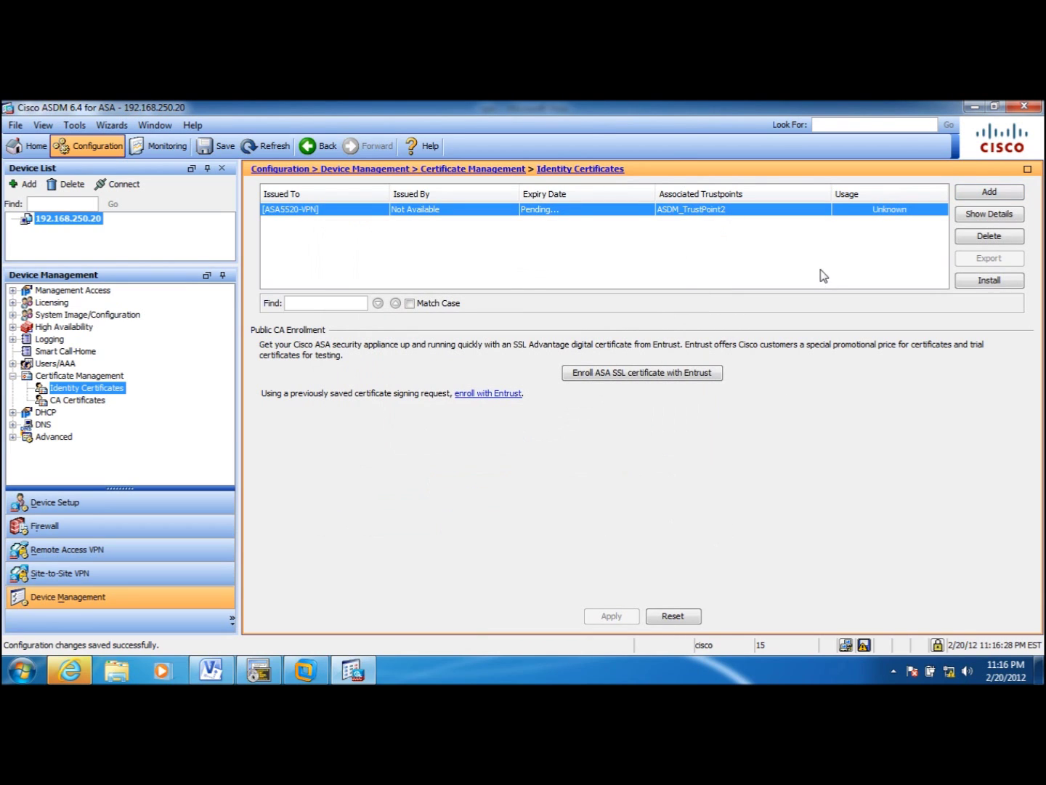
- Arrange the VMware window beside the host desktop and drag asa5520_en into the Win2K8R2-1 guest
click(976, 107)
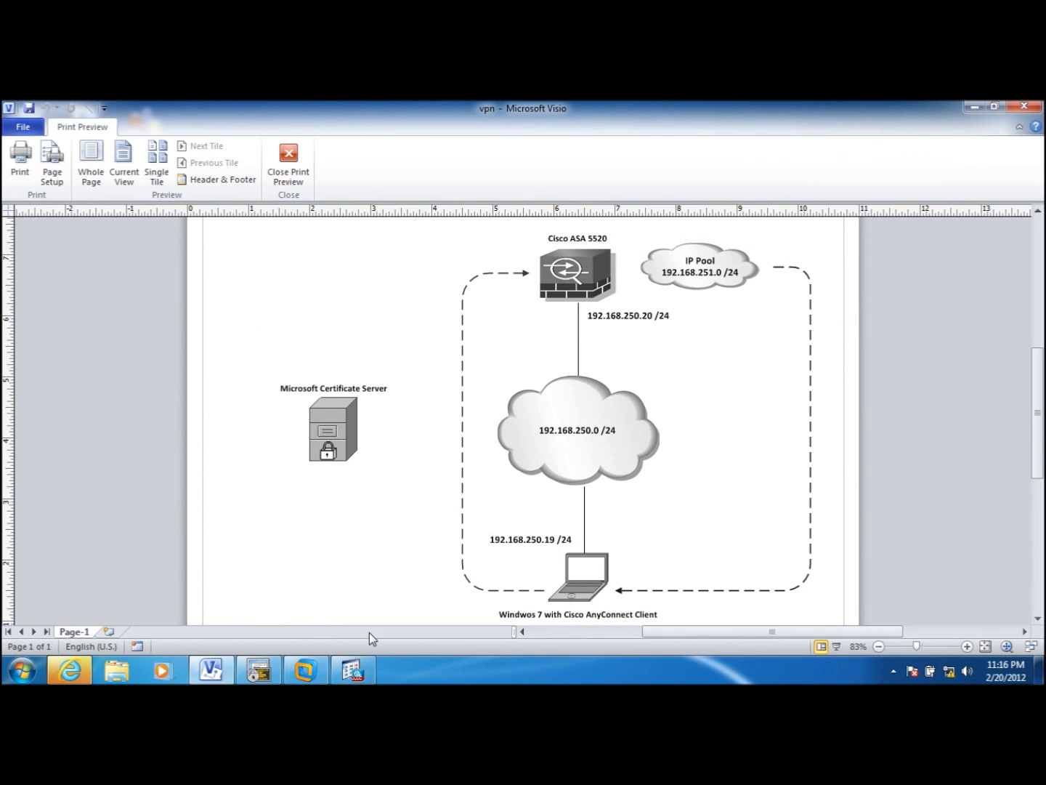
click(353, 672)
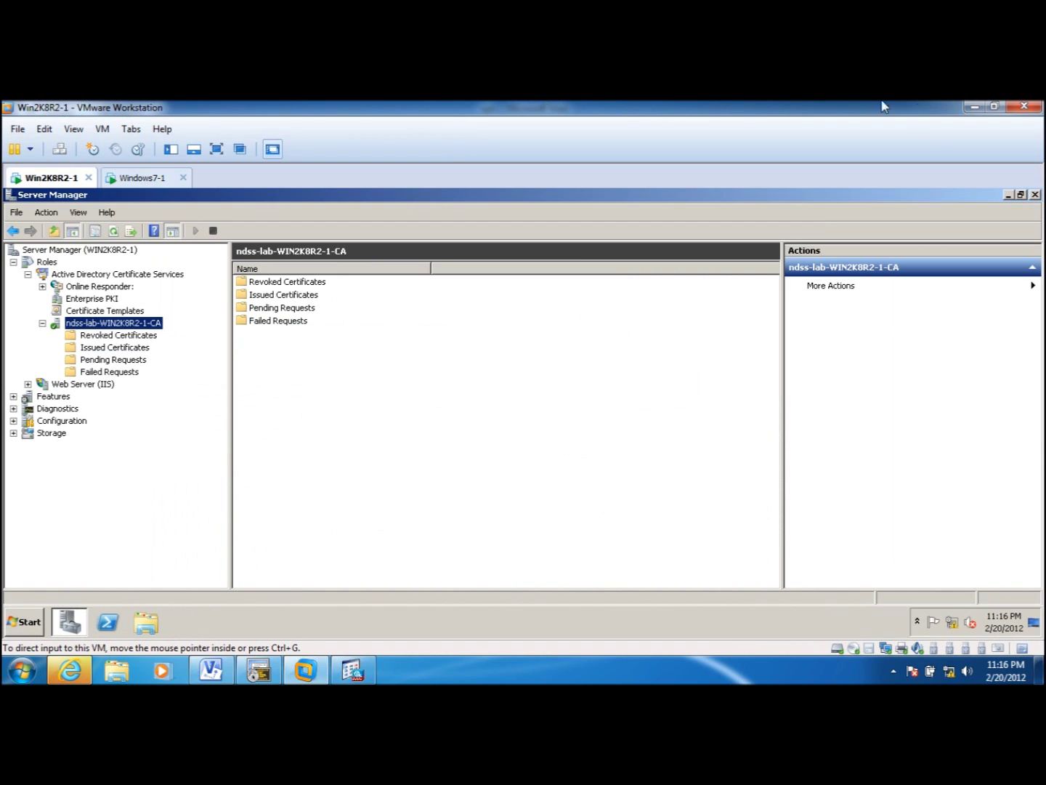
click(996, 107)
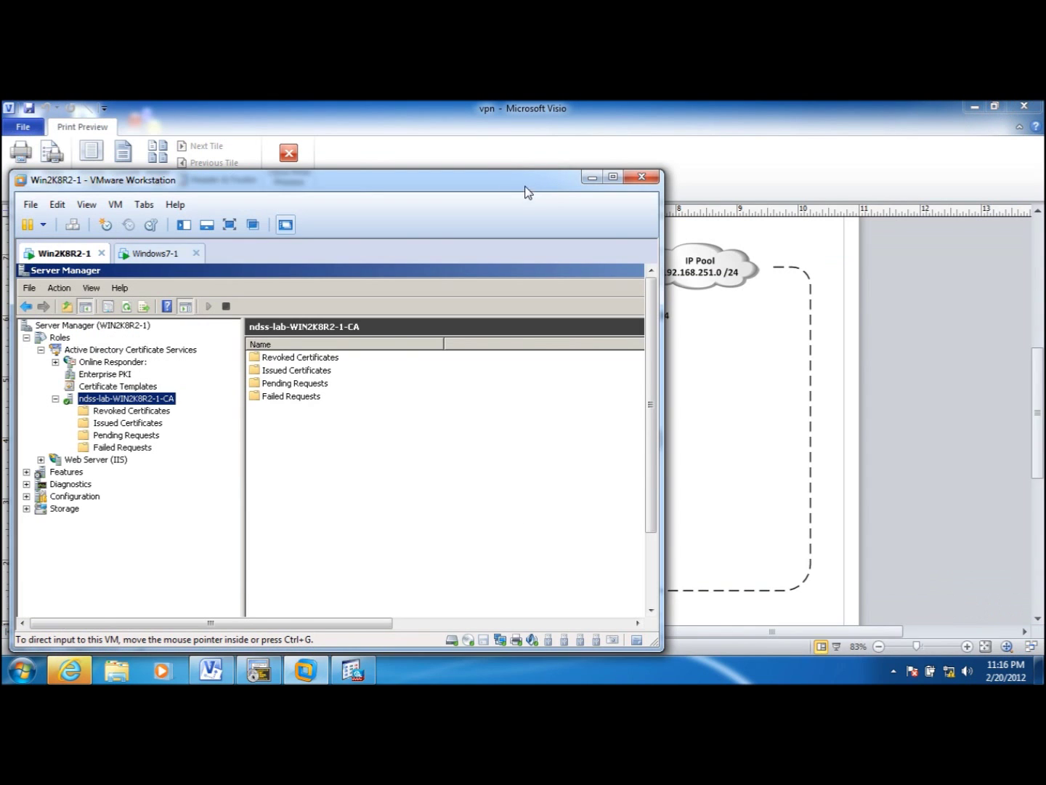
drag(527, 193, 805, 187)
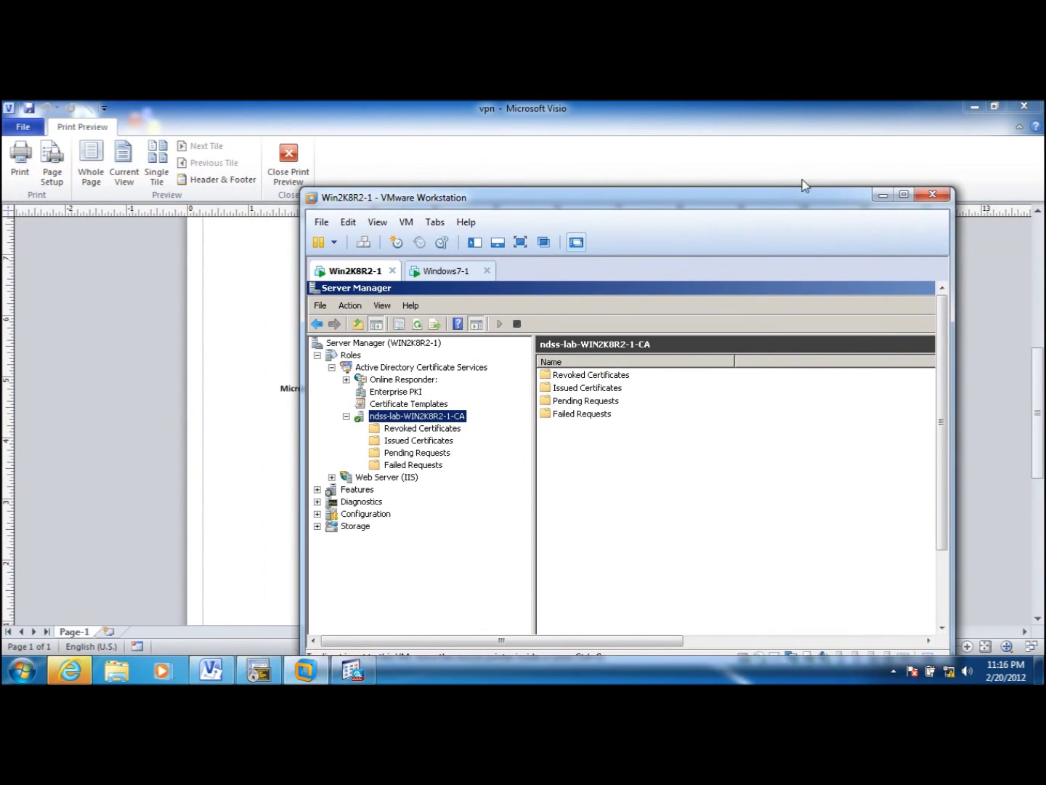
click(974, 108)
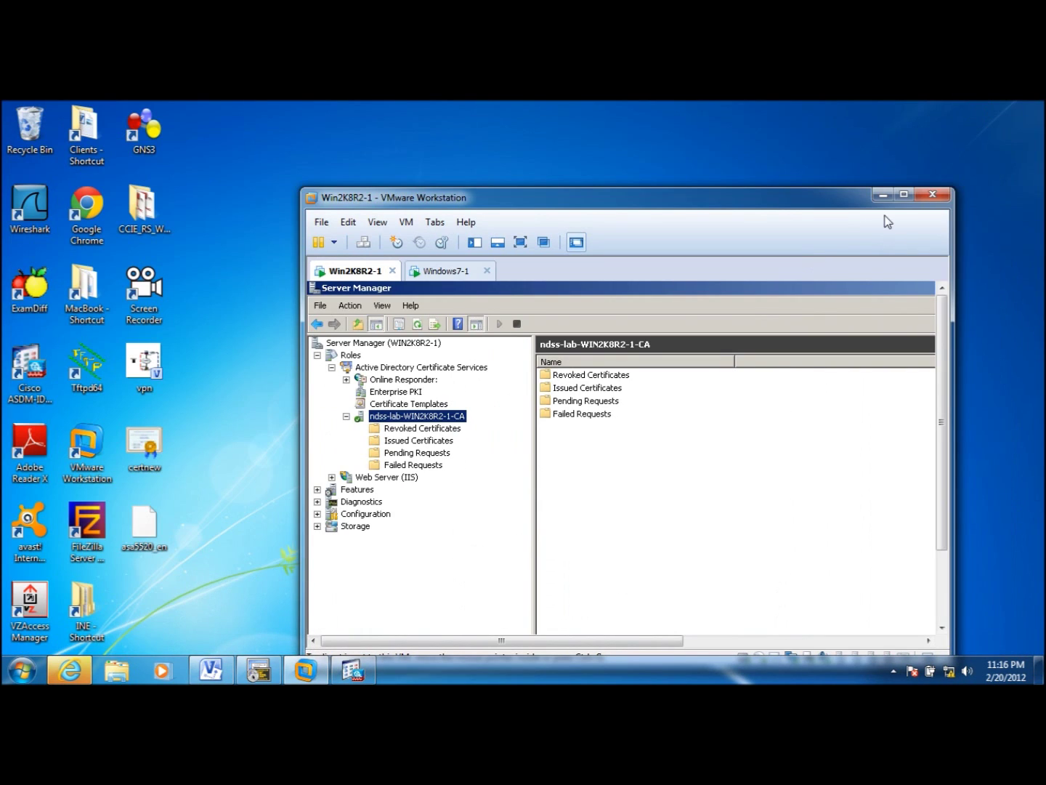
click(904, 194)
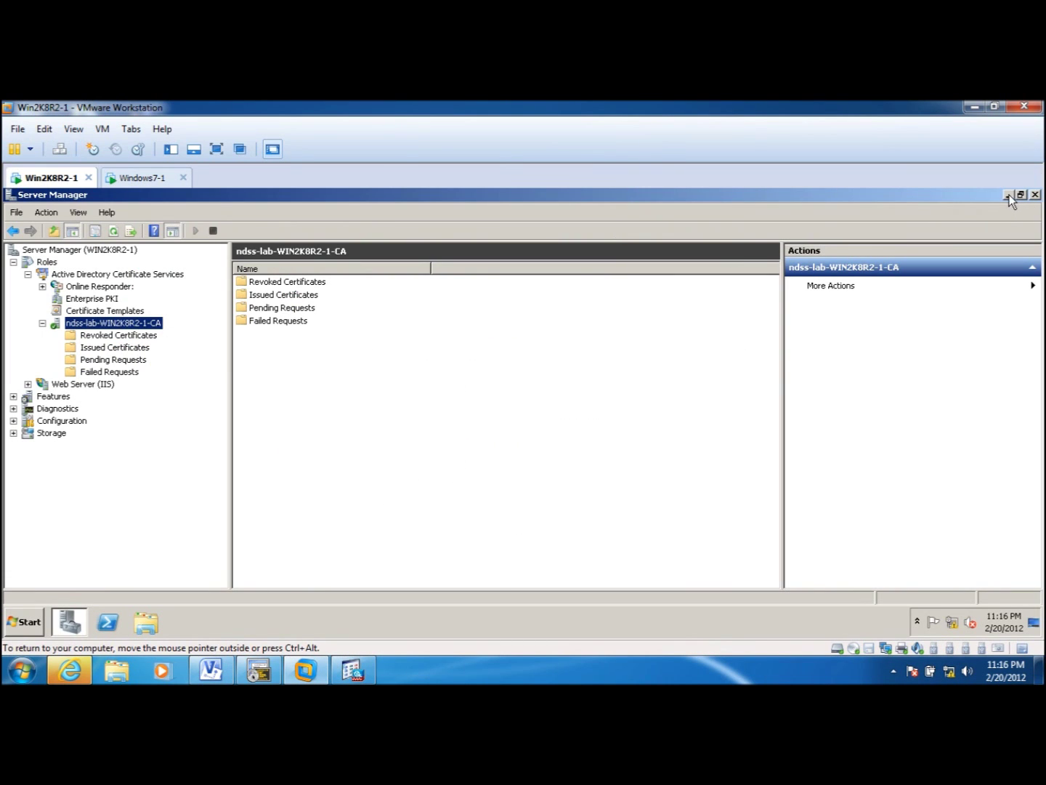
click(1008, 194)
drag(843, 107, 806, 160)
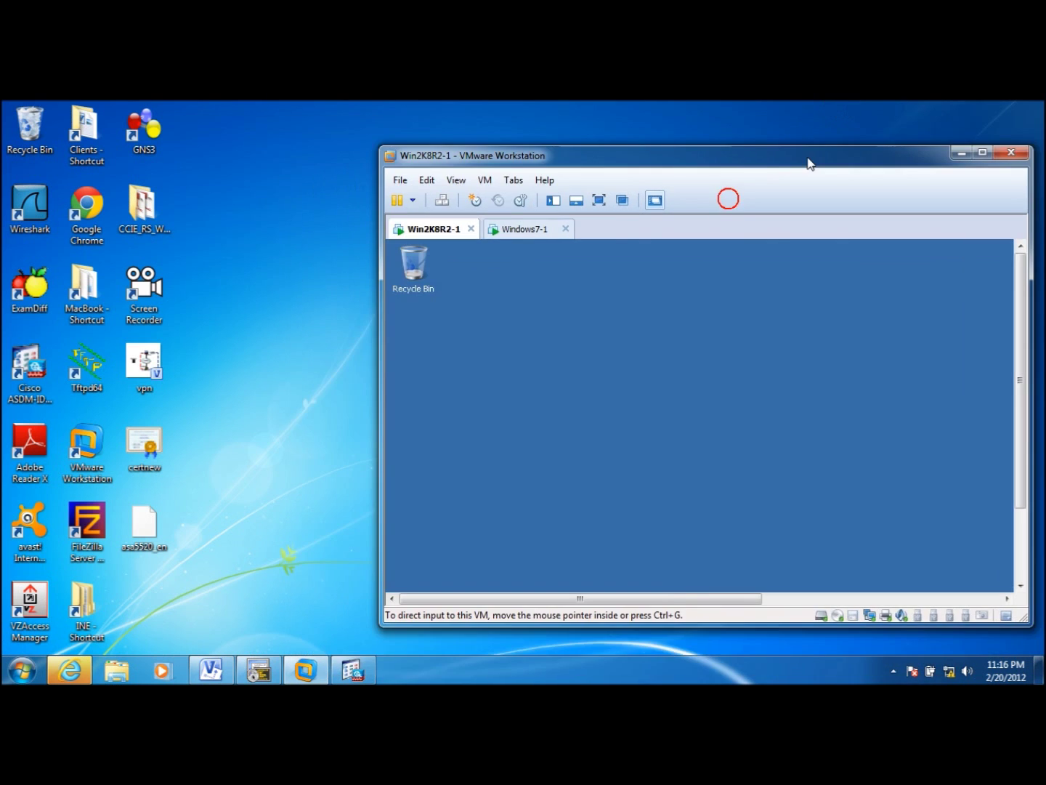
drag(138, 542, 468, 457)
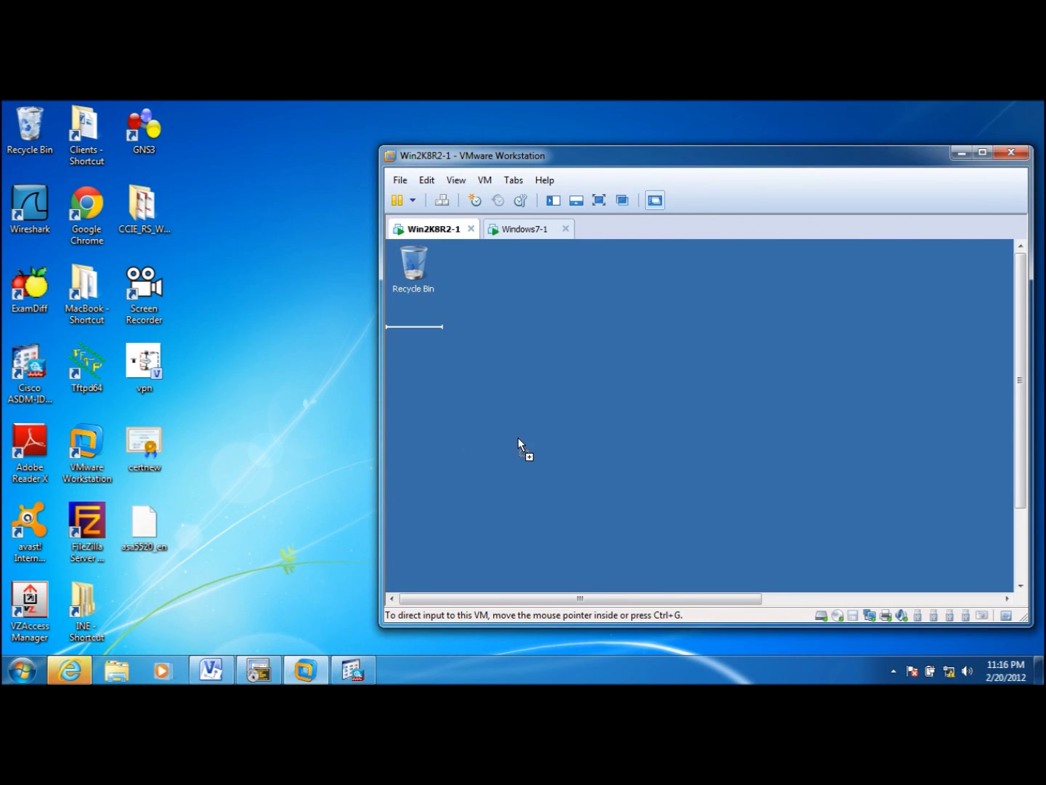
double_click(702, 167)
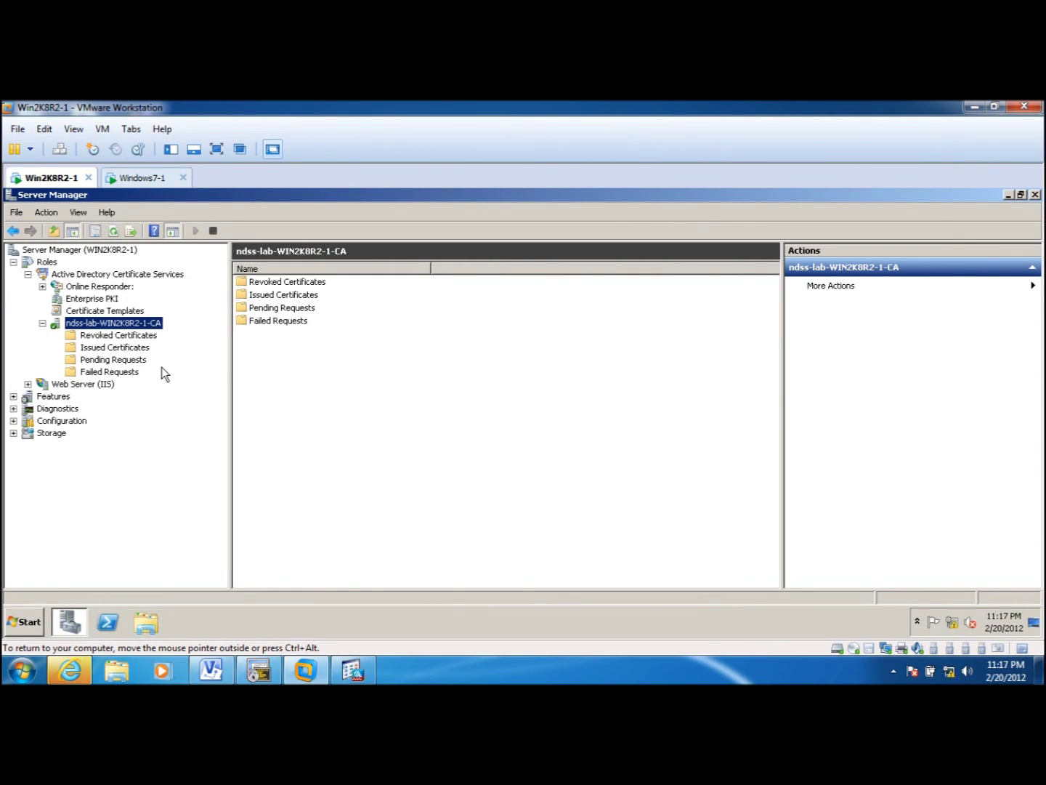
- Submit the asa5520_en request file to ndss-lab-WIN2K8R2-1-CA, showing All Files to find it
right_click(149, 323)
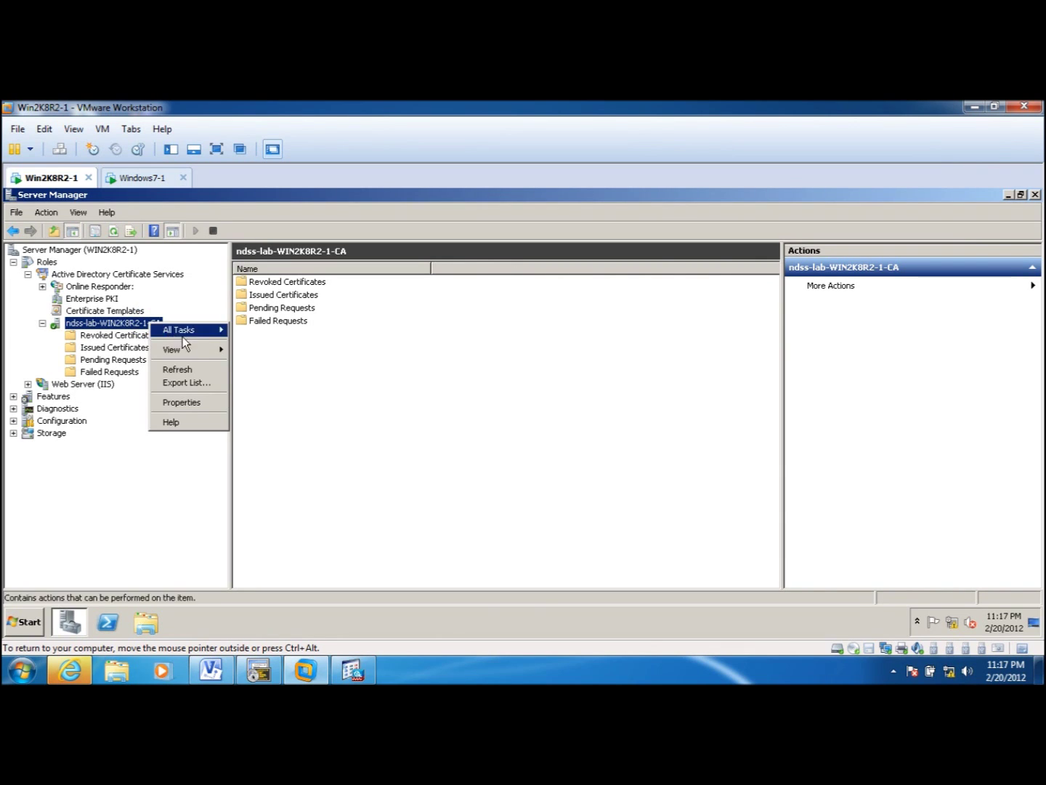
mouse_move(210, 334)
click(262, 363)
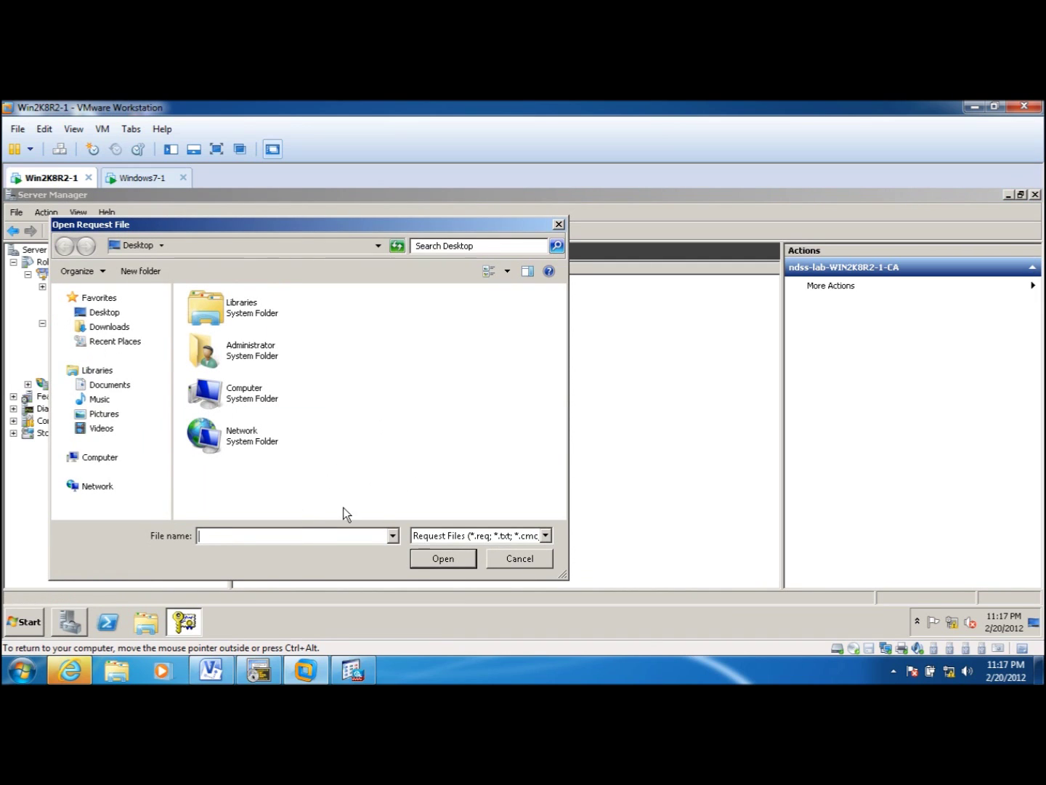
click(549, 535)
click(532, 570)
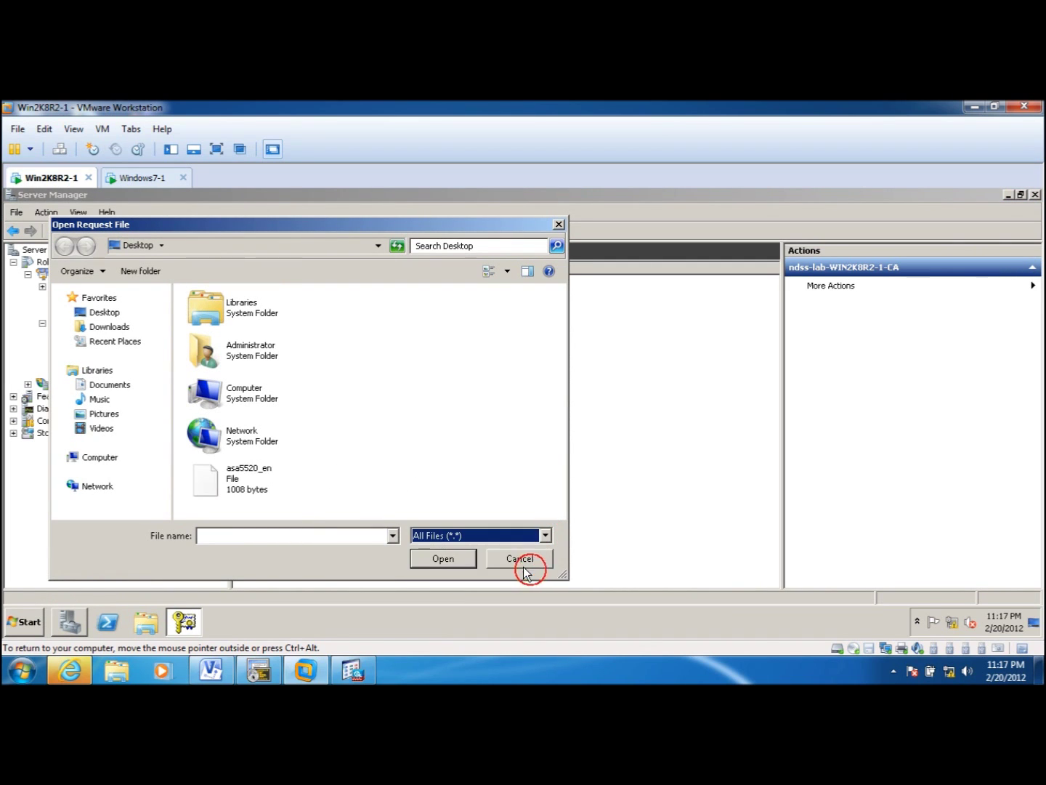
click(241, 480)
click(428, 561)
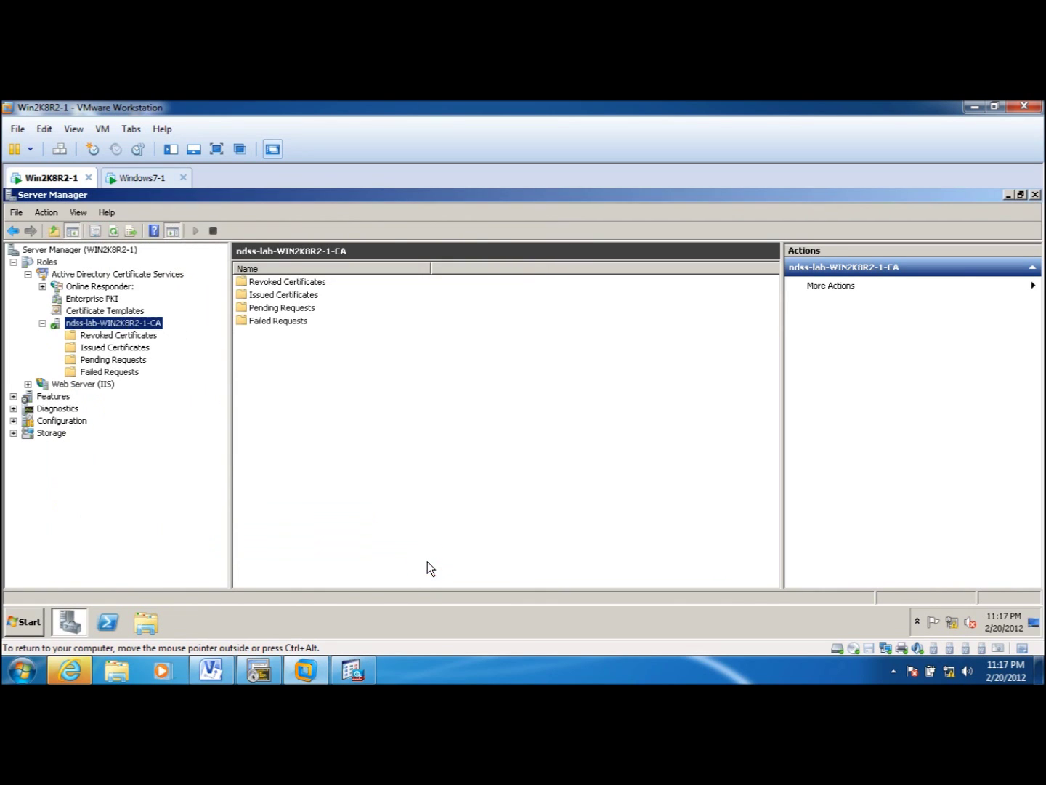
- Go to Pending Requests and bring up the actions for request 11
click(129, 359)
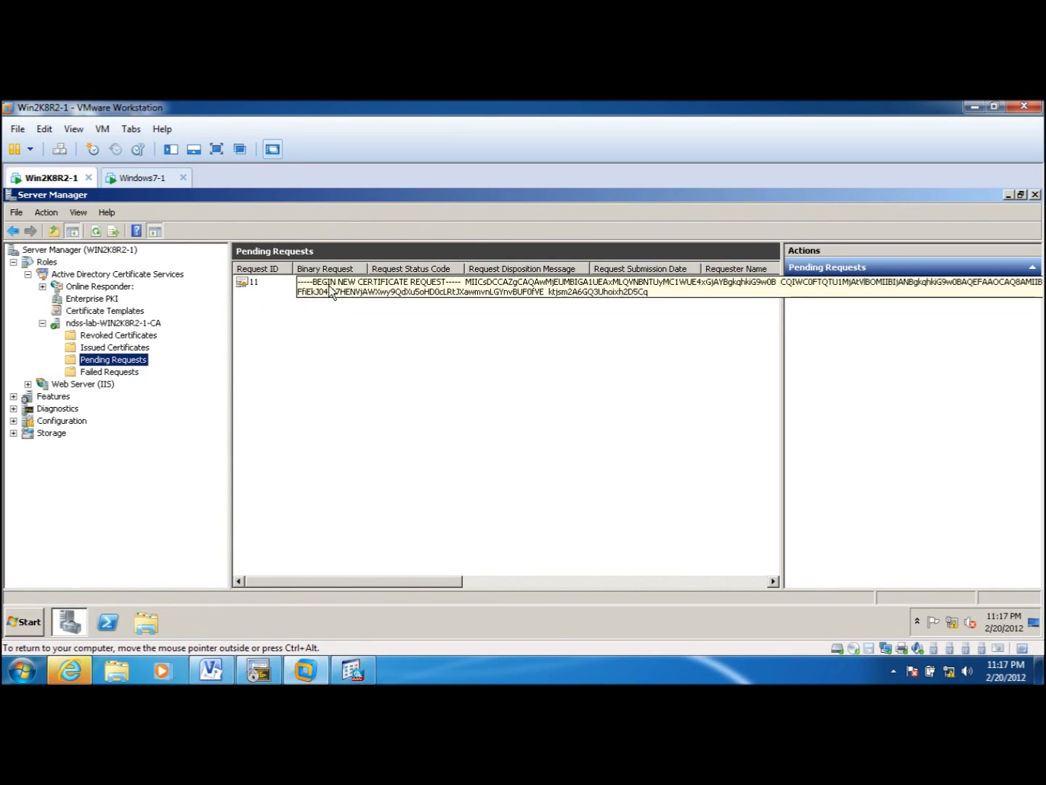
click(341, 282)
right_click(341, 283)
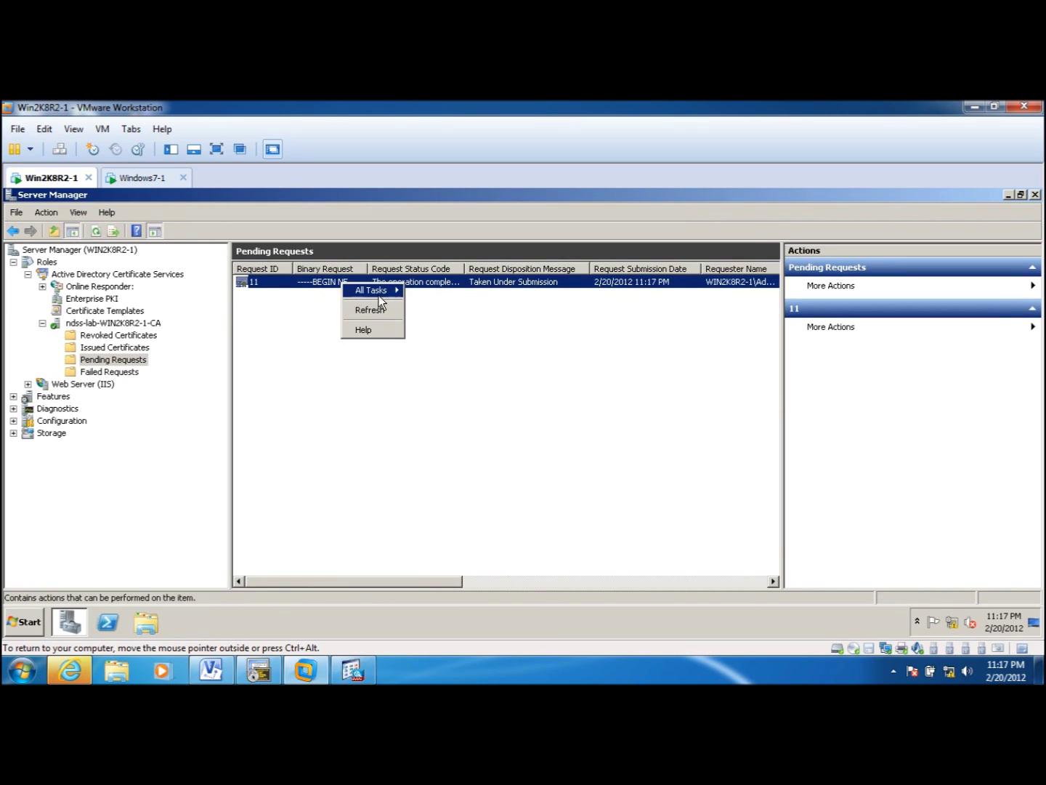
- Issue certificate request 11 and view it under Issued Certificates
mouse_move(379, 293)
click(460, 323)
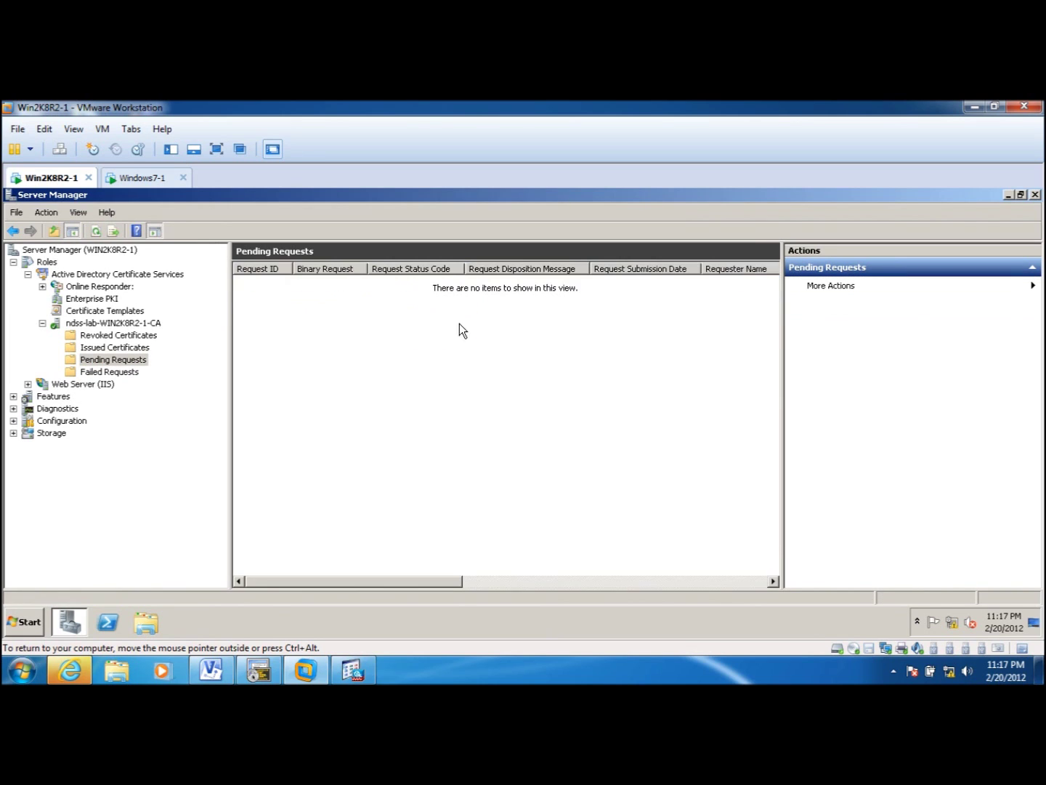
click(113, 348)
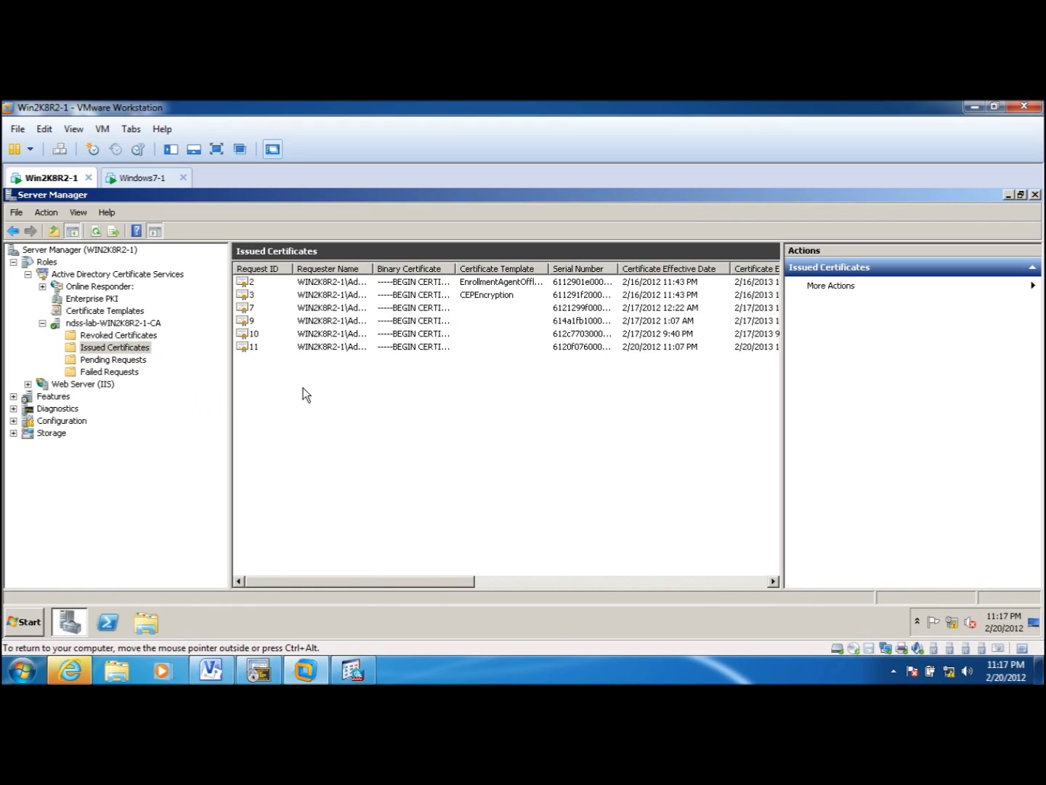
- Export certificate 11's binary data to a file named asa-cert on the guest Desktop
right_click(314, 349)
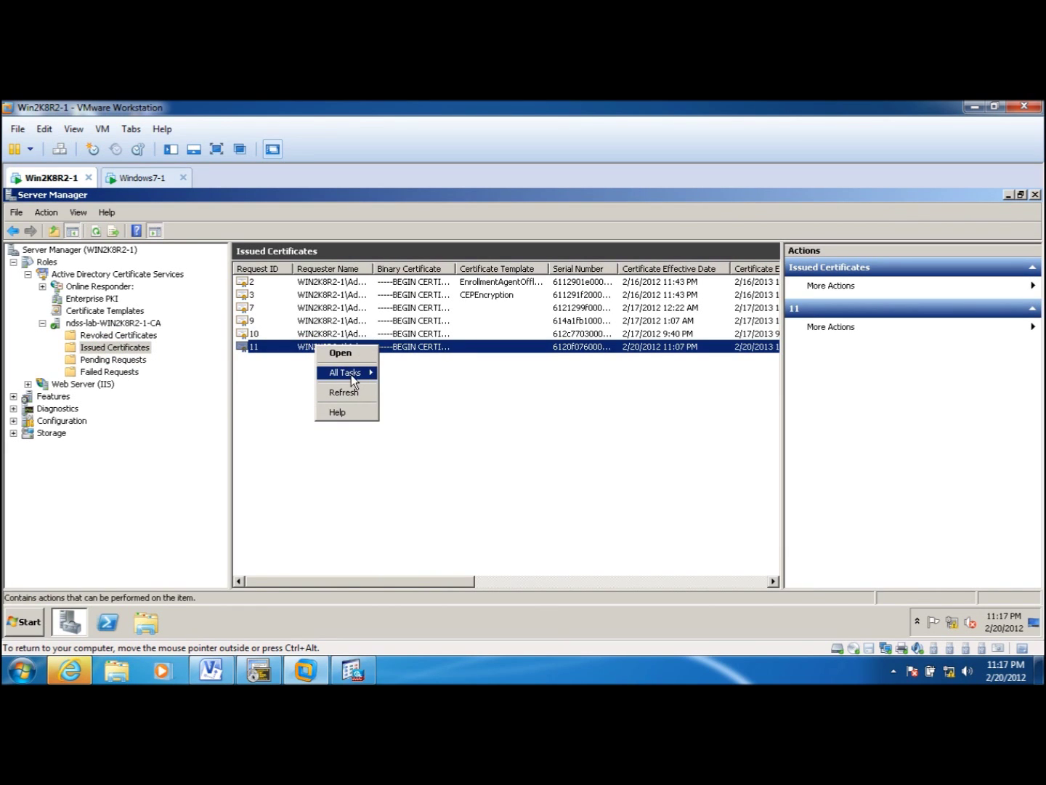
mouse_move(351, 374)
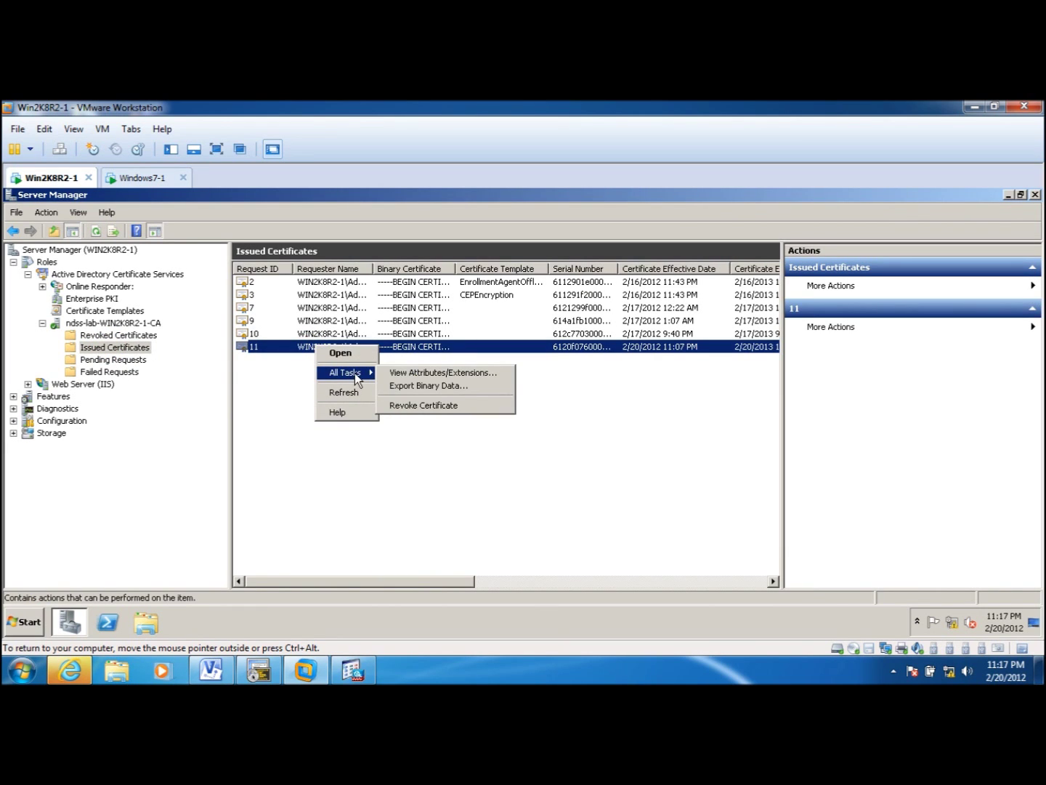
click(398, 386)
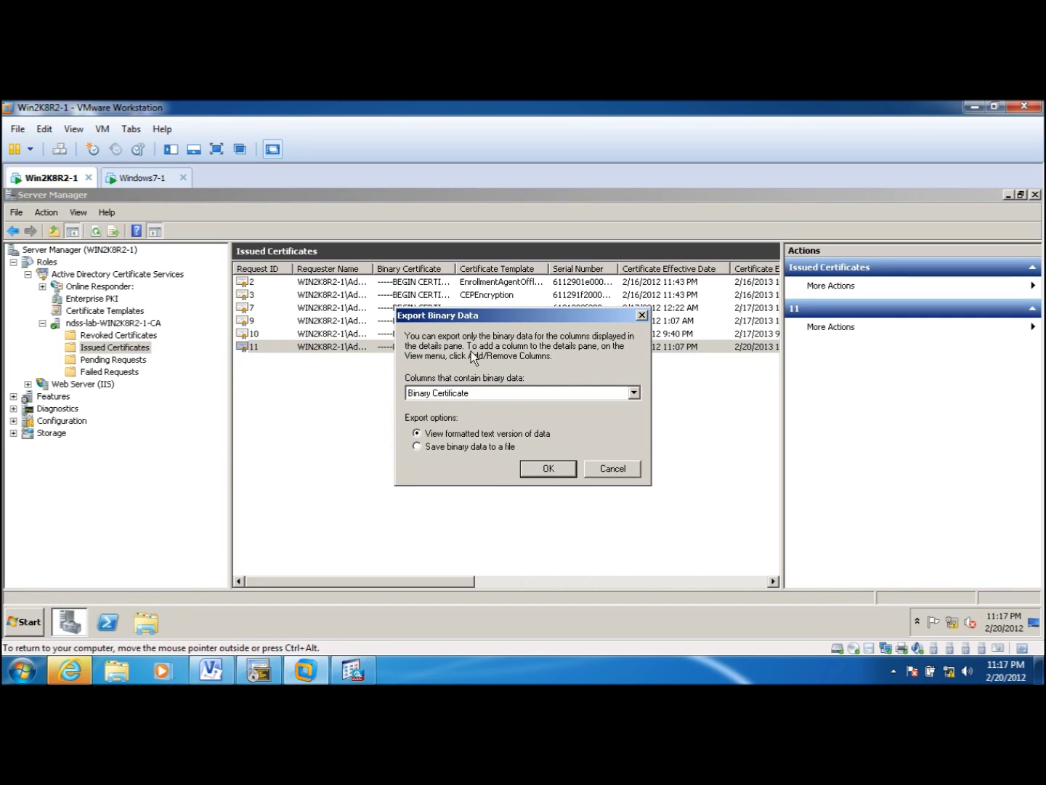
click(462, 448)
click(542, 470)
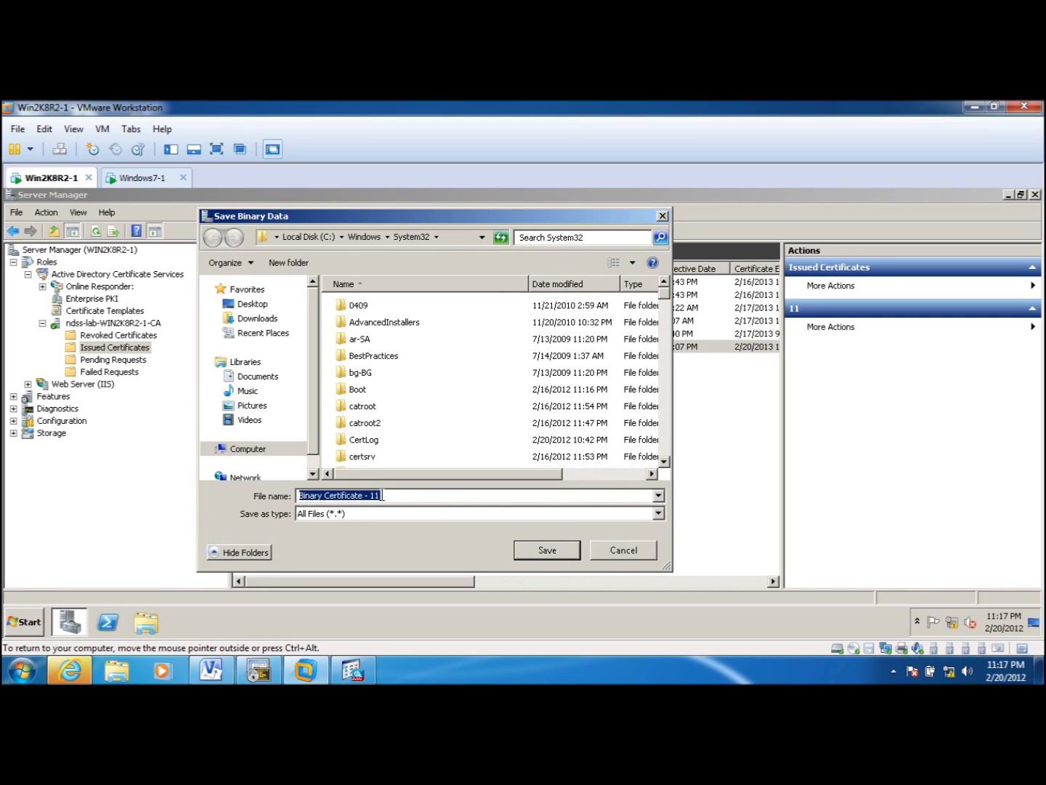
drag(382, 494, 152, 507)
text(asa)
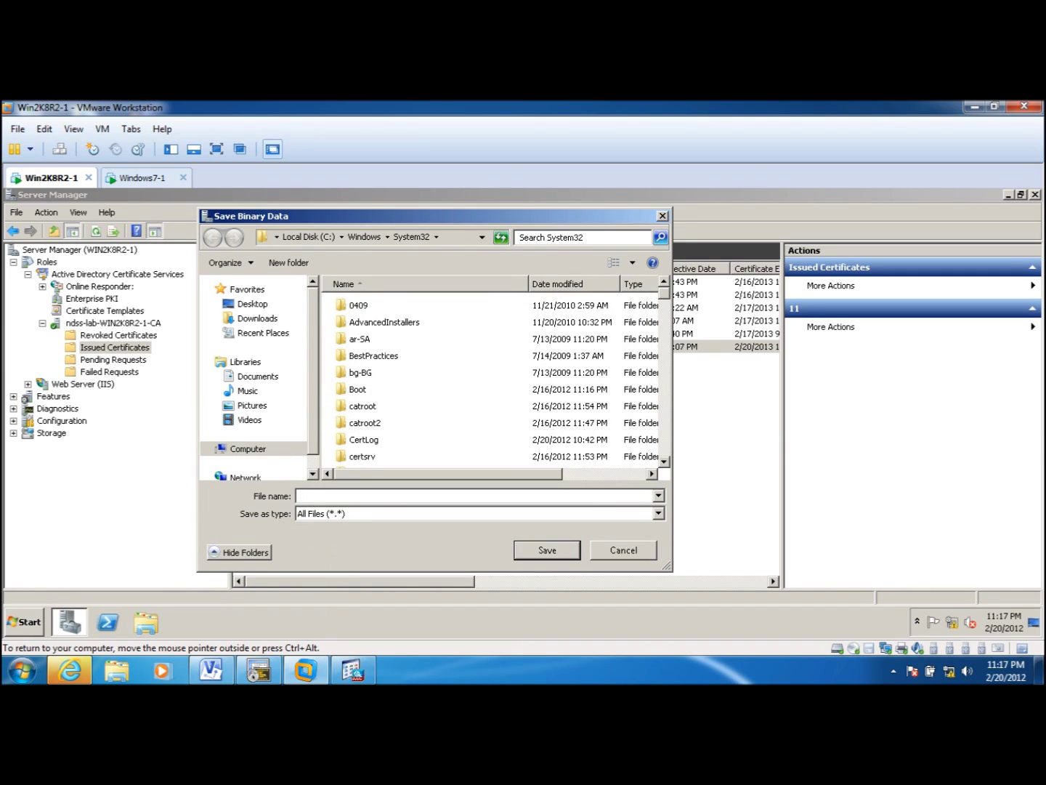
text(-cert)
click(253, 305)
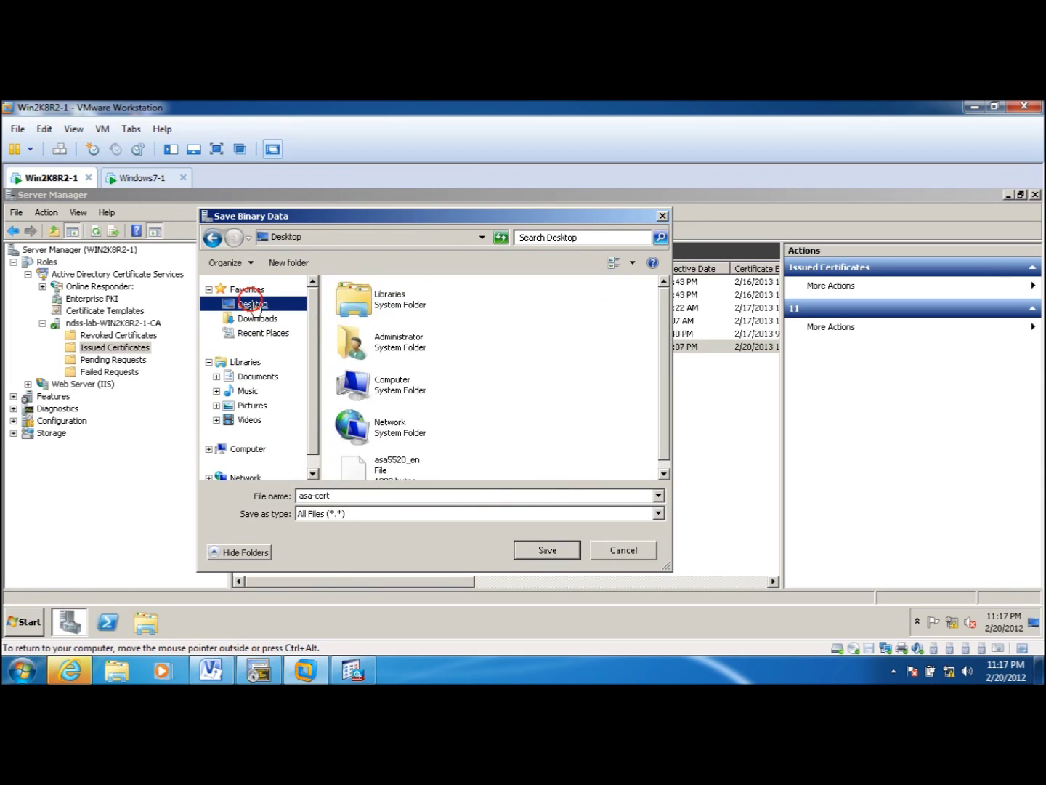
click(559, 553)
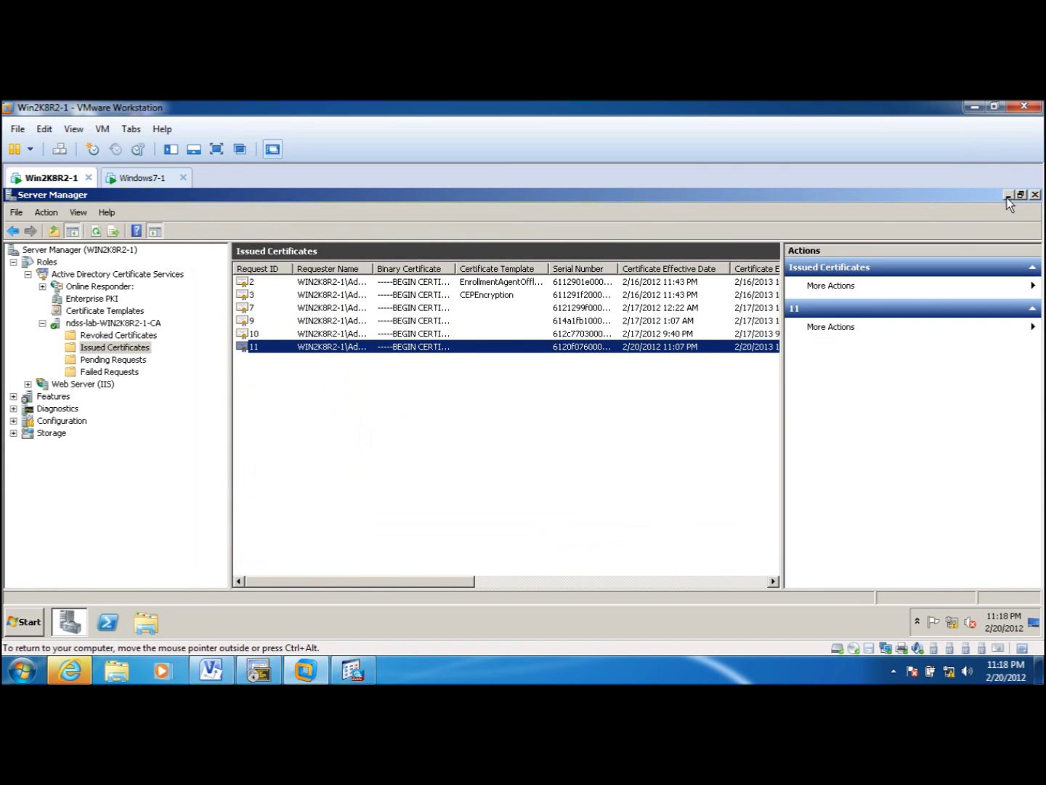
- Drag asa-cert from the guest desktop to the host desktop and return to ASDM's Identity Certificates
click(1009, 194)
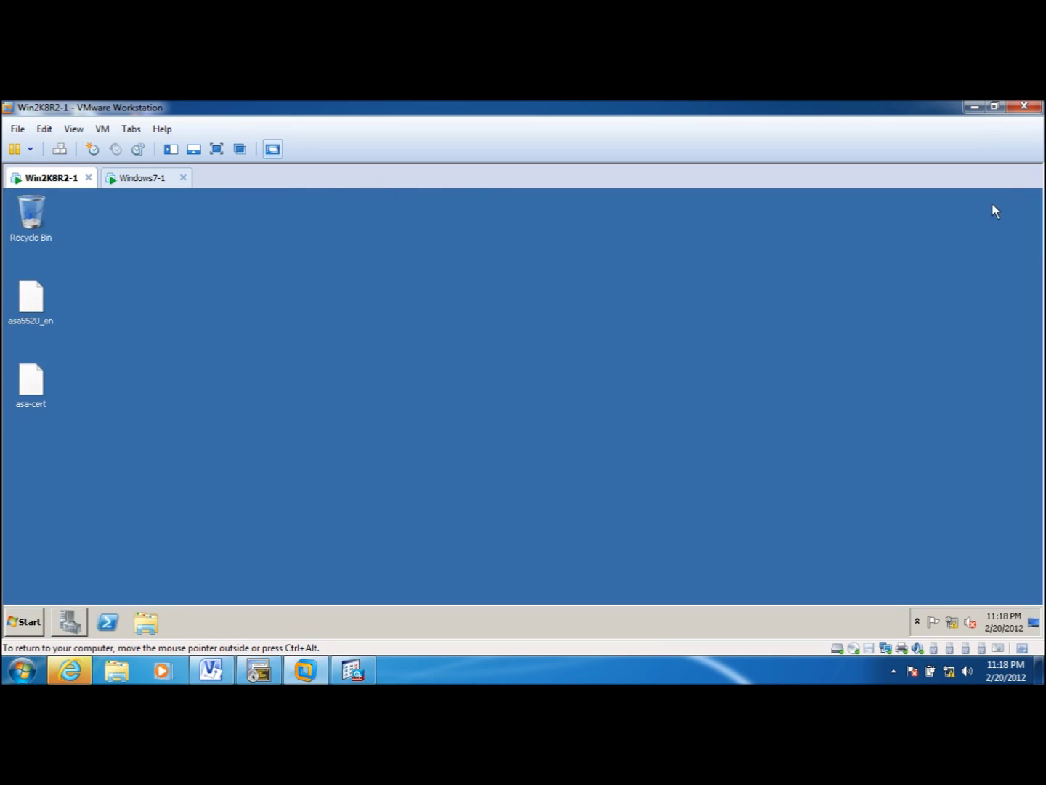
double_click(854, 103)
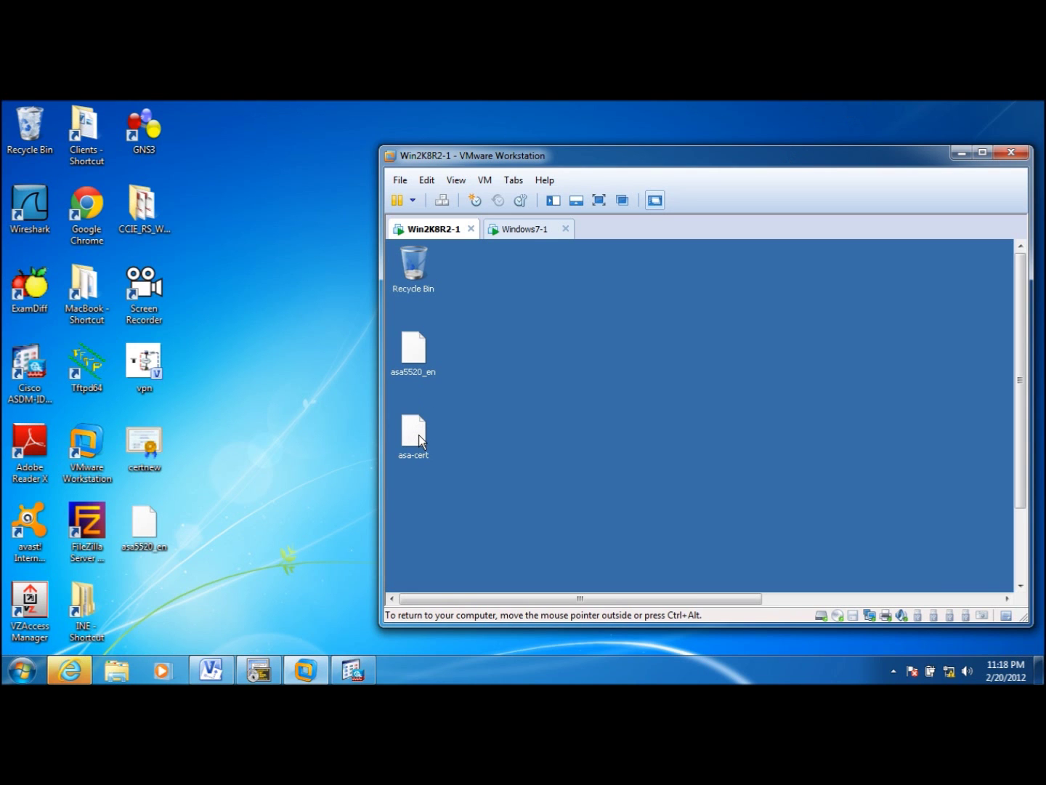
drag(419, 468, 288, 430)
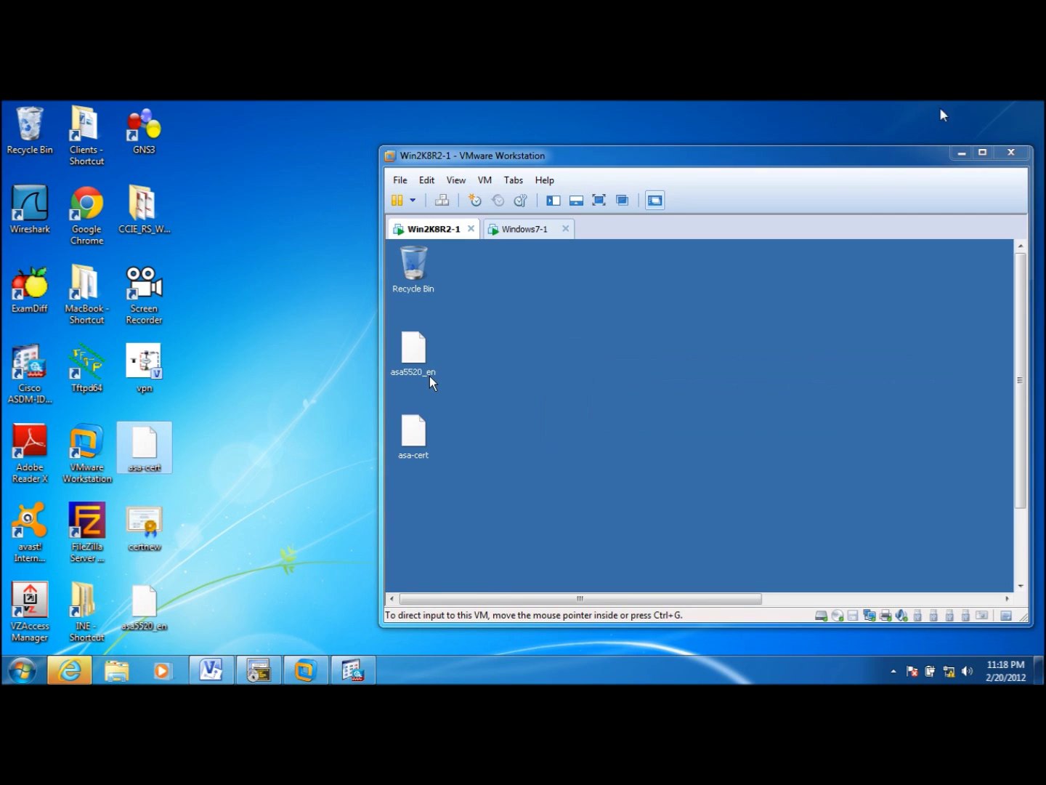
click(960, 154)
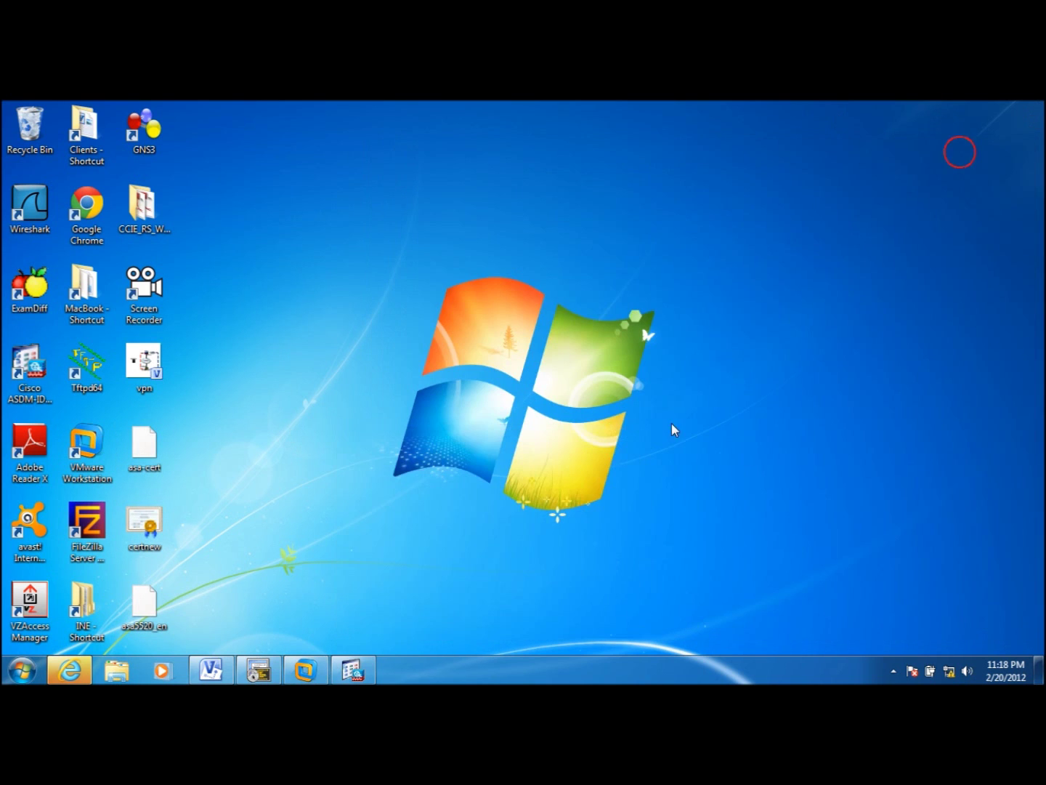
click(352, 670)
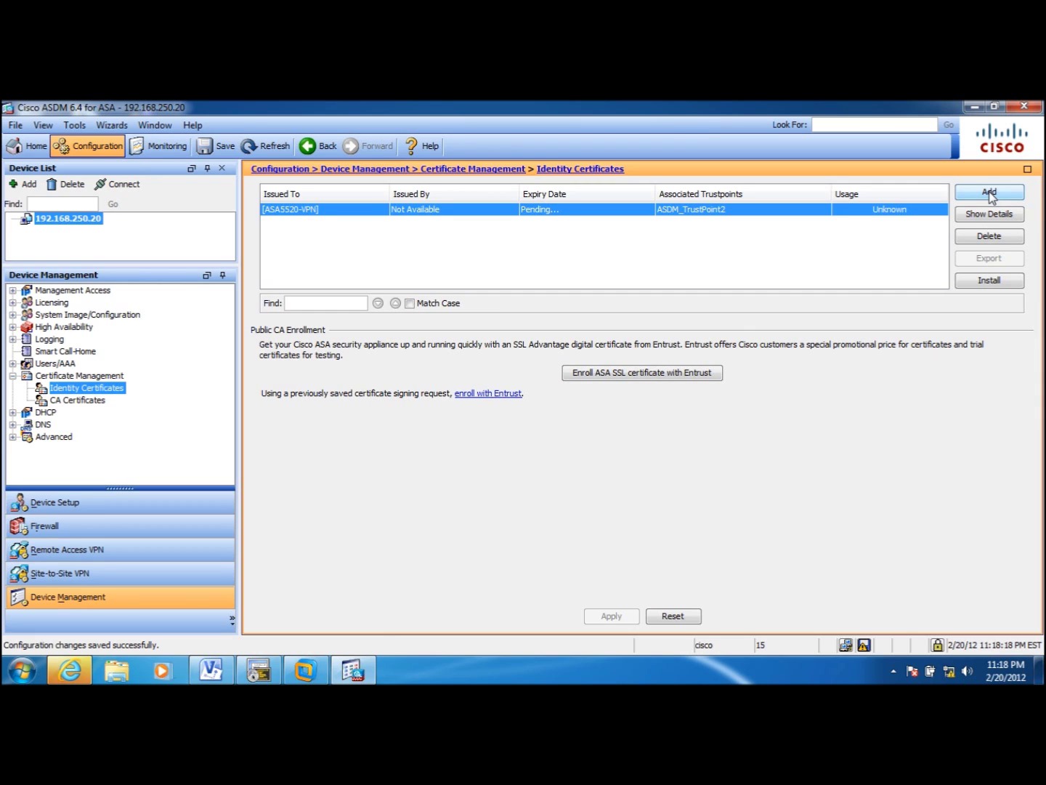
- Install the ASA5520-VPN identity certificate from the asa-cert file on the Desktop
click(982, 282)
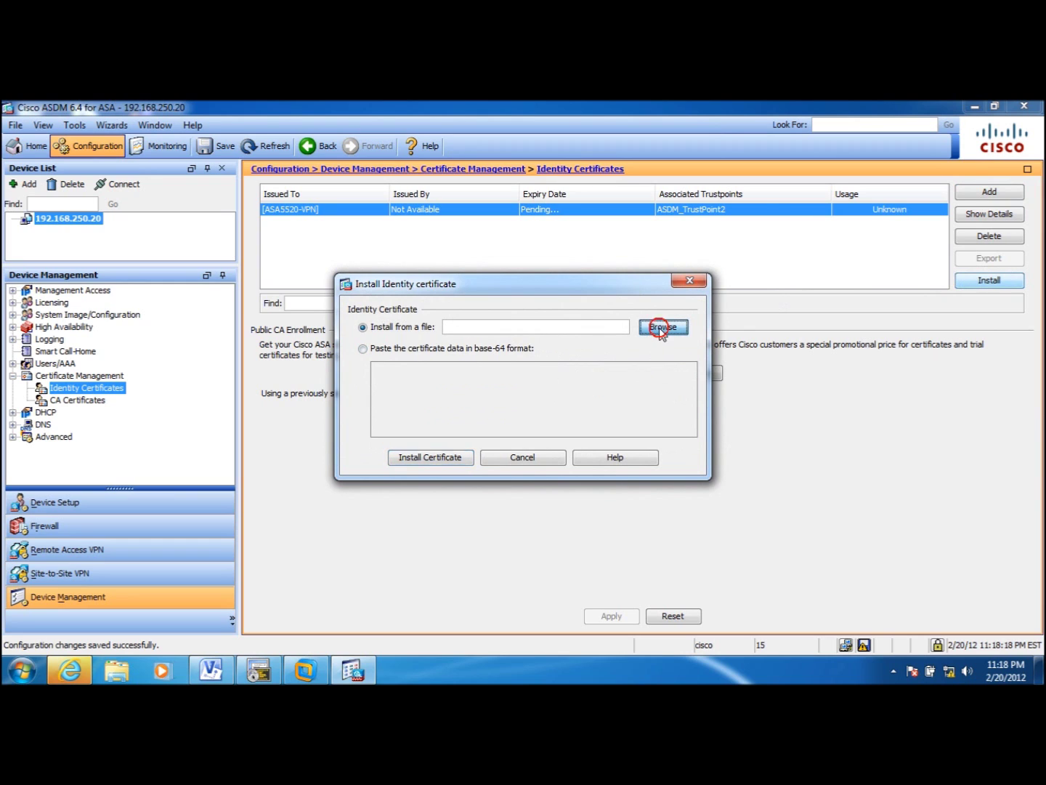
click(658, 329)
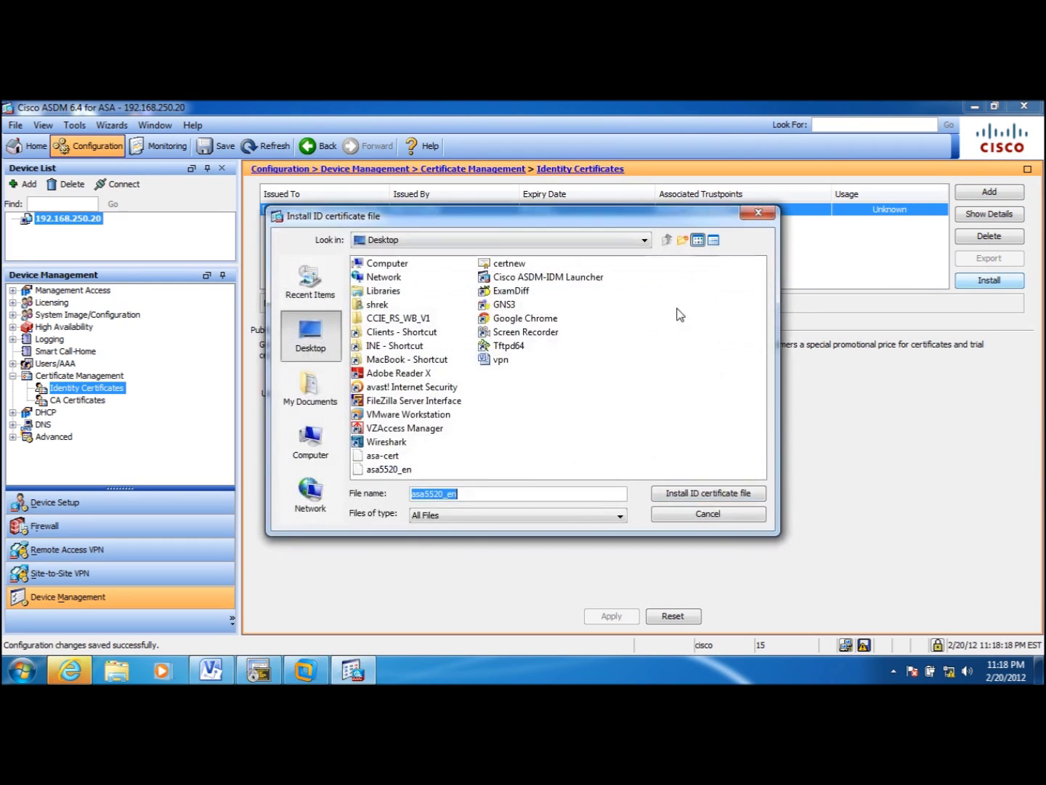
click(382, 456)
click(382, 456)
click(695, 494)
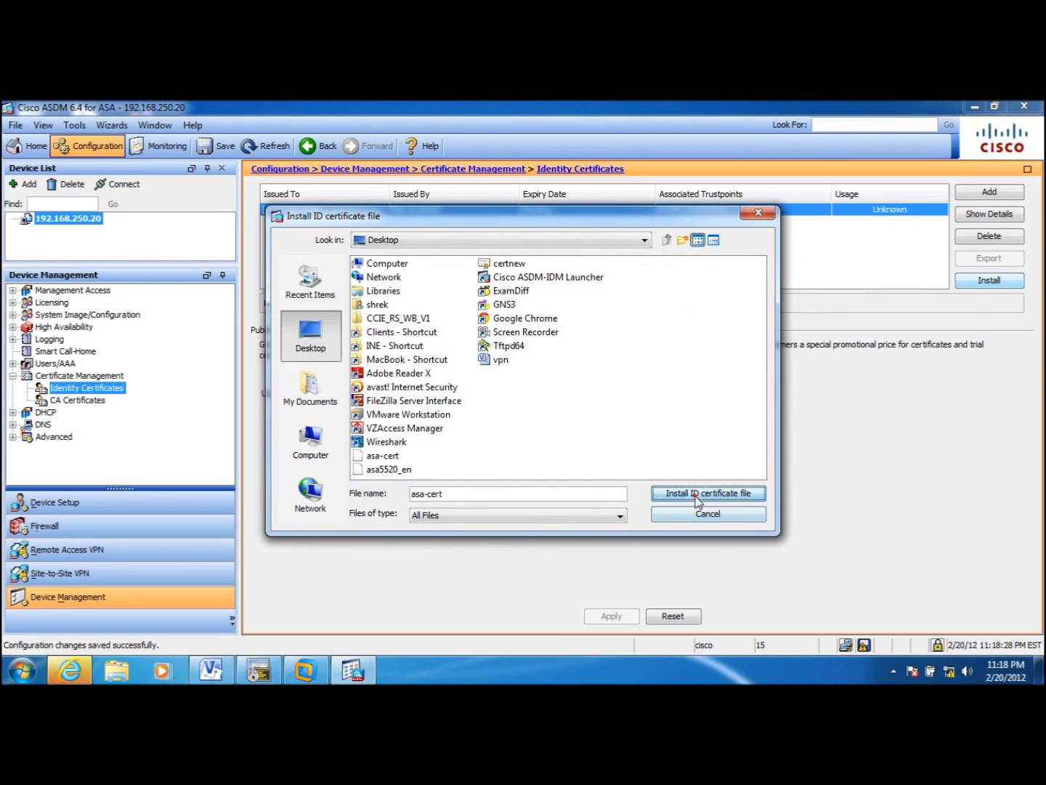
click(410, 458)
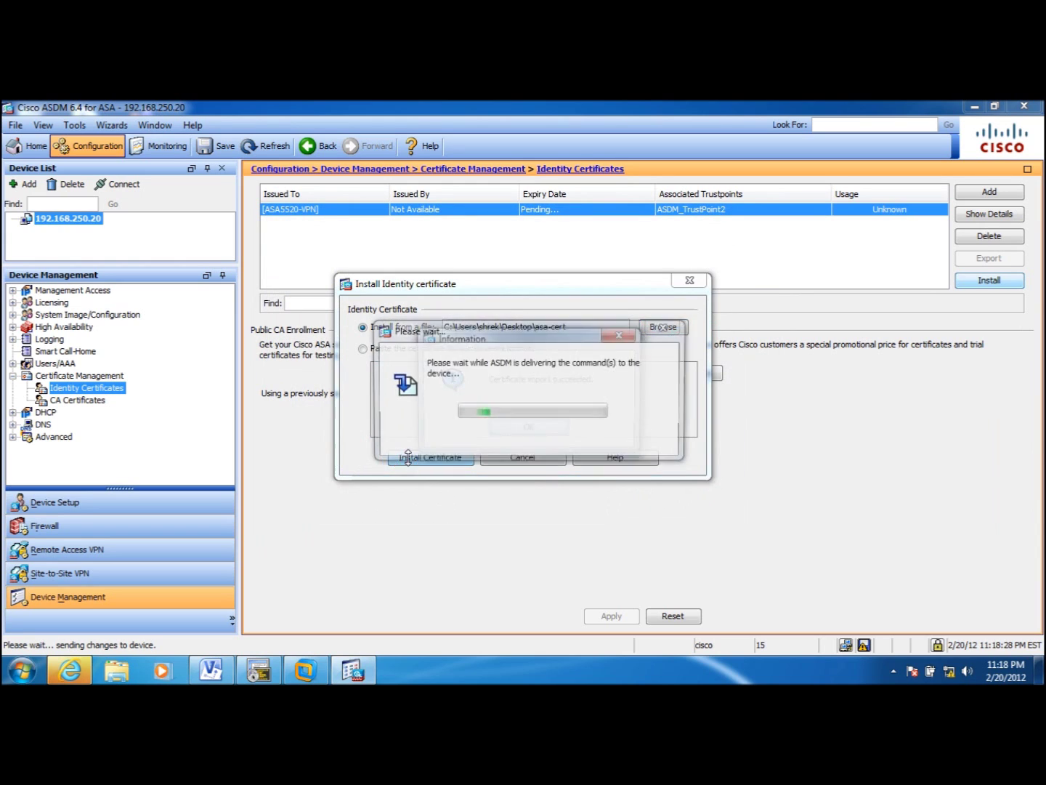
click(518, 437)
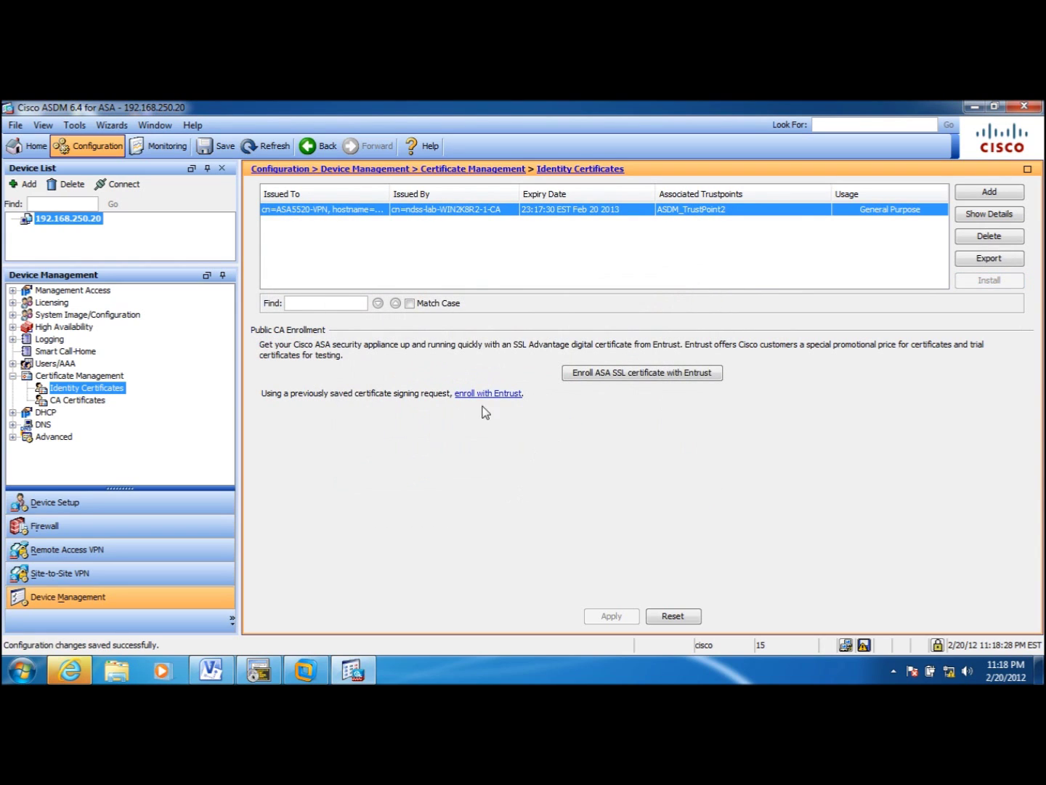
- Switch between the CA Certificates and Identity Certificates lists to check the installed certificates
click(95, 401)
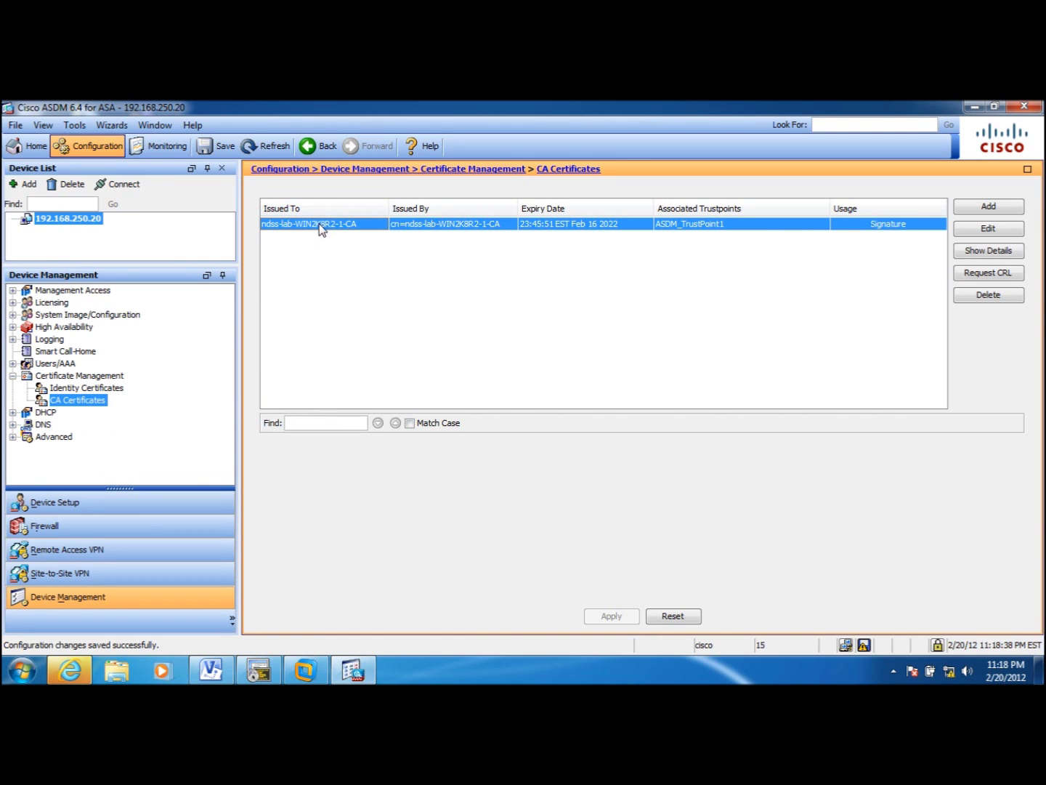
click(109, 389)
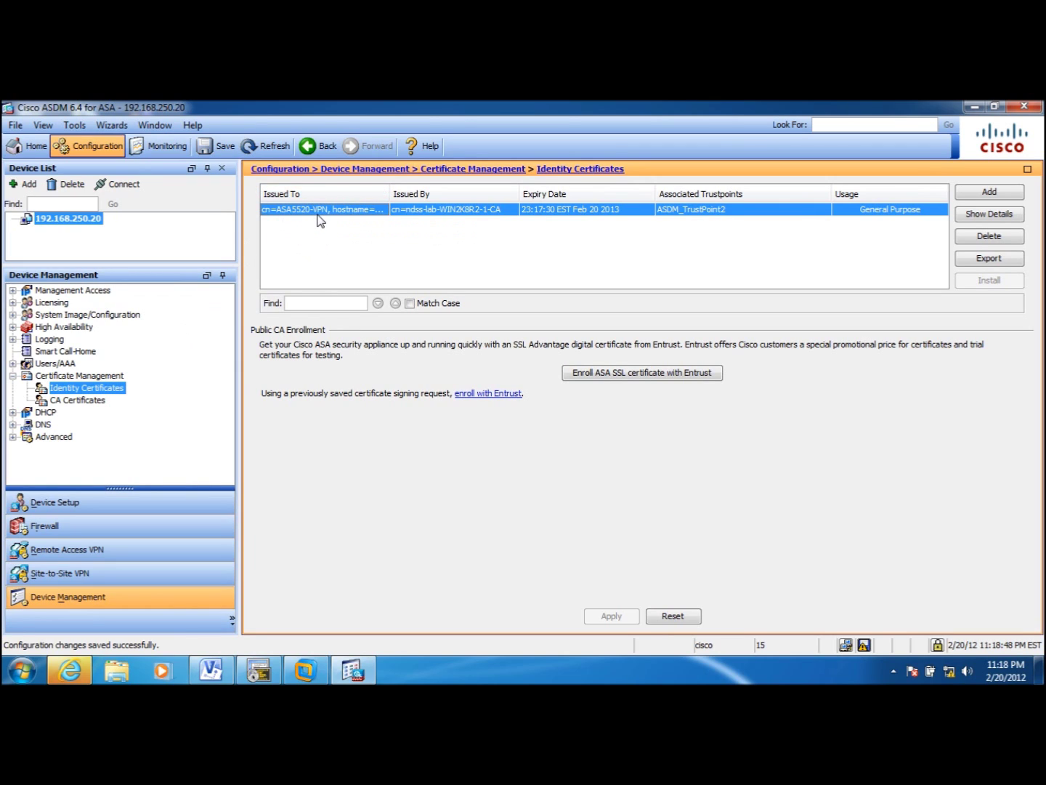
click(82, 400)
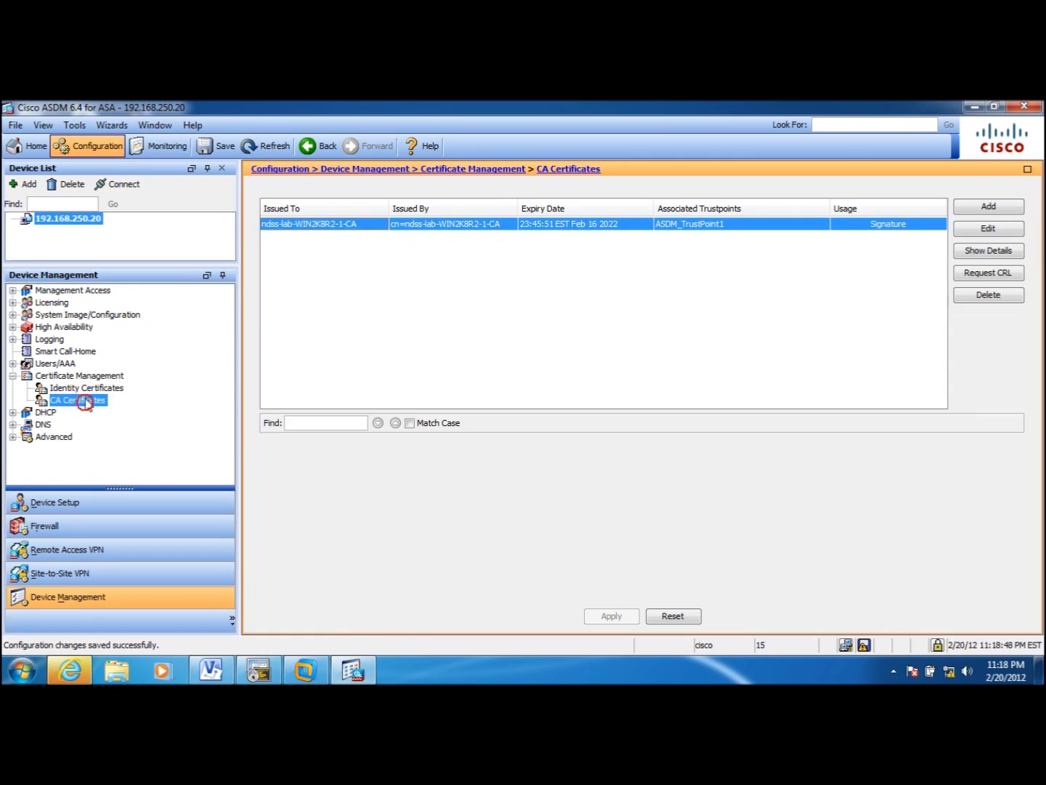
click(88, 388)
click(83, 401)
click(88, 389)
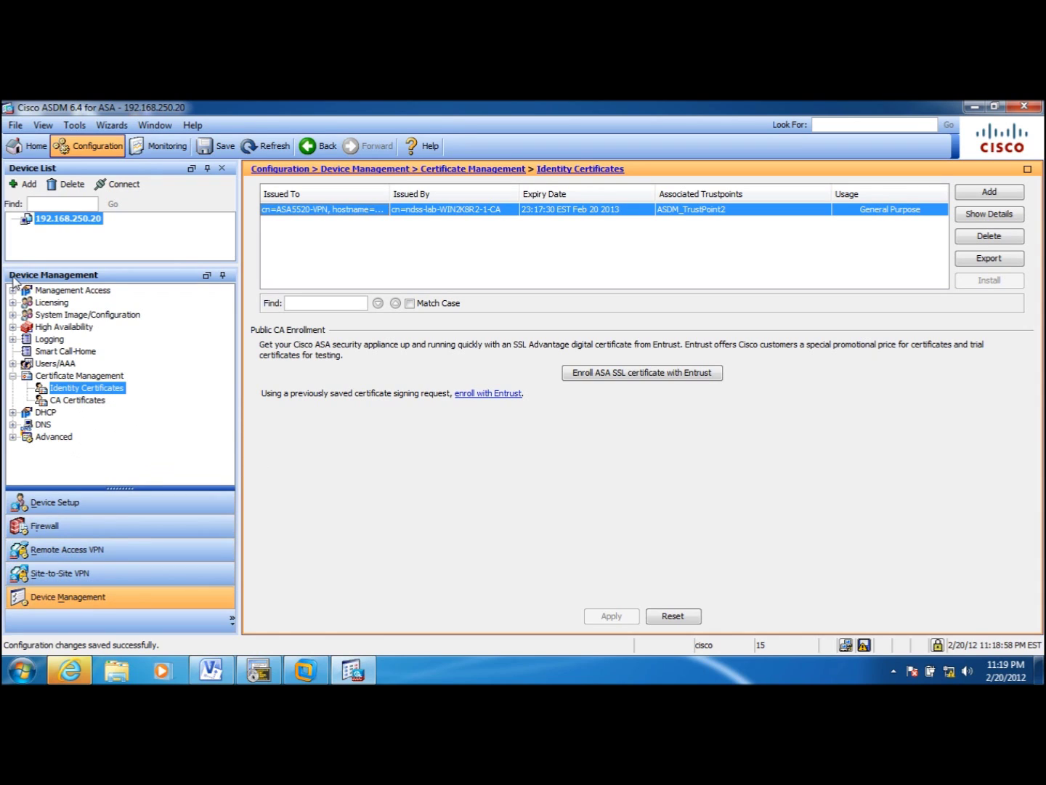
- Under AnyConnect Connection Profiles, enable AnyConnect access using anyconnect-win-3.0.5080-k9.pkg from flash as the client image
click(88, 549)
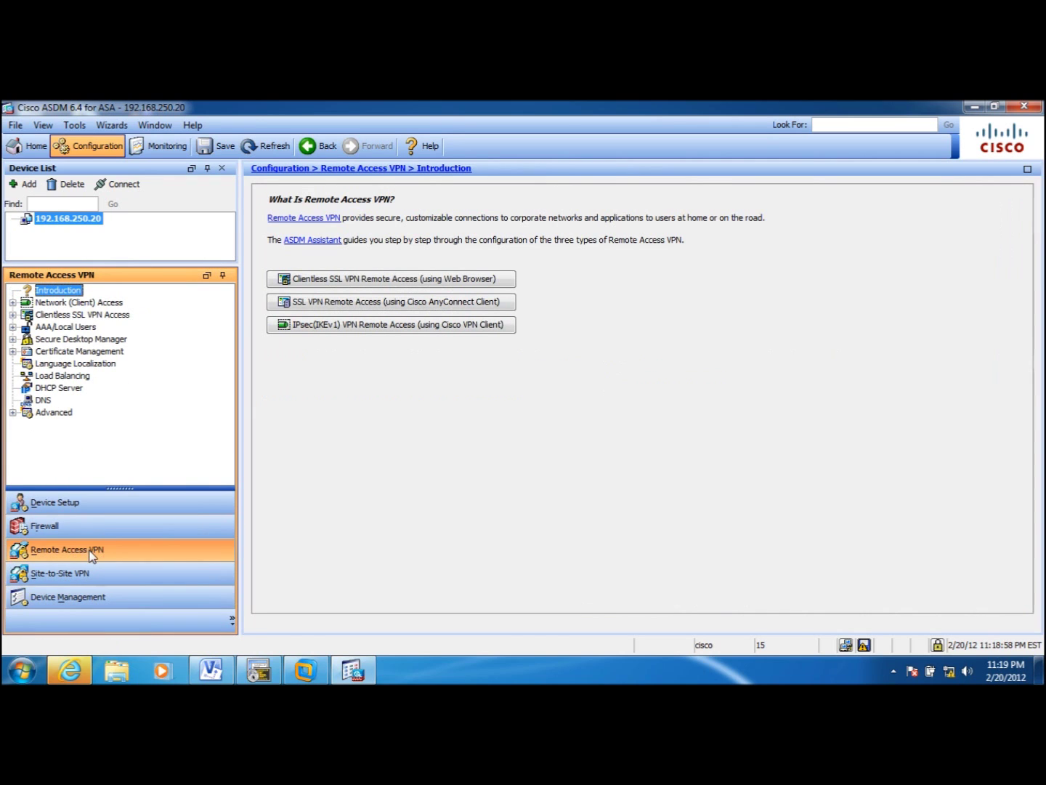
click(11, 303)
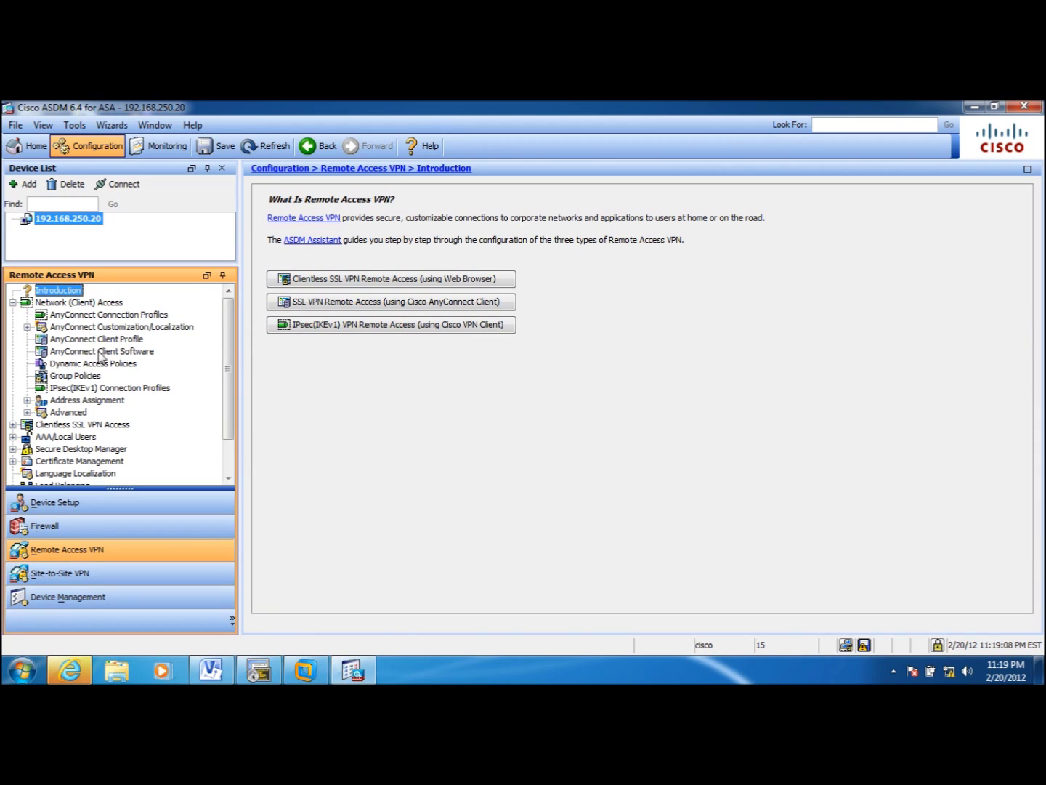
click(122, 315)
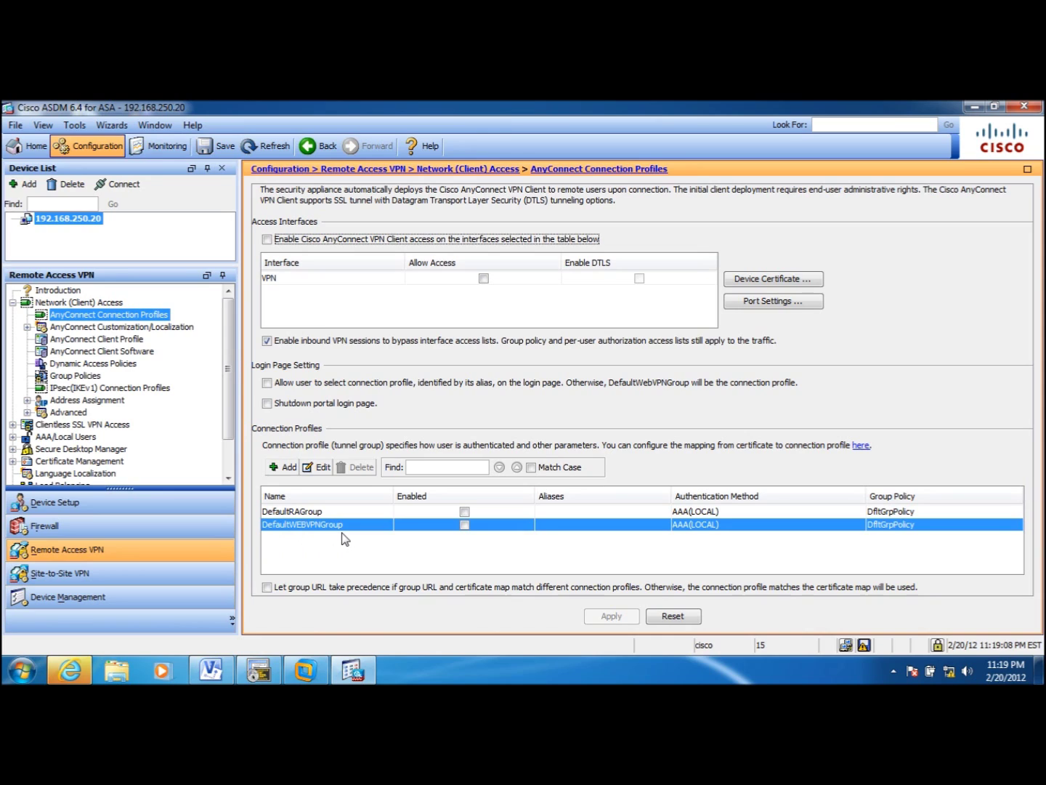
click(266, 239)
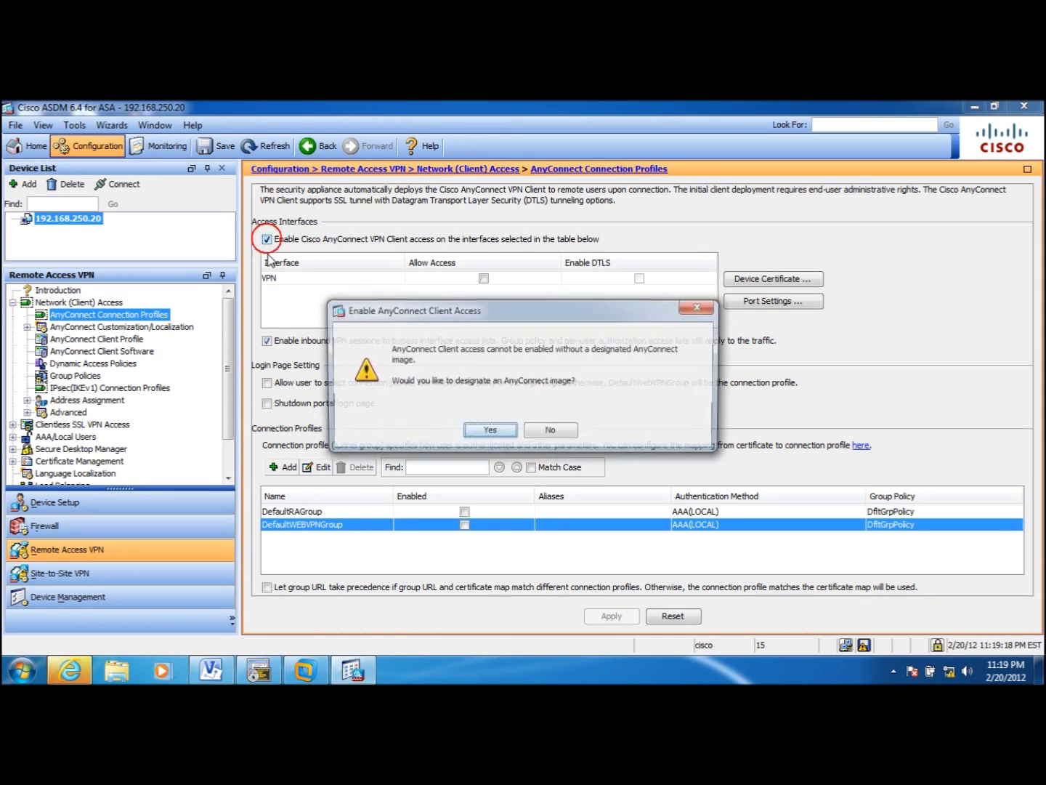
click(485, 428)
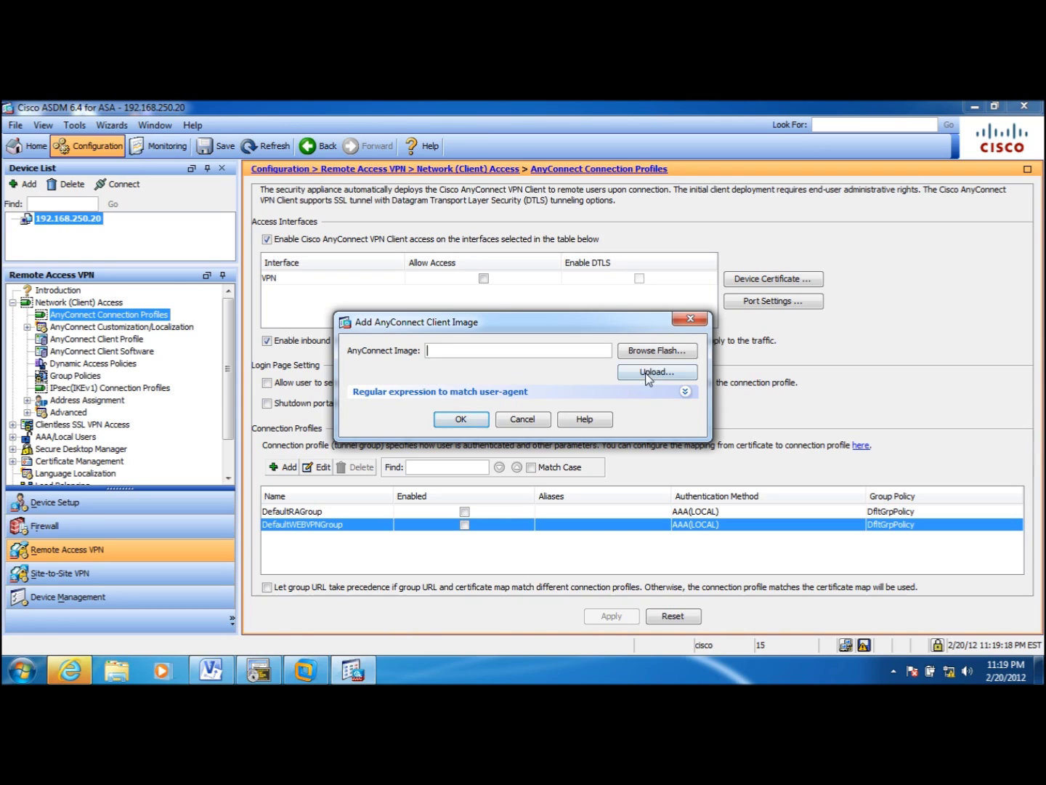
click(647, 351)
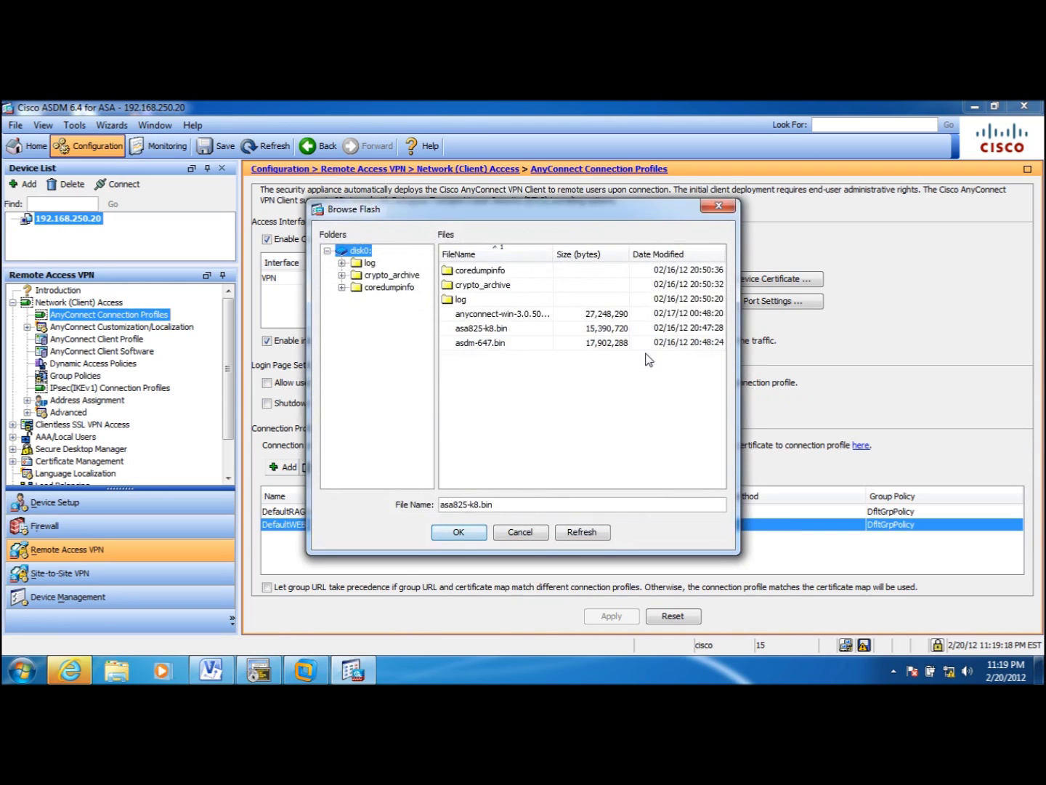
click(531, 318)
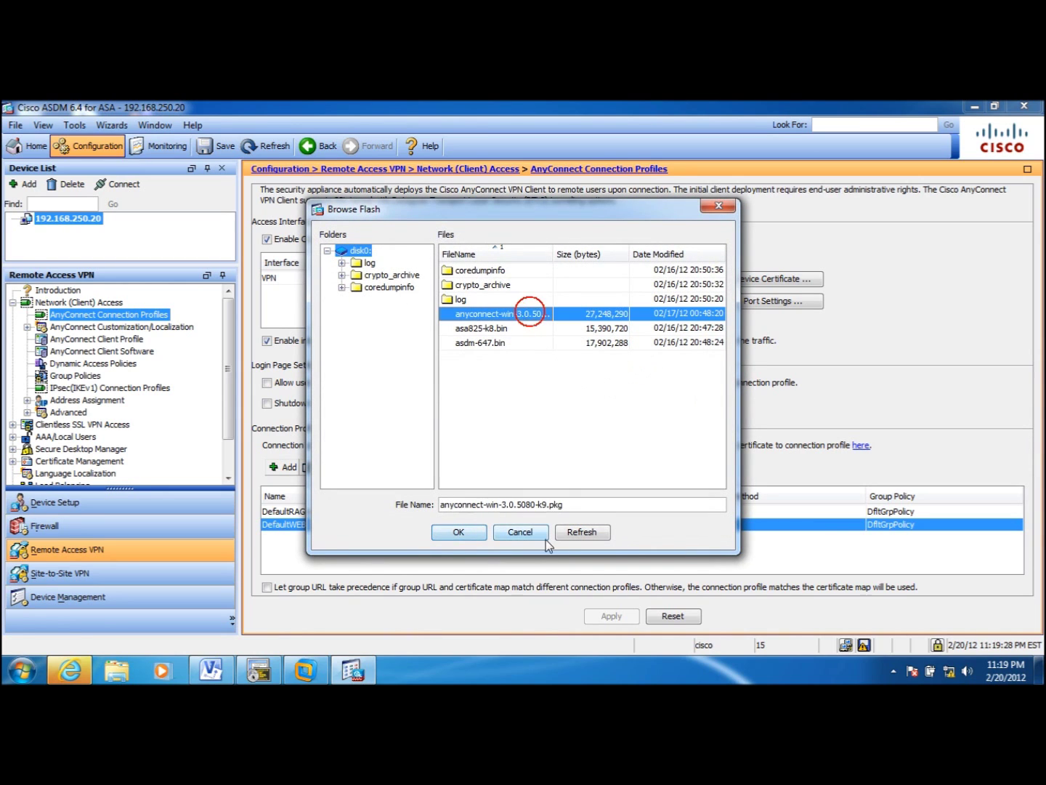
click(475, 532)
click(461, 419)
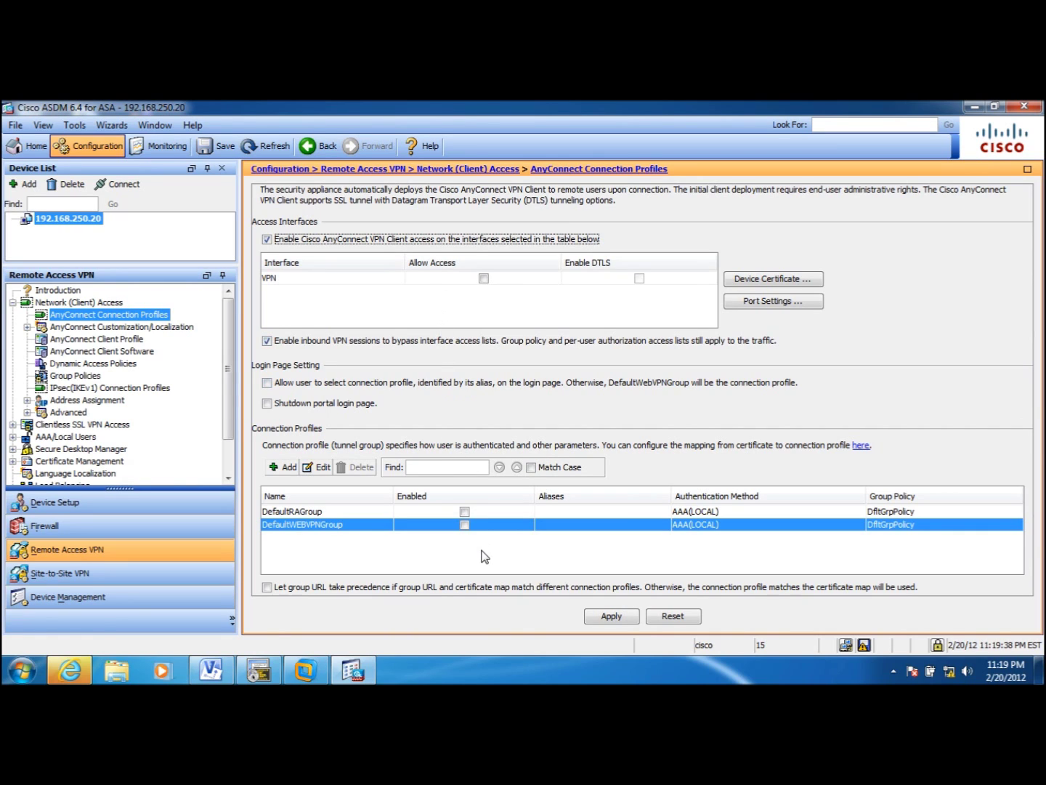
- Enable the DefaultWEBVPNGroup profile and set its authentication method to Certificate
click(464, 526)
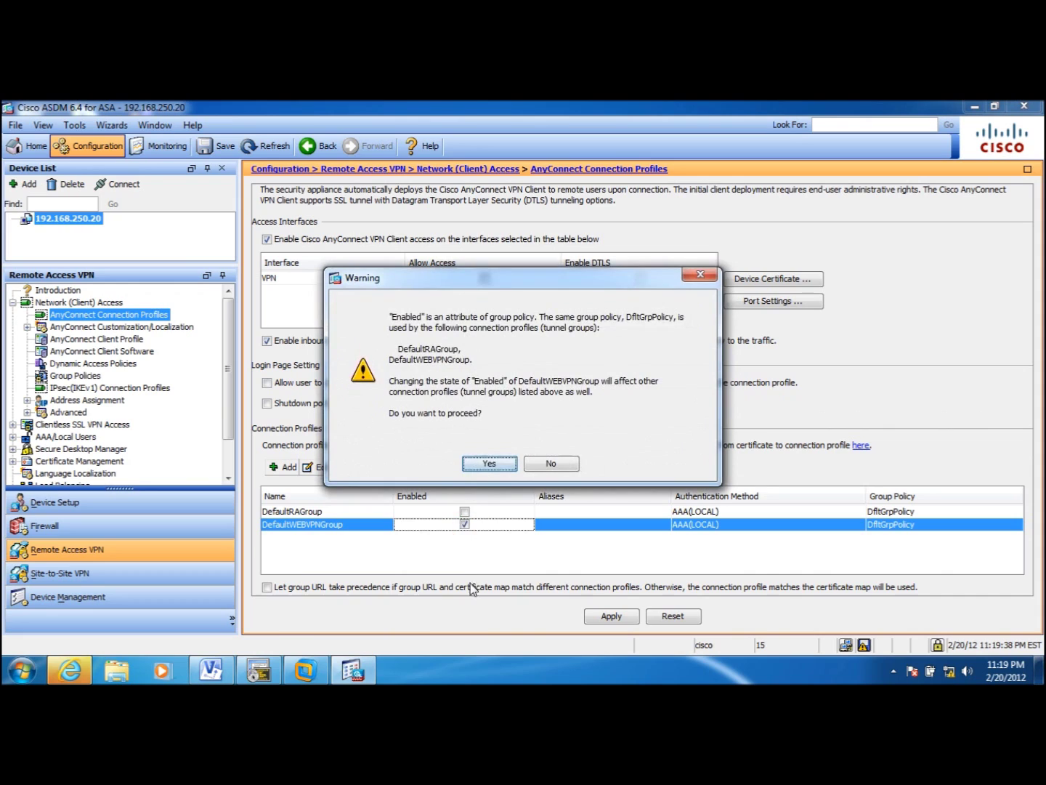
click(488, 465)
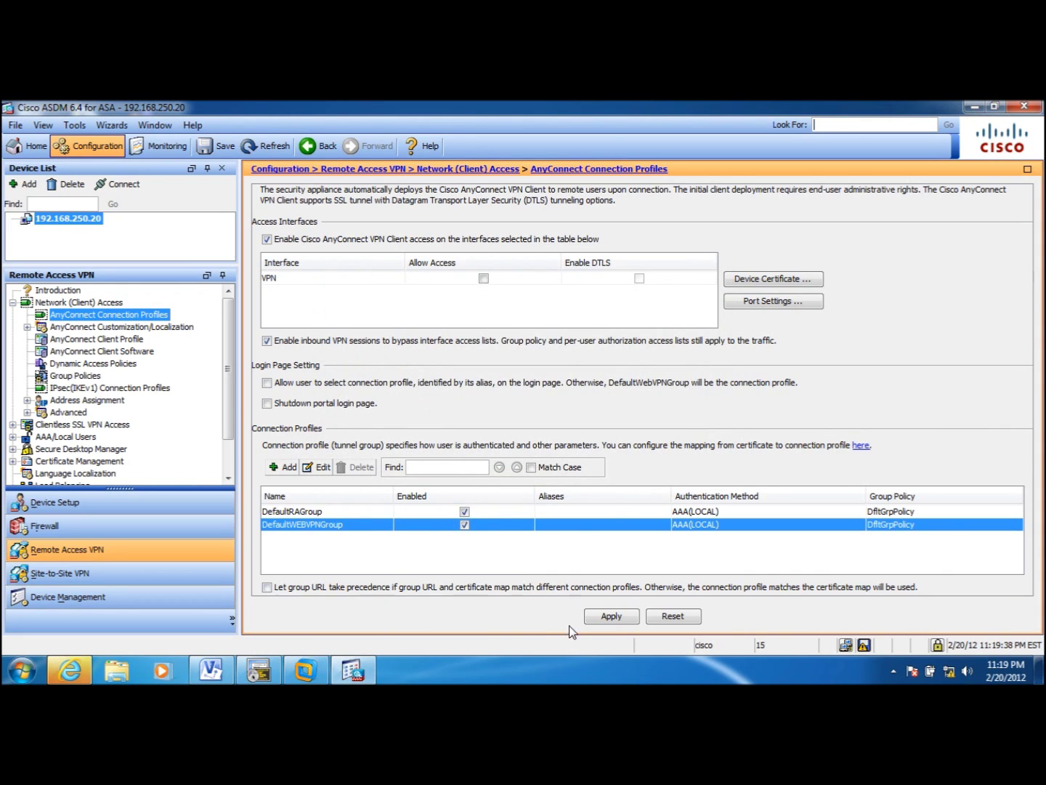
click(324, 523)
double_click(323, 523)
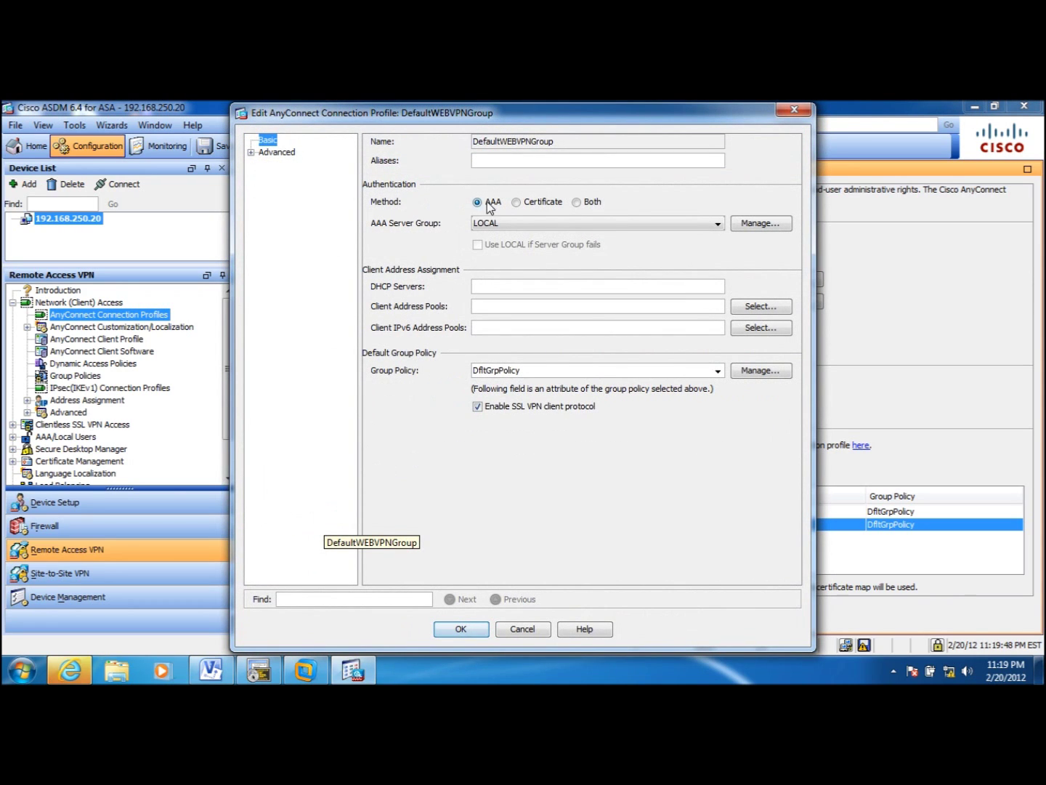
drag(330, 114, 399, 160)
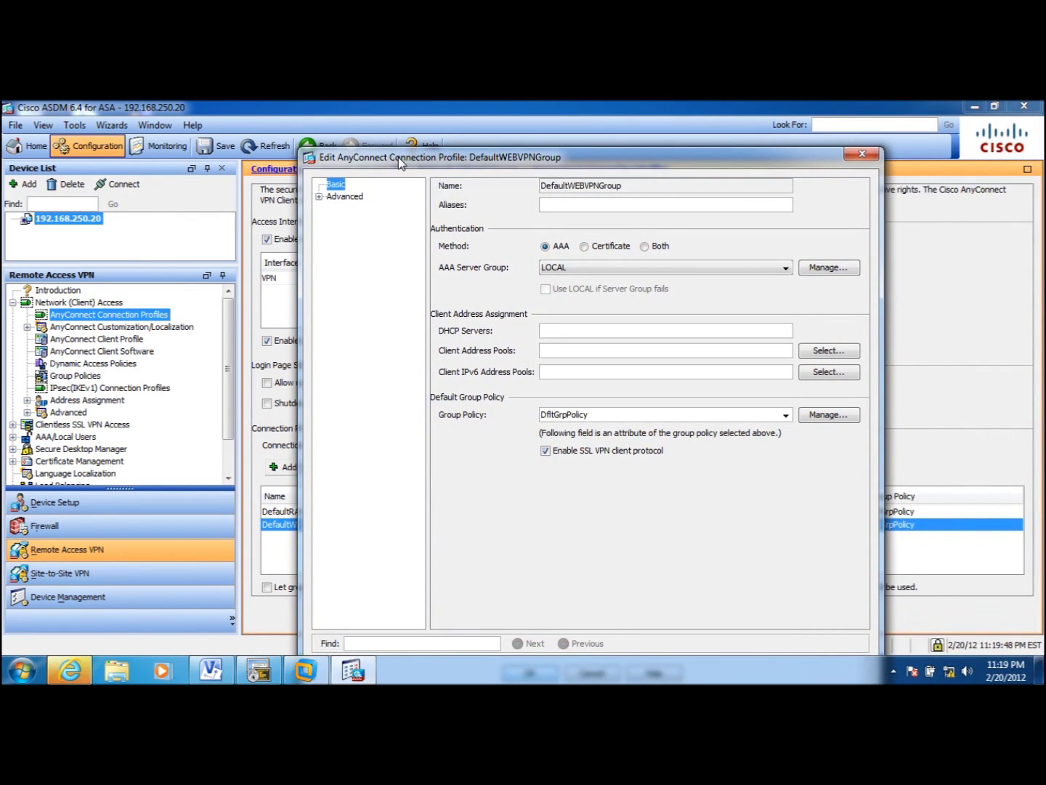
click(585, 247)
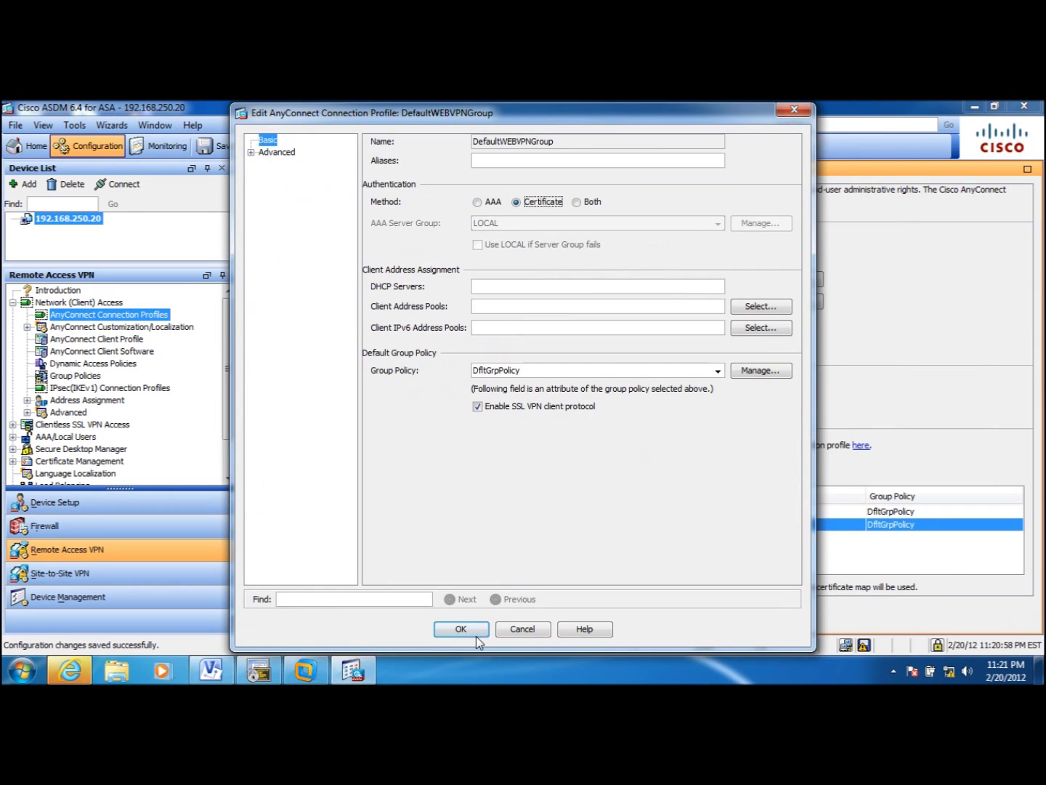
click(476, 637)
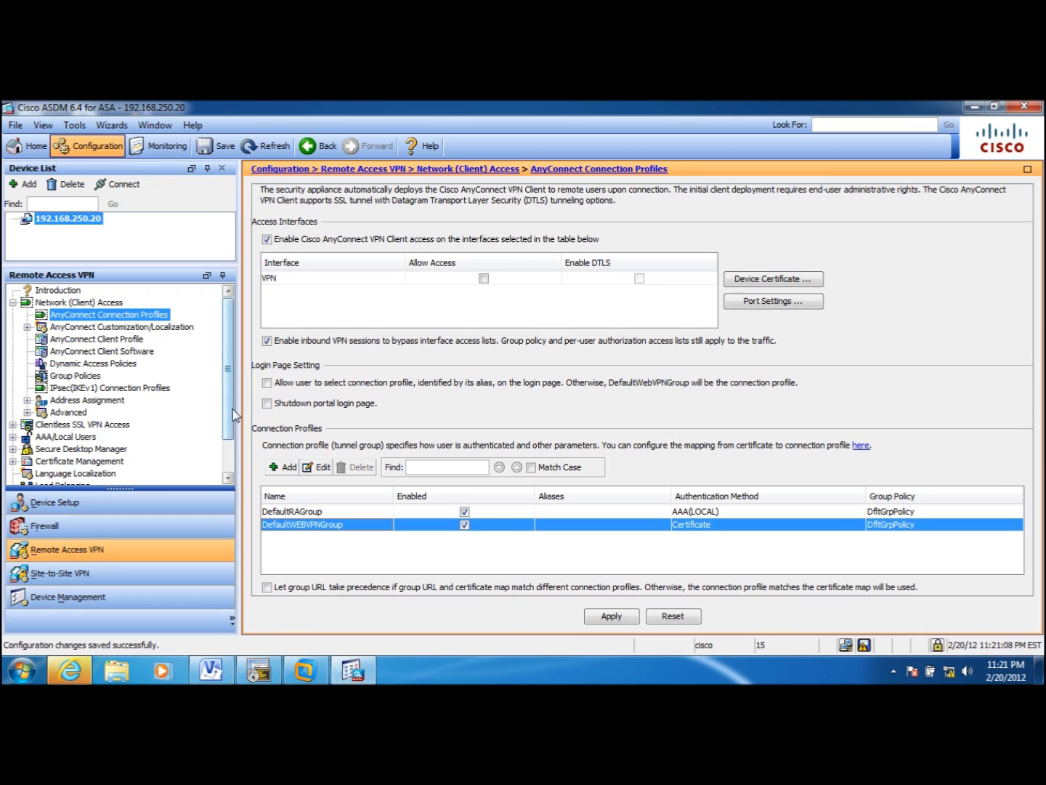
mouse_move(231, 409)
mouse_down()
mouse_move(227, 465)
mouse_move(229, 398)
mouse_up()
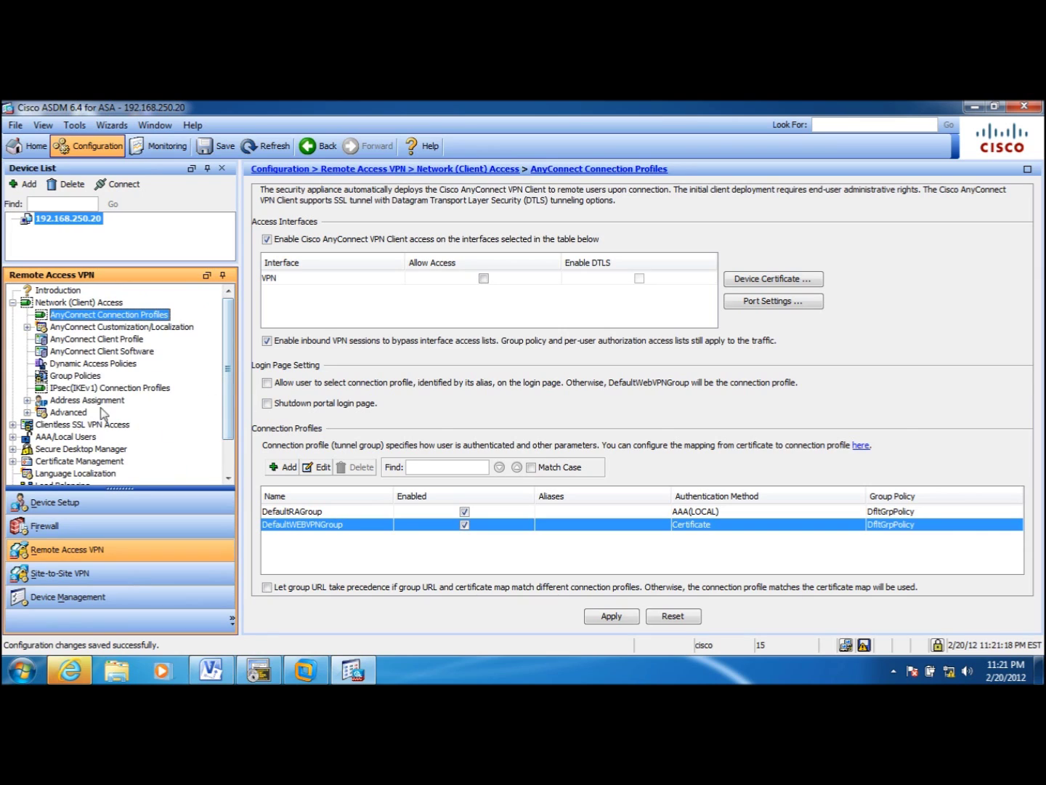
- Add a new IP address pool named Default-IP-Pool under Address Assignment > Address Pools
click(27, 401)
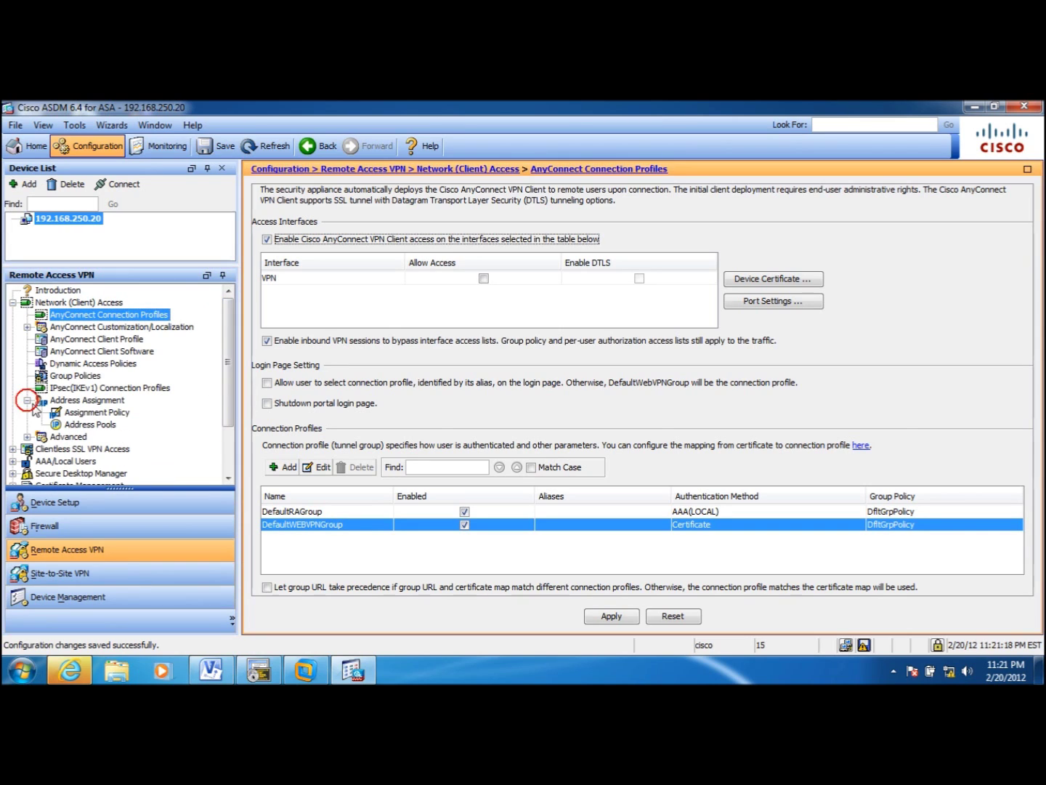
click(100, 425)
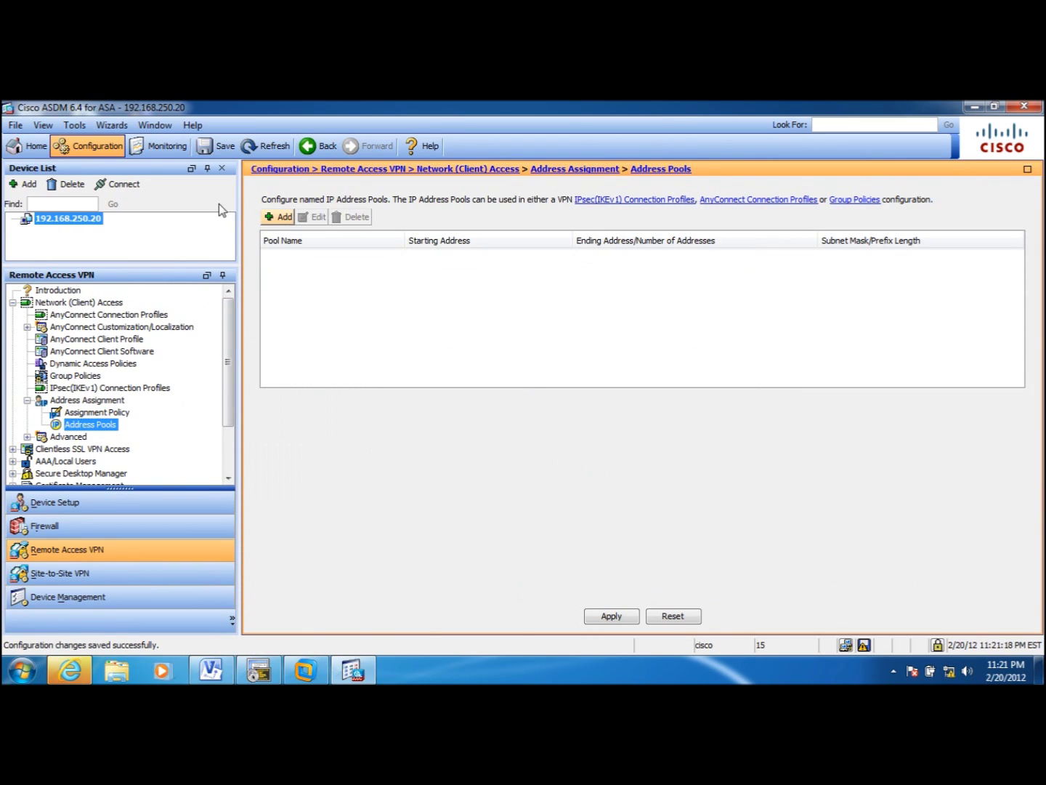
click(281, 217)
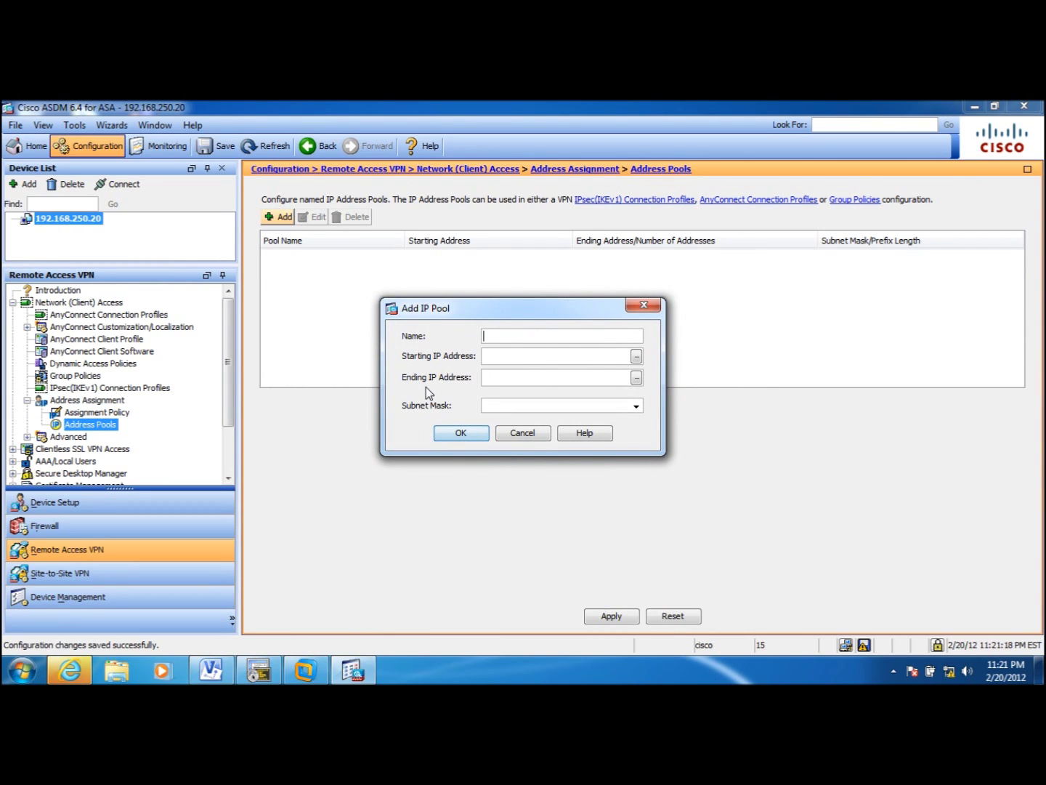
text(DE)
key(BackSpace)
text(efault-IP-Pool)
- Give the pool range 192.168.251.1–192.168.251.15 with mask 255.255.255.0 and create it
click(512, 355)
text(12)
text(2.168.251.1)
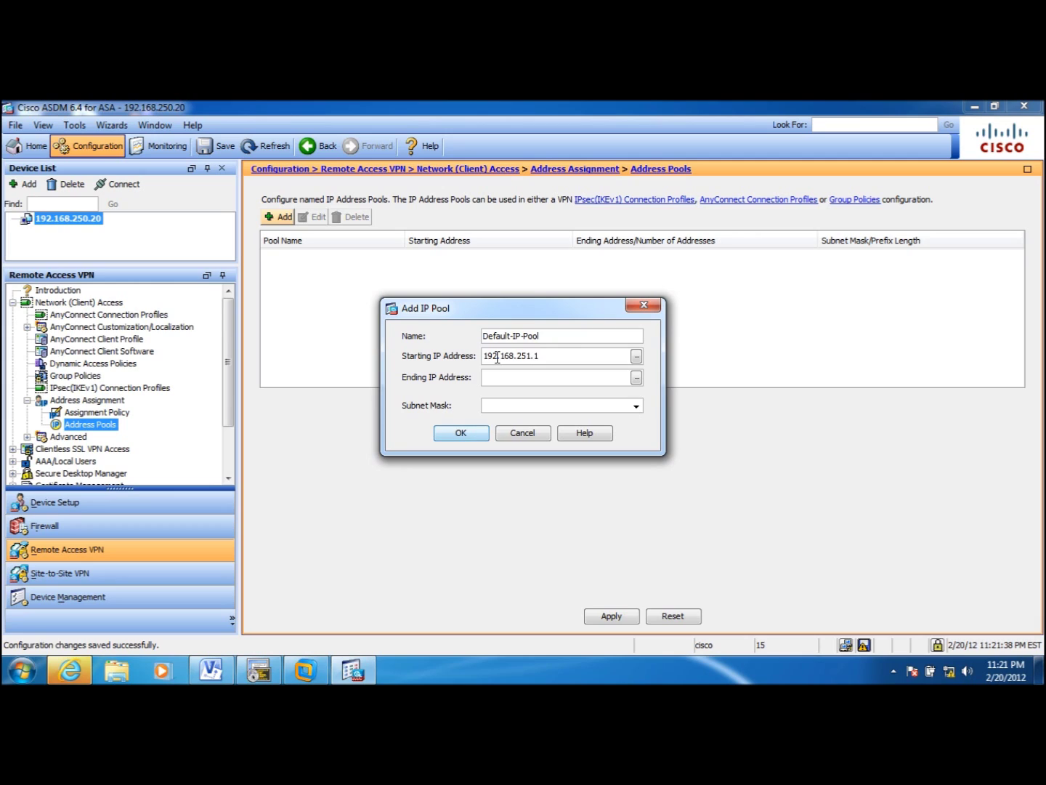
click(491, 377)
text(192.168.251.15)
click(637, 406)
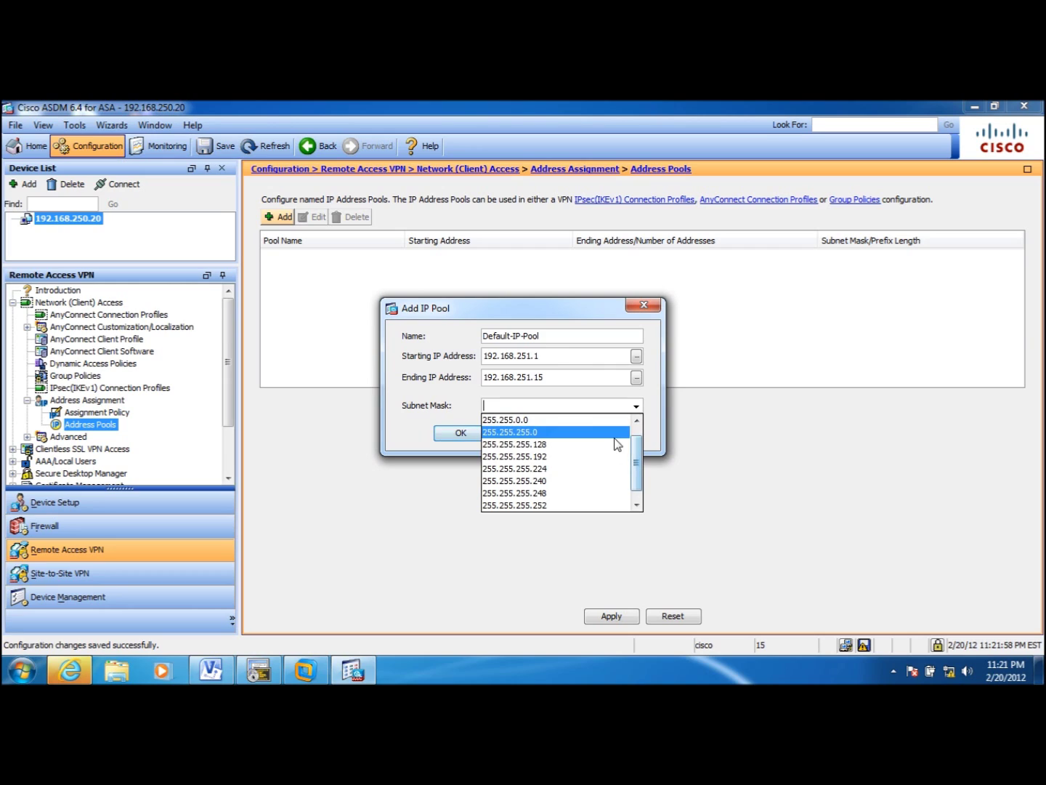
click(614, 434)
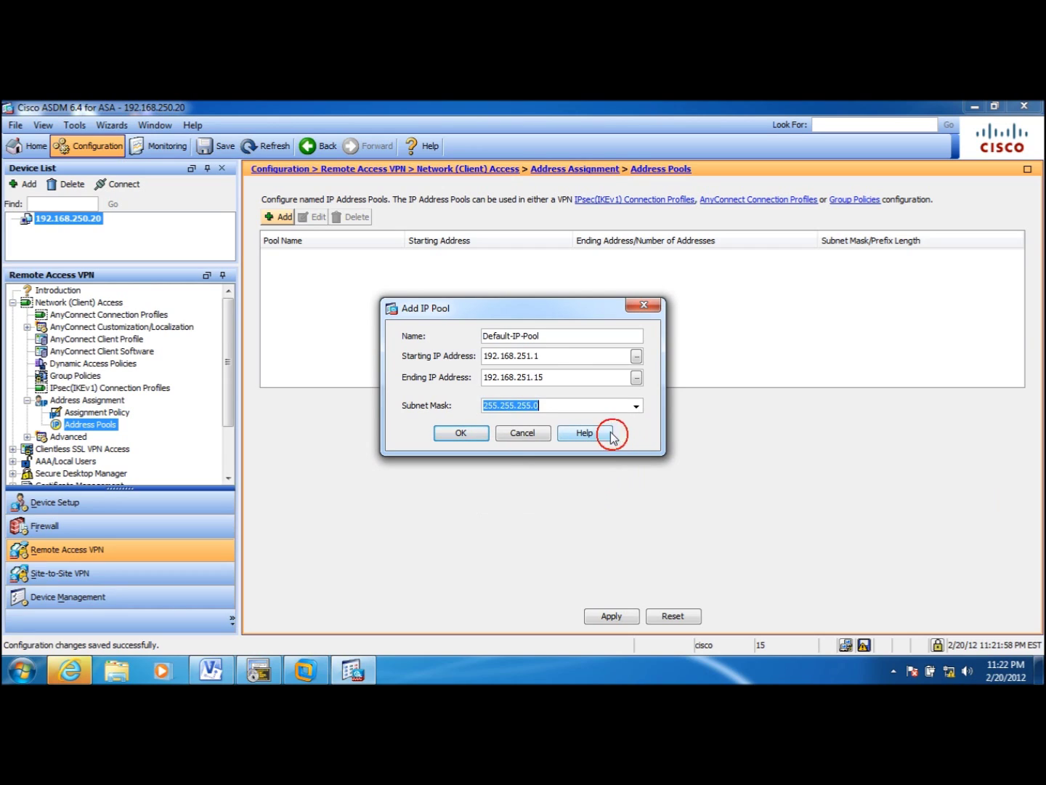
click(471, 434)
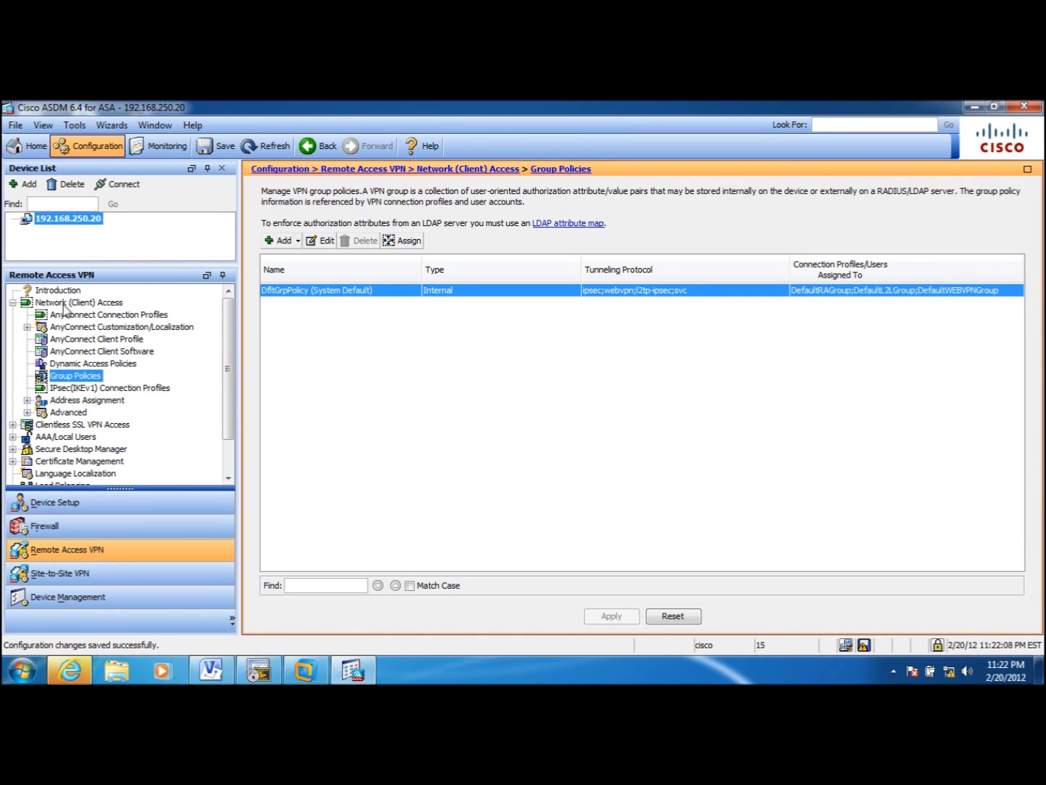
click(79, 315)
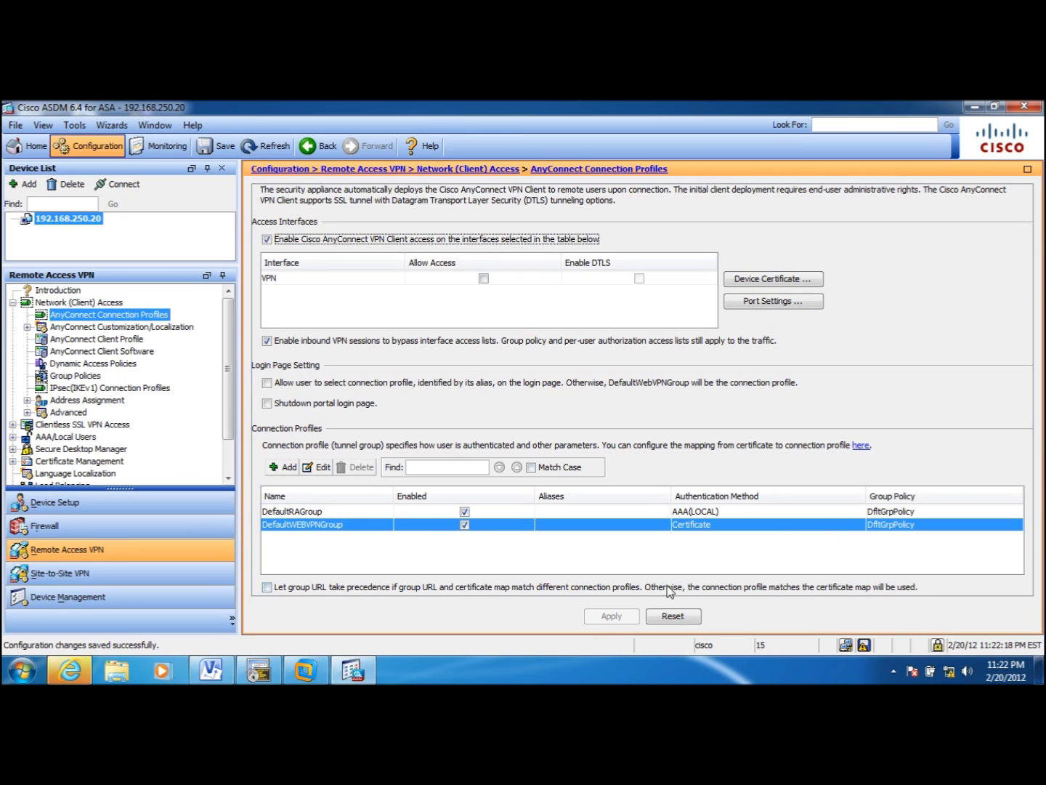
- Edit DfltGrpPolicy and assign it the Default-IP-Pool address pool
click(81, 376)
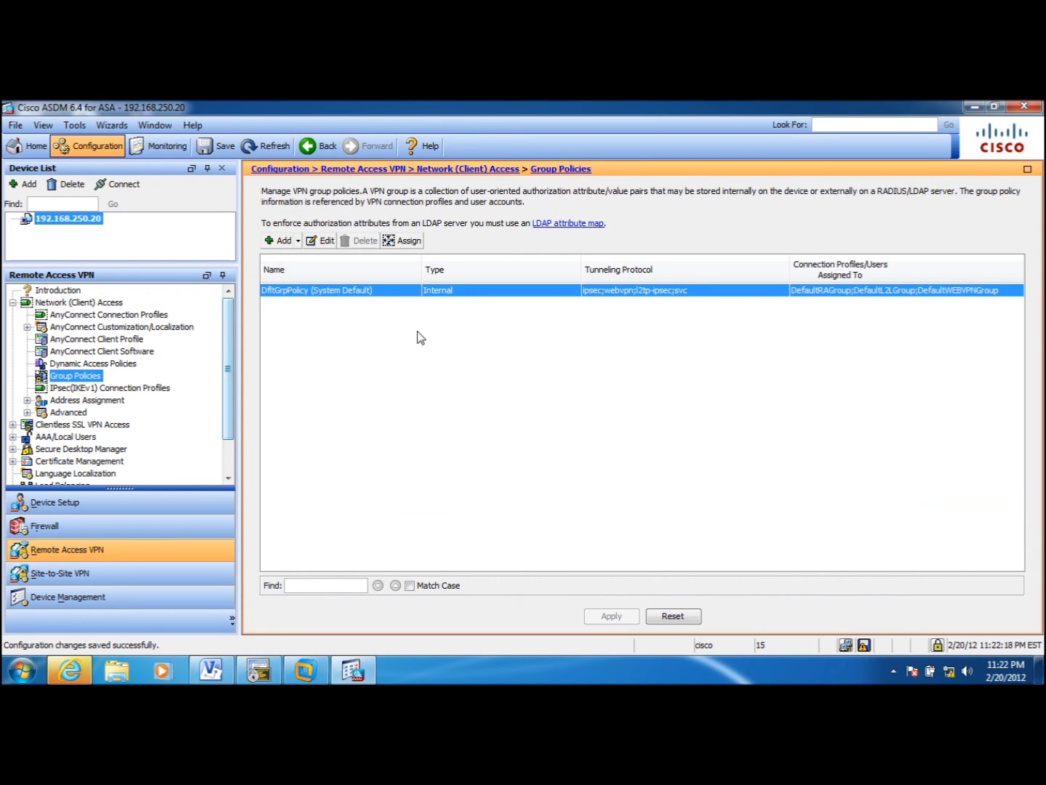
double_click(372, 291)
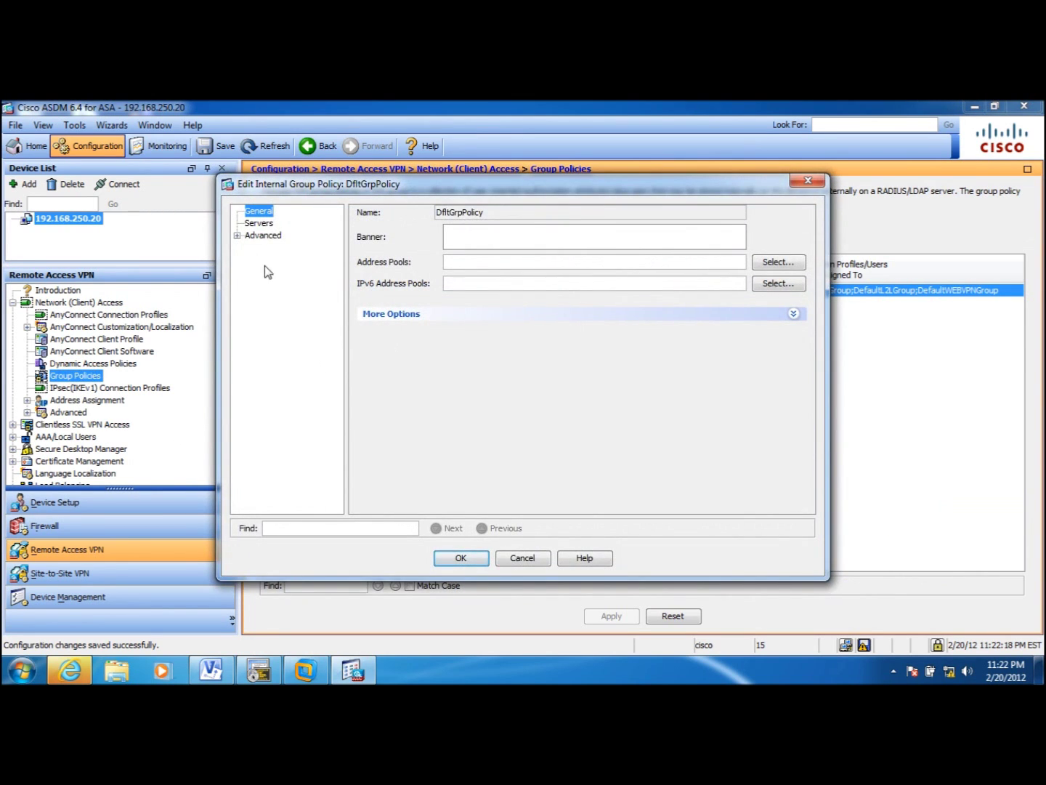
click(790, 265)
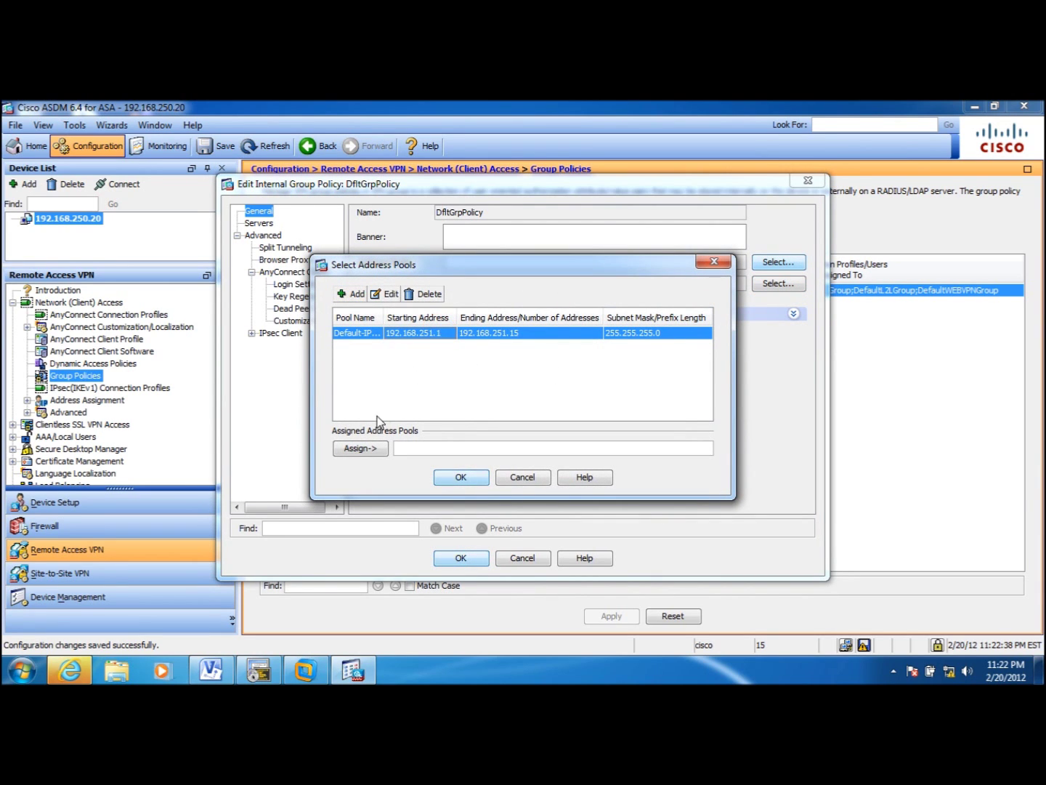
click(368, 449)
click(468, 478)
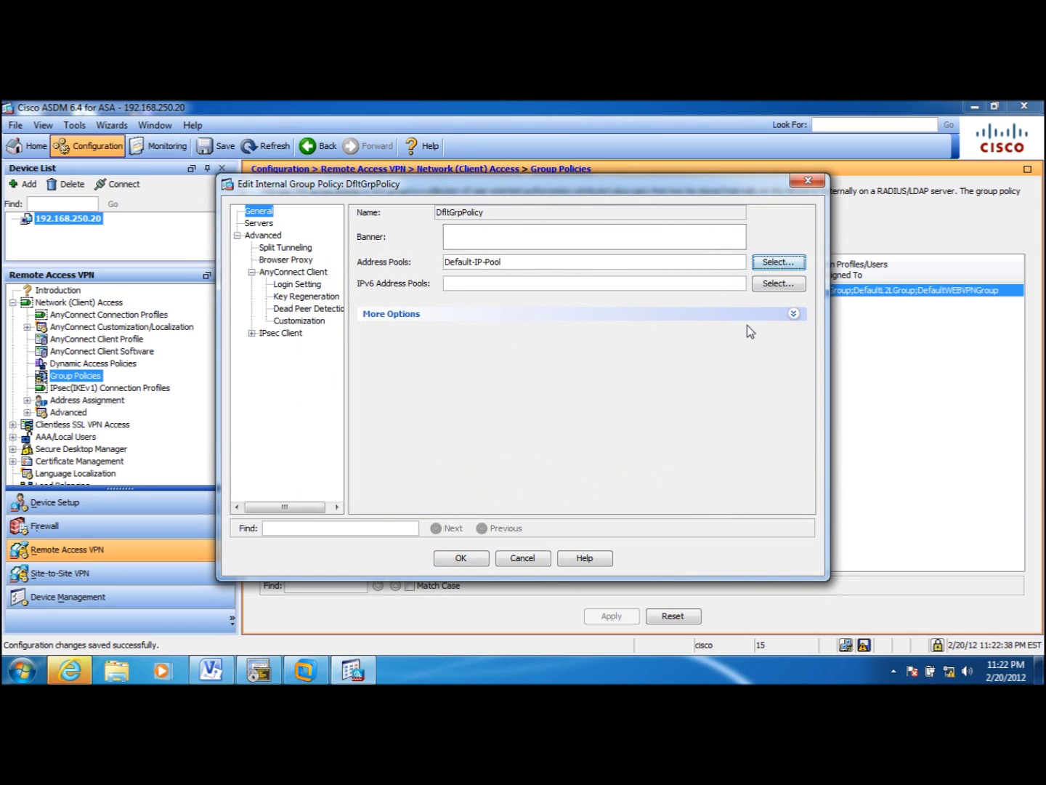
- Turn off IPsec and L2TP/IPsec tunneling for the policy, then save and apply
click(792, 313)
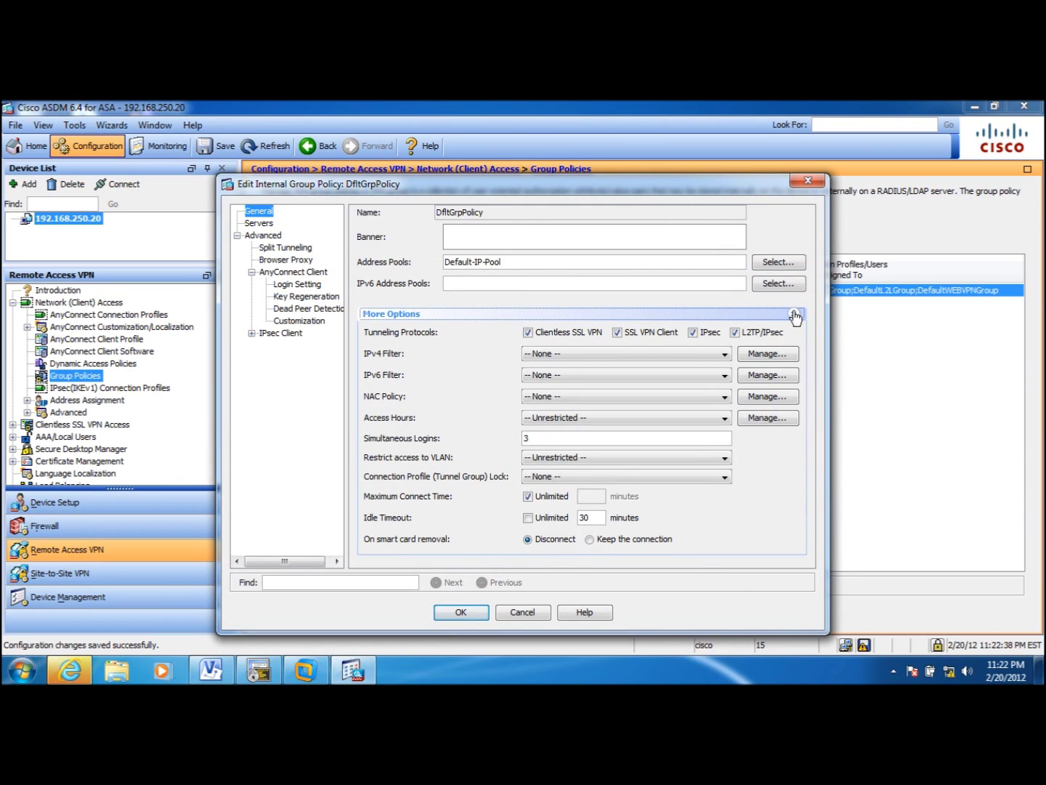
click(694, 332)
click(735, 332)
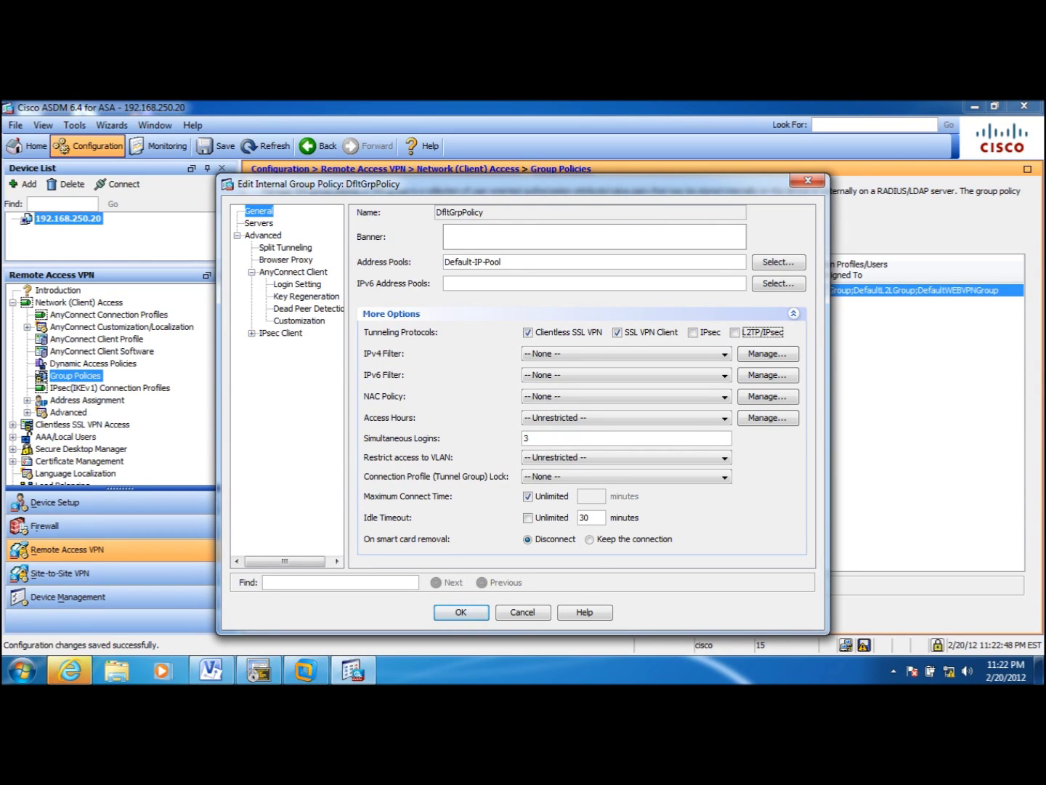
click(466, 614)
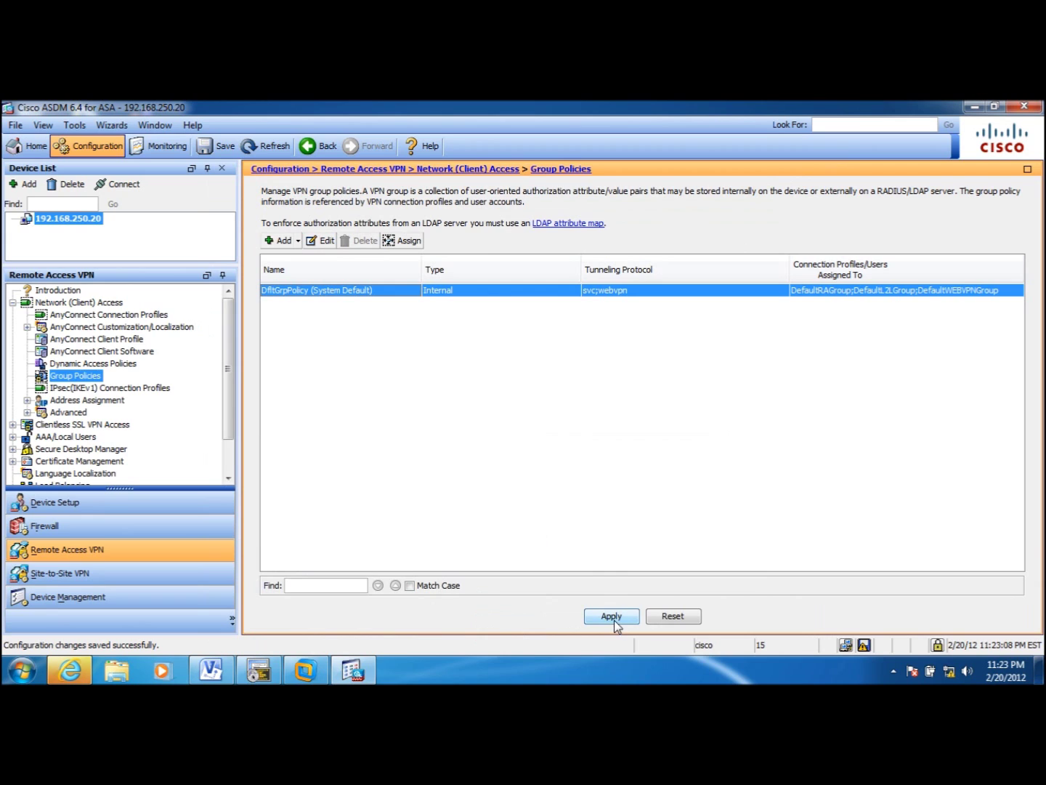
click(611, 616)
scroll(222, 420, down, 1)
- Bring up VMware Workstation and switch to the Windows7-1 virtual machine in full screen
scroll(229, 425, up, 1)
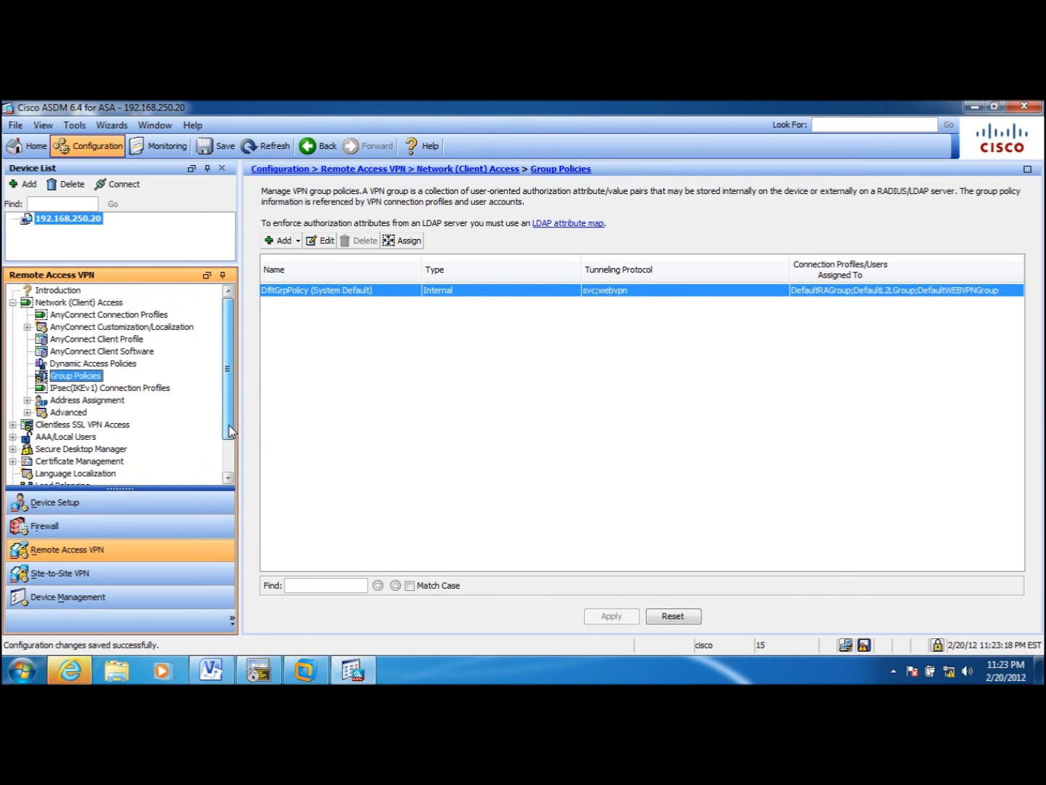
mouse_move(228, 410)
mouse_down()
mouse_move(228, 472)
mouse_move(238, 391)
mouse_up()
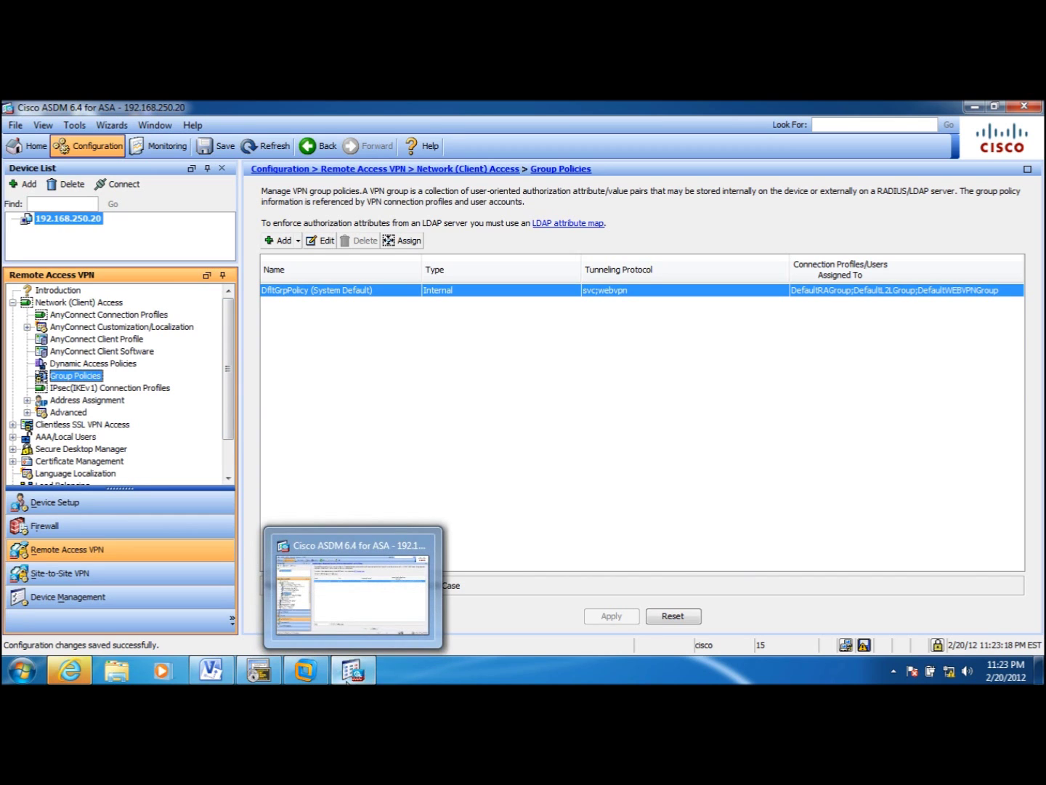
click(354, 585)
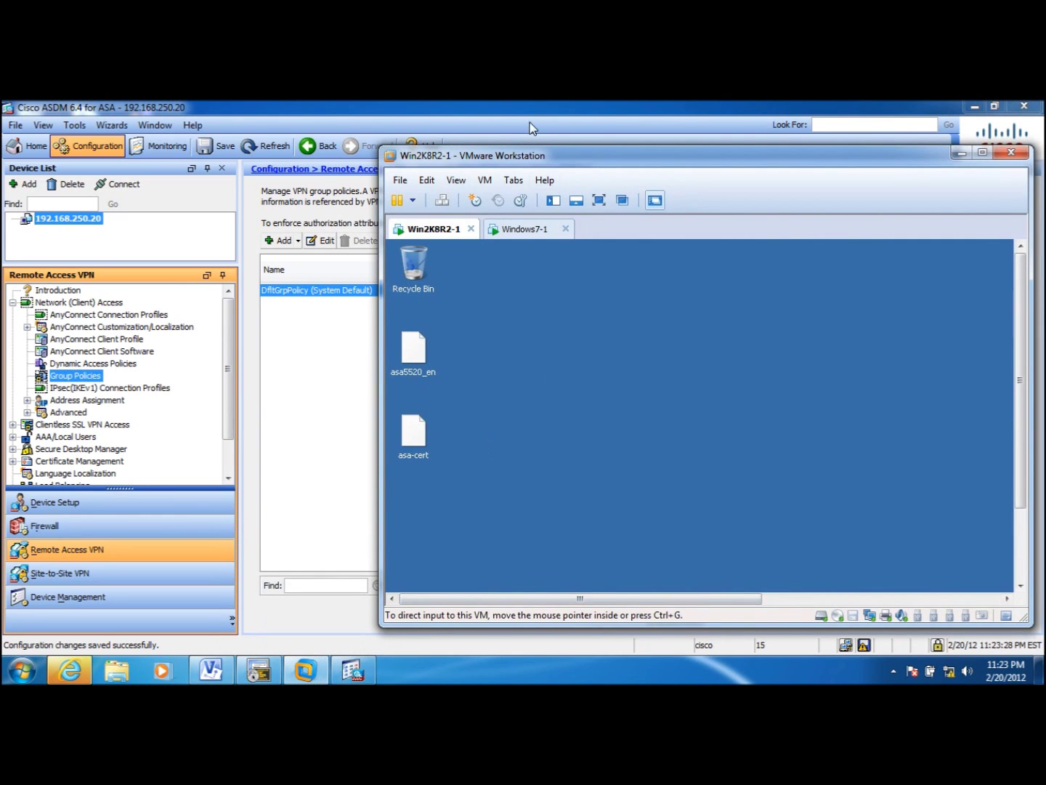
double_click(524, 154)
click(141, 178)
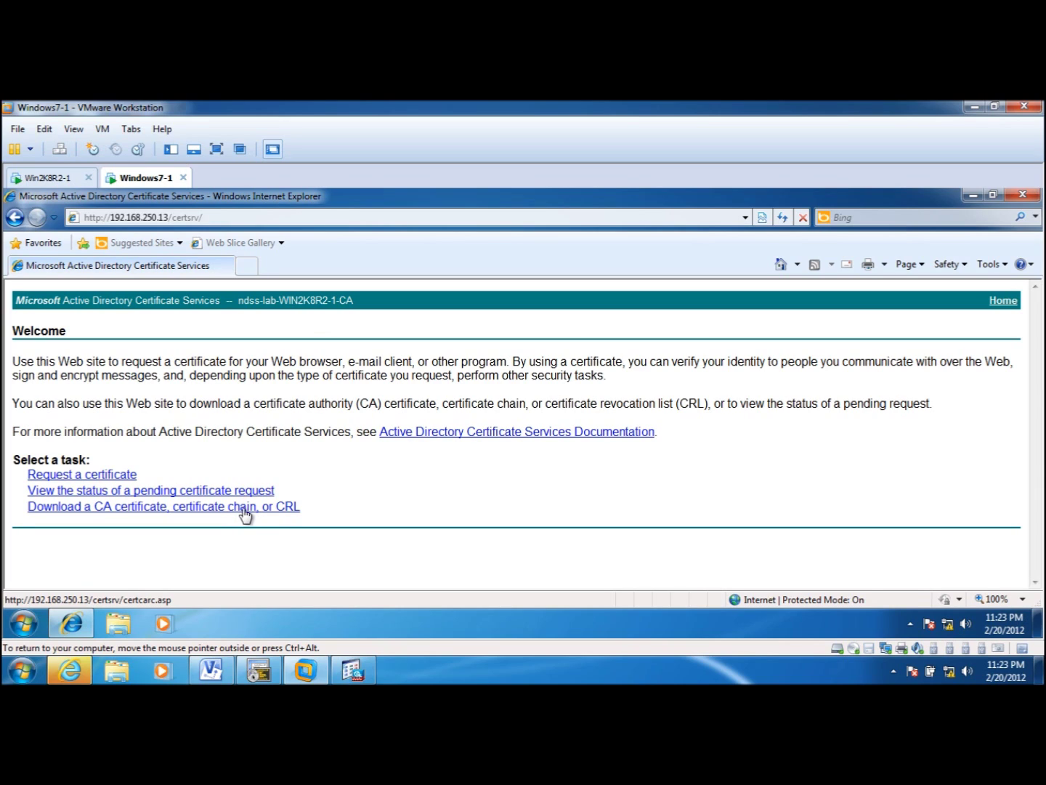
- Download the CA certificate from Certificate Services and save certnew.cer to the Desktop
click(244, 508)
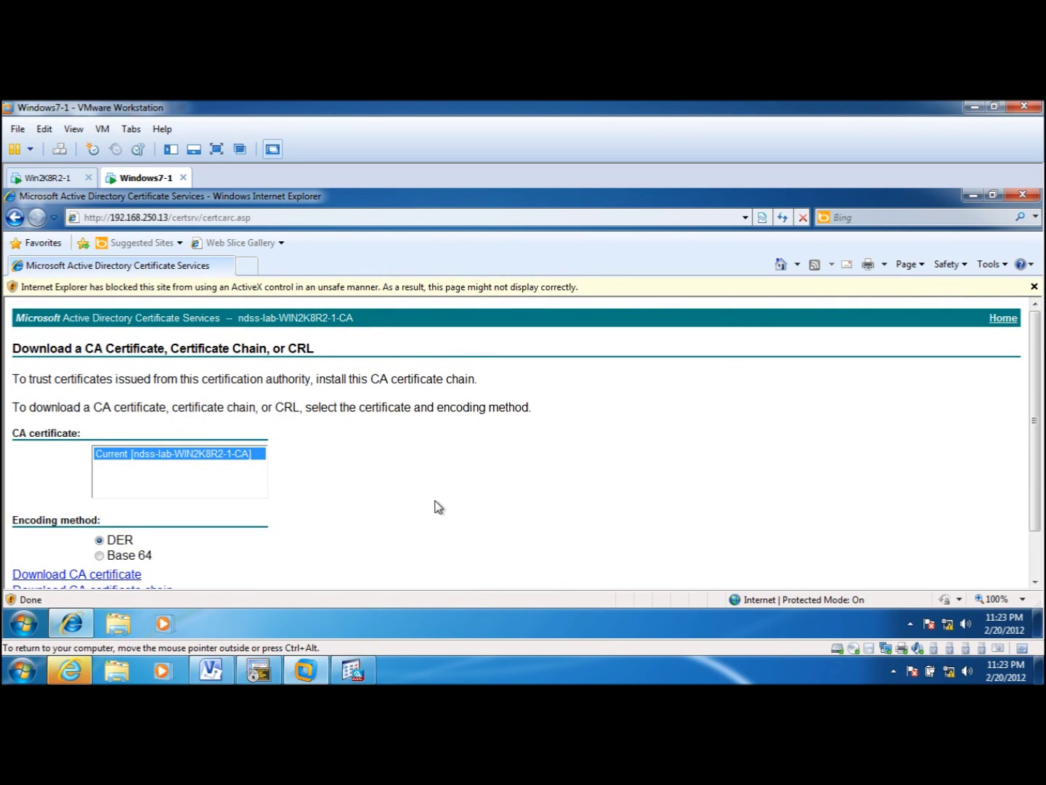
scroll(435, 506, down, 1)
click(66, 516)
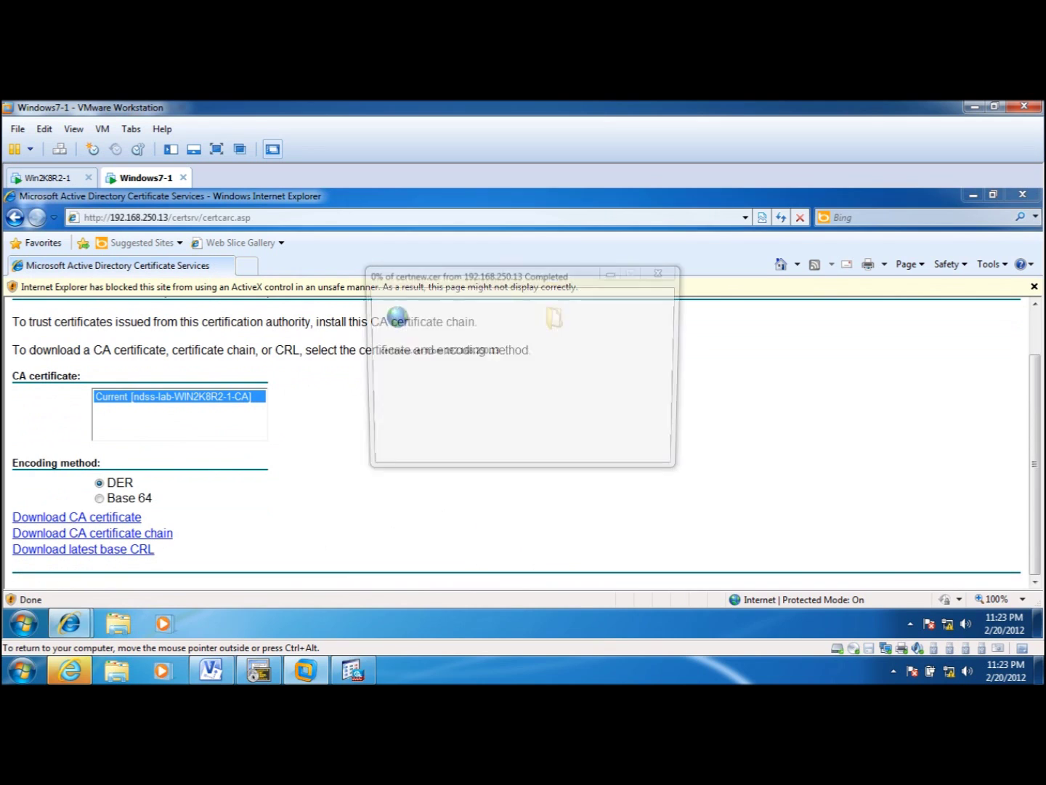
click(563, 421)
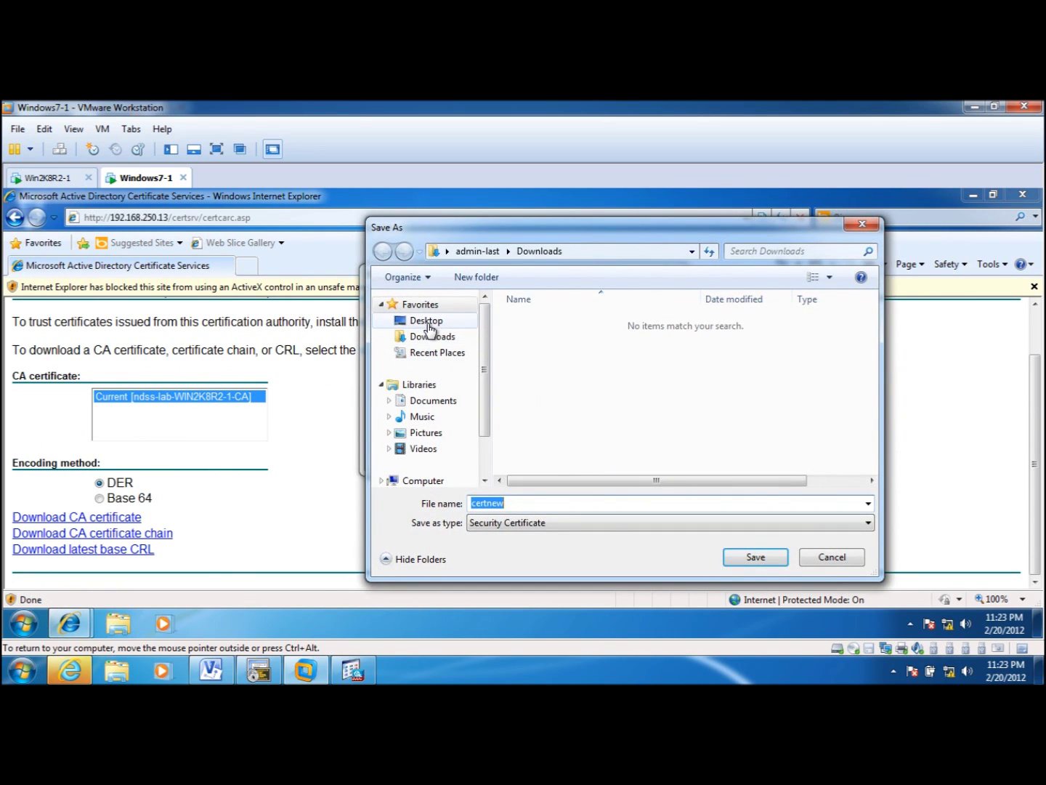
click(428, 322)
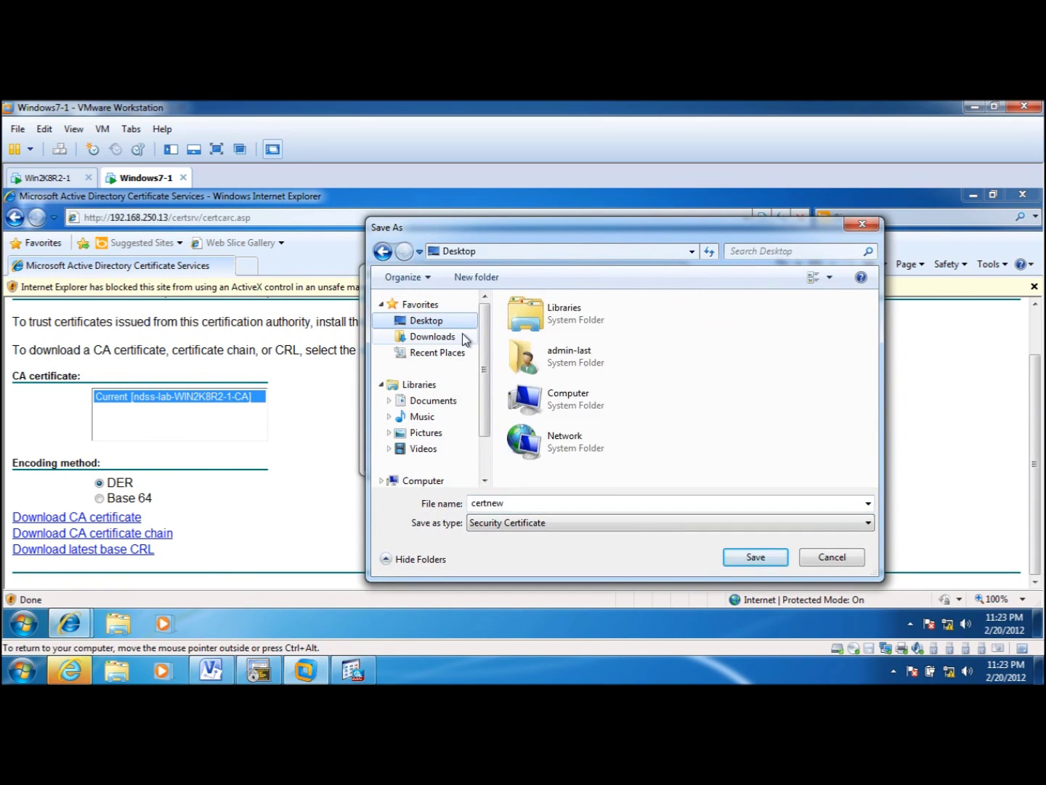
click(752, 558)
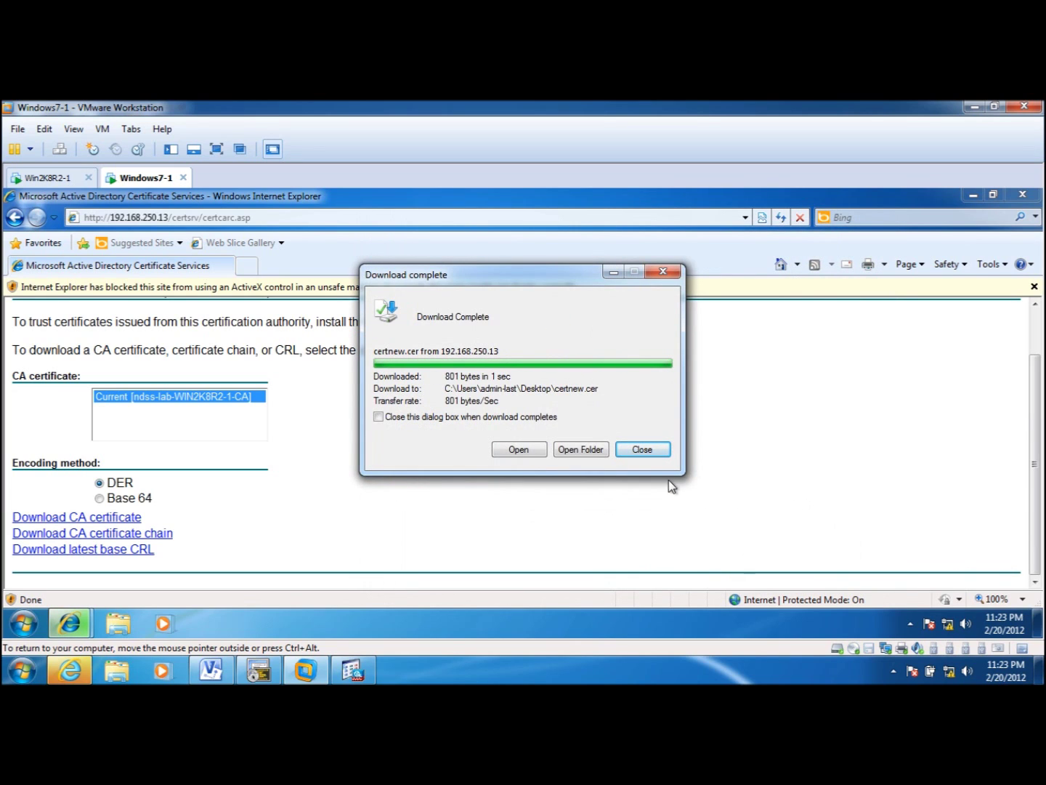
click(661, 450)
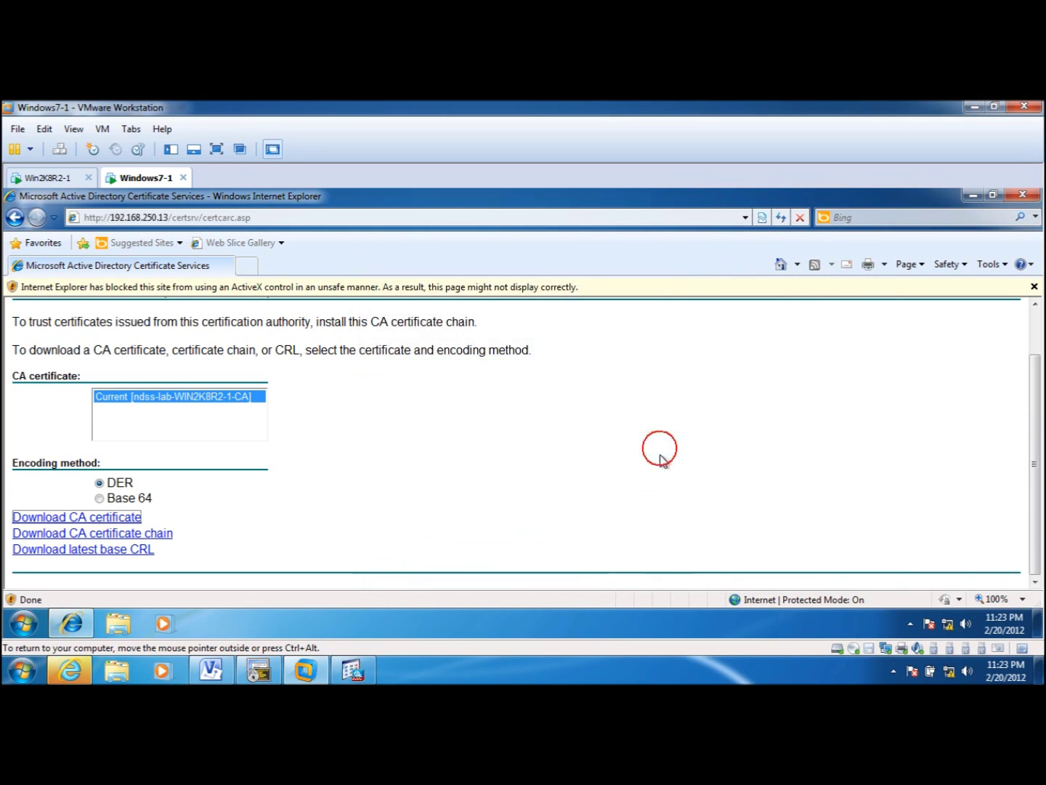
click(975, 196)
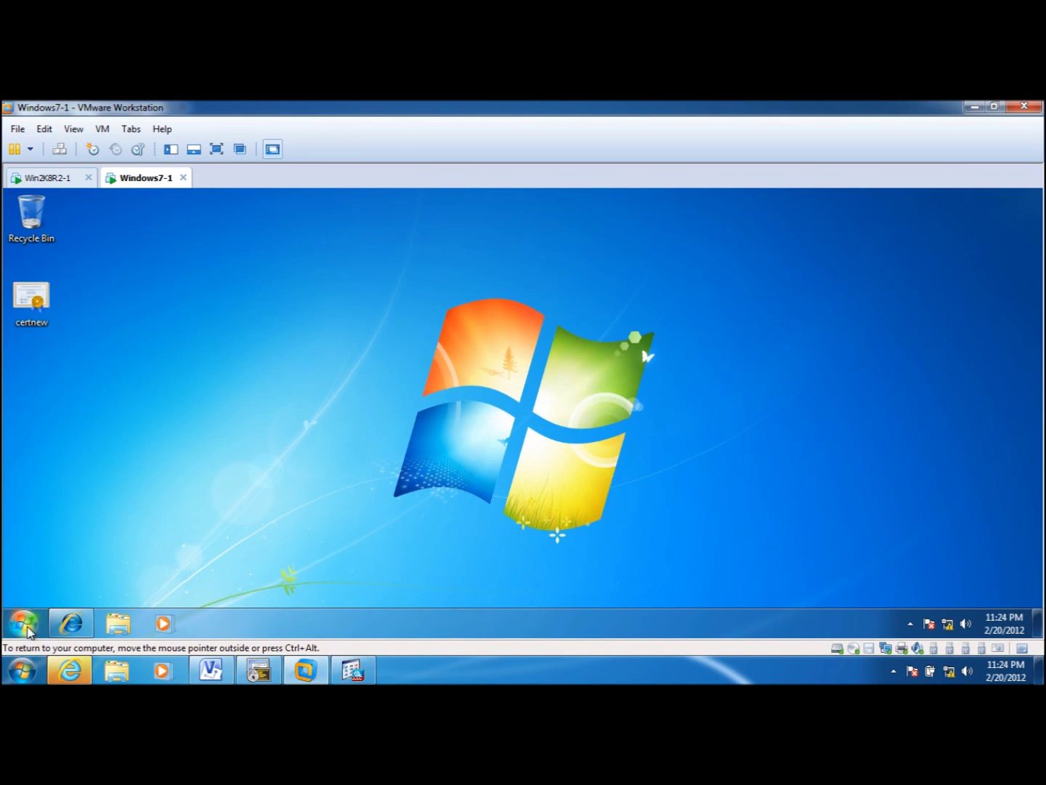
- Launch mmc from the Start menu search and allow it to run
click(30, 625)
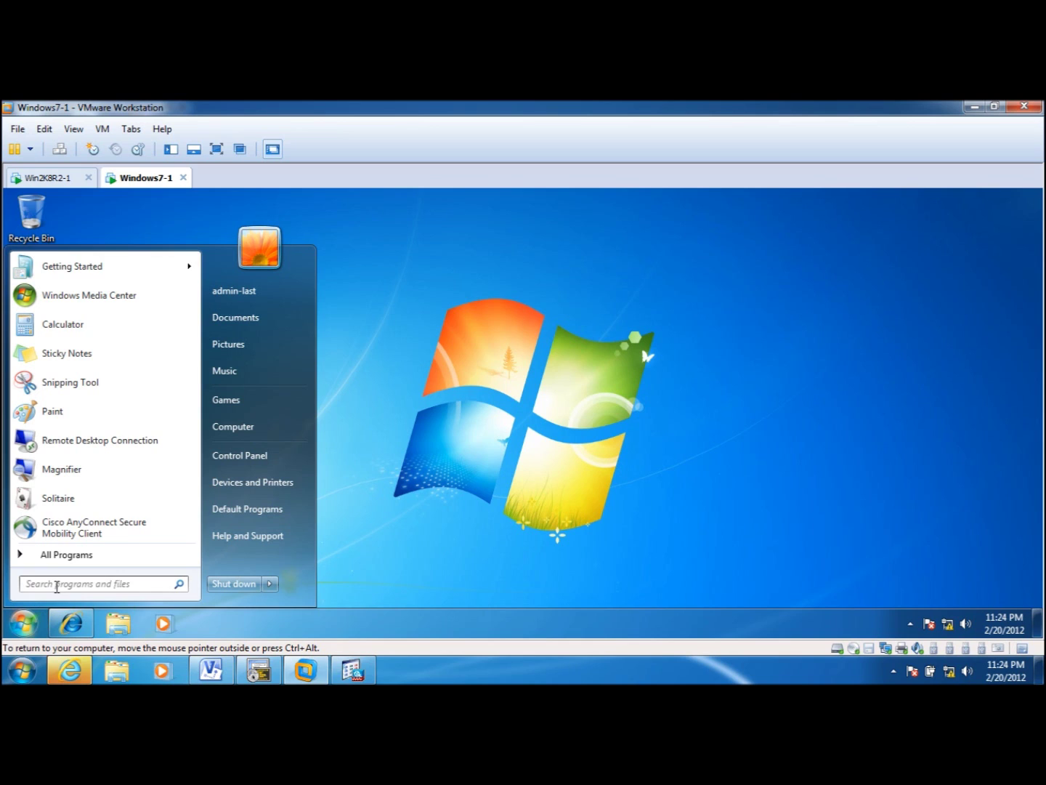
click(58, 586)
text(mmc)
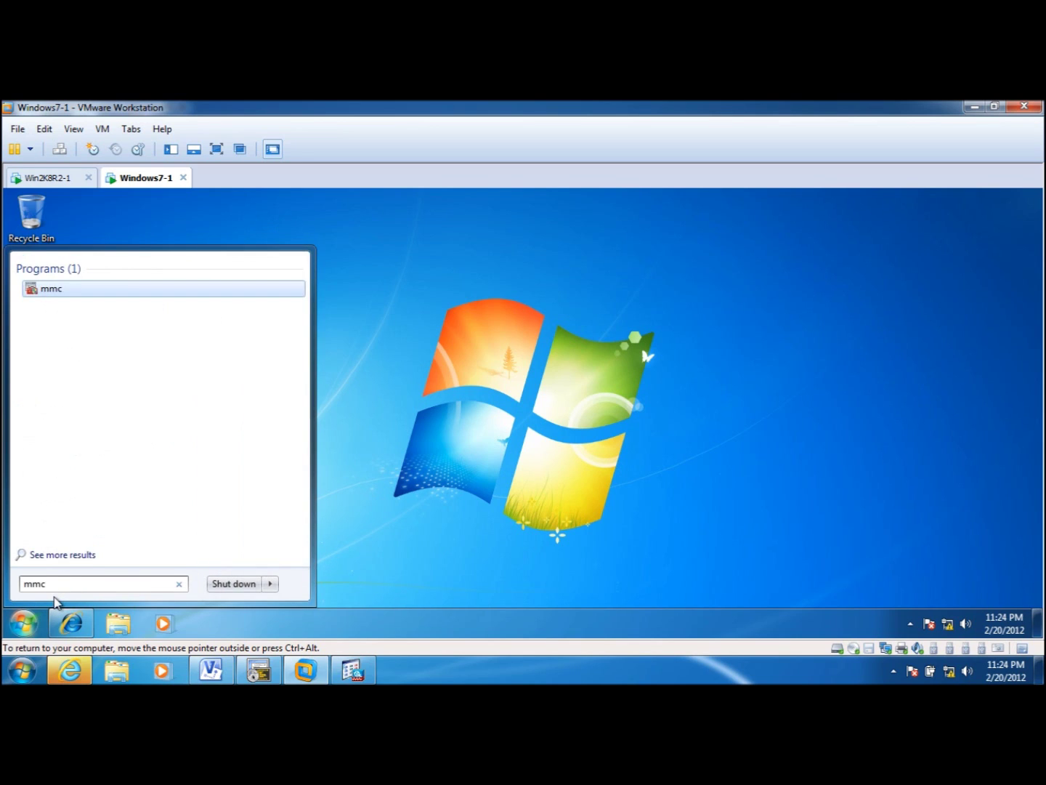
key(Return)
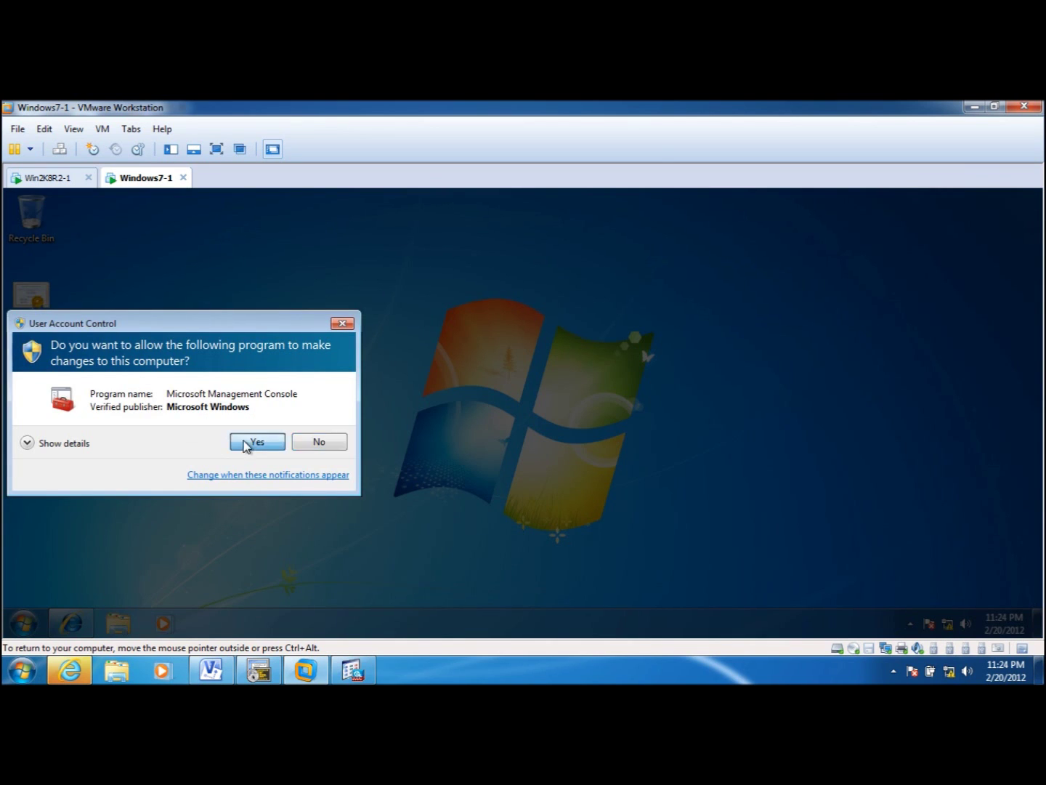
click(246, 441)
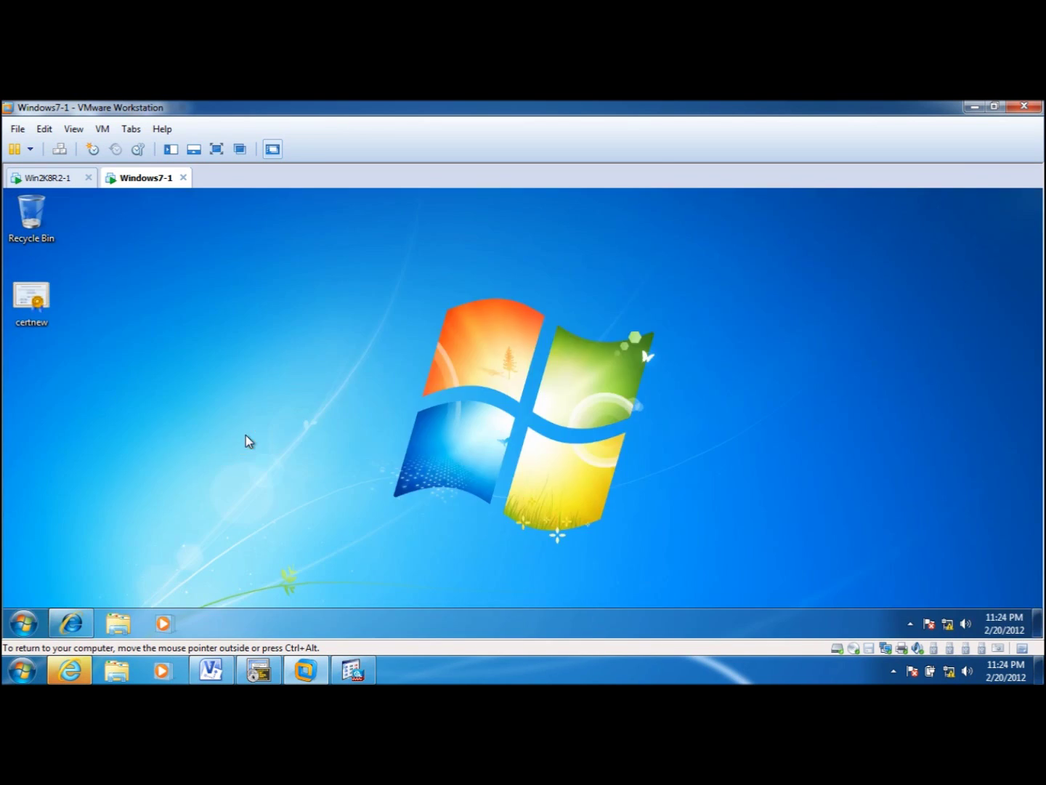
- From File > Add/Remove Snap-in, choose Certificates and add it
click(91, 277)
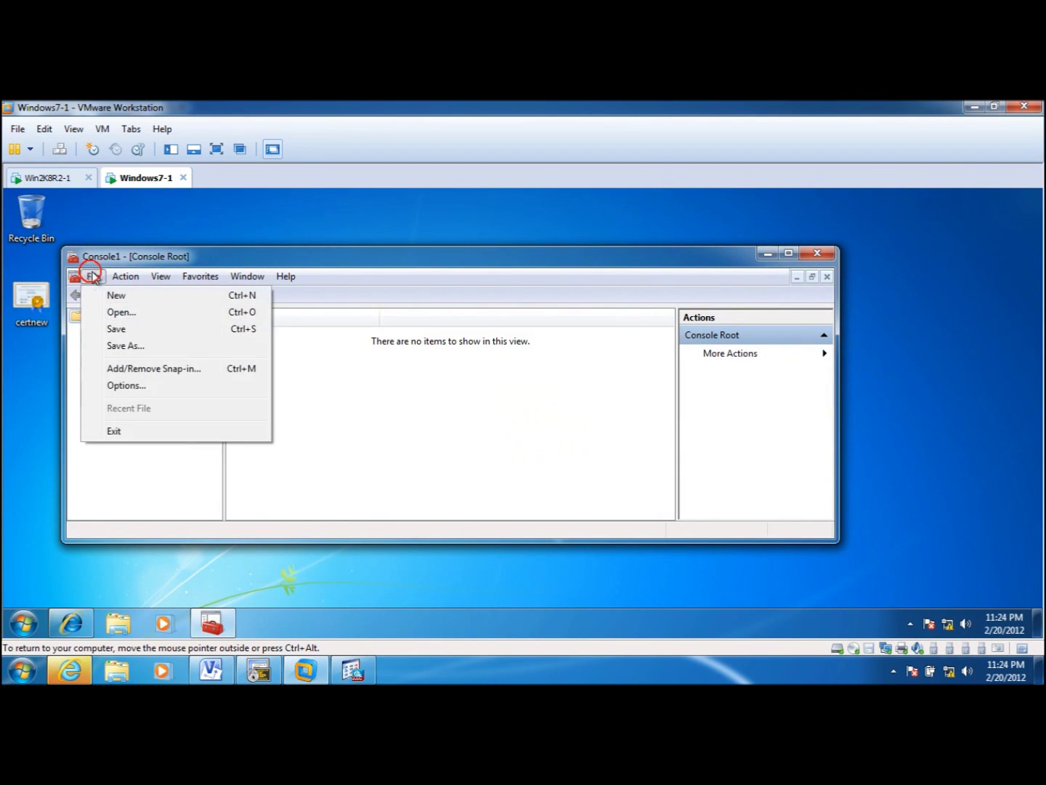
click(141, 371)
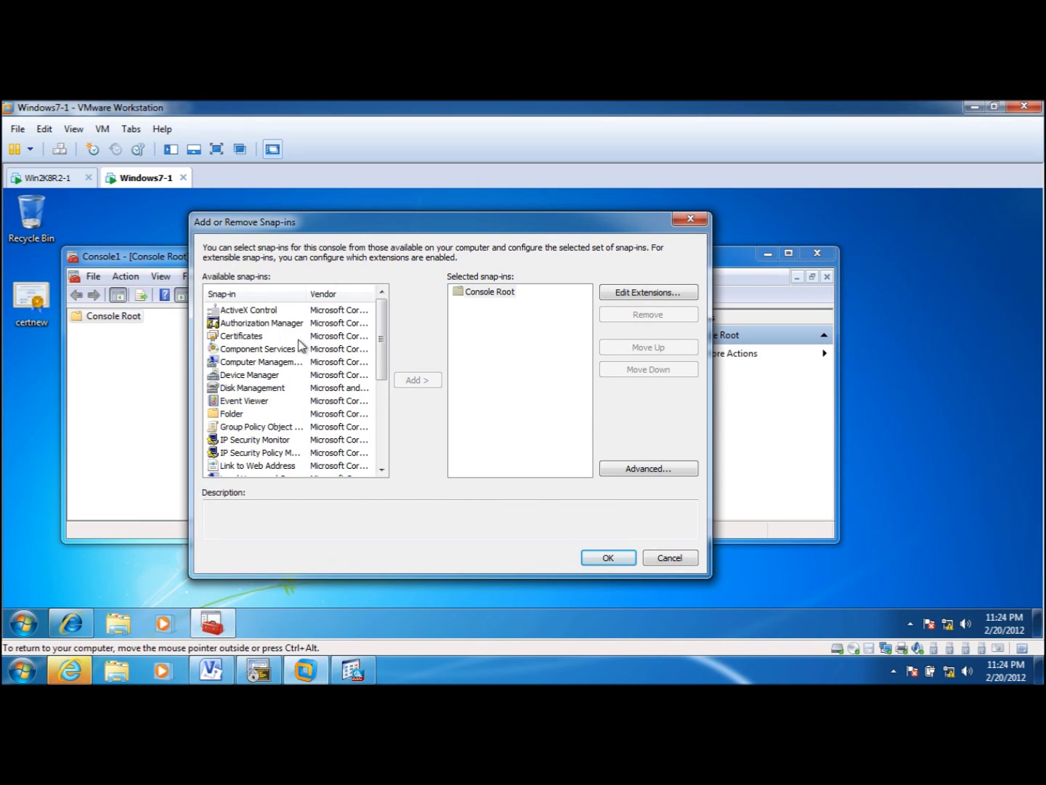
click(253, 336)
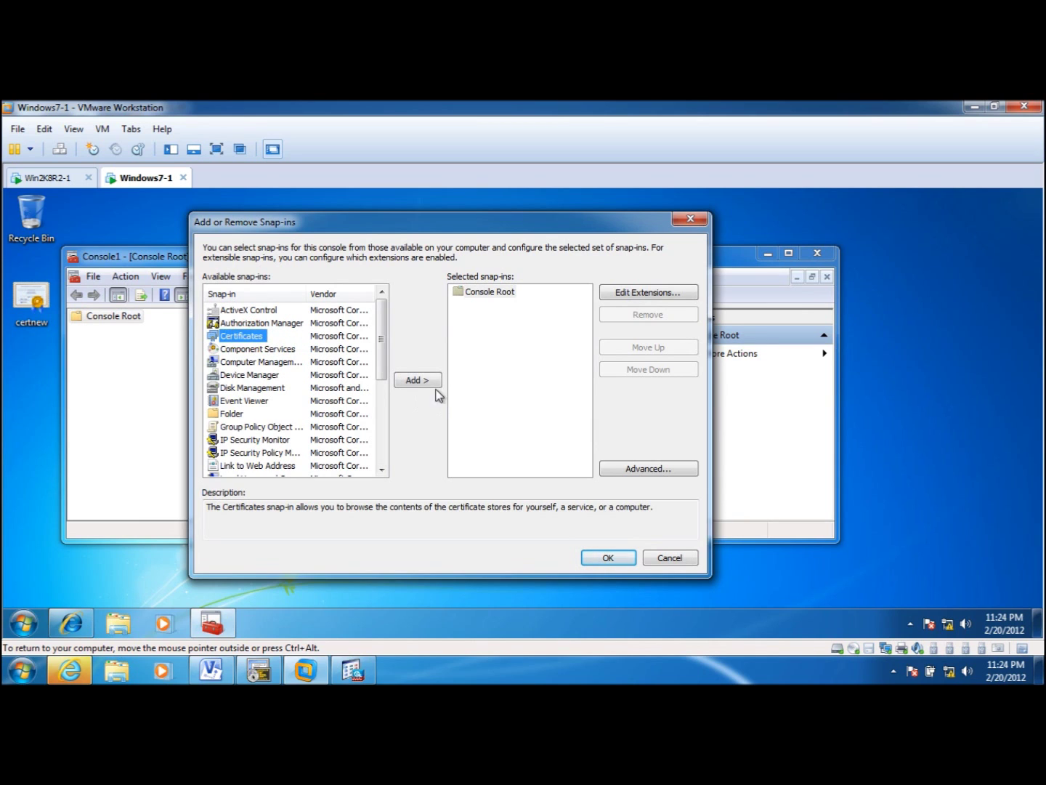
click(434, 383)
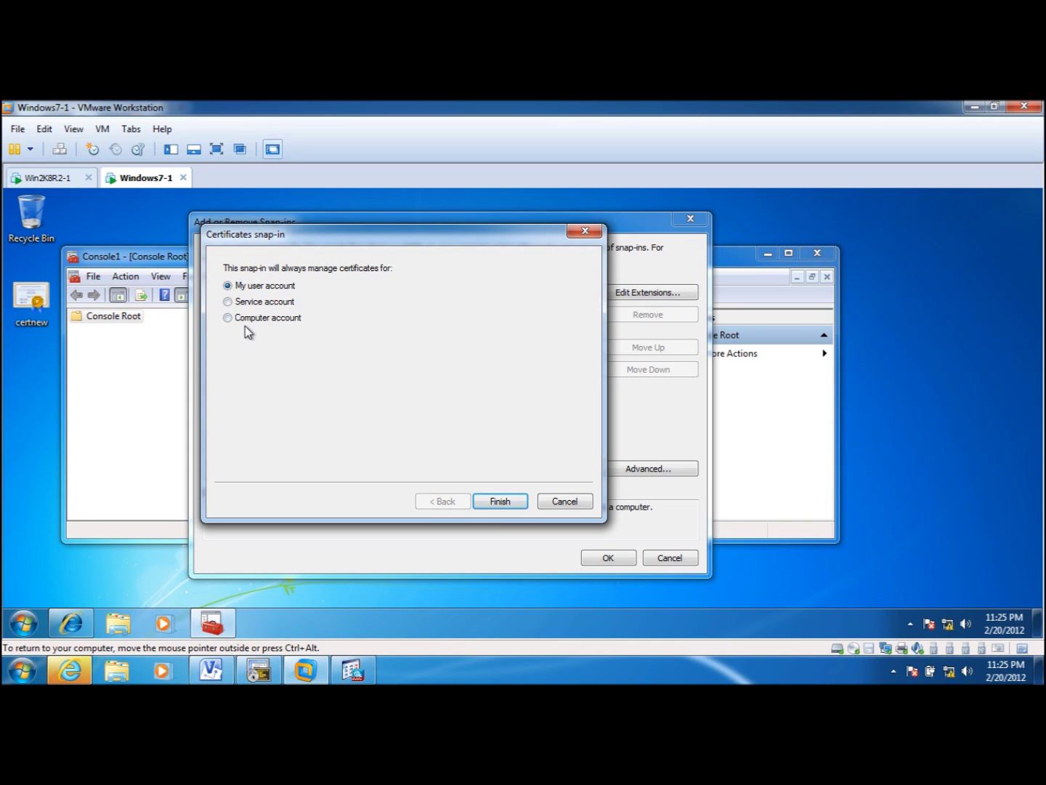
- Choose My user account for the Certificates snap-in and finish
click(491, 503)
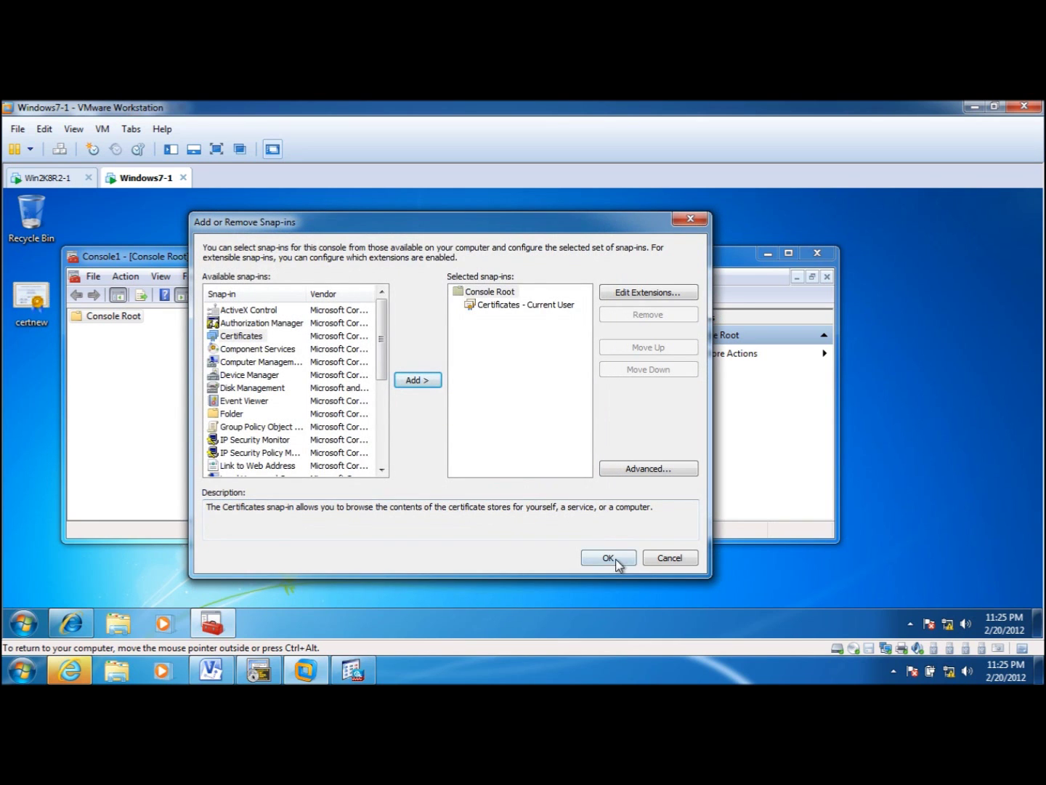
click(609, 559)
- Maximize the console and expand Certificates - Current User to the Trusted Root Certification Authorities store
double_click(332, 263)
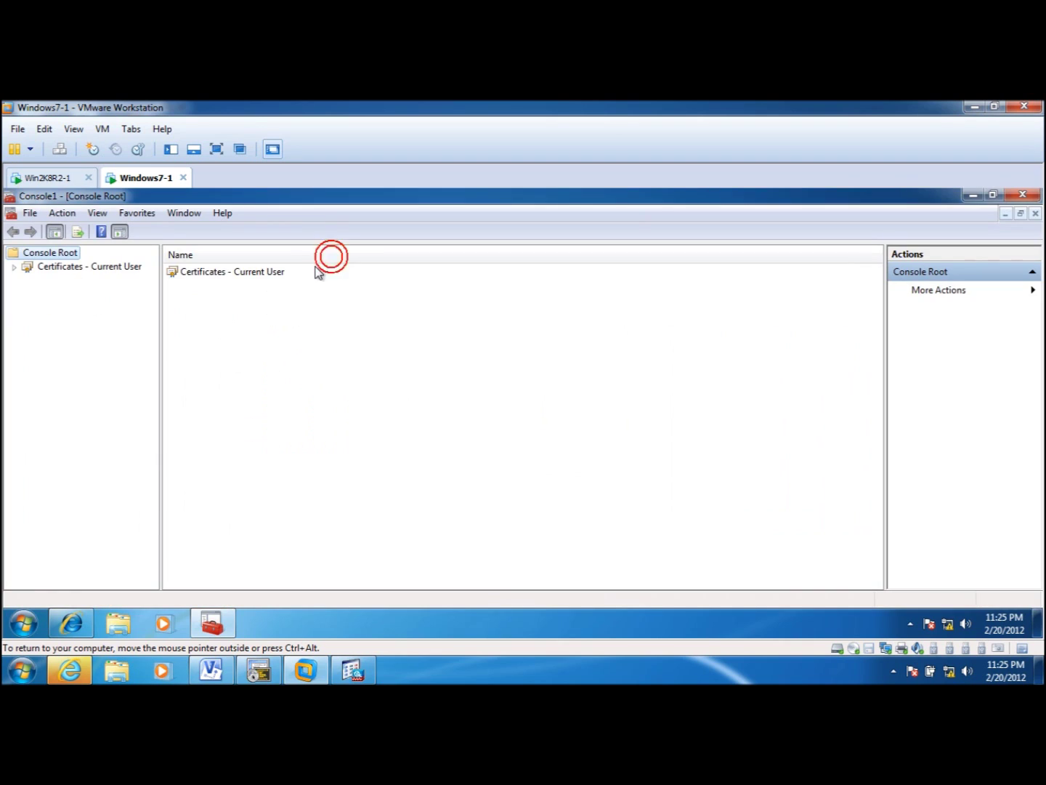
click(13, 266)
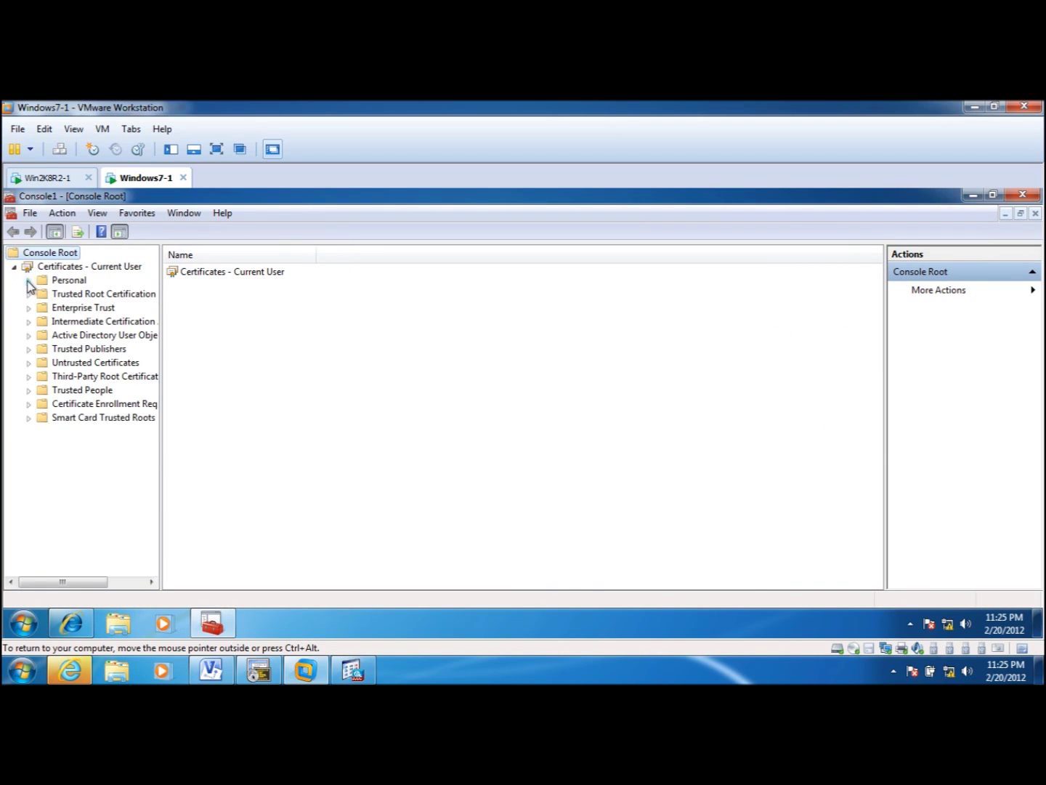
click(68, 280)
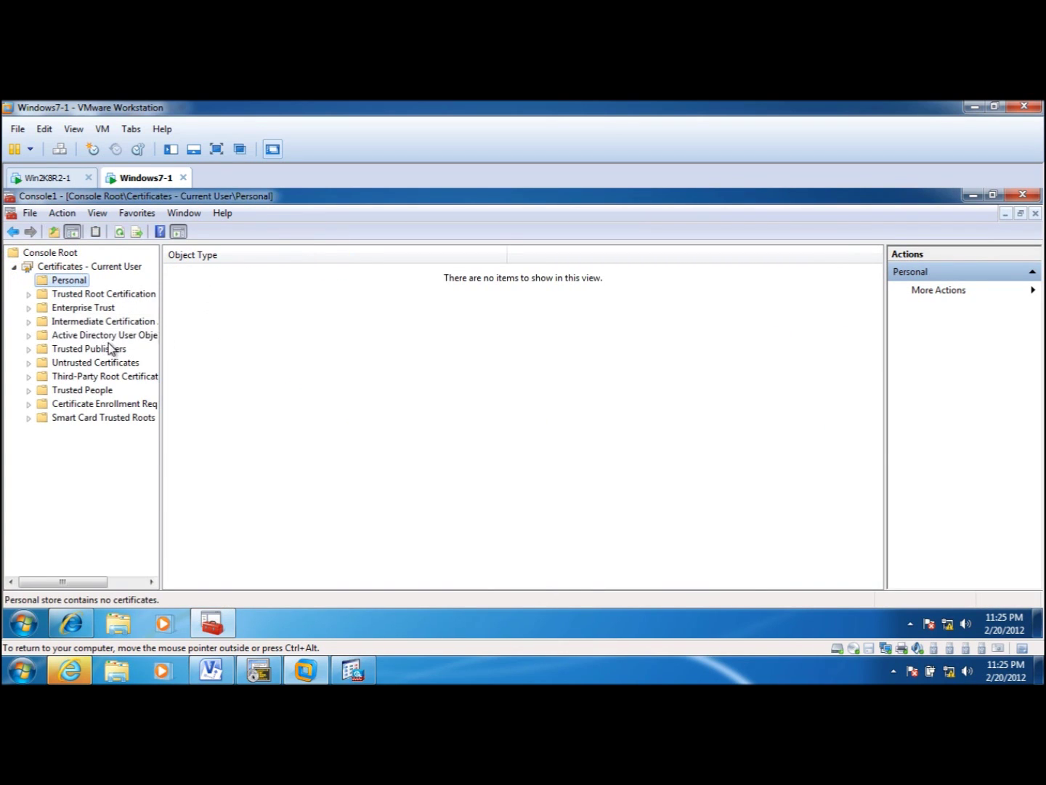
click(29, 294)
click(63, 295)
click(79, 307)
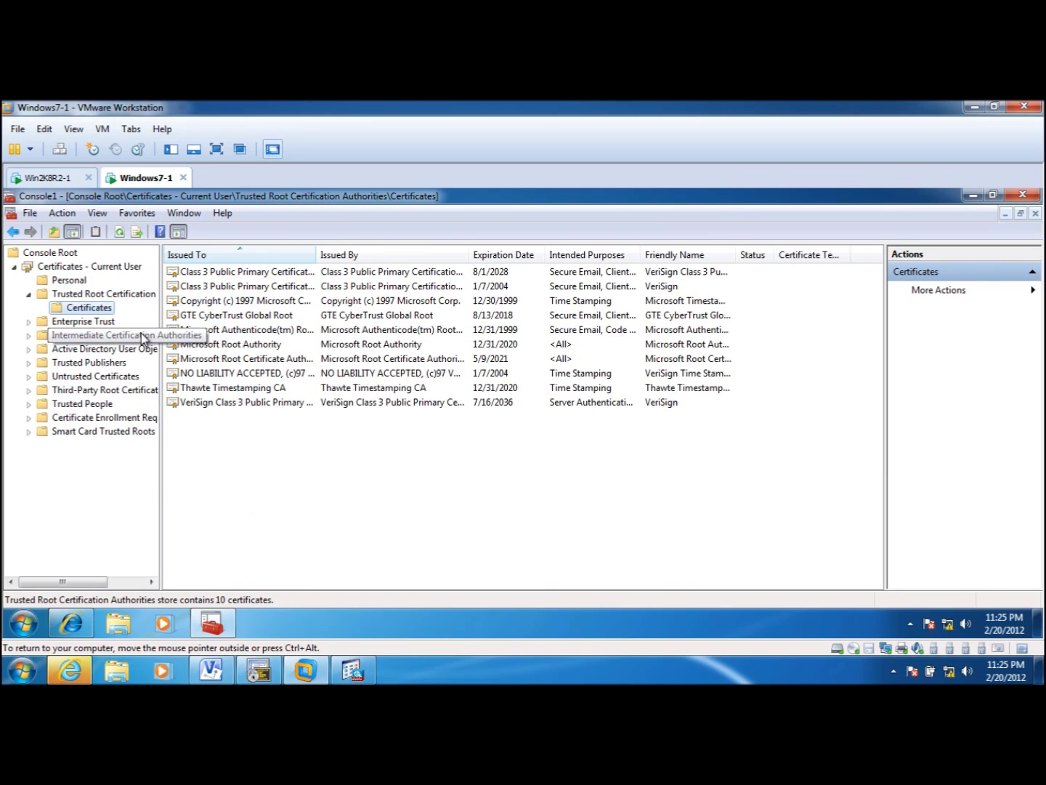
click(133, 296)
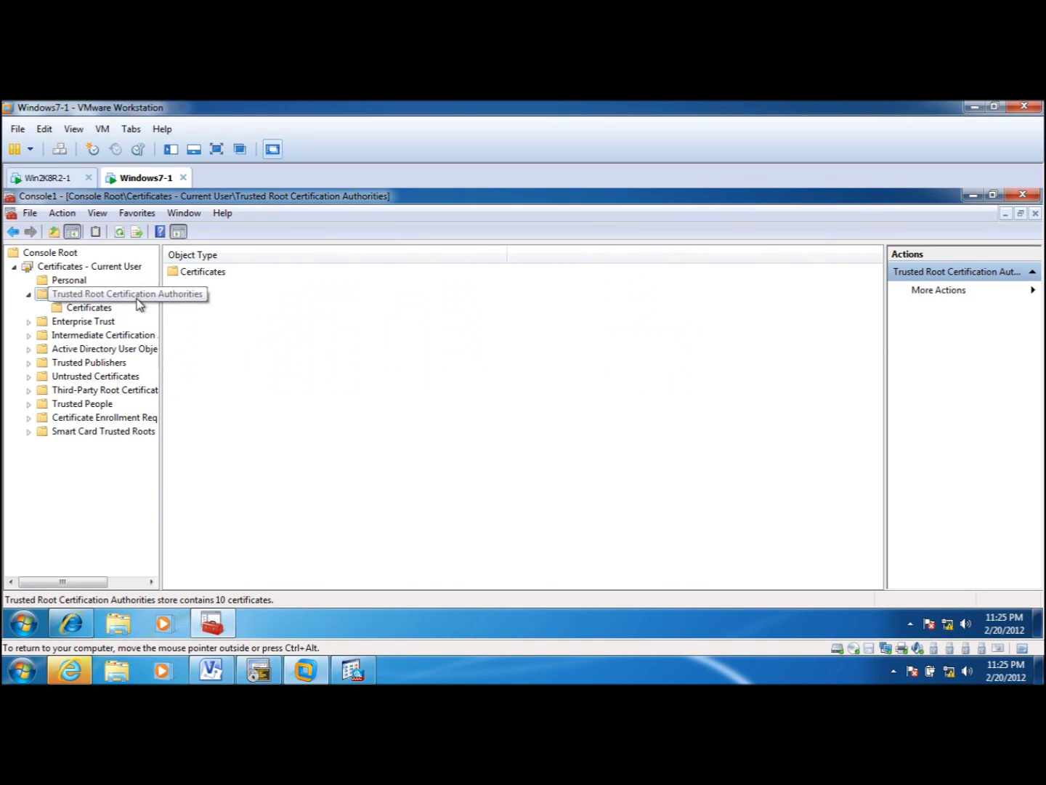
- Start a certificate import into Trusted Root Certification Authorities and select certnew.cer from the Desktop
right_click(138, 296)
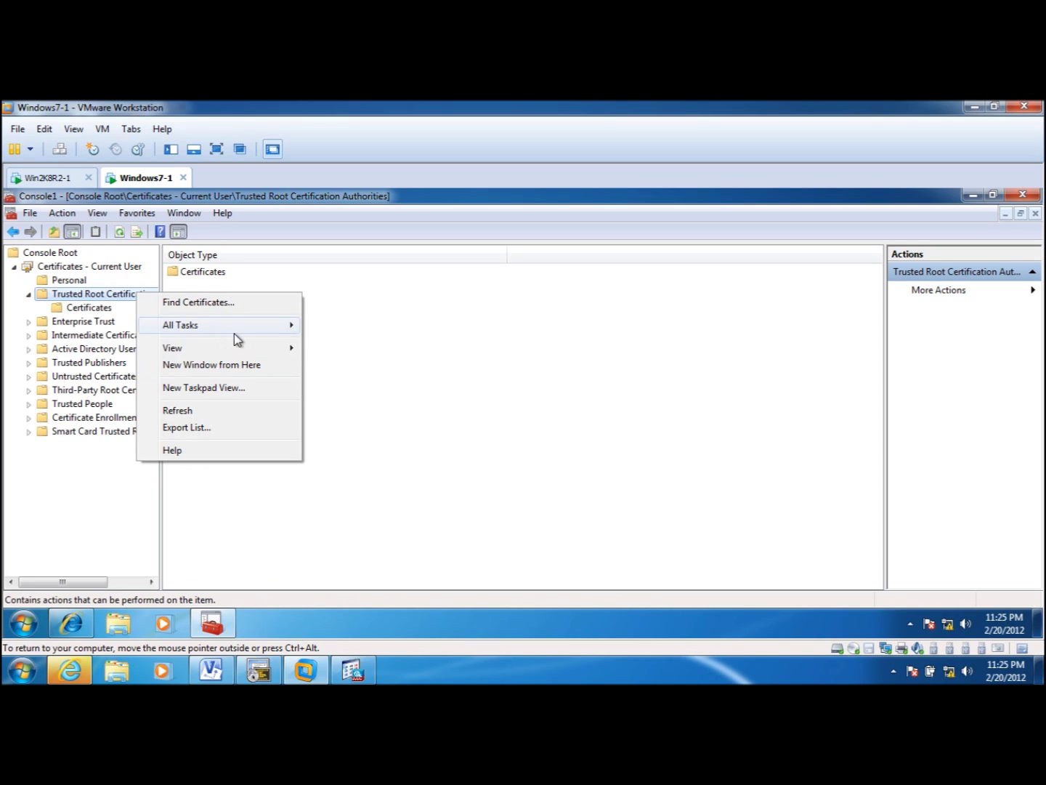
mouse_move(251, 325)
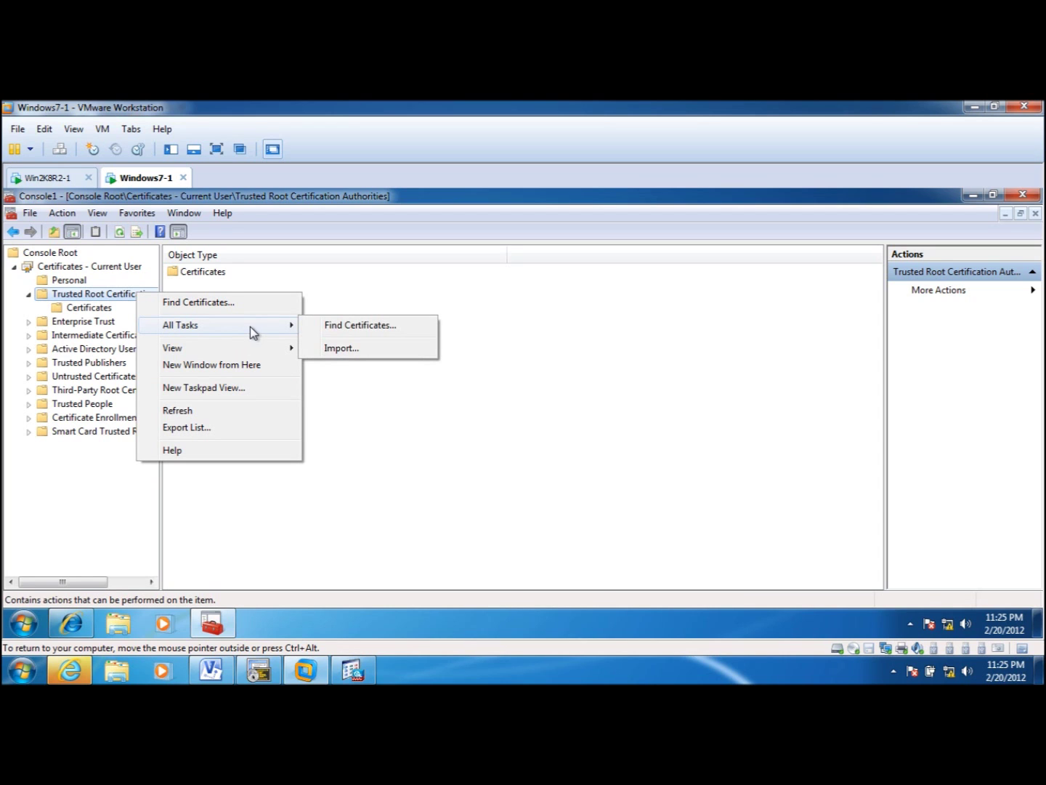
click(369, 352)
click(302, 528)
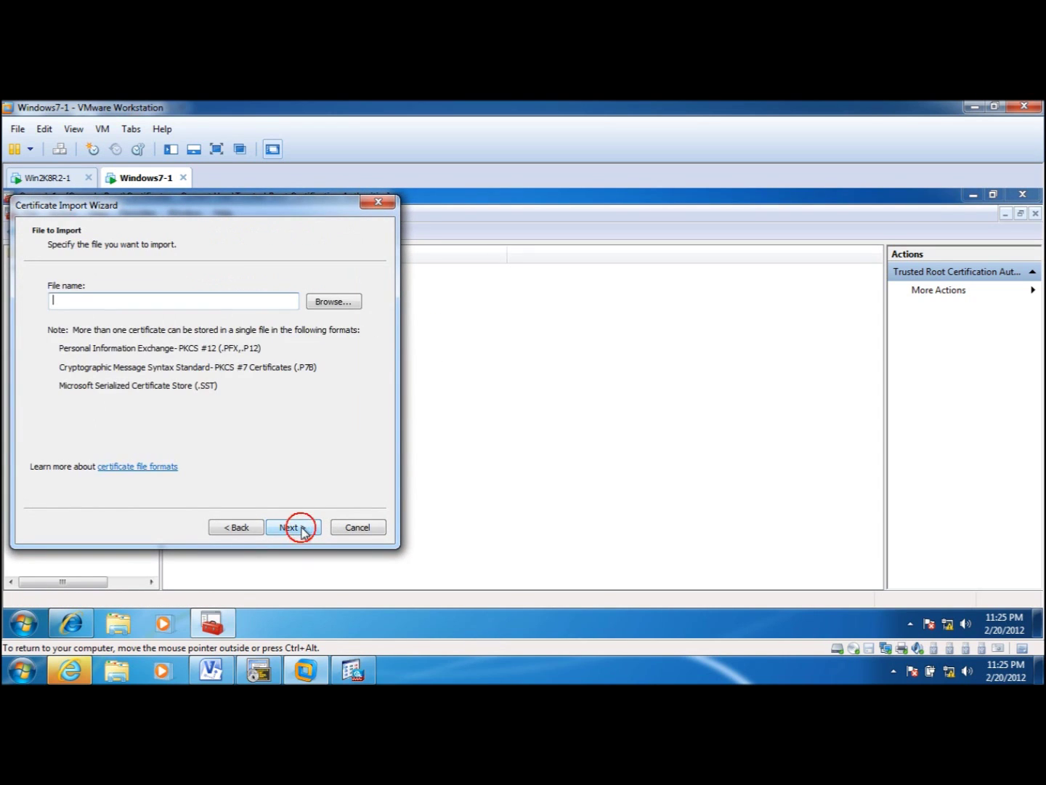
click(336, 304)
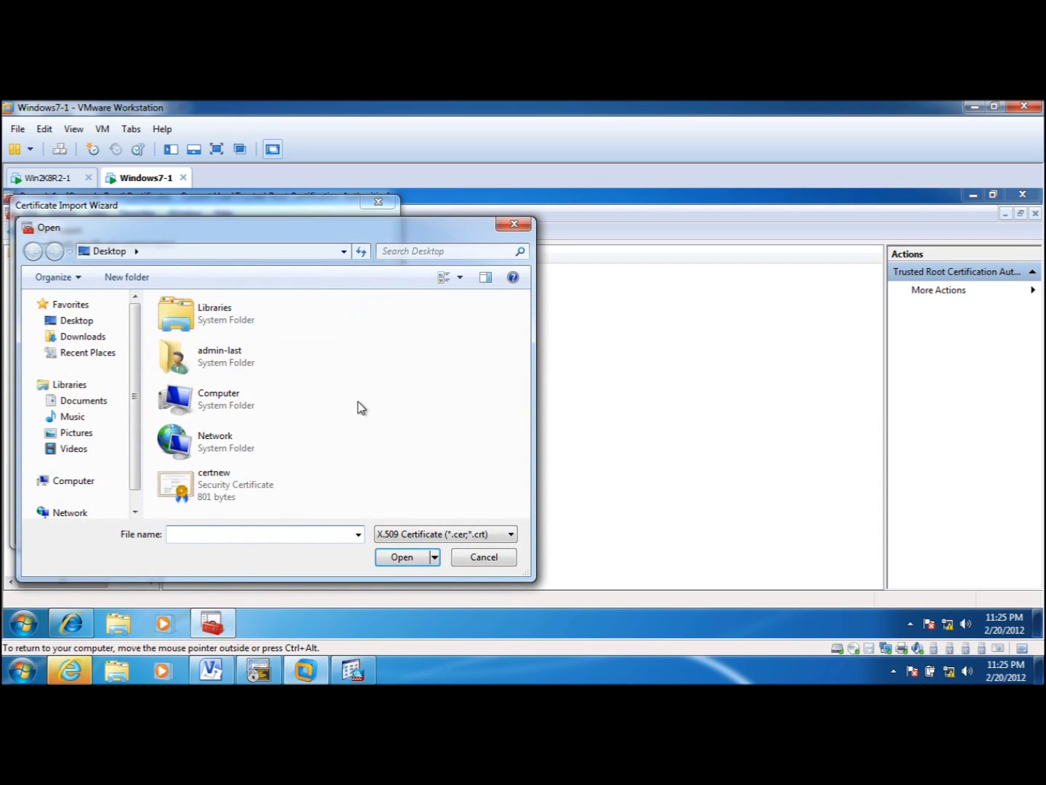
click(236, 485)
click(396, 560)
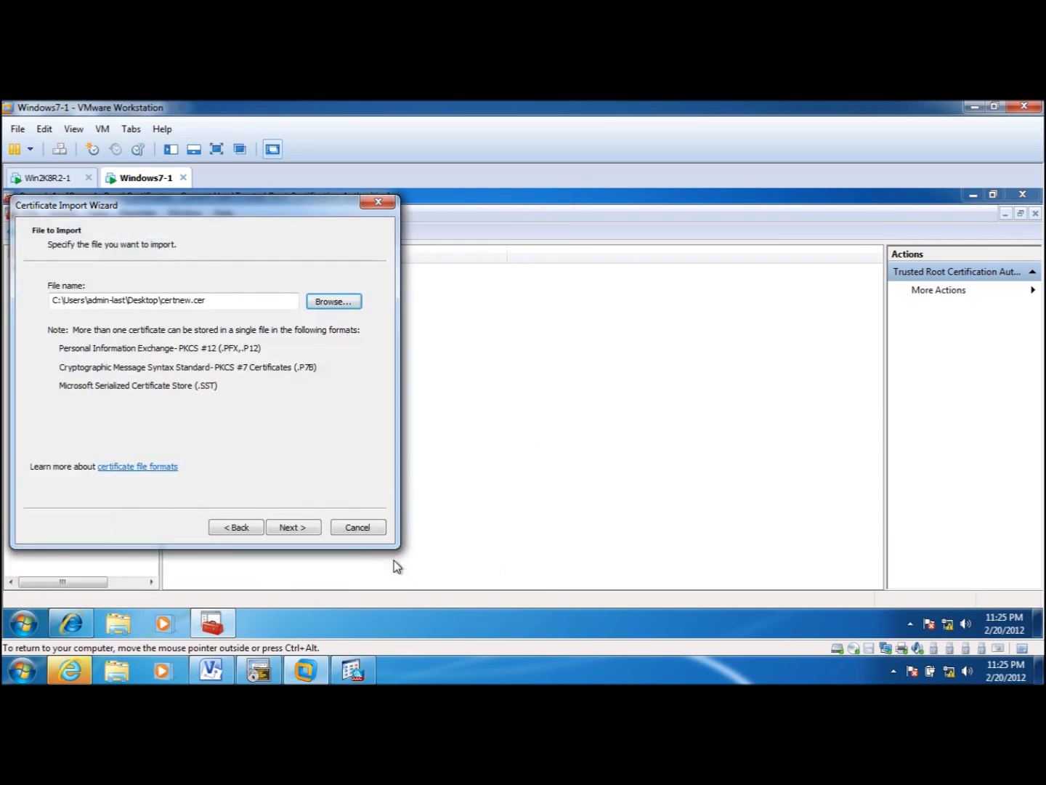
- Complete the import, accept the ndss-lab-WIN2K8R2-1-CA warning, and verify the trusted root list
click(307, 529)
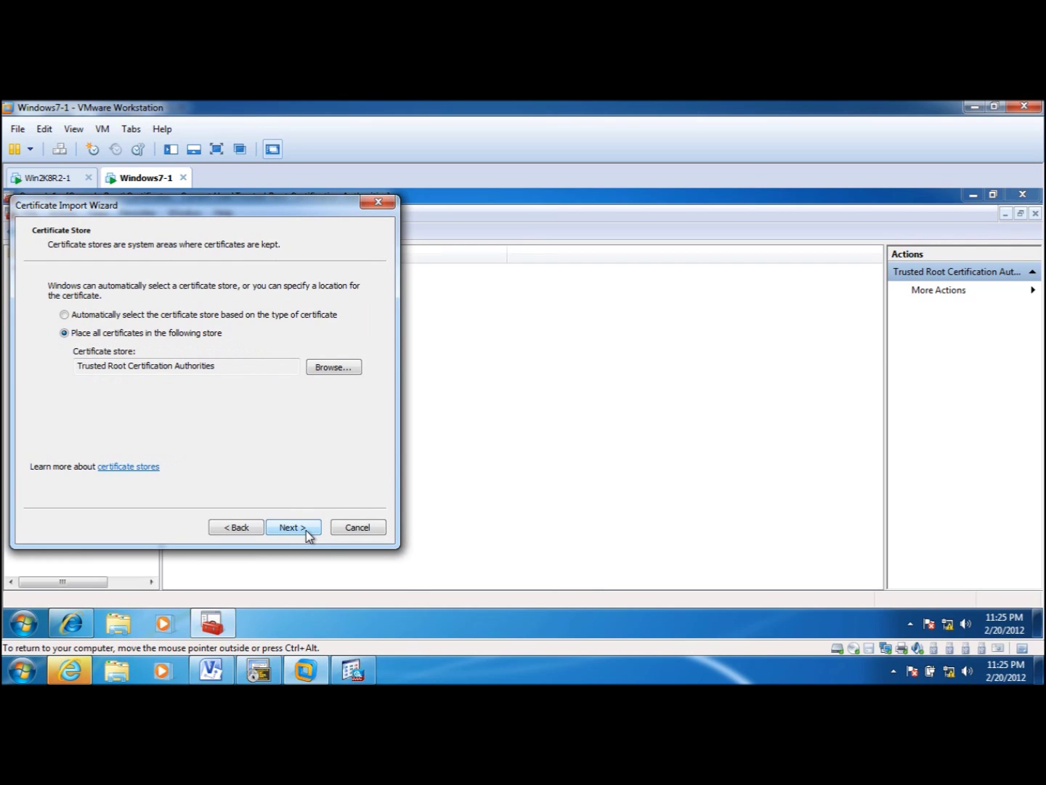
click(305, 530)
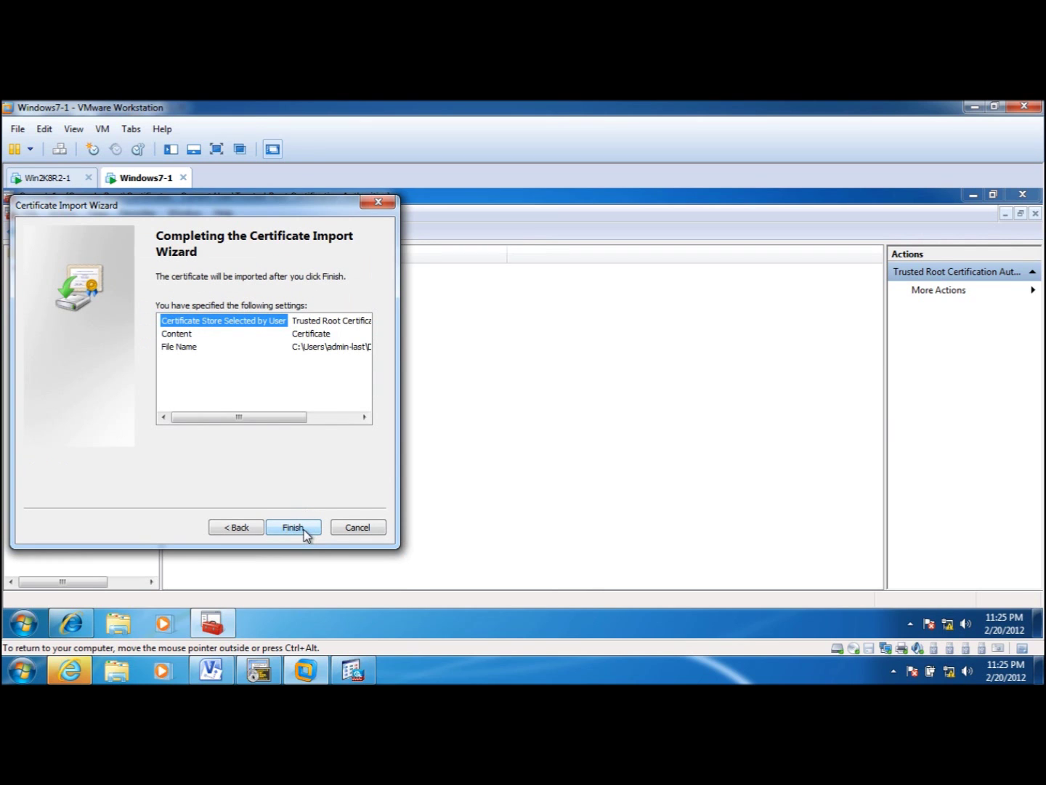
click(294, 527)
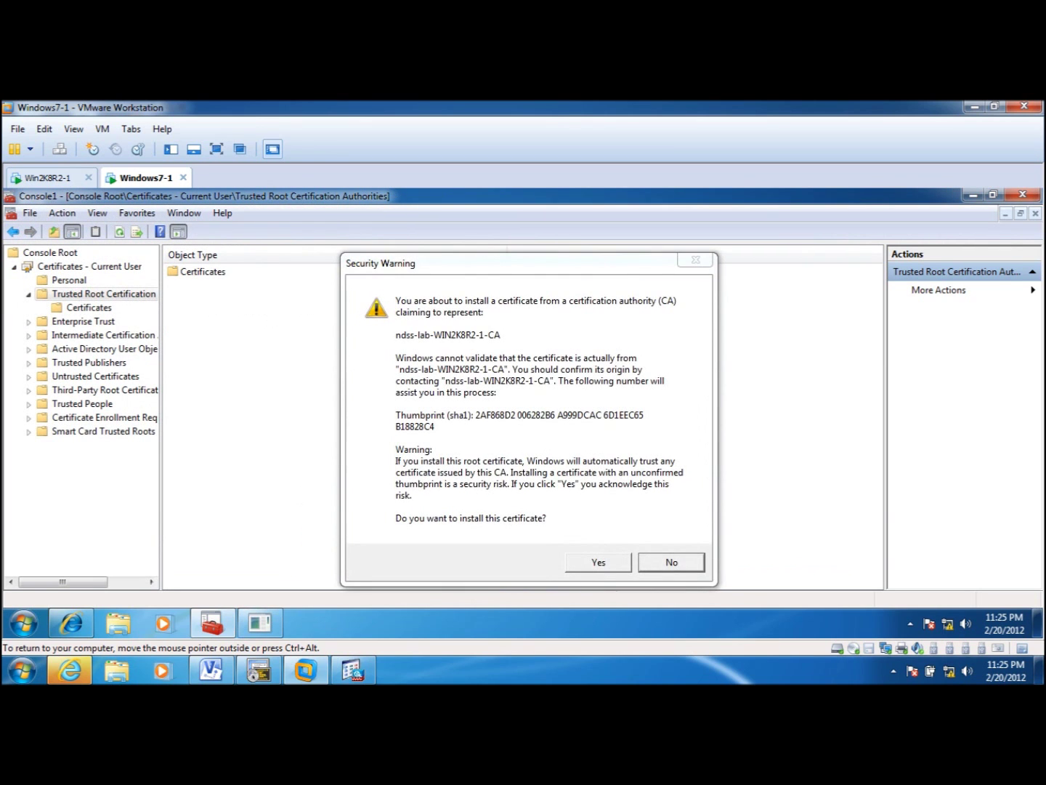
click(587, 563)
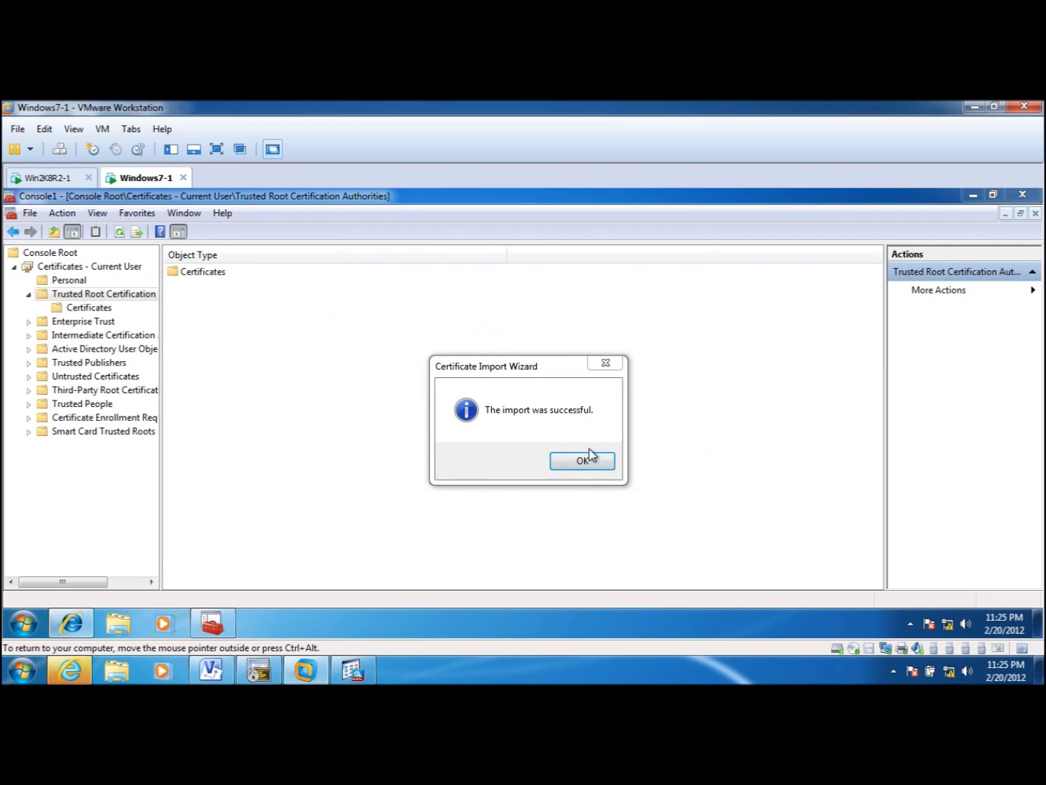
click(587, 460)
click(88, 309)
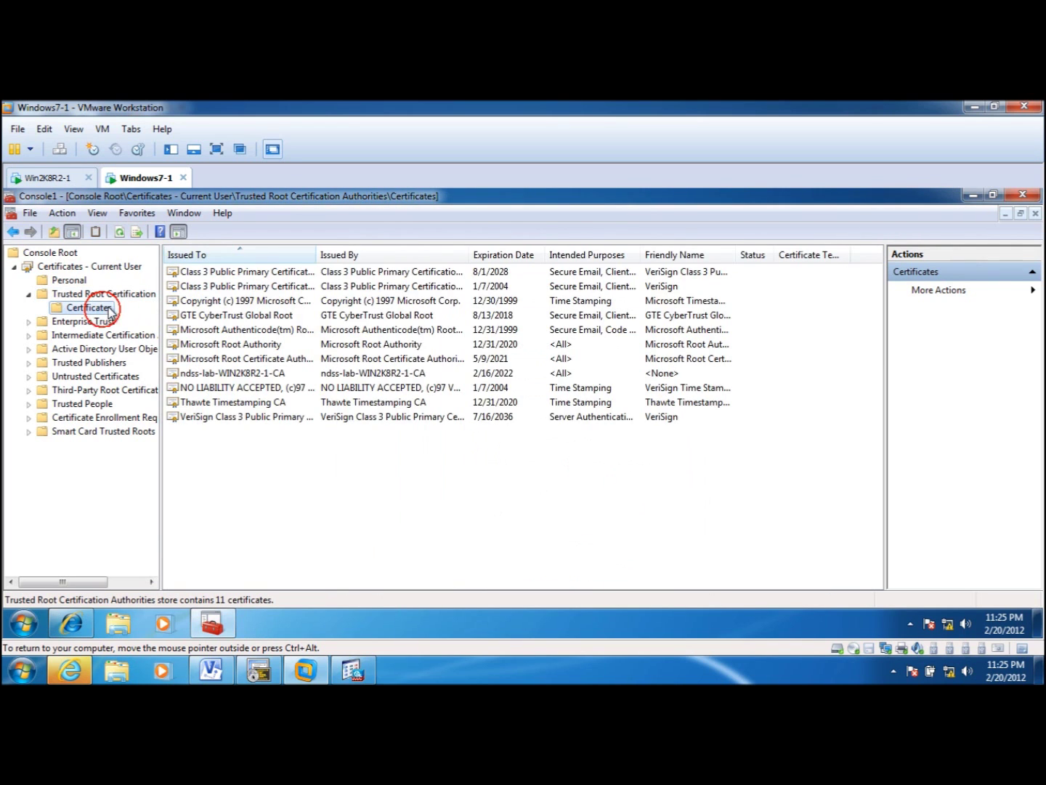
- Check the new ndss-lab-WIN2K8R2-1-CA certificate, then move to the empty Personal store
click(243, 373)
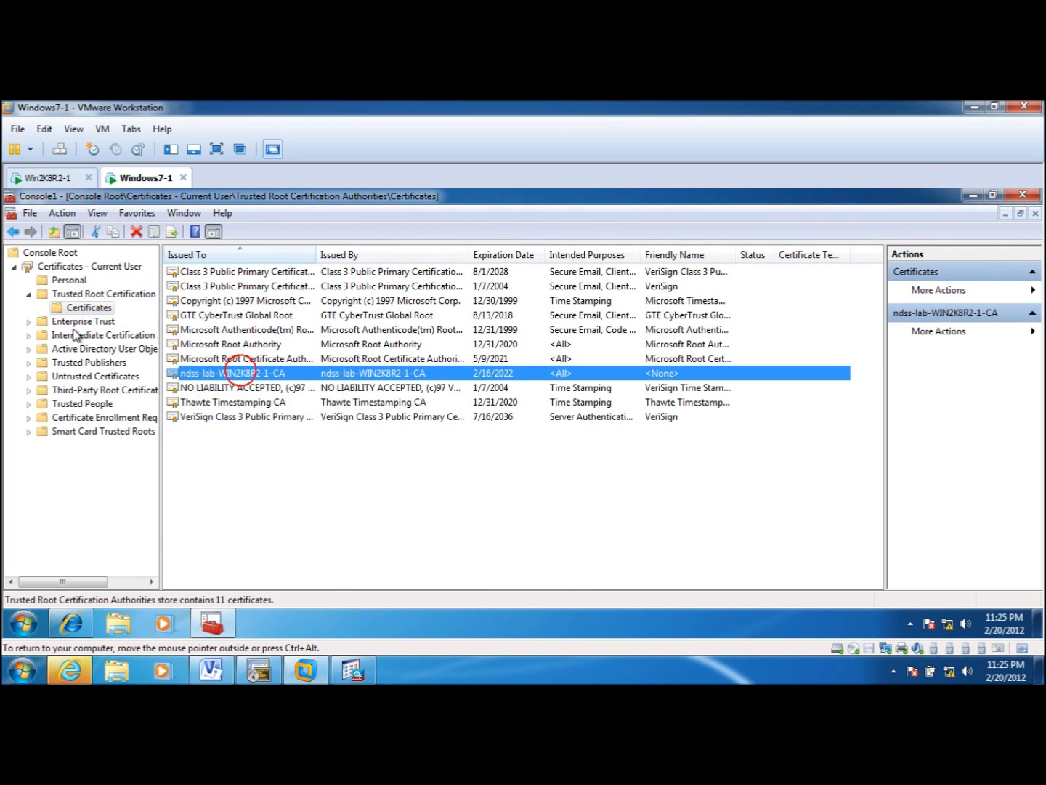
click(29, 295)
click(67, 279)
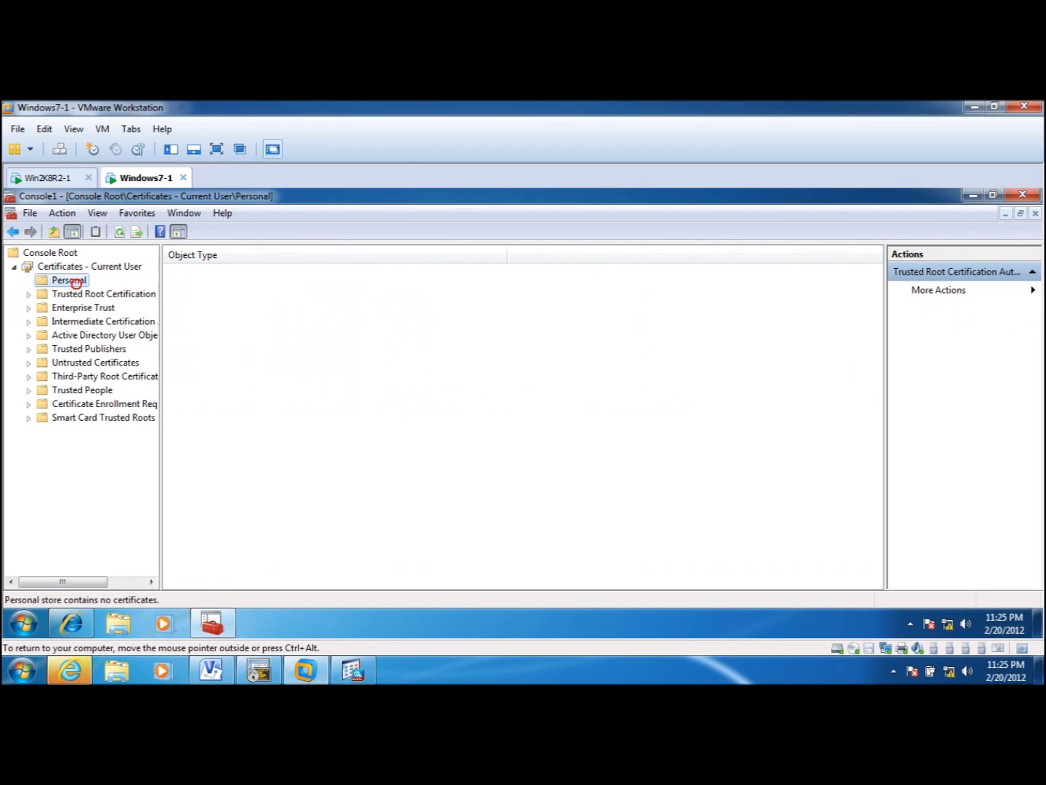
- Create a custom request without enrollment policy, using a no-template CNG key and PKCS #10, and expand Details
right_click(316, 310)
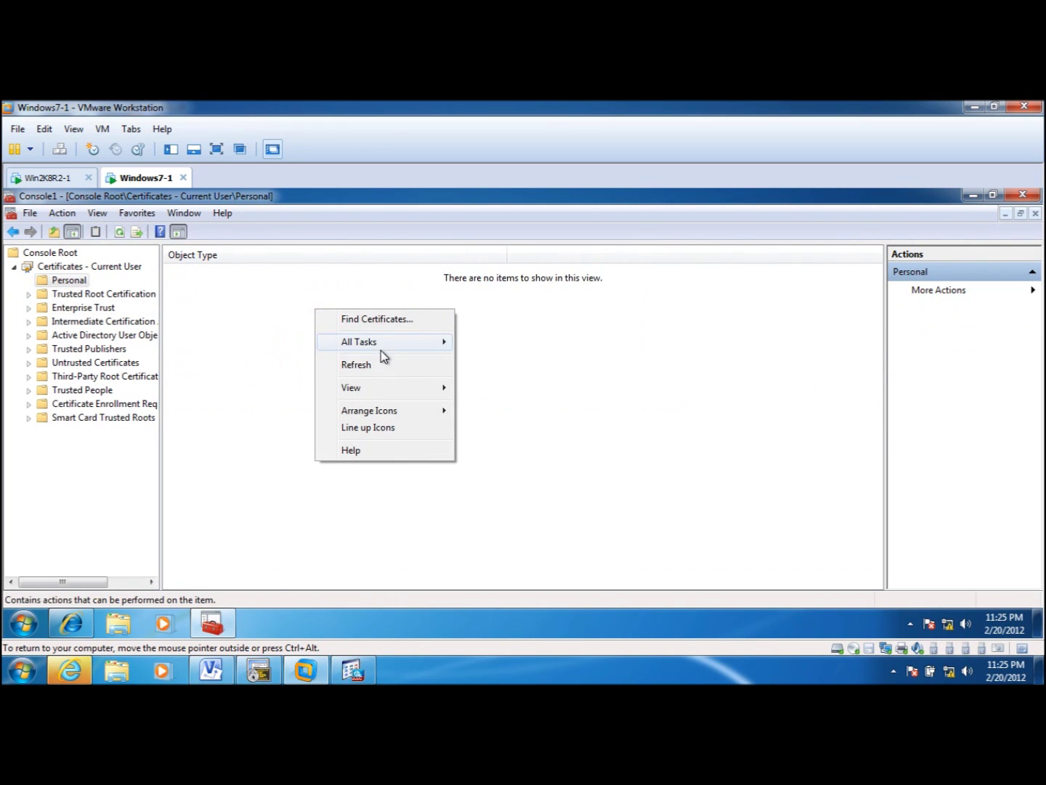
mouse_move(390, 348)
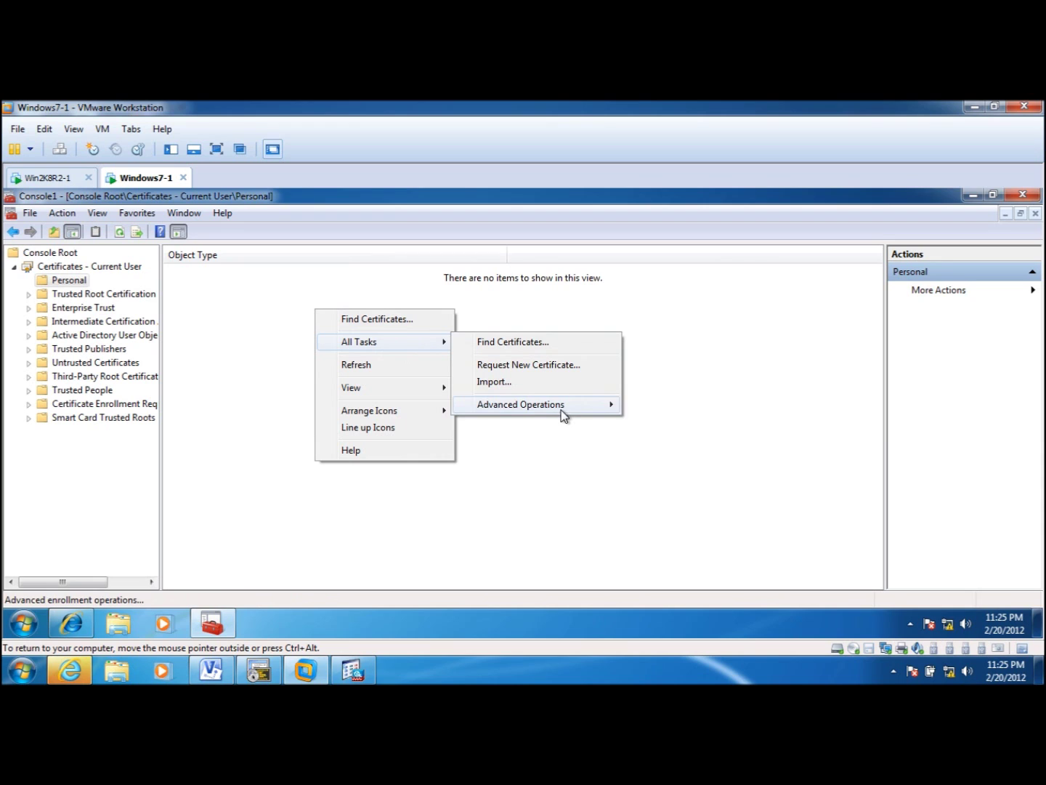
mouse_move(564, 409)
click(689, 407)
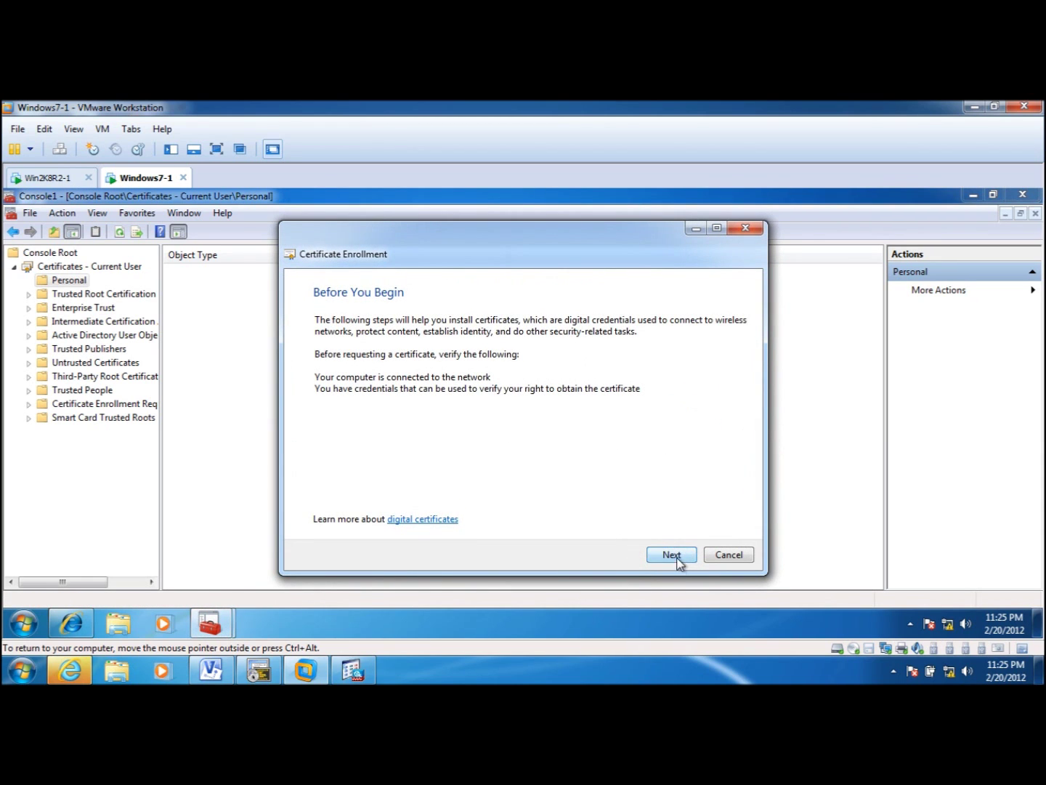
click(670, 554)
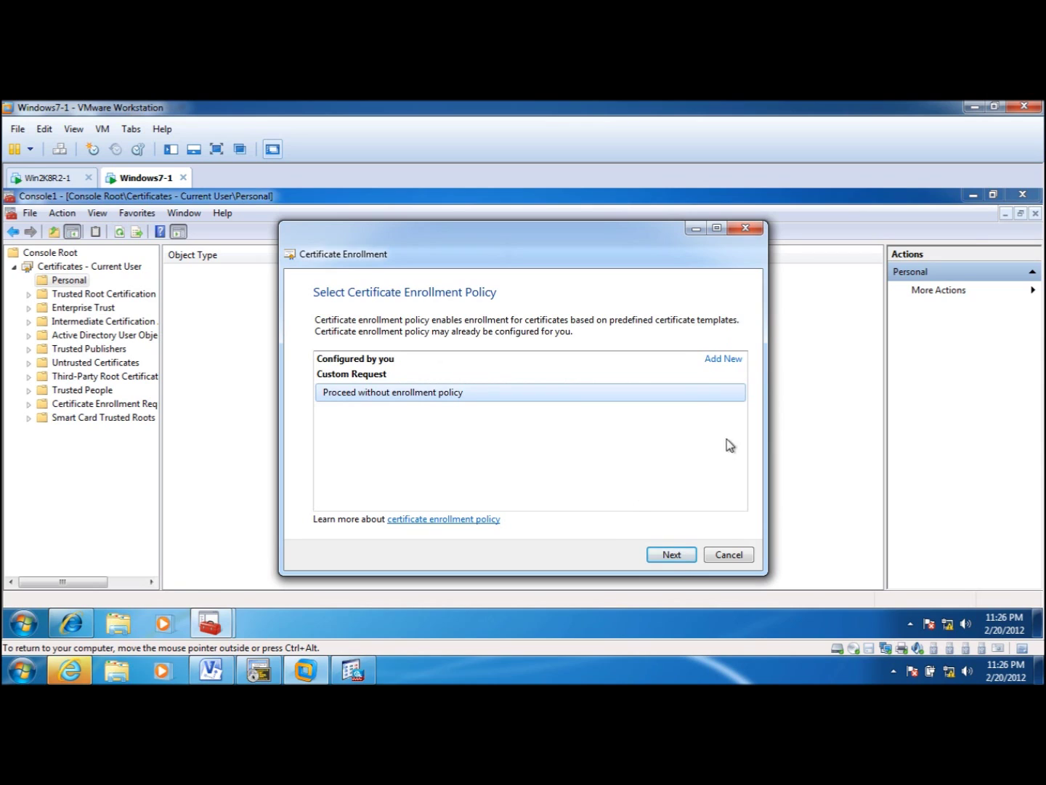
click(676, 558)
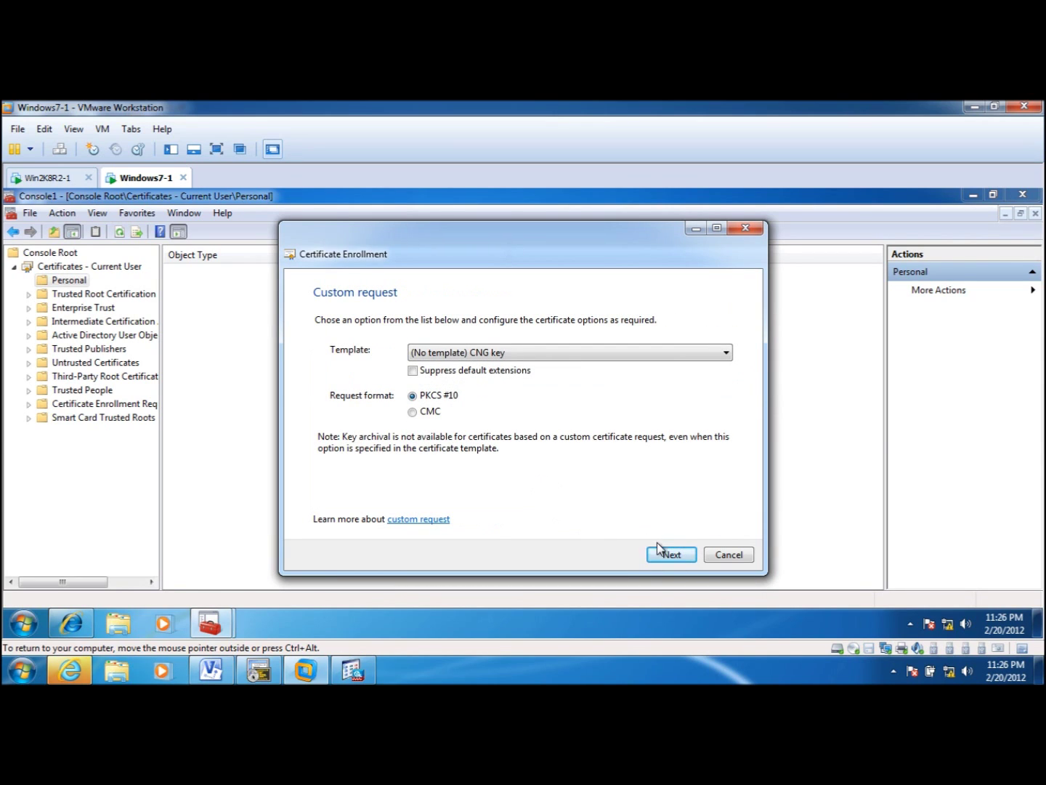
click(669, 556)
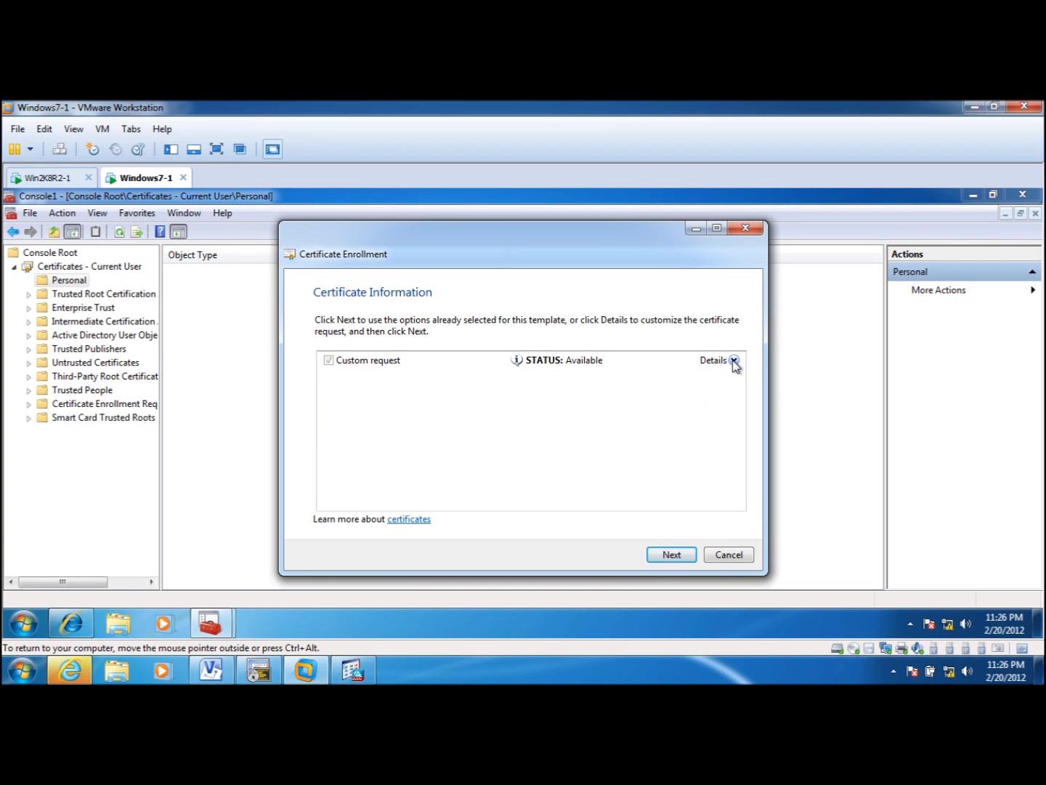
click(734, 361)
- Add CN=cisco as the certificate request's subject common name
click(723, 431)
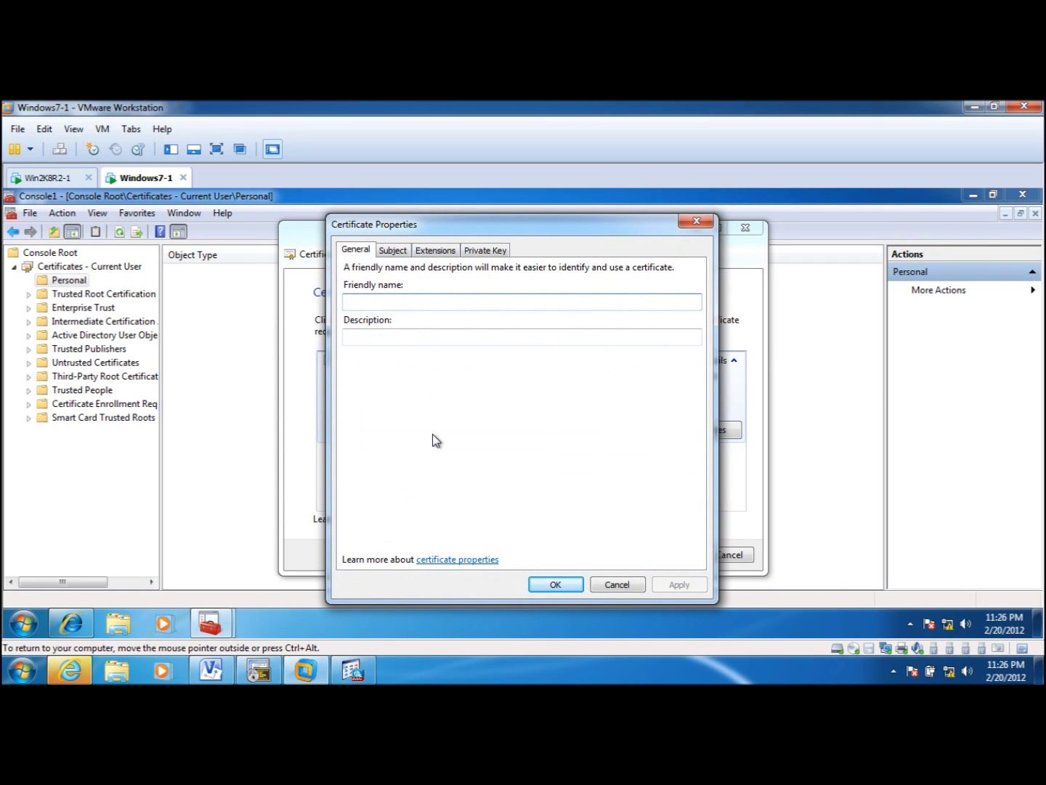
text(cisco)
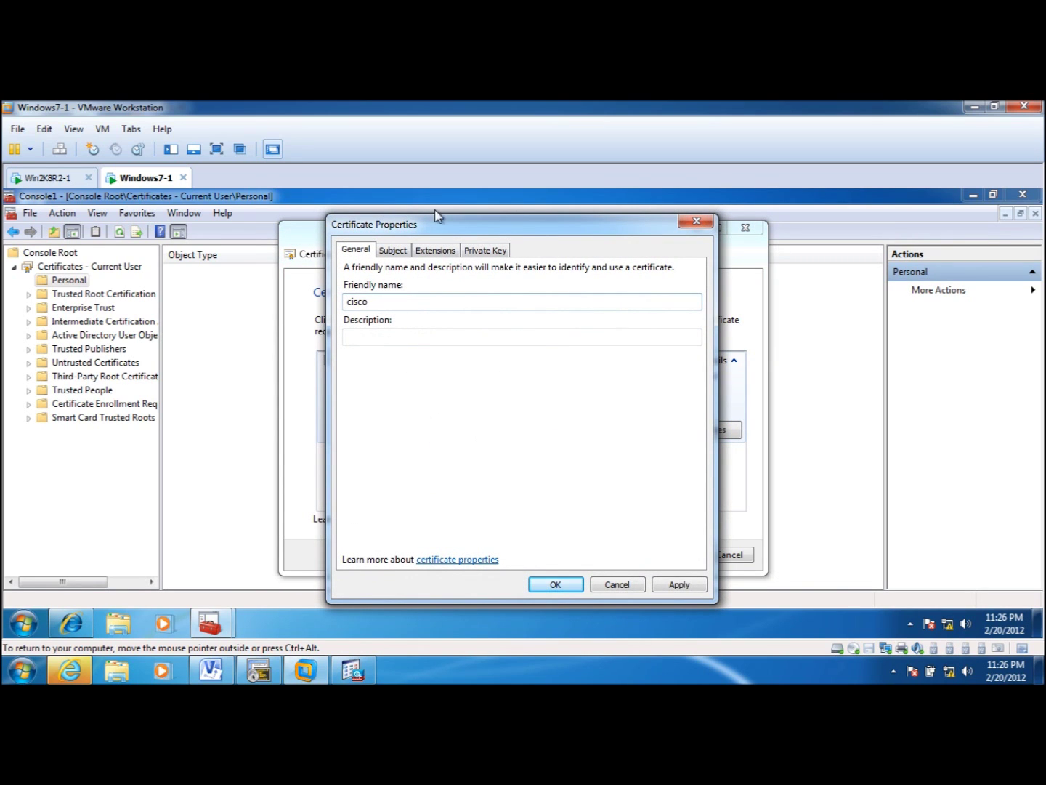
click(394, 254)
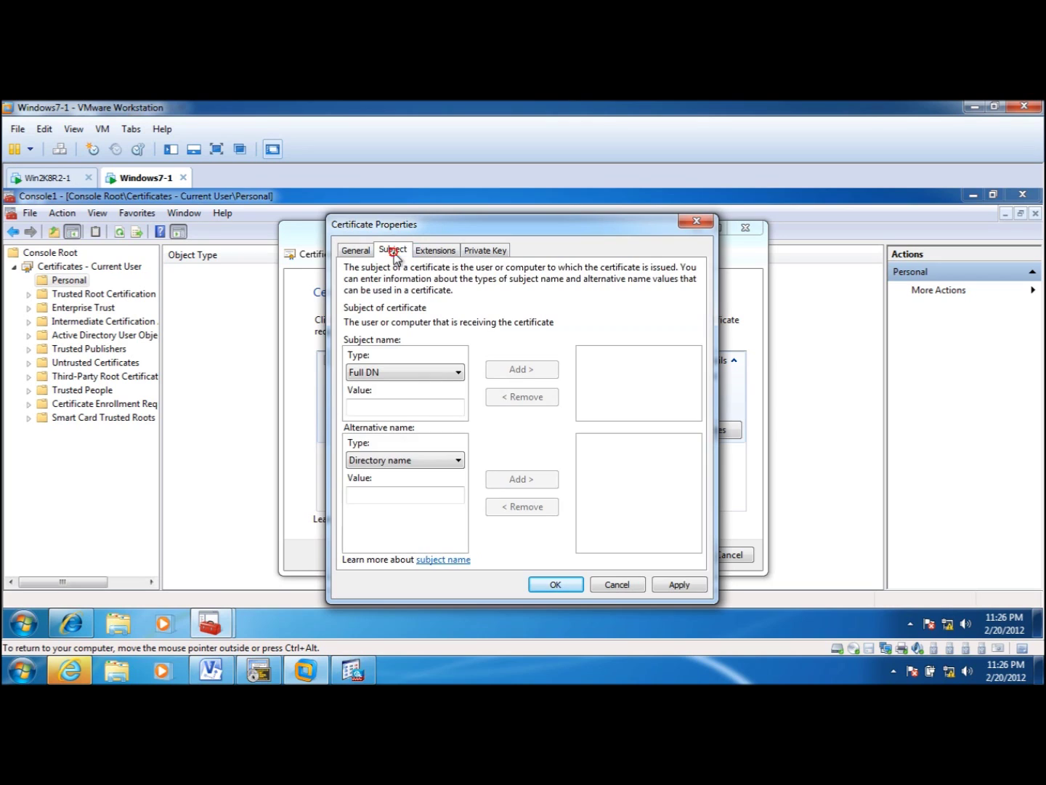
click(459, 374)
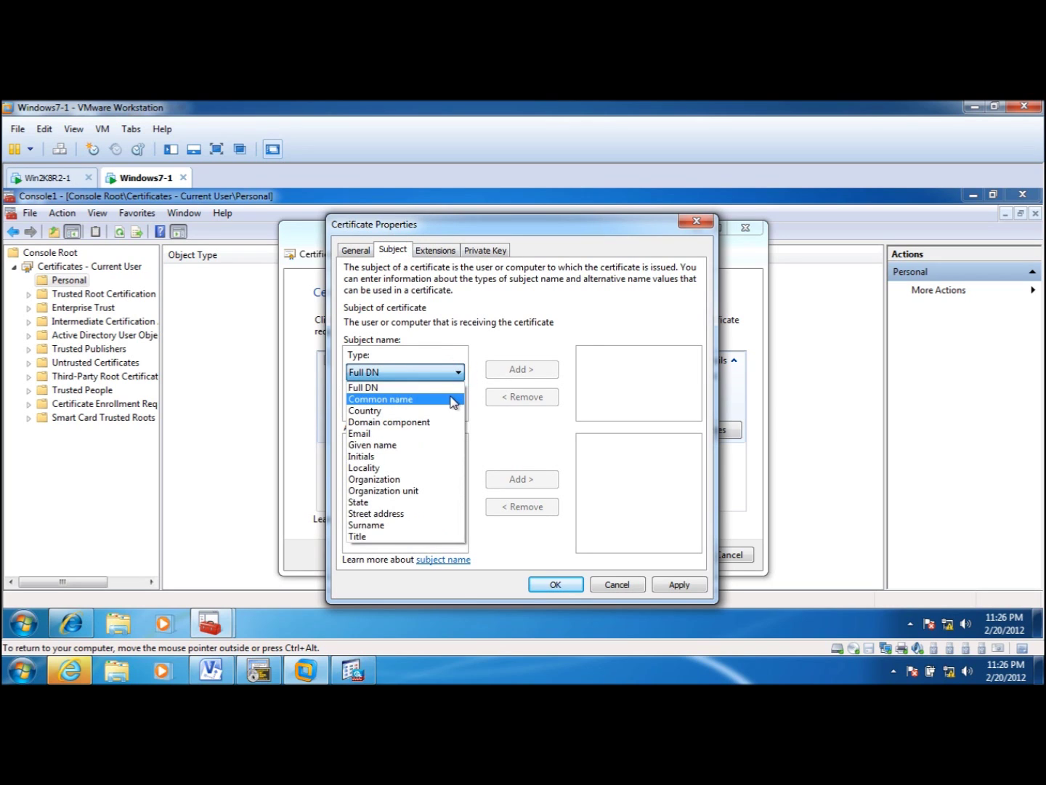
click(451, 399)
click(418, 407)
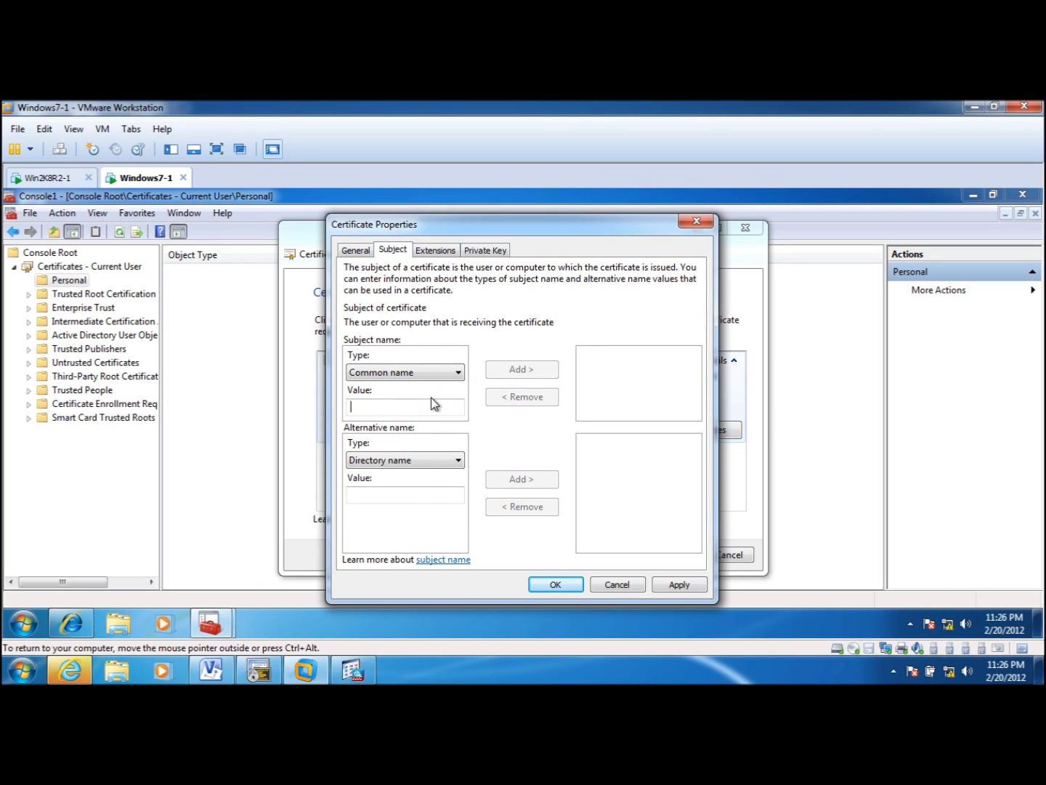
text(cisco)
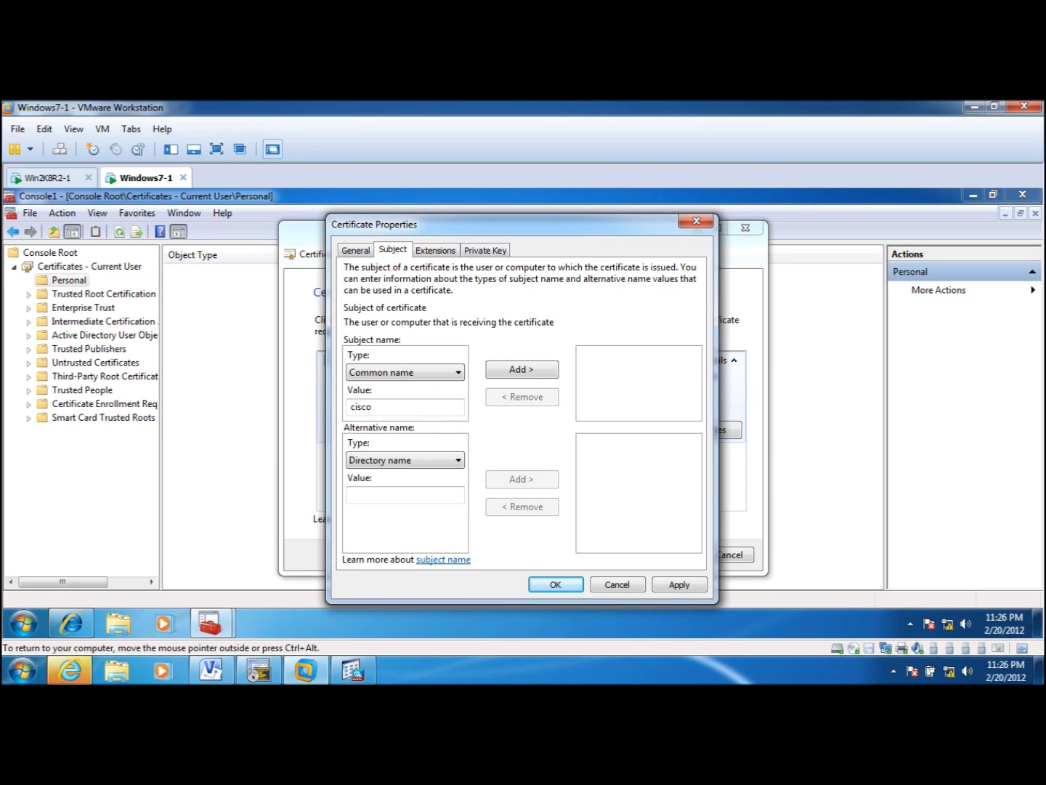
click(552, 370)
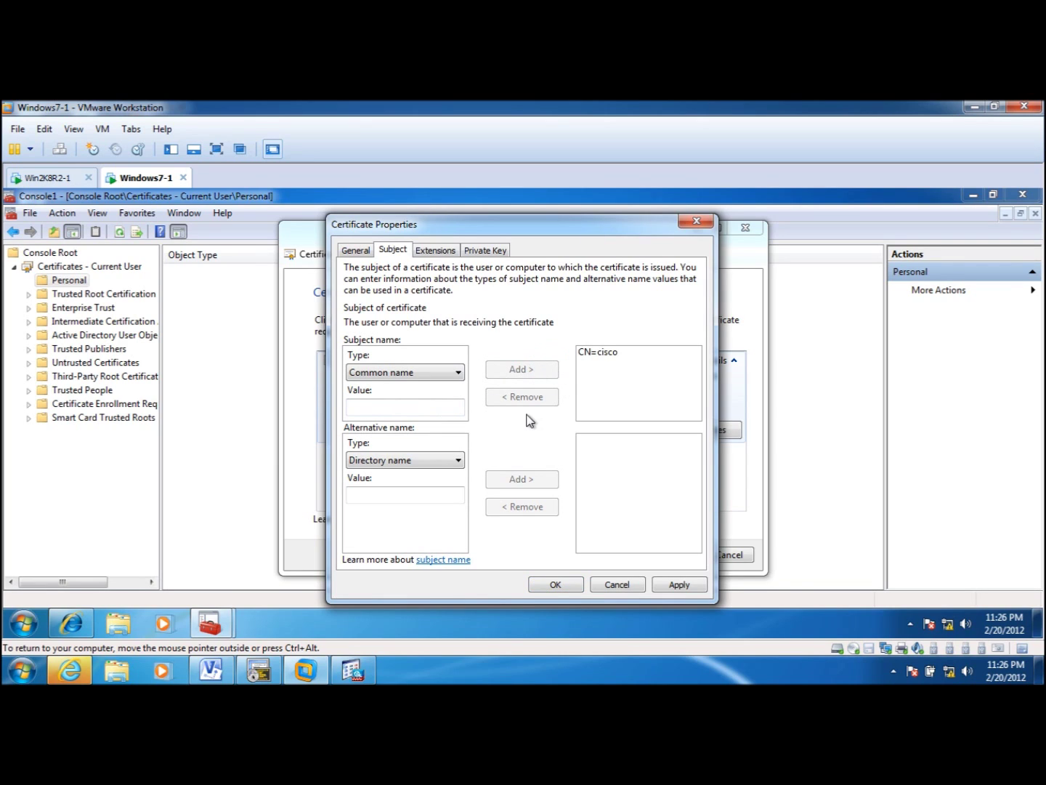
- Add a critical Digital signature key usage and save the certificate properties
click(435, 250)
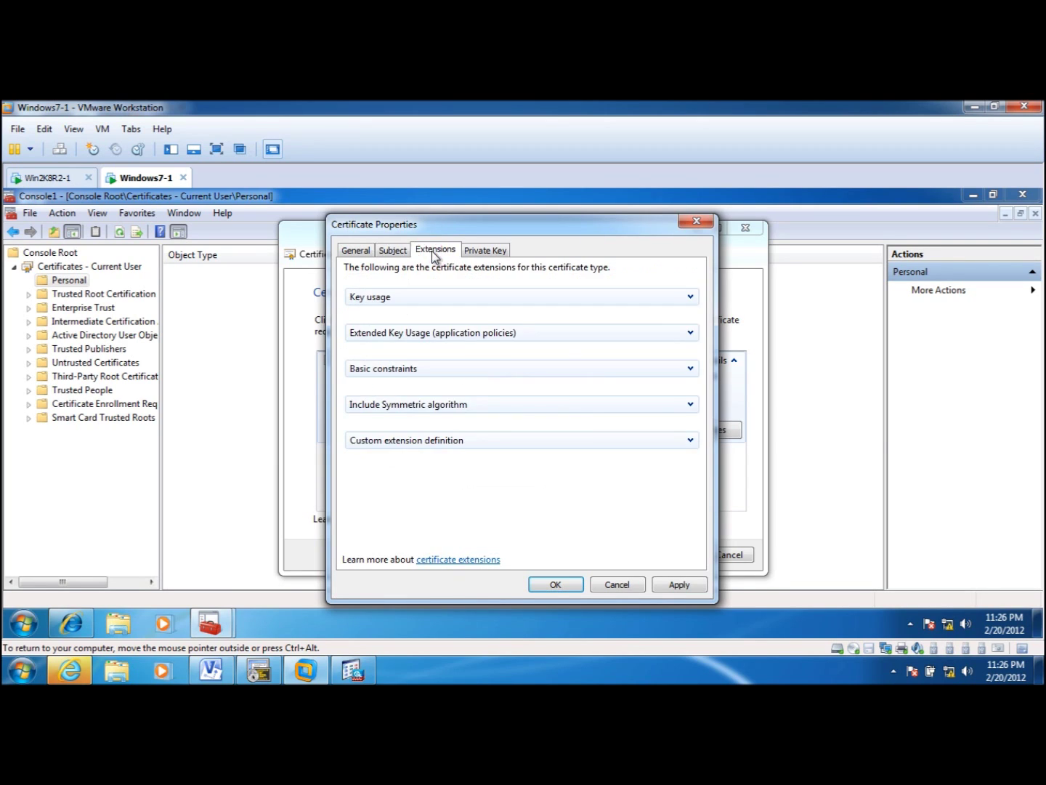
click(690, 297)
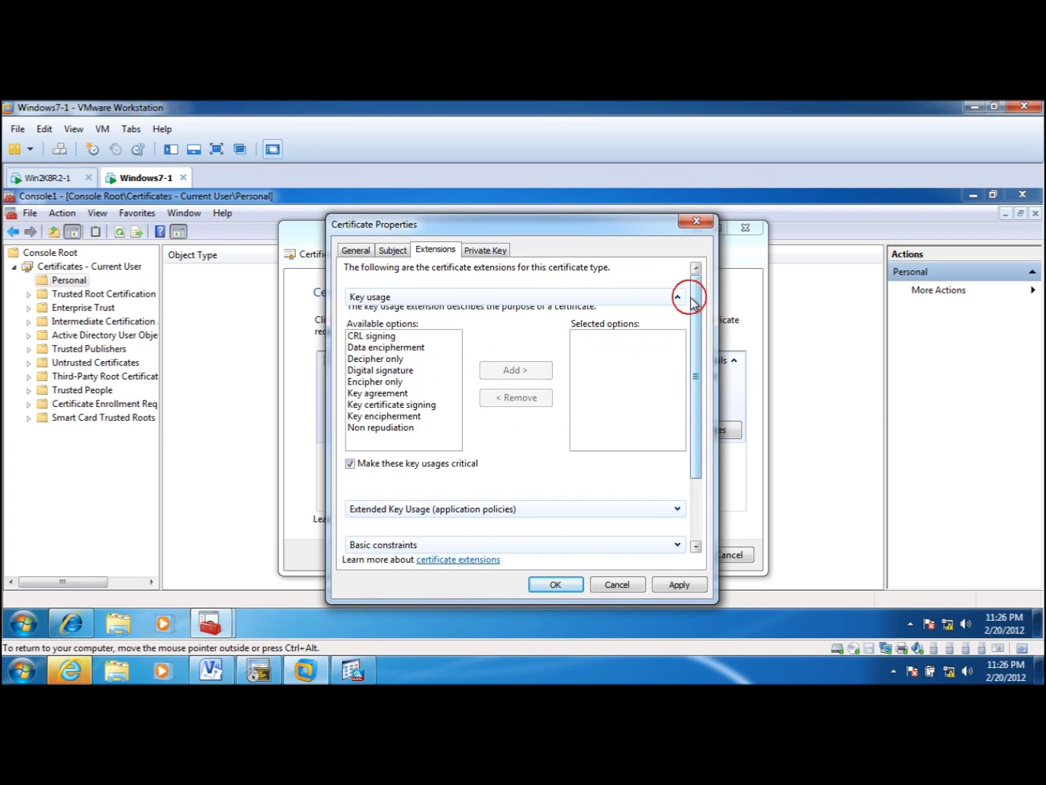
click(408, 375)
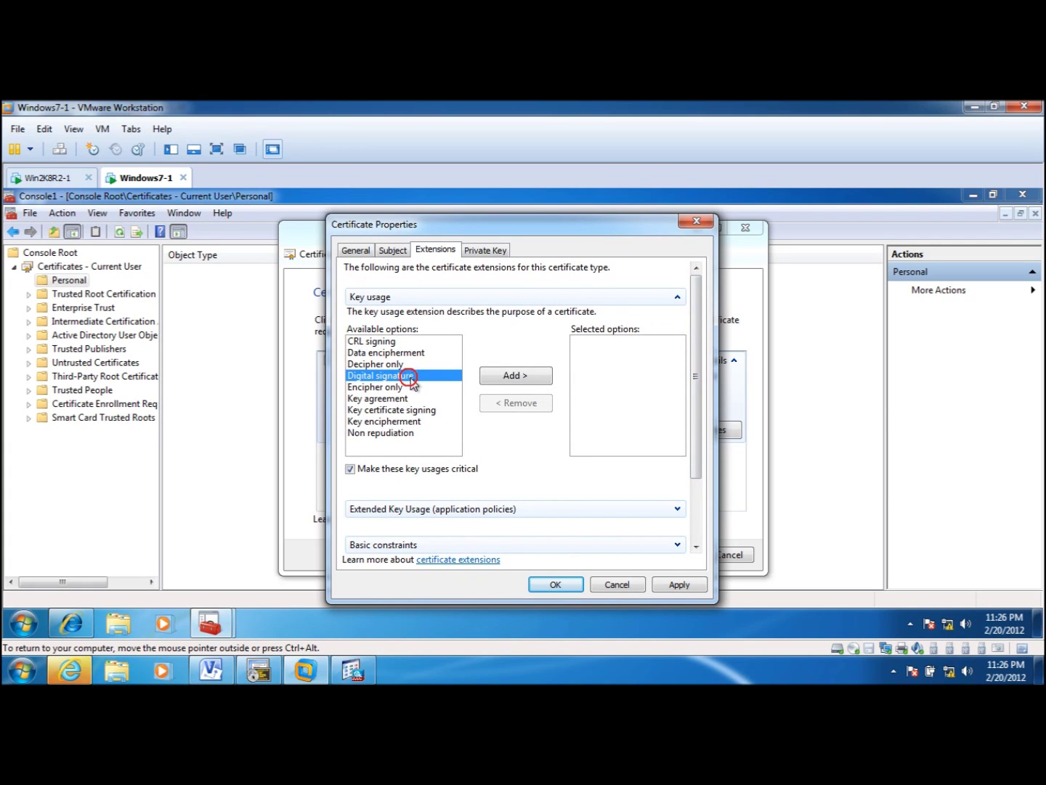
click(496, 376)
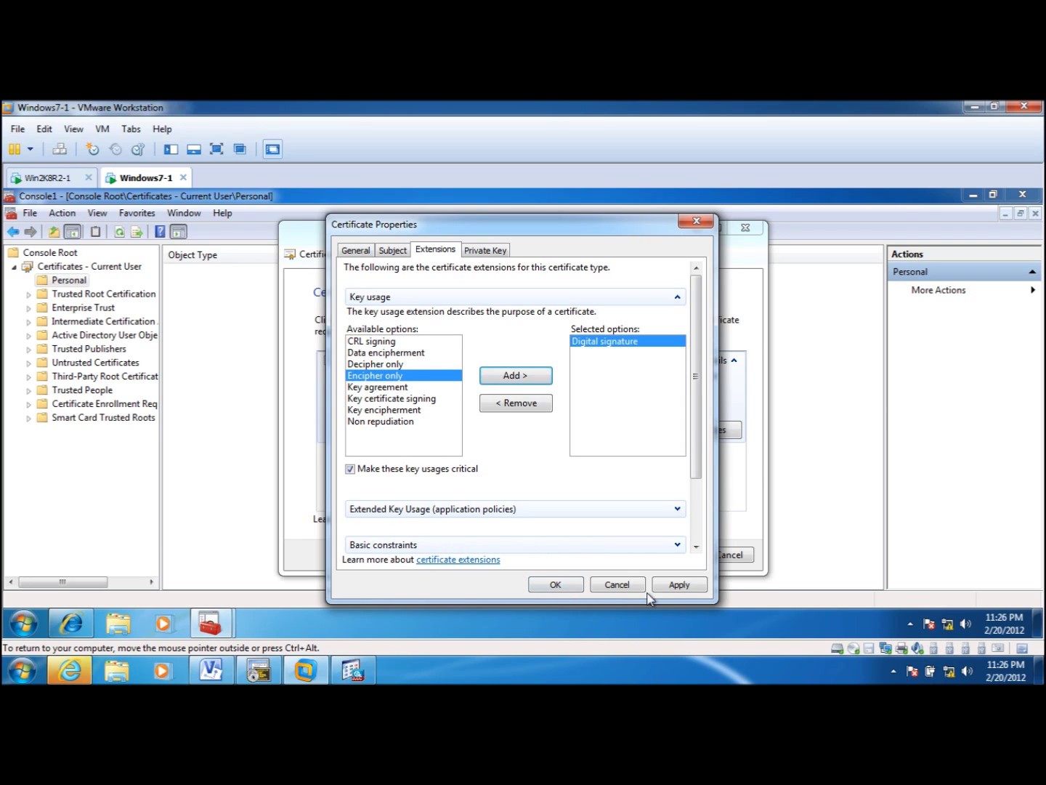
click(680, 585)
click(548, 586)
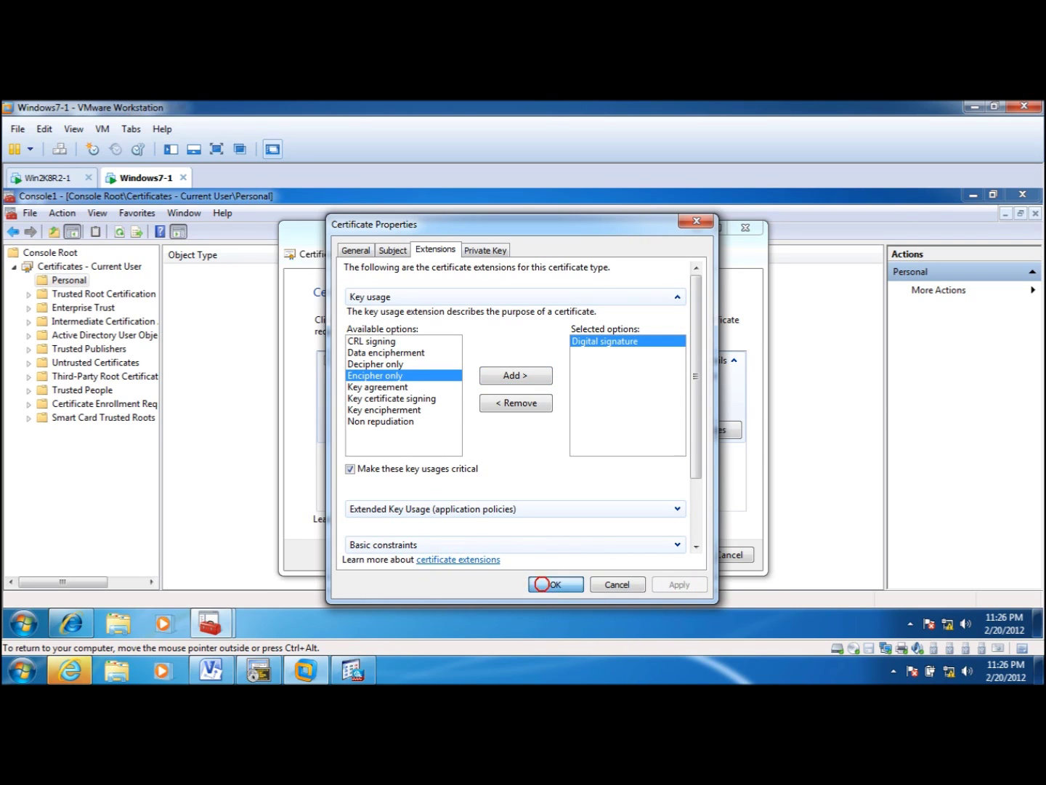
- Save the request file as client_req on the Desktop, keeping Base 64, and finish the wizard
click(671, 555)
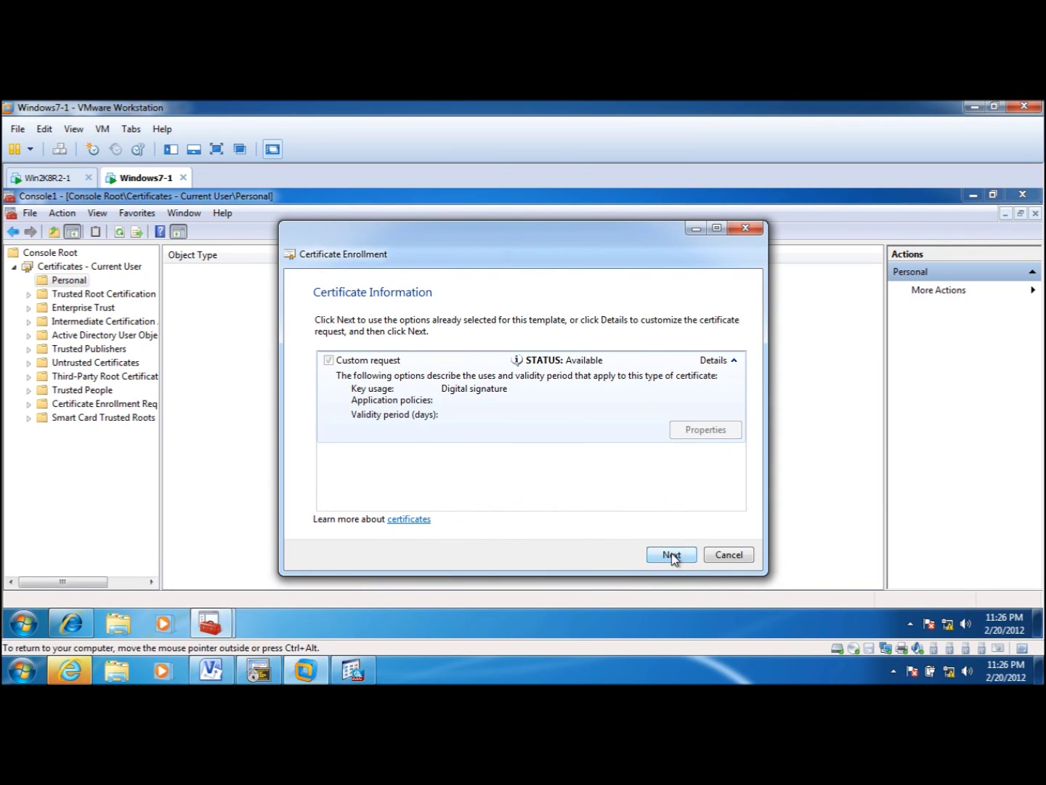
text(client-req)
click(696, 407)
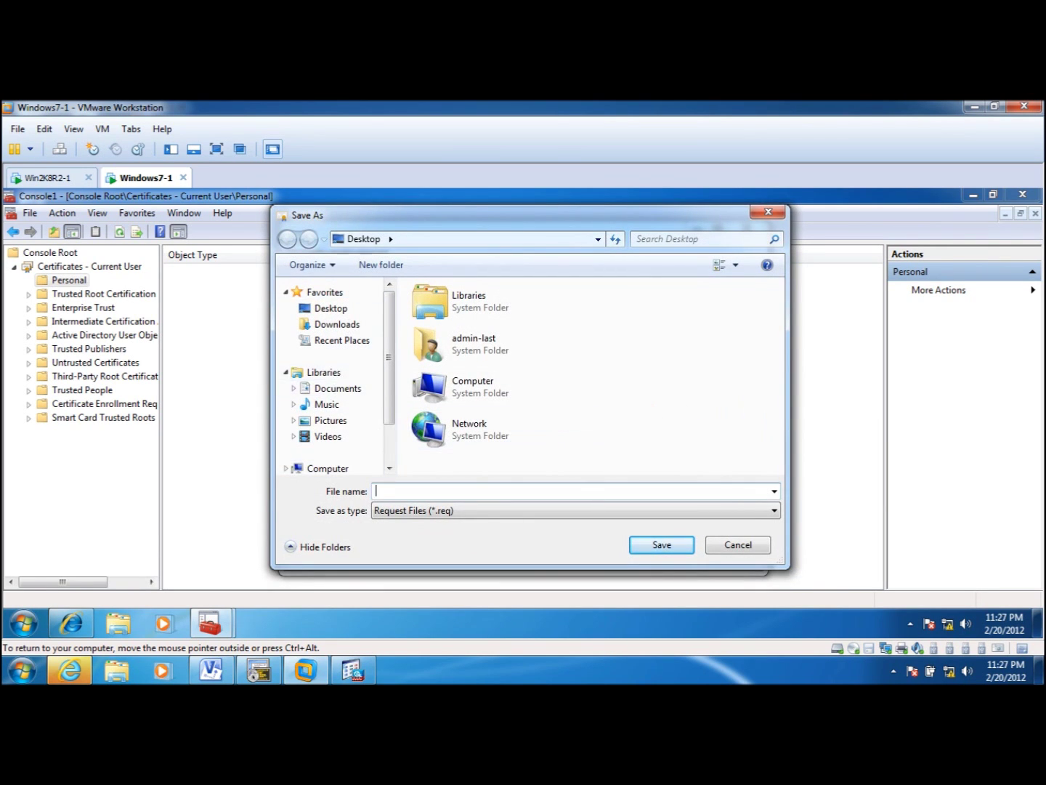
click(354, 310)
click(413, 485)
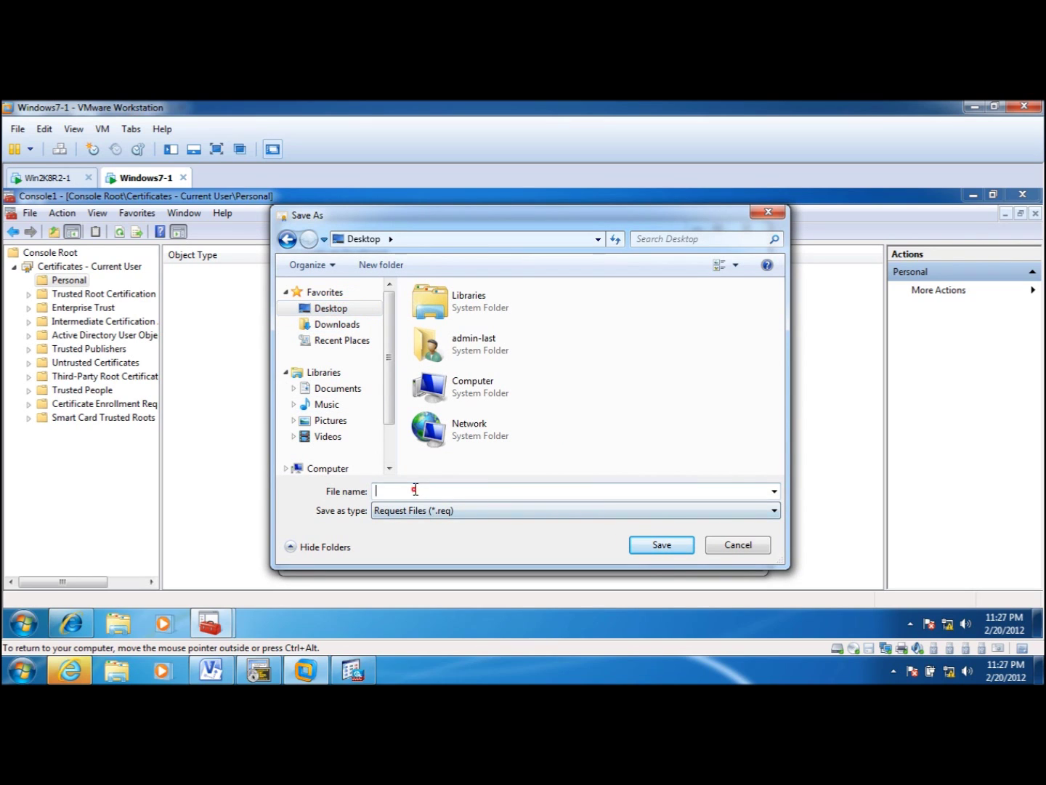
text(cle)
click(643, 544)
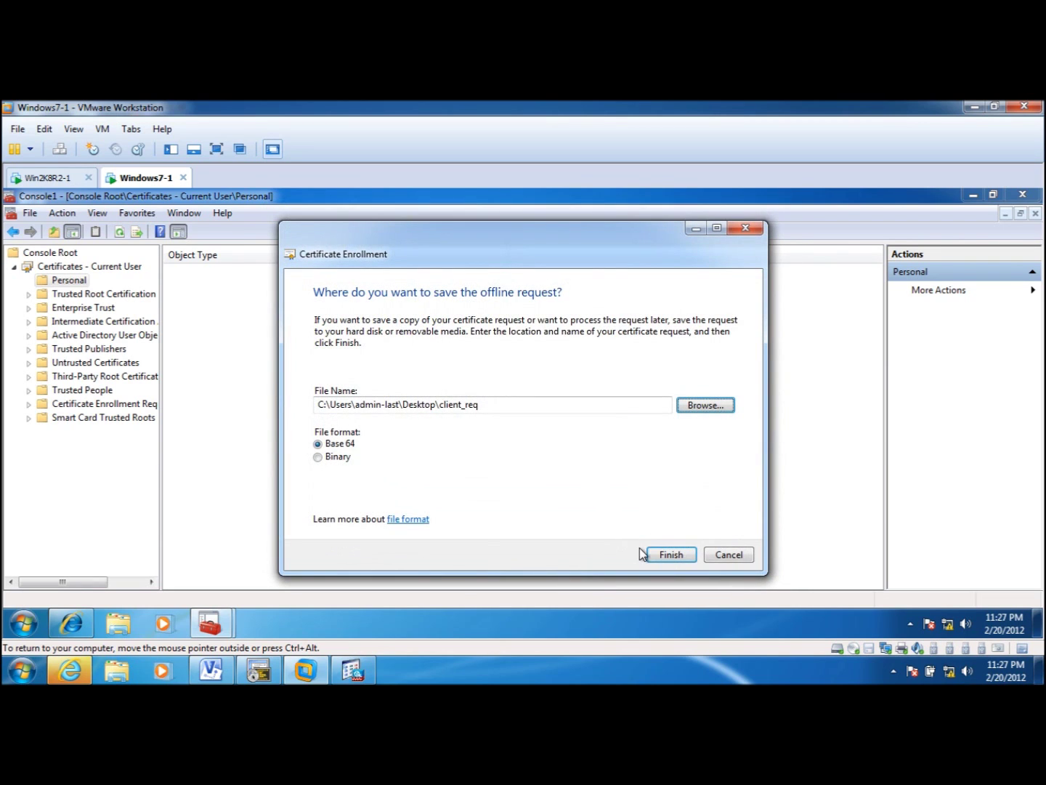
click(671, 555)
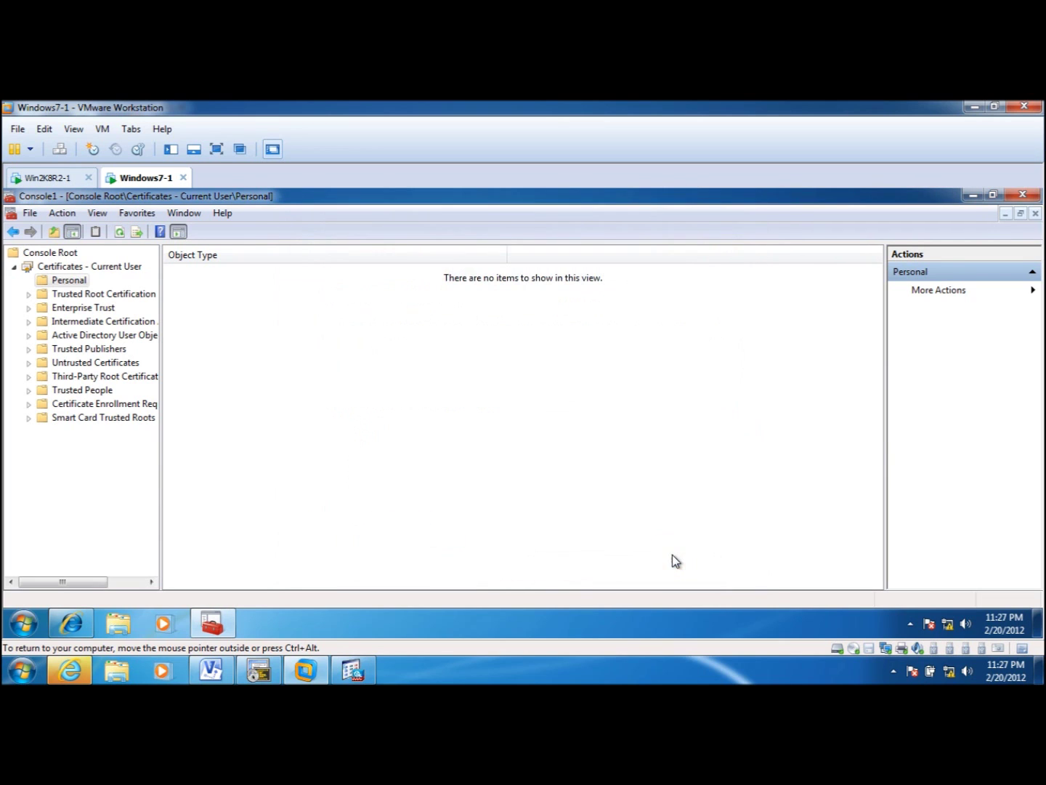
- Minimize the Windows 7 console and copy client_req from Windows7-1 onto the host desktop
click(973, 196)
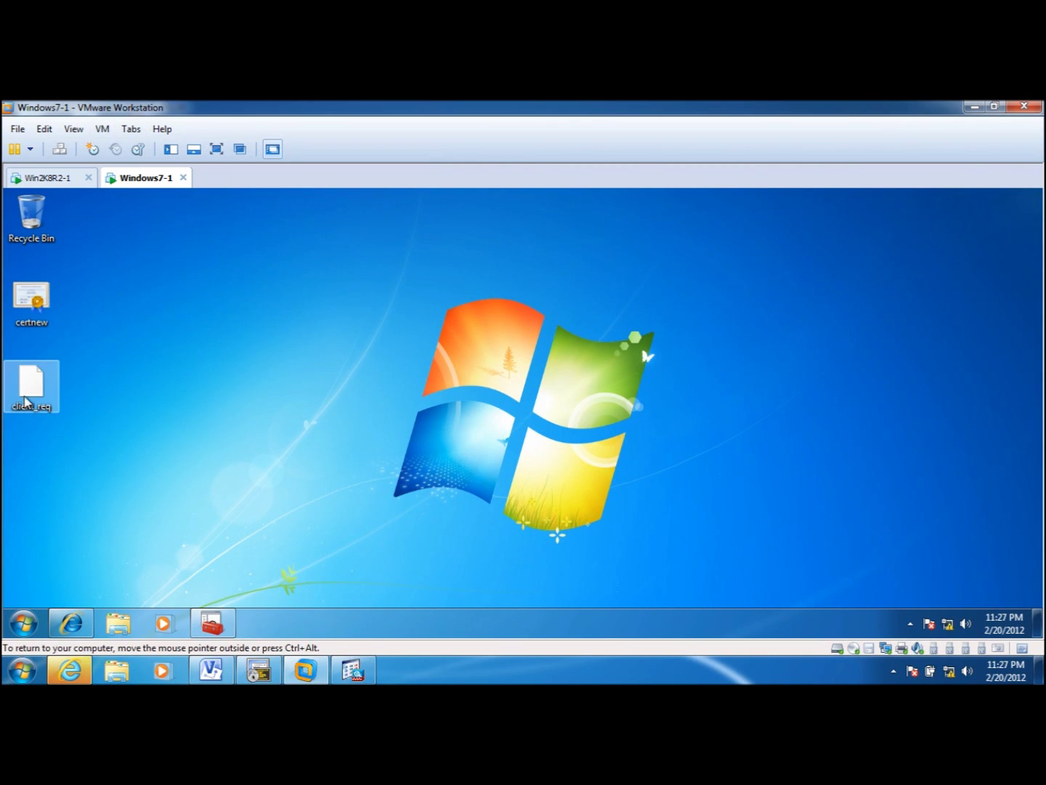
click(51, 178)
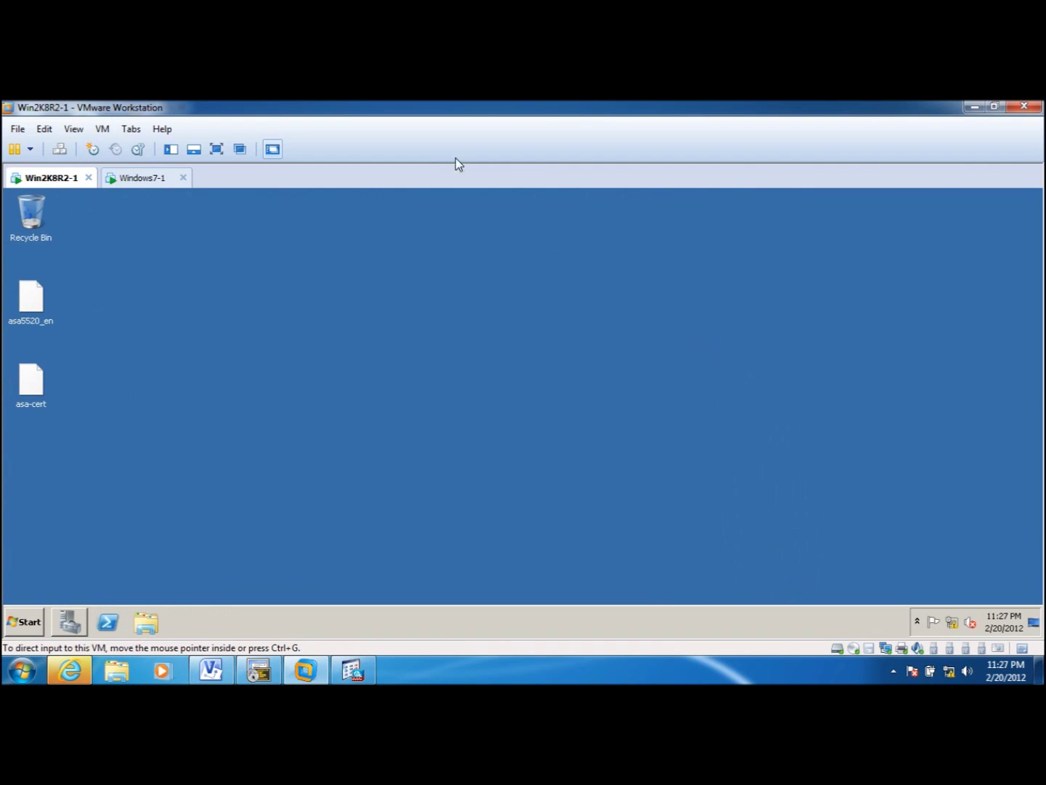
click(145, 177)
key(super+Down)
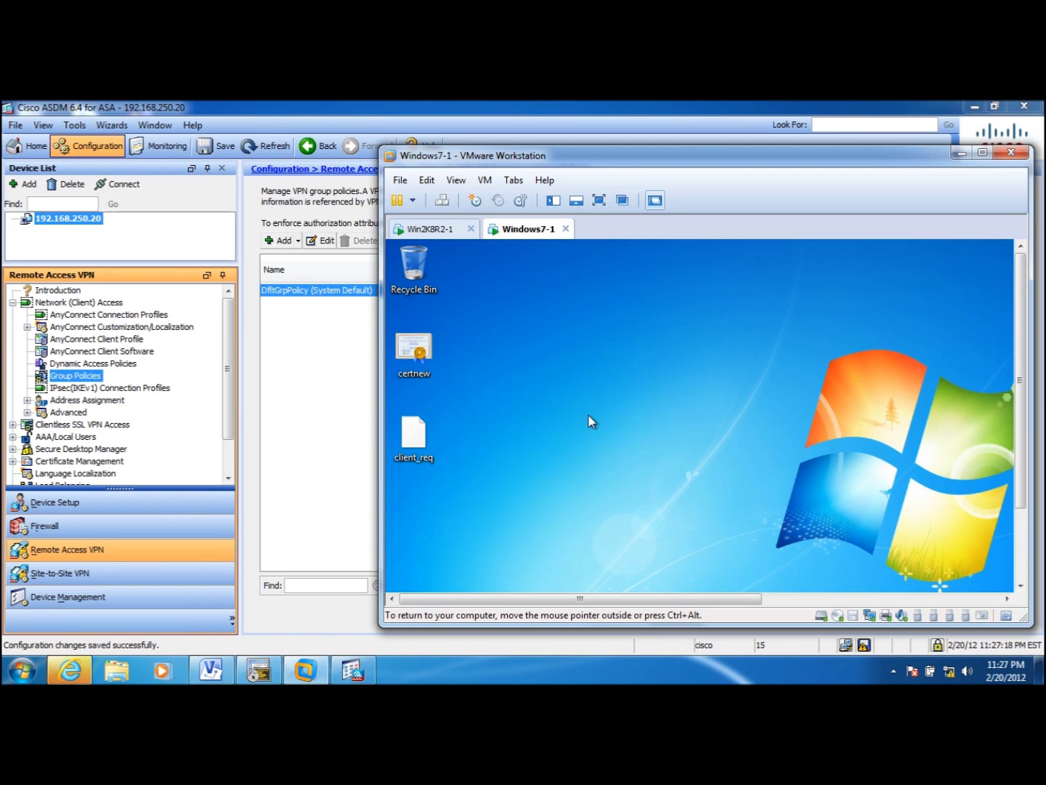
click(338, 109)
drag(338, 108, 638, 527)
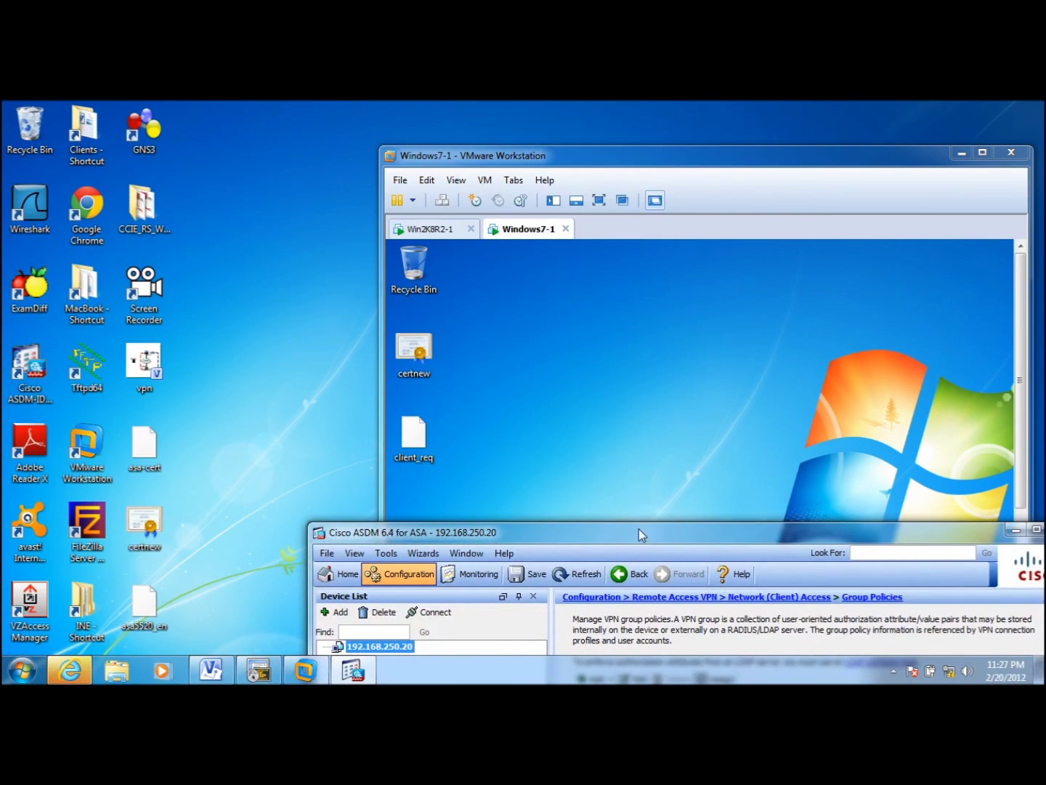
click(420, 452)
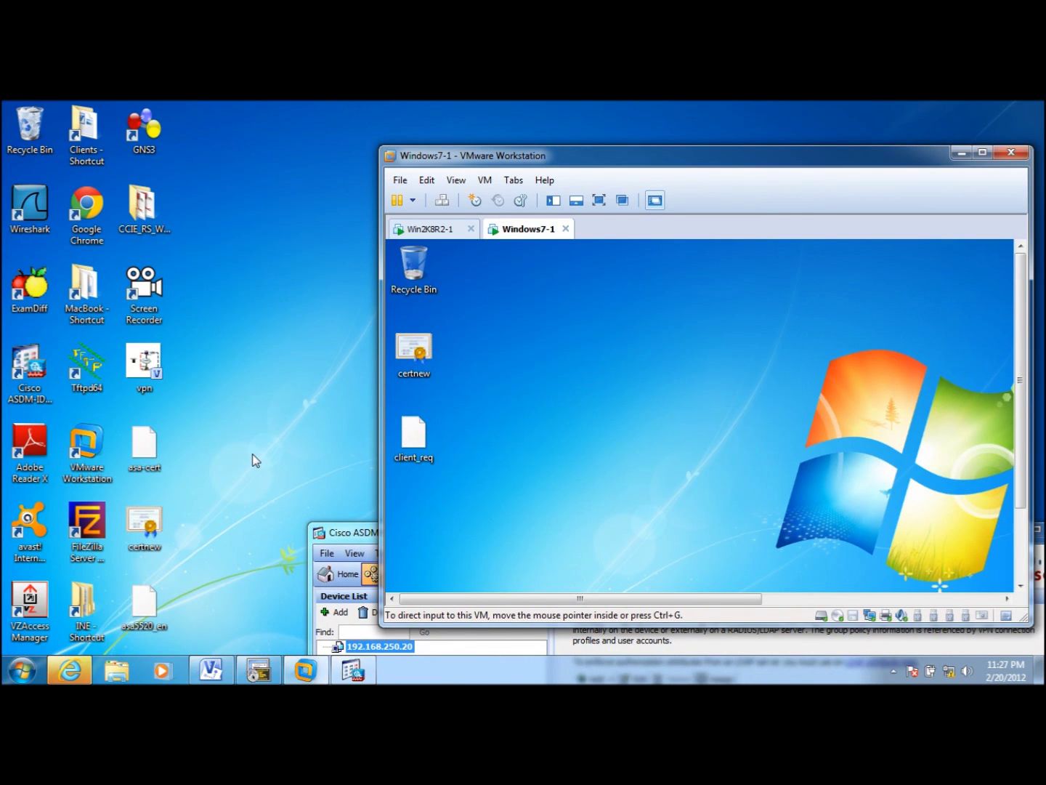
drag(415, 436, 276, 459)
- Copy client_req into the Win2K8R2-1 desktop and maximize the VMware window
click(448, 229)
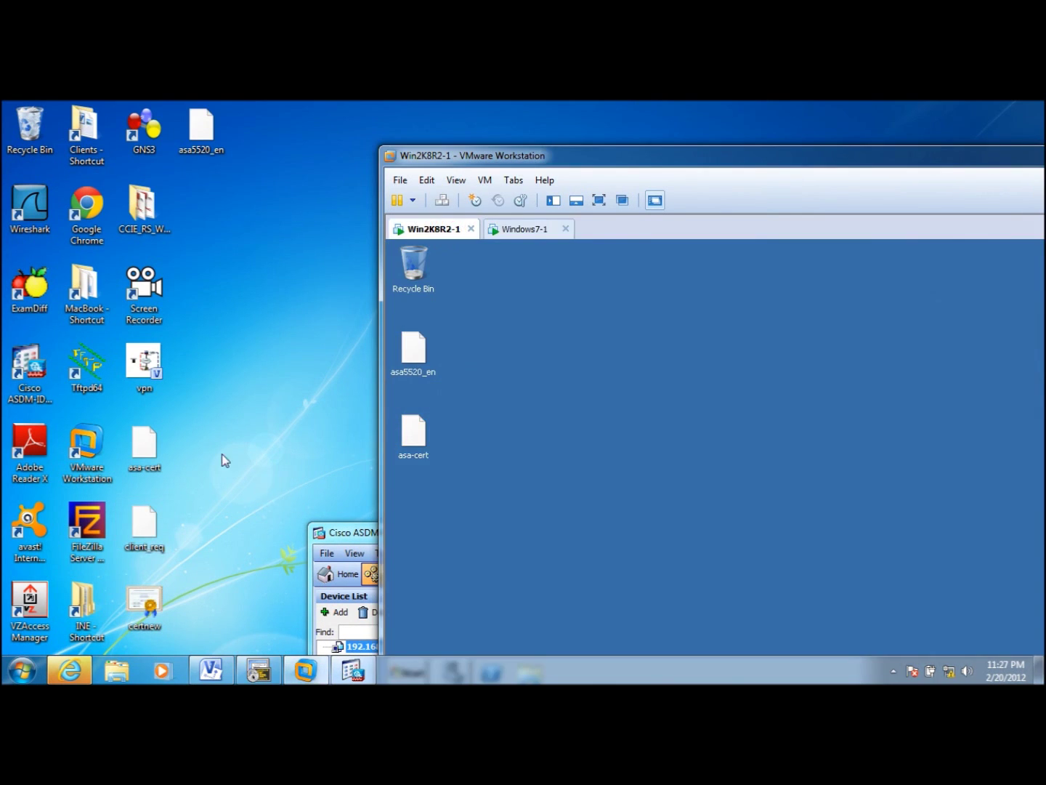
drag(145, 524, 530, 556)
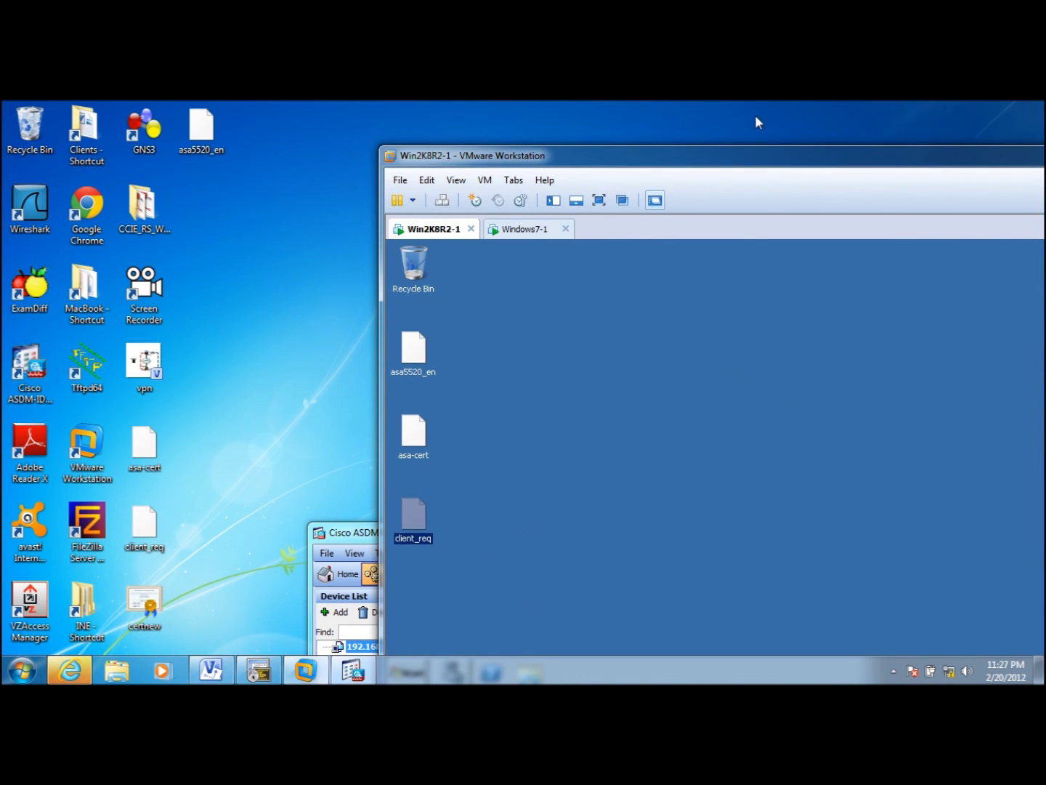
double_click(726, 155)
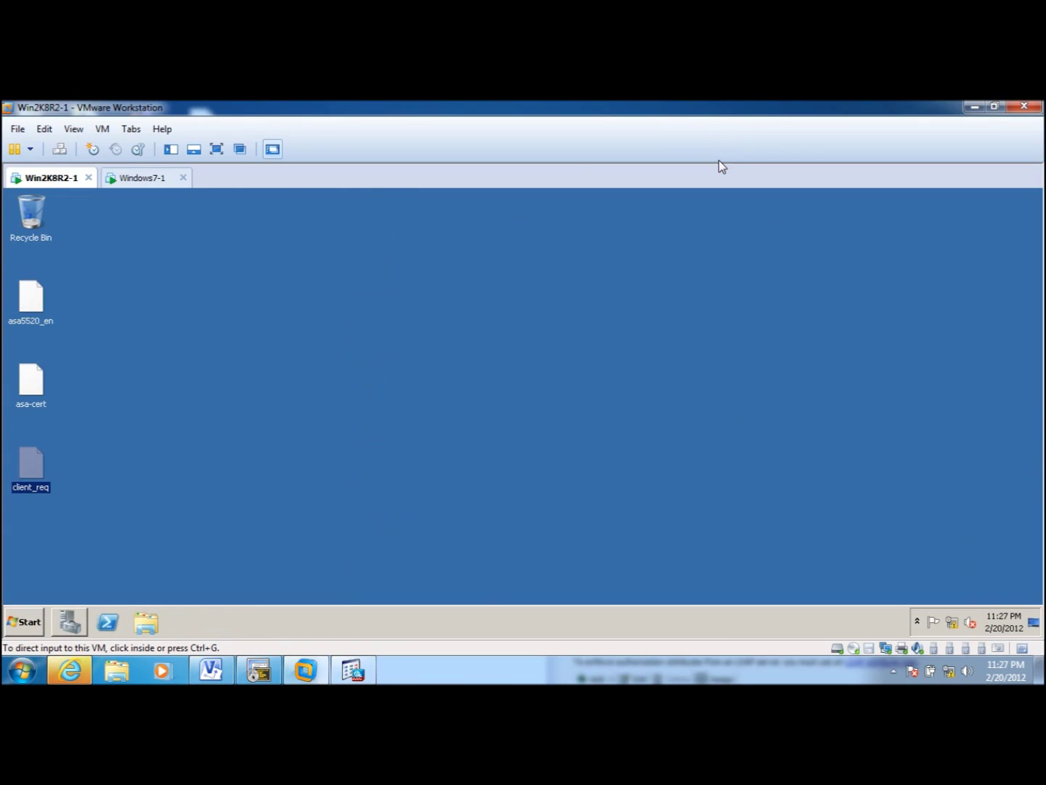
click(70, 623)
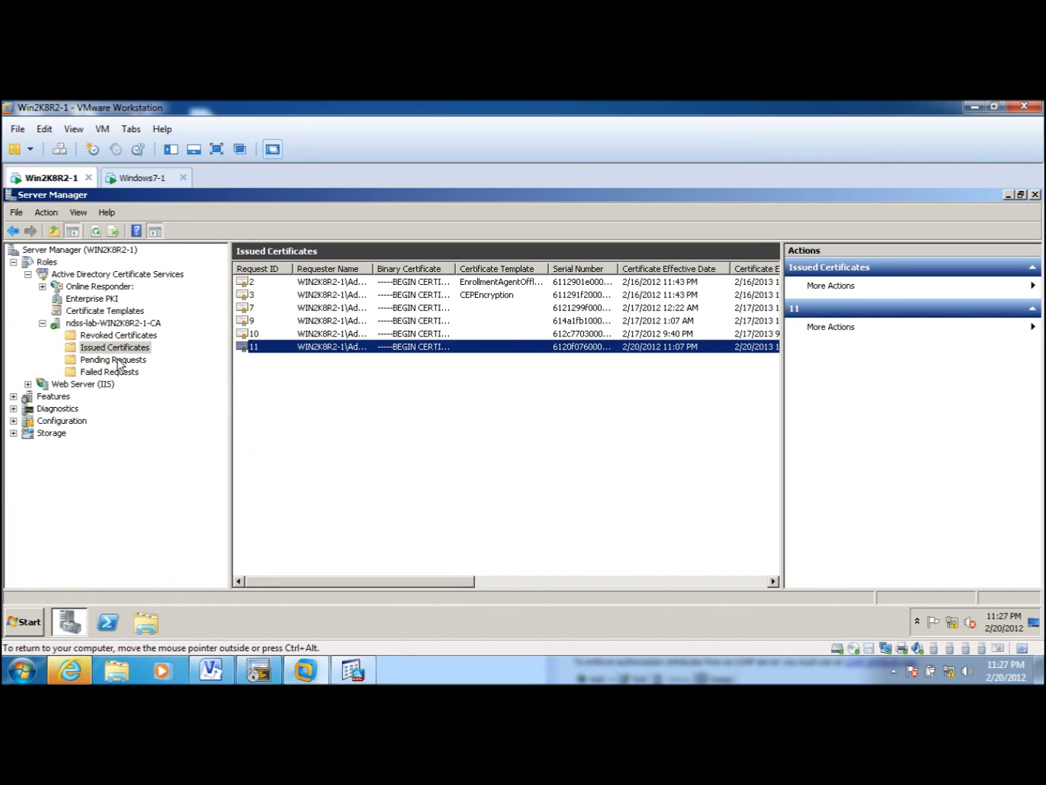
- Submit the client_req request file to ndss-lab-WIN2K8R2-1-CA, listing all file types
click(138, 323)
right_click(140, 325)
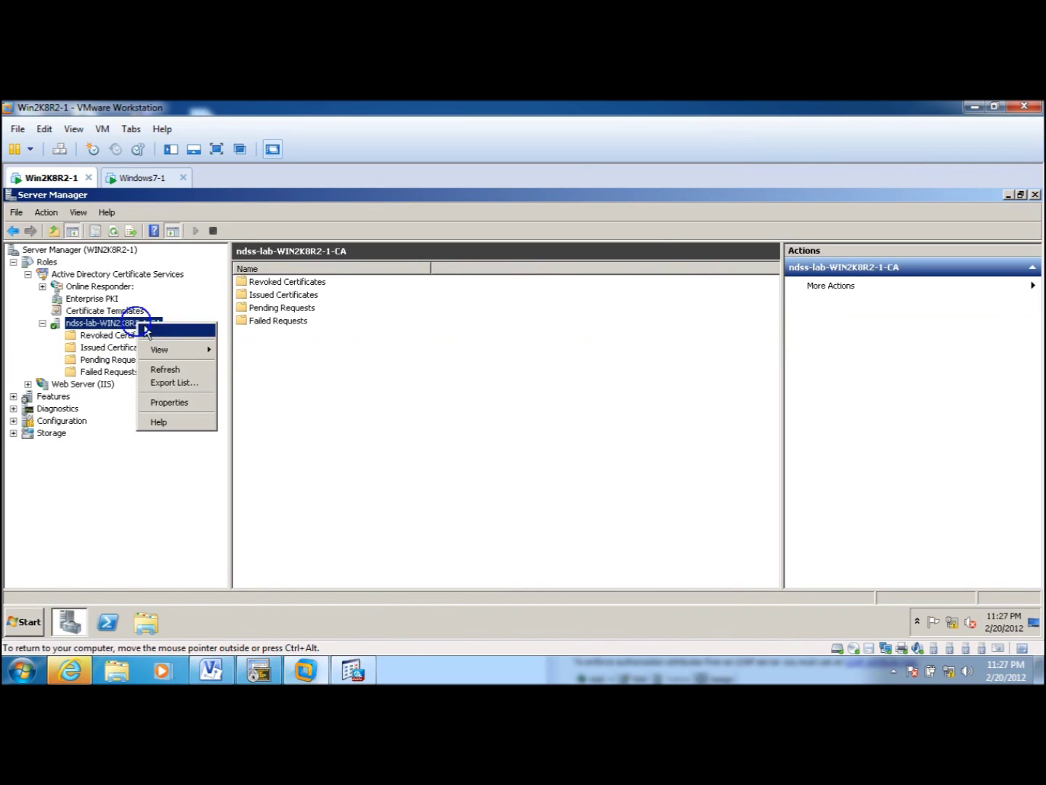
mouse_move(166, 330)
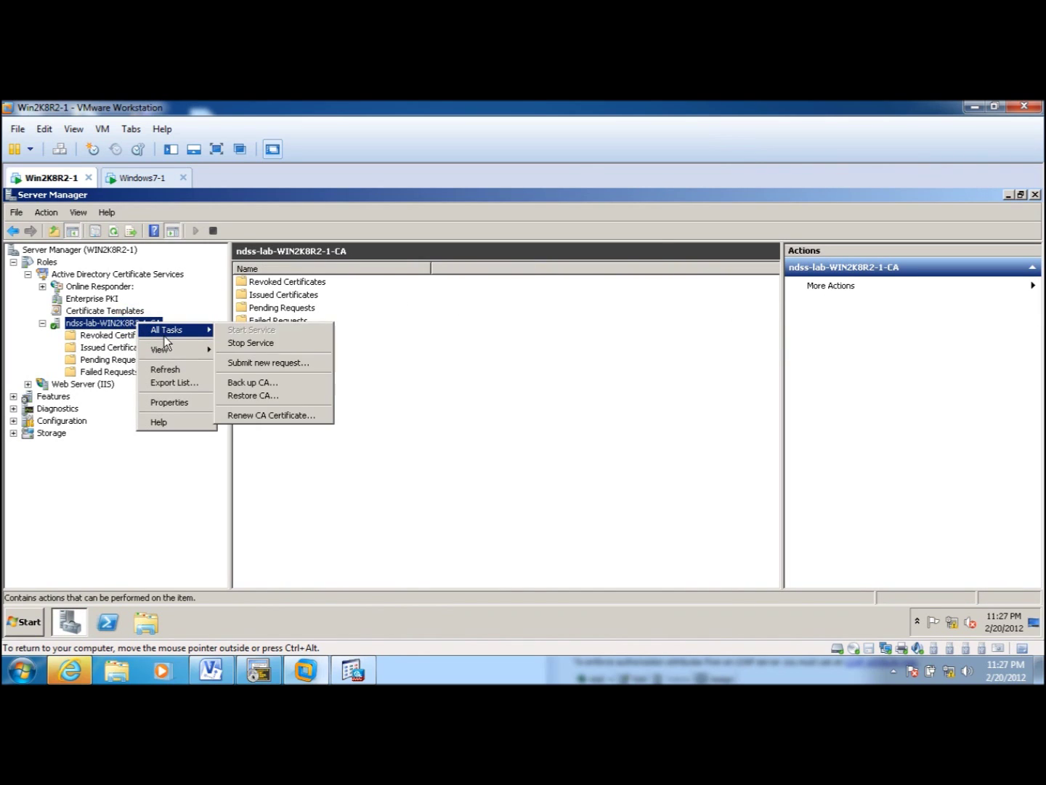
click(288, 366)
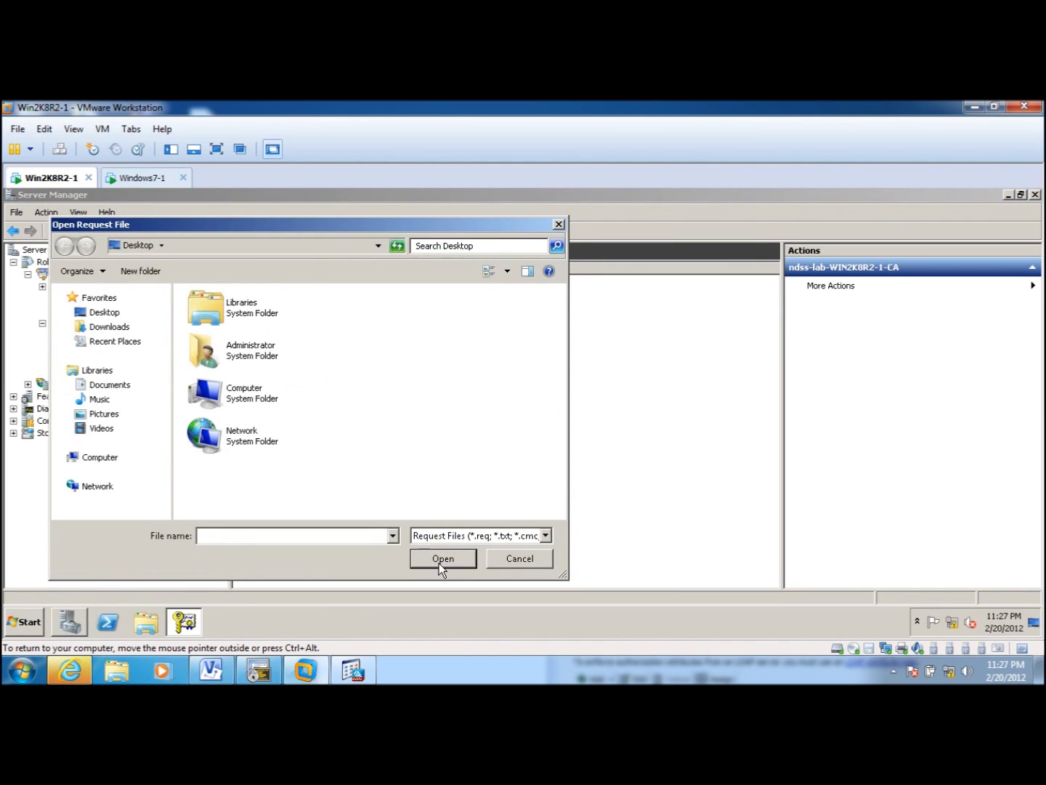
click(545, 536)
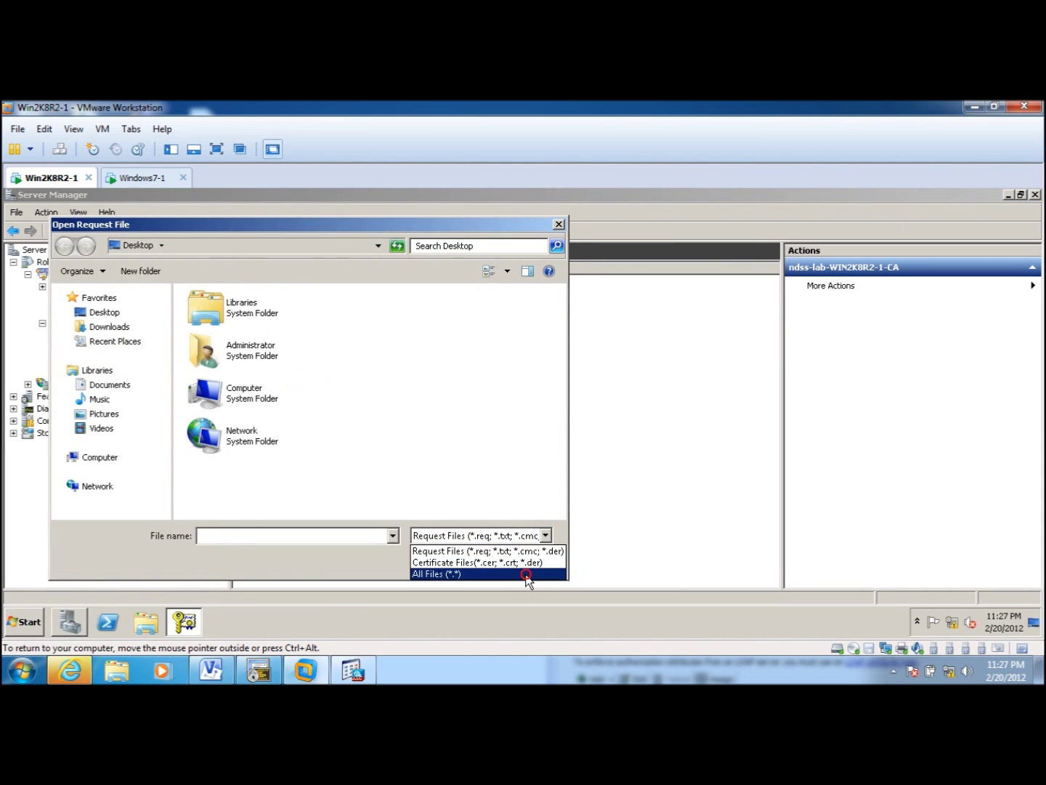
click(527, 579)
scroll(553, 405, down, 2)
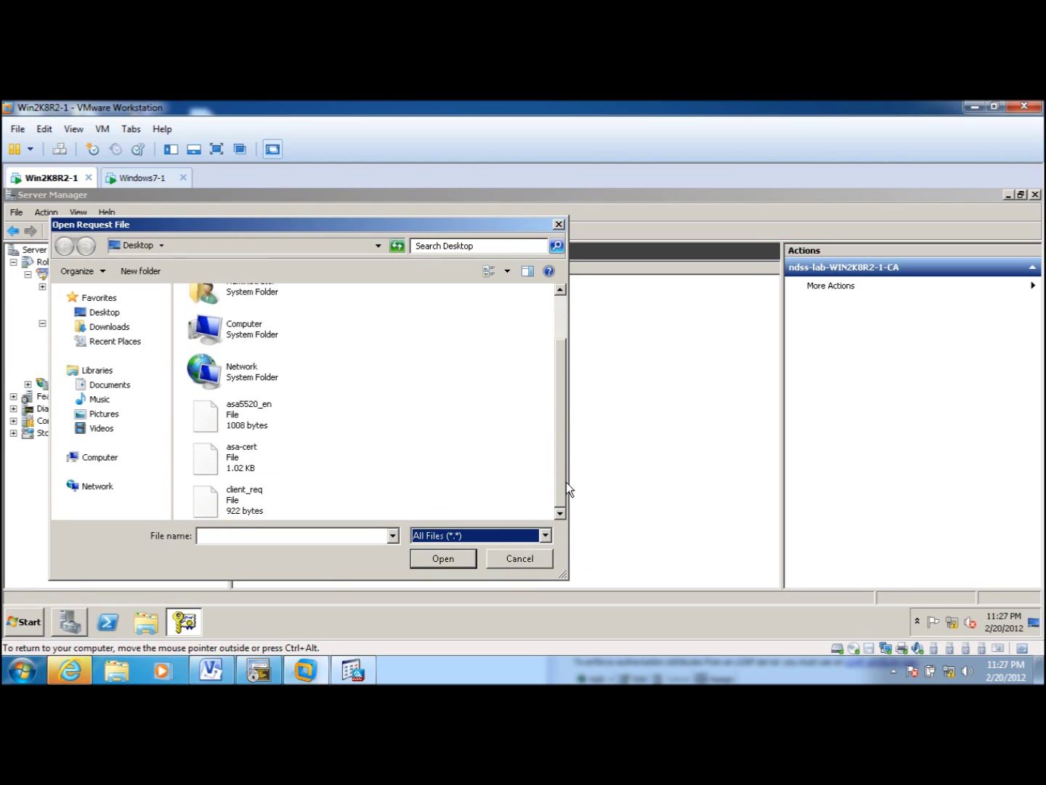
click(257, 498)
click(448, 558)
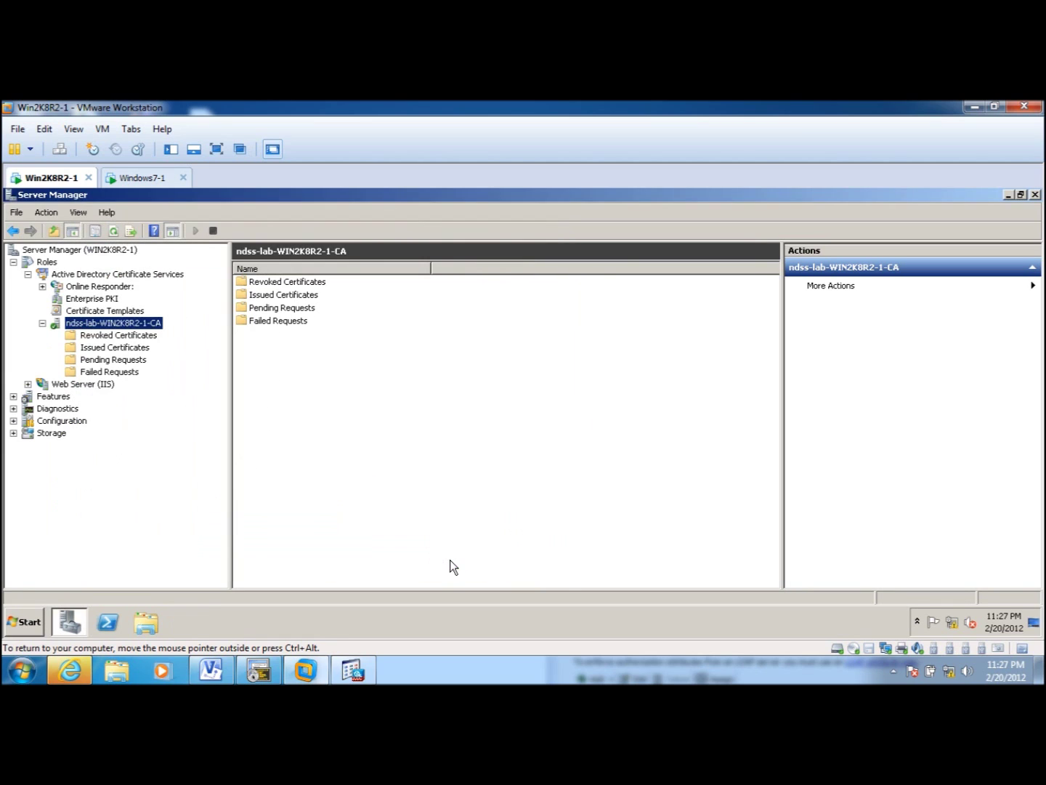
- Issue pending request 12 and locate it among the issued certificates
click(116, 359)
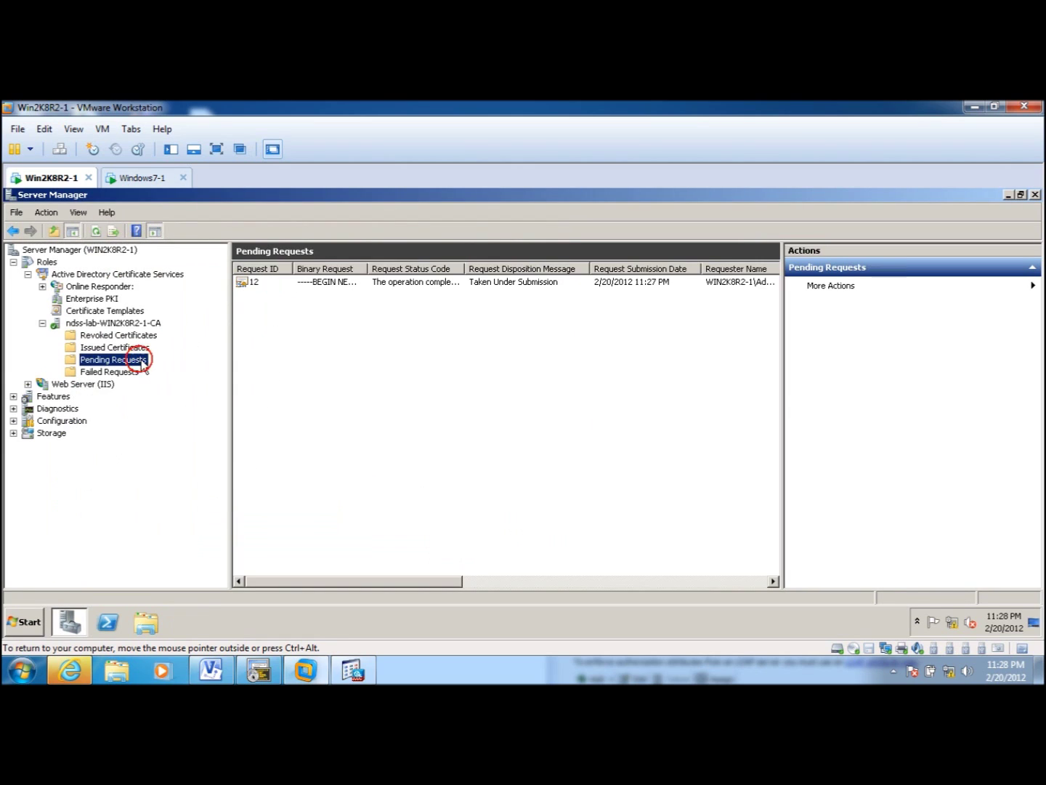
right_click(370, 284)
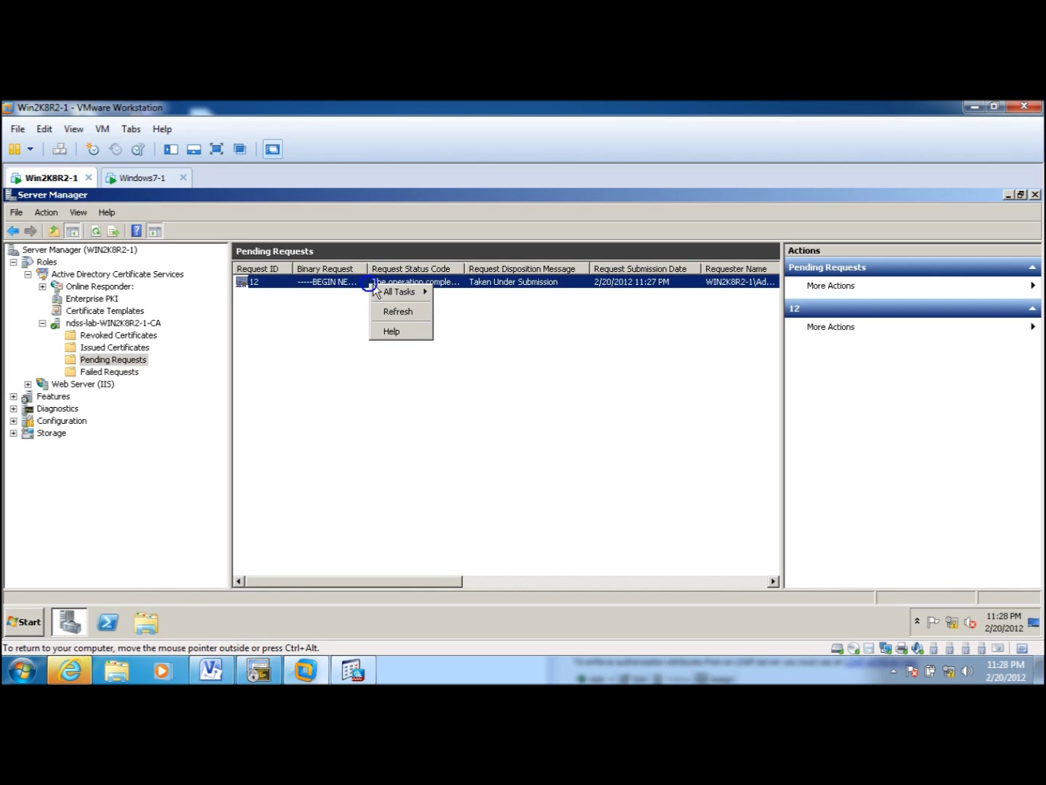
mouse_move(403, 291)
click(453, 324)
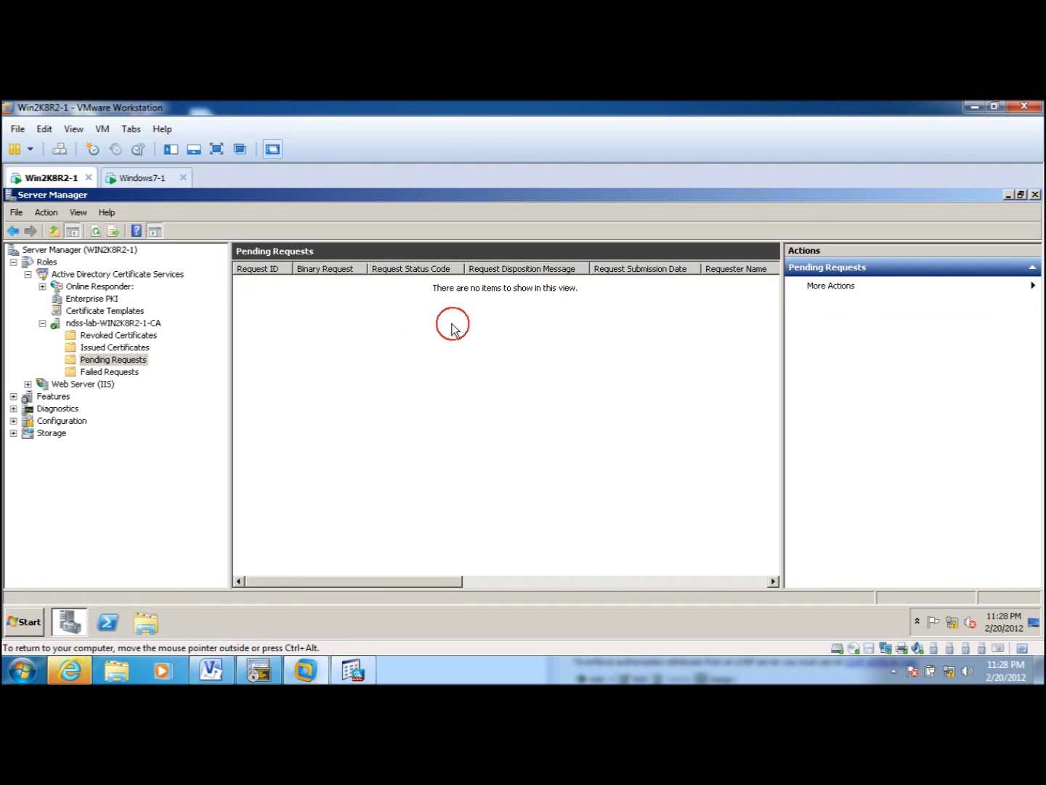
click(116, 347)
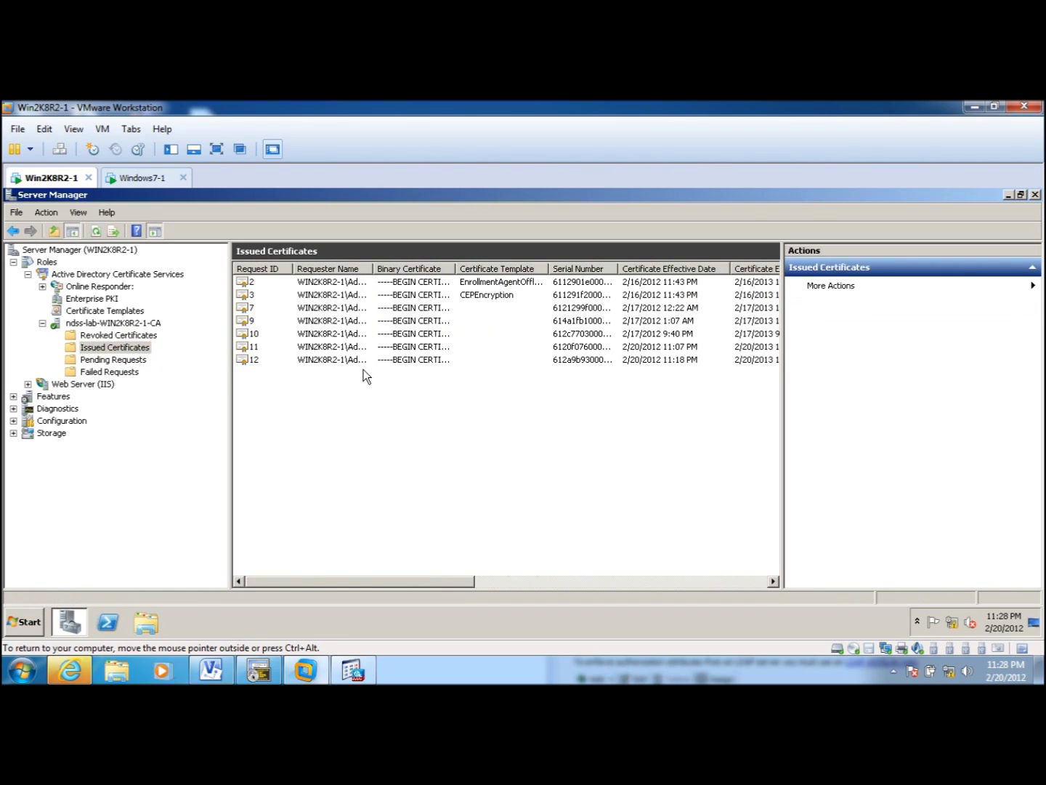
right_click(391, 362)
- Export certificate 12's binary data to a Desktop file named client-cert
mouse_move(421, 389)
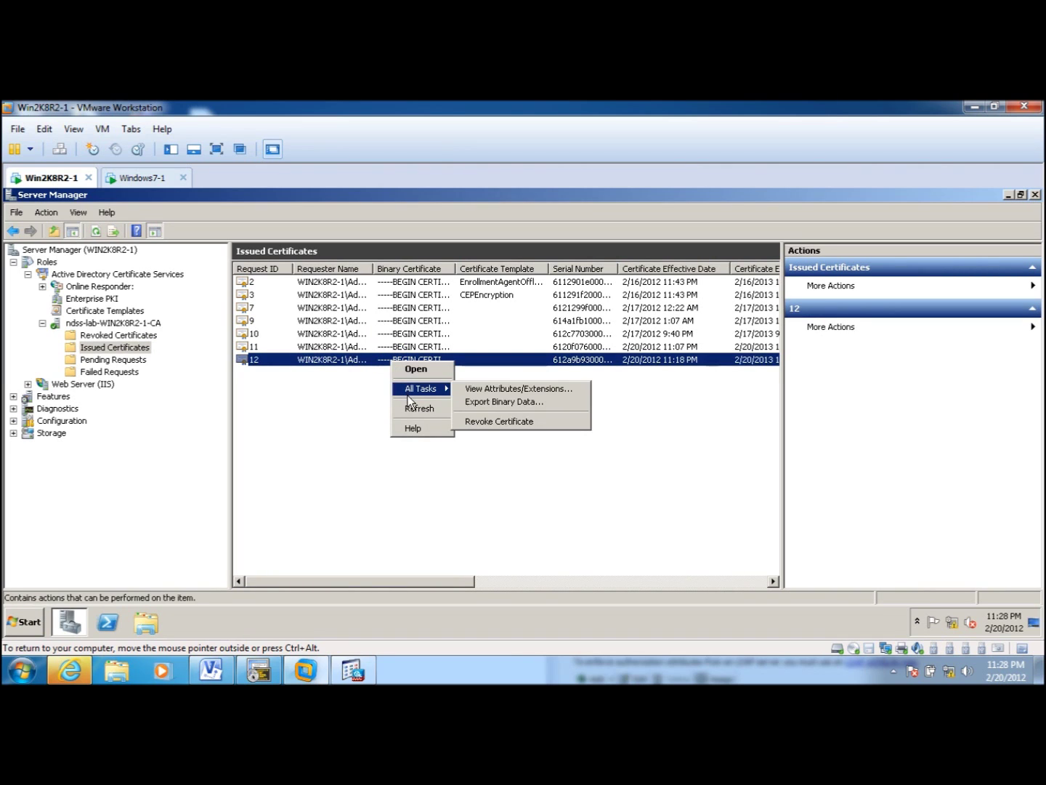
click(533, 403)
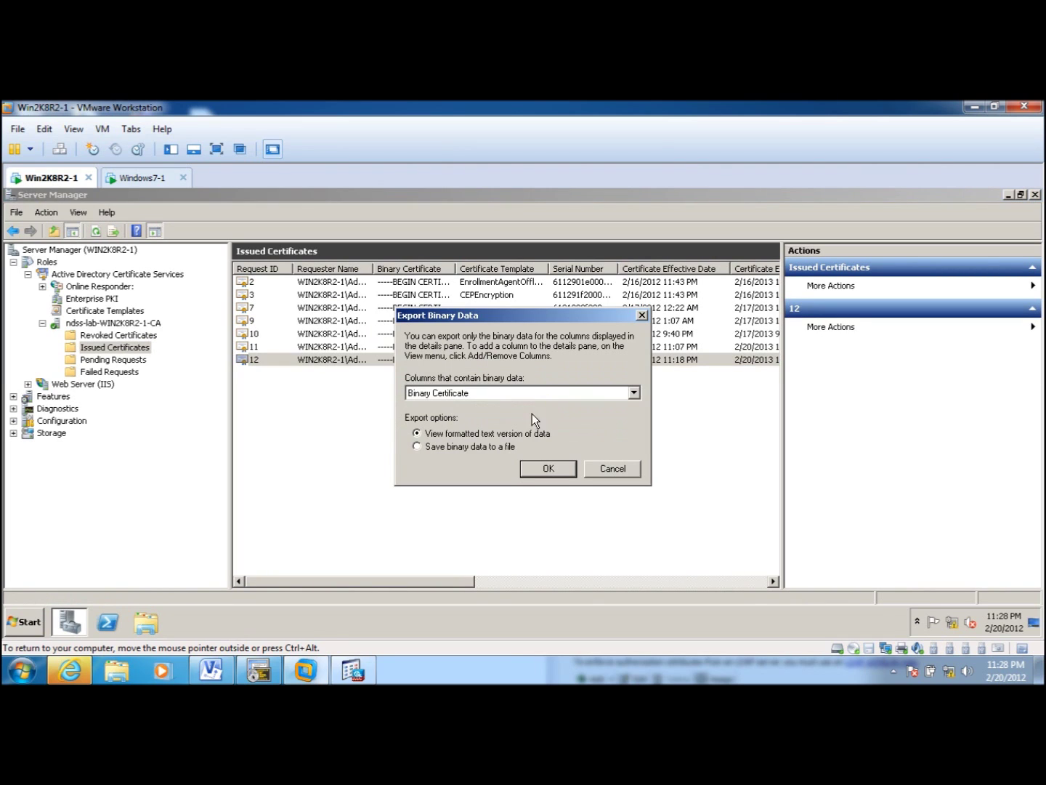
click(444, 448)
click(546, 468)
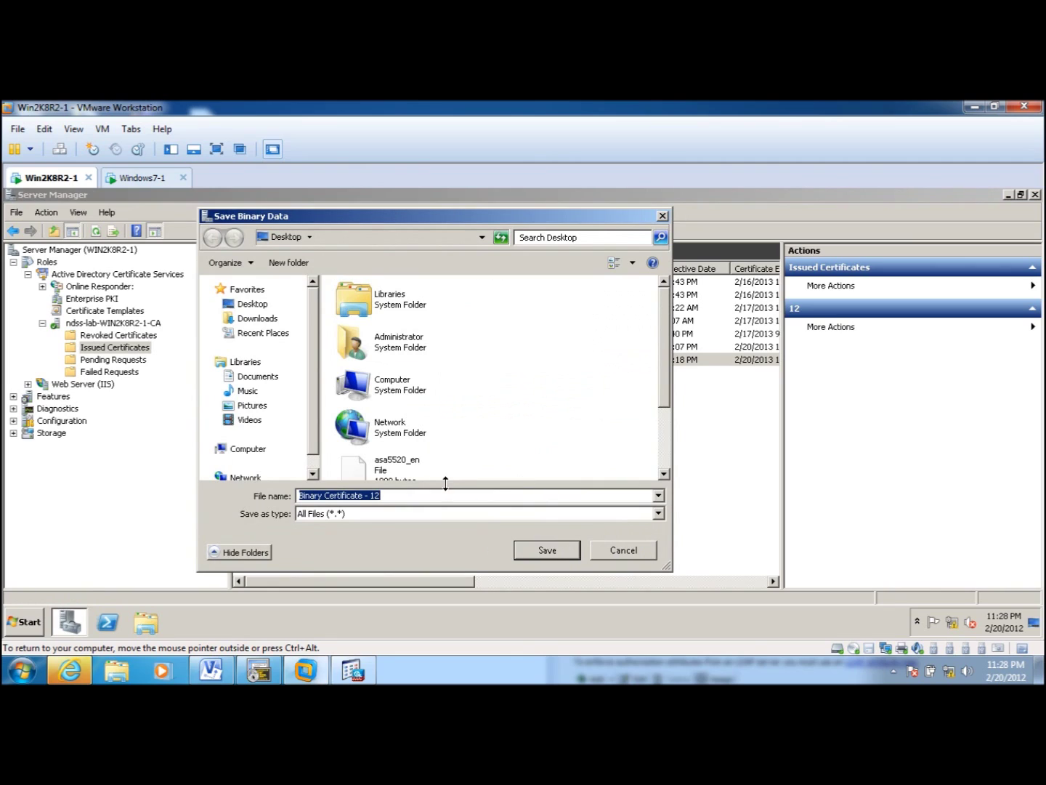
text(cl)
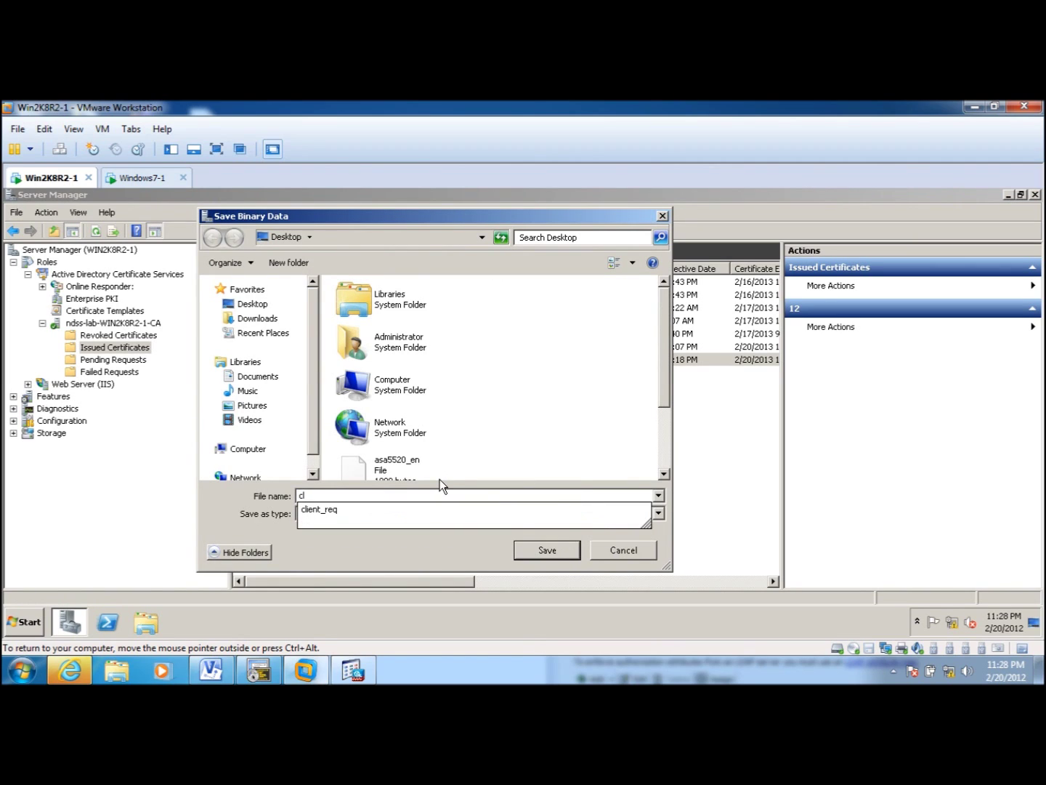
text(ient-cert)
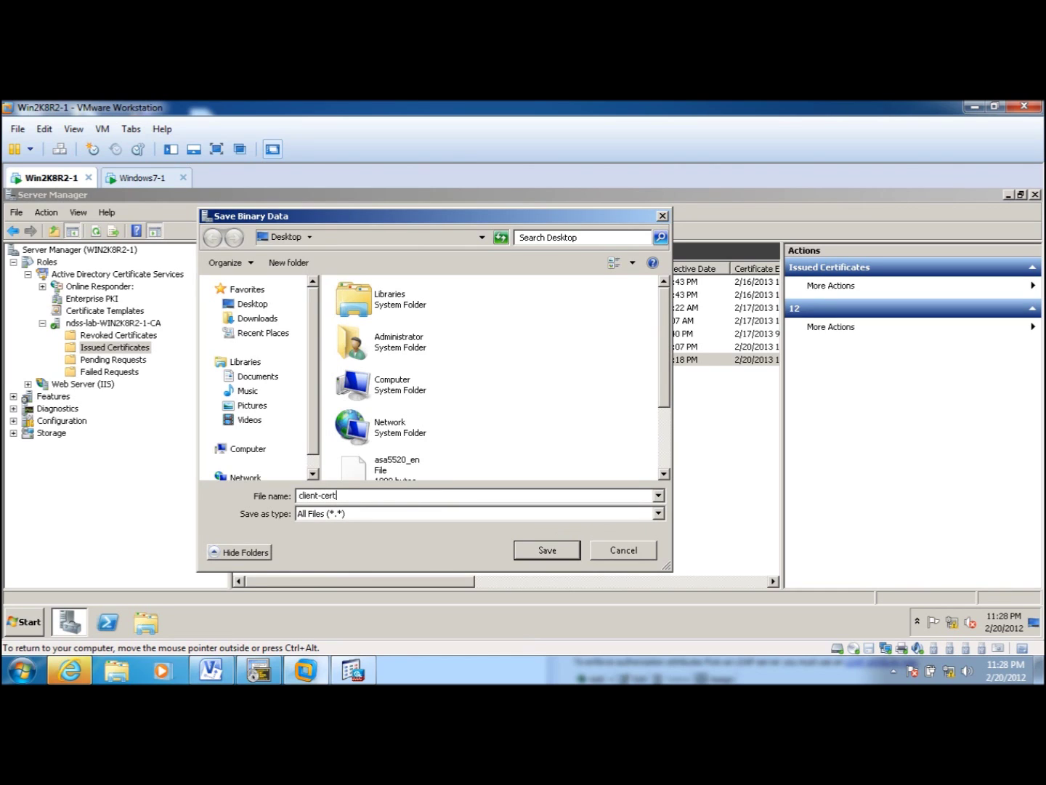
click(547, 552)
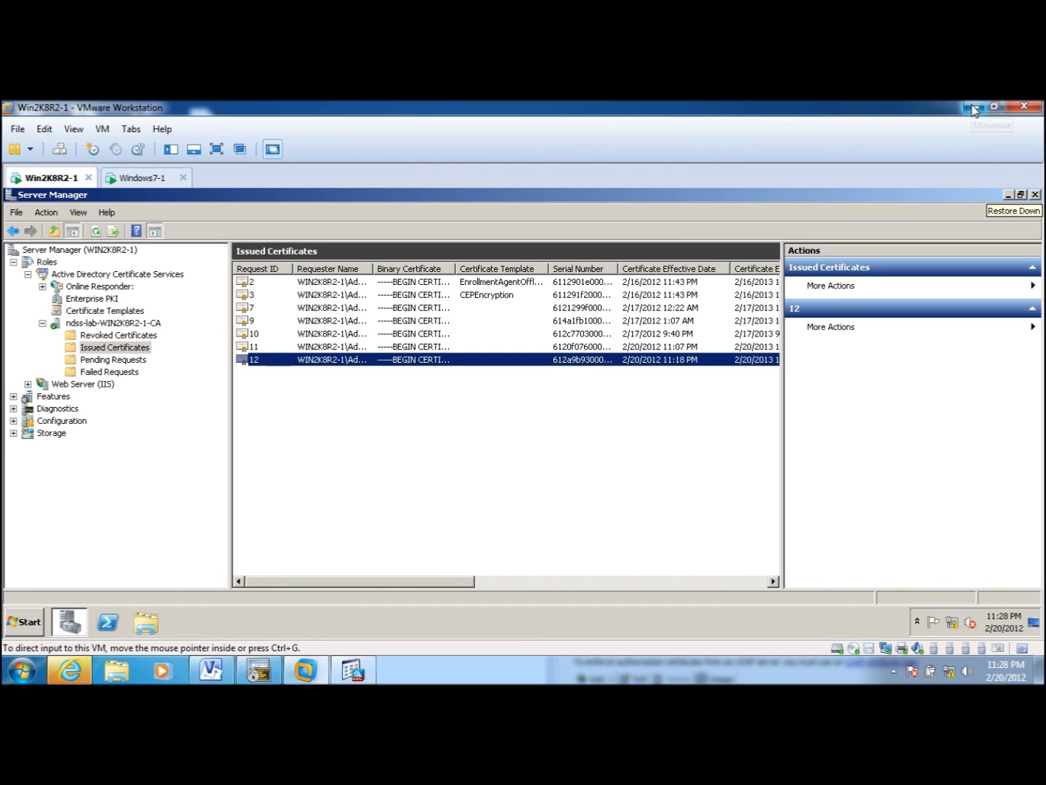
- Hide Server Manager and copy client-cert from the server VM onto the host desktop
click(975, 108)
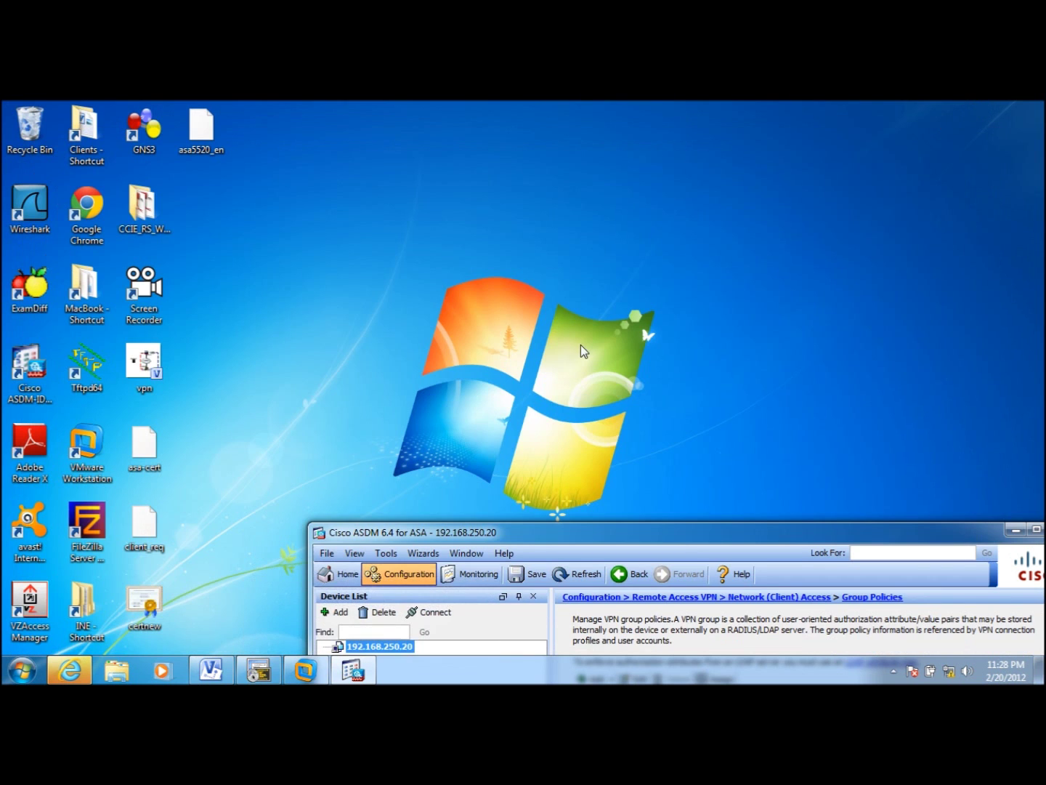
drag(536, 537, 357, 101)
click(305, 672)
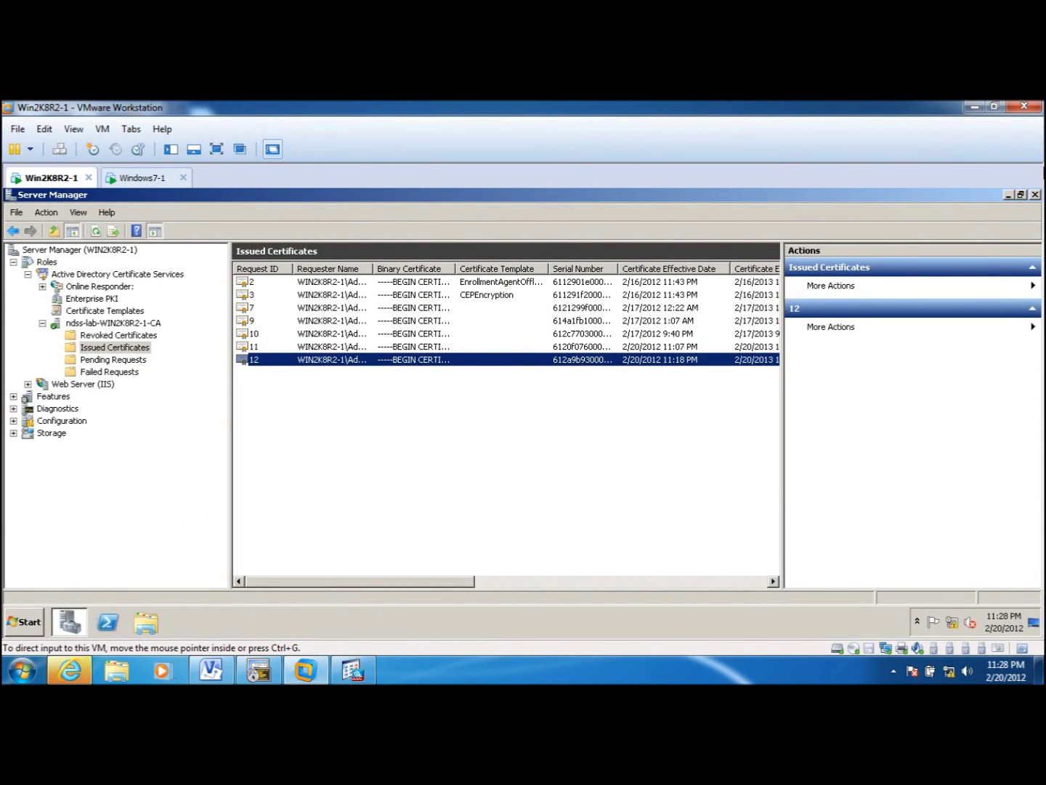
click(1010, 195)
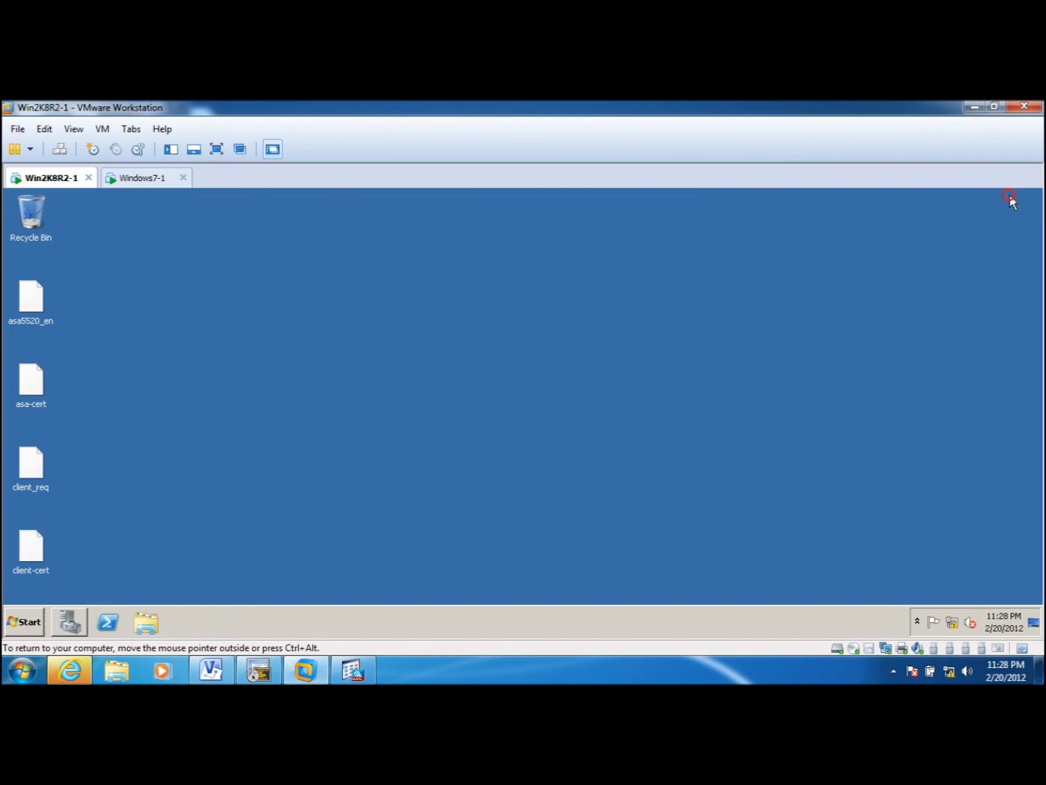
double_click(508, 107)
click(258, 102)
double_click(259, 102)
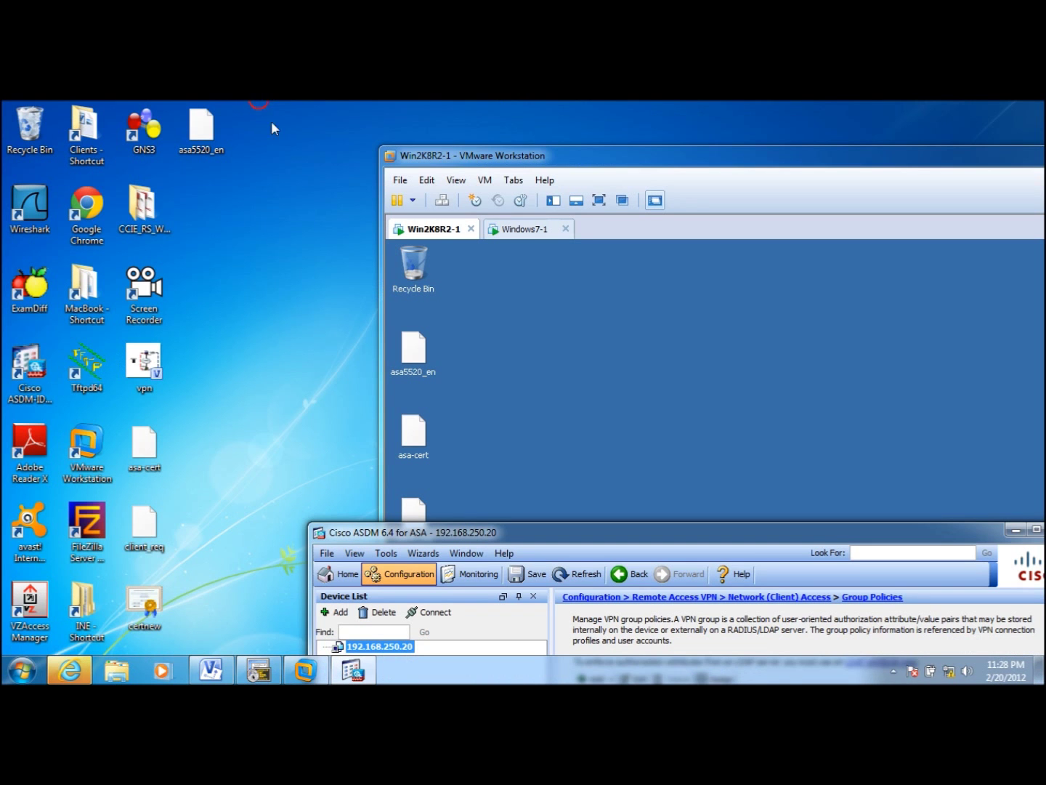
click(540, 446)
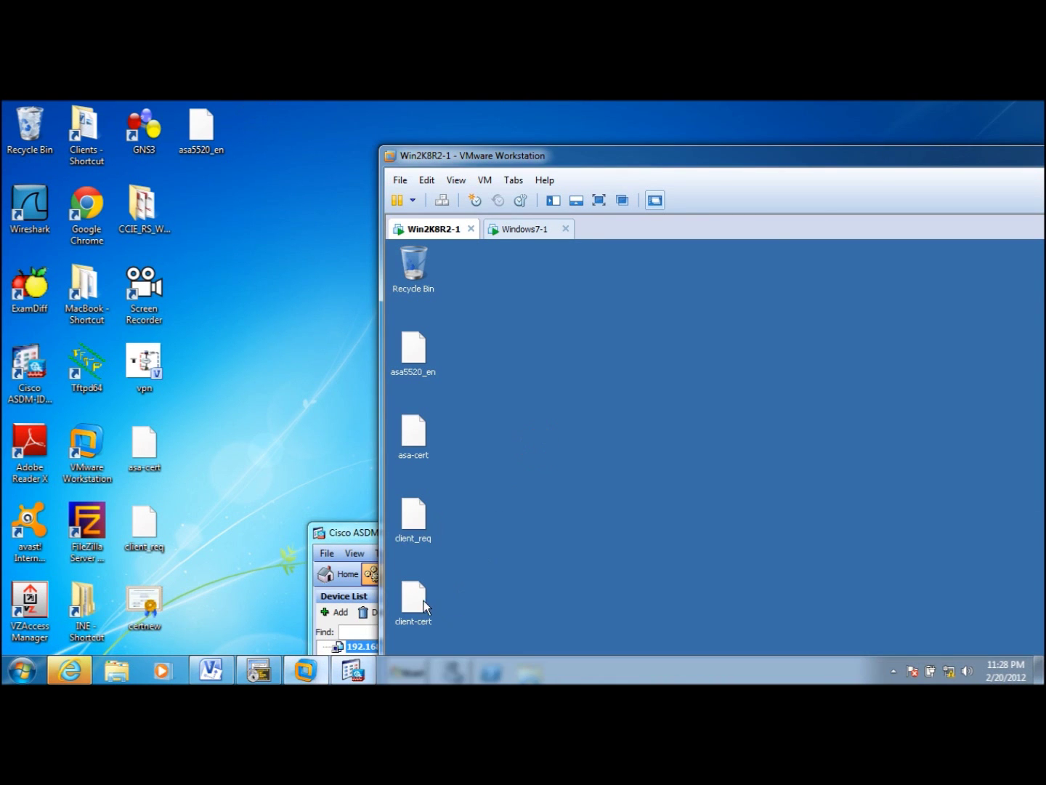
drag(425, 607, 253, 422)
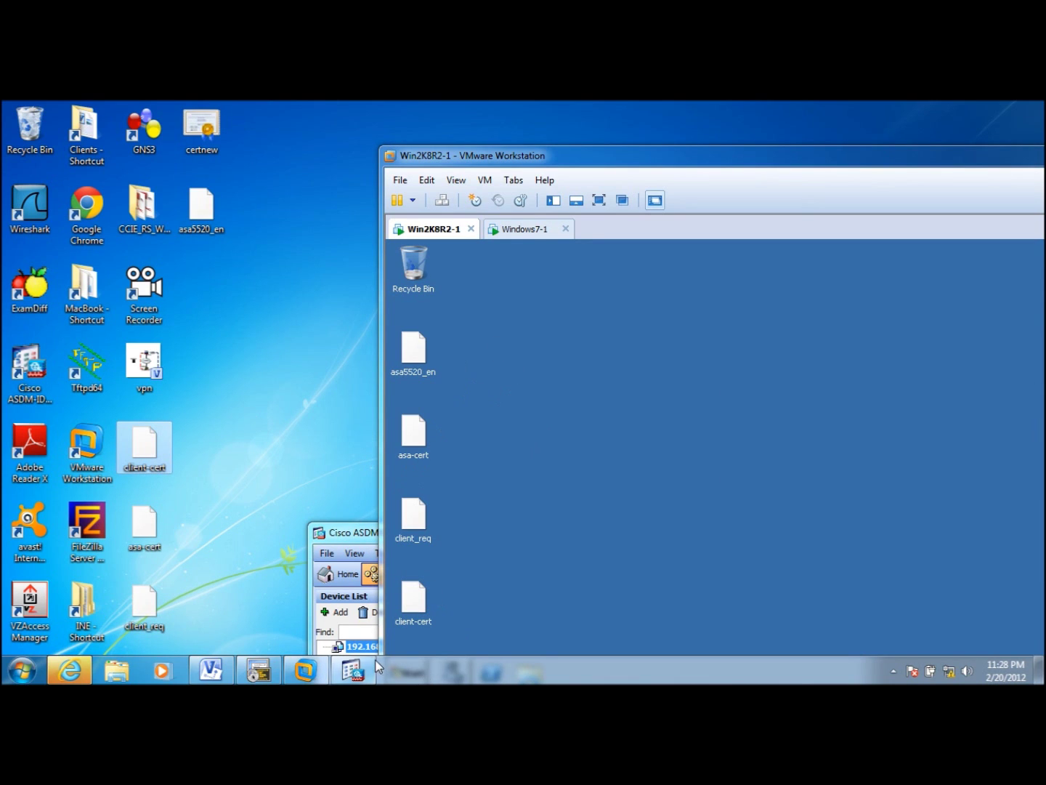
- Copy client-cert into the Windows7-1 desktop and bring back the Certificates console
click(524, 229)
drag(145, 450, 631, 598)
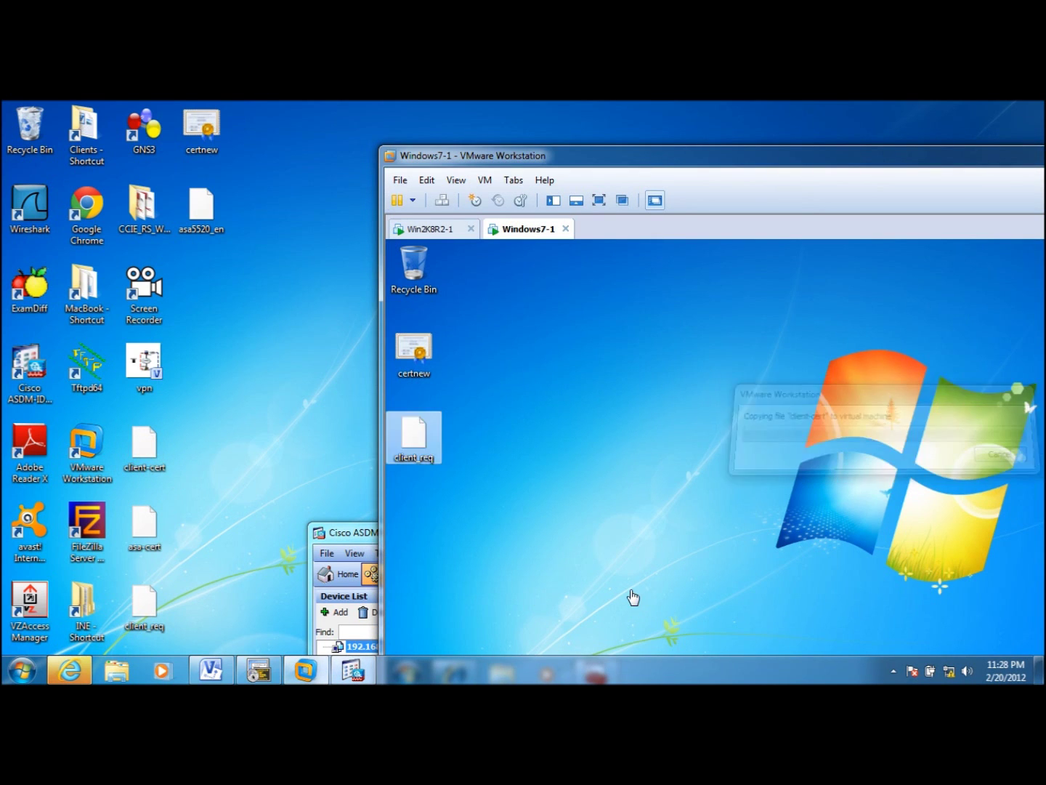
double_click(565, 153)
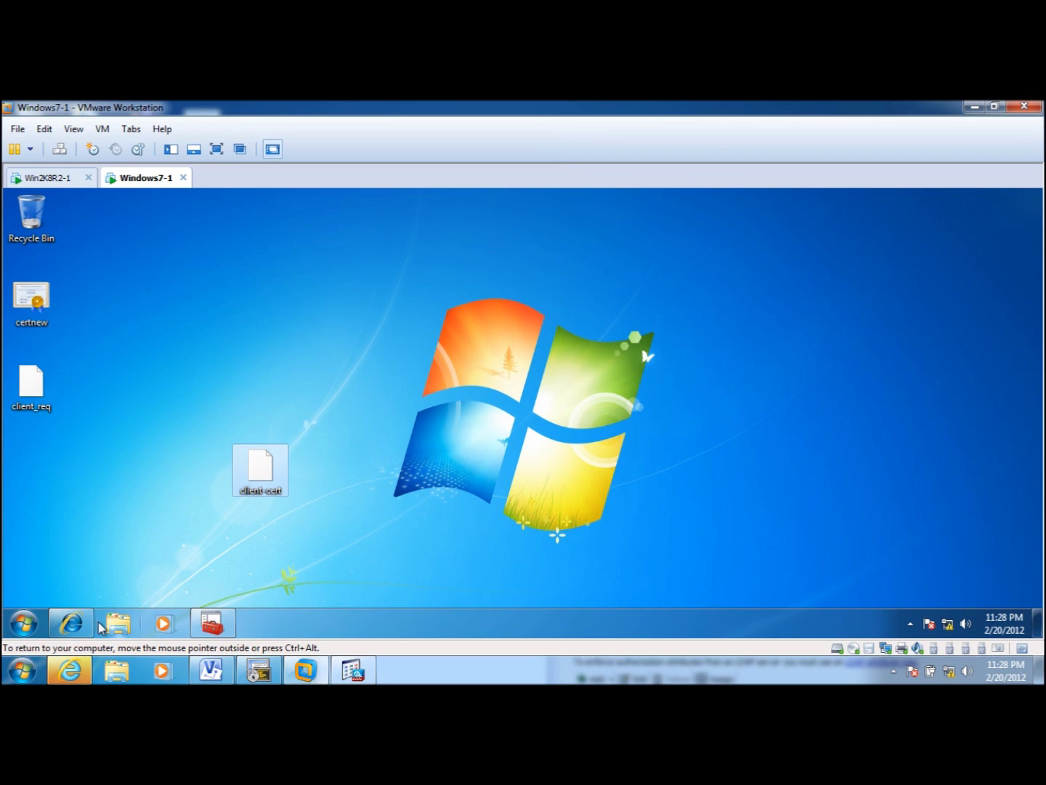
click(209, 625)
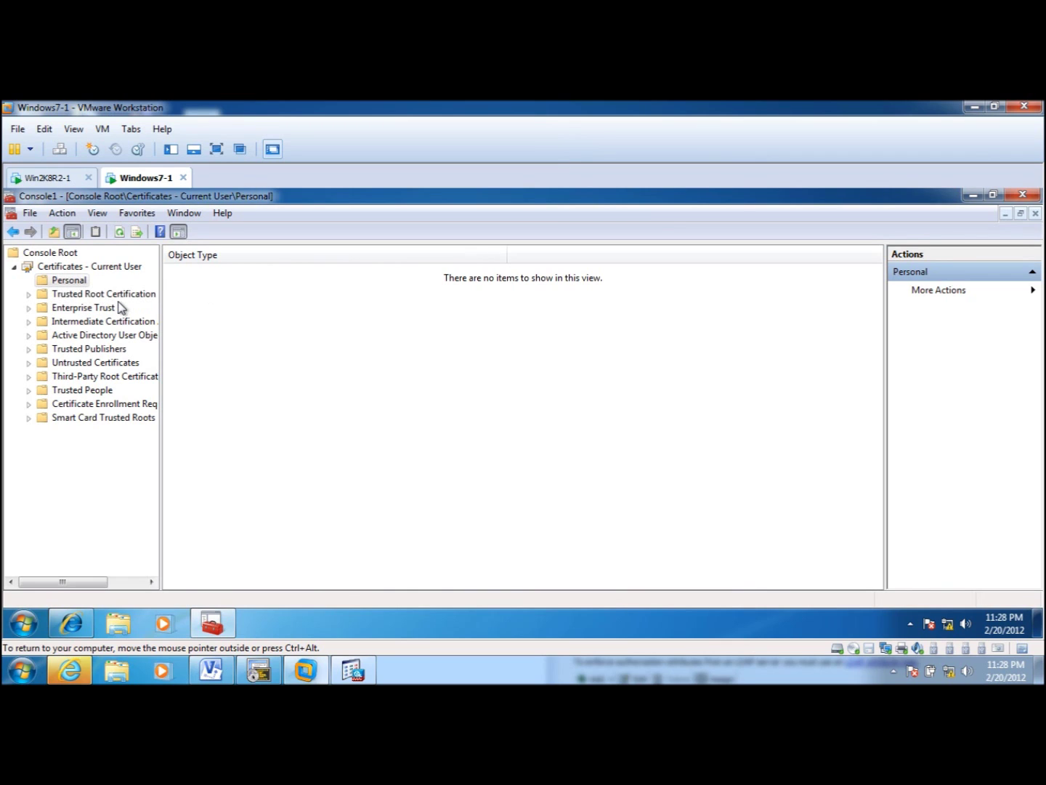
- Start a certificate import into Personal and select the client-cert file using All Files
right_click(71, 279)
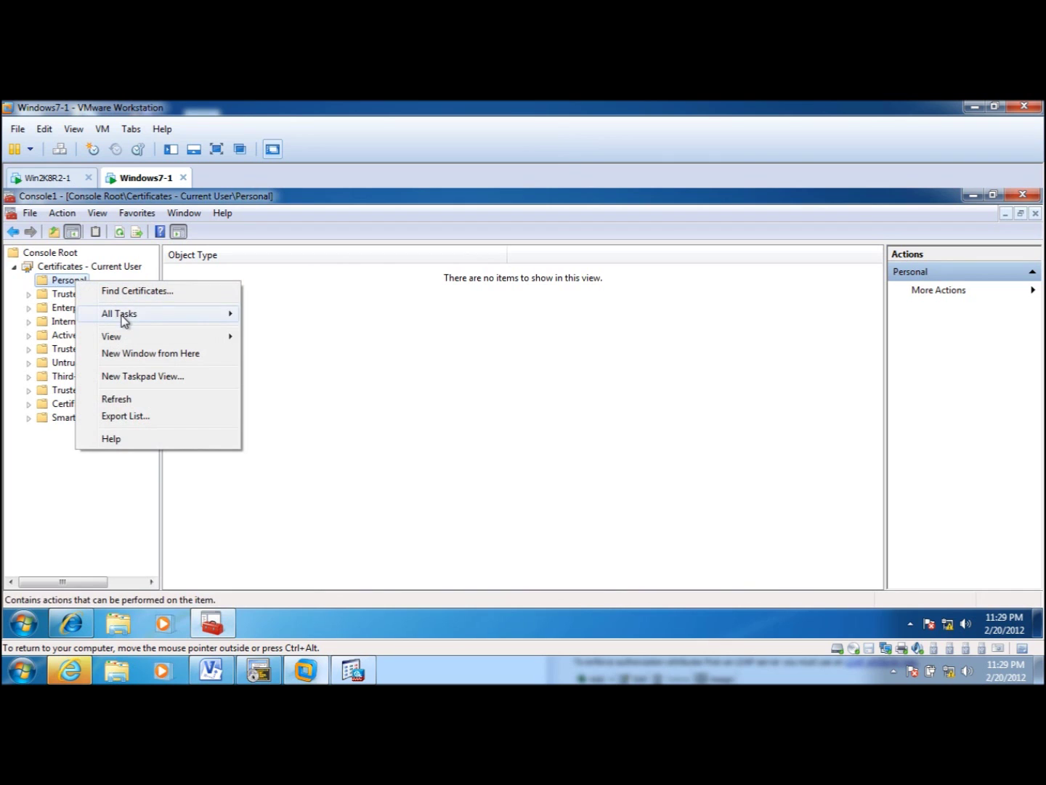
mouse_move(125, 314)
click(298, 354)
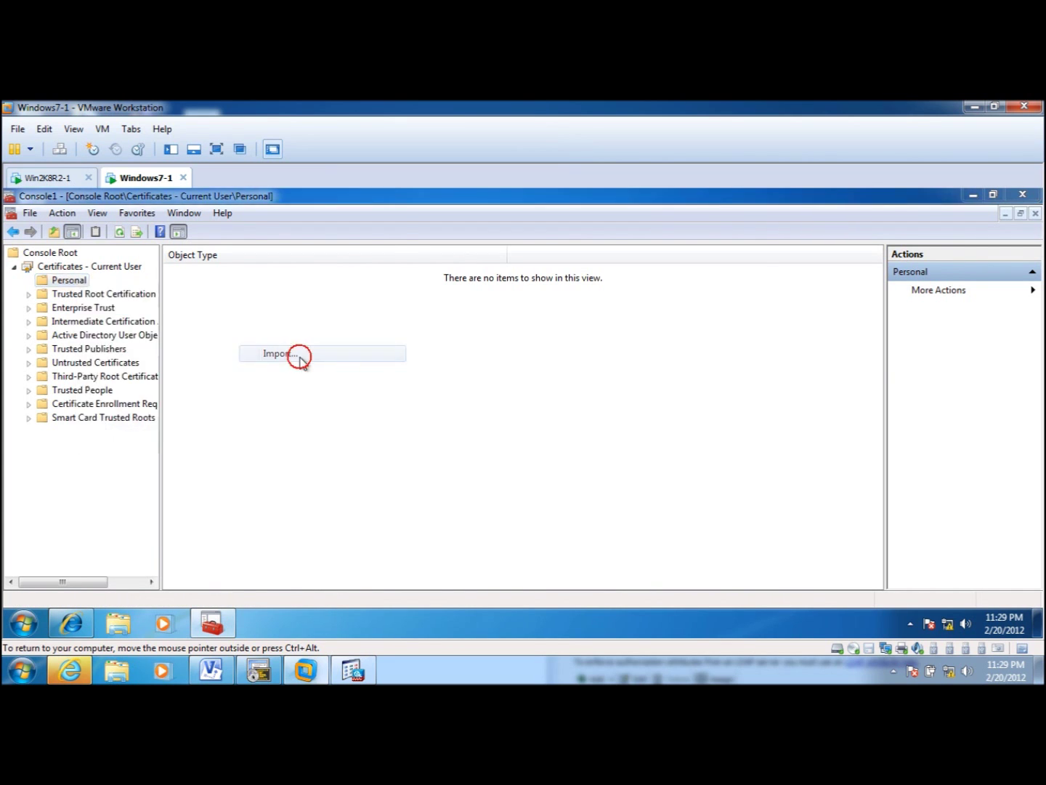
click(292, 527)
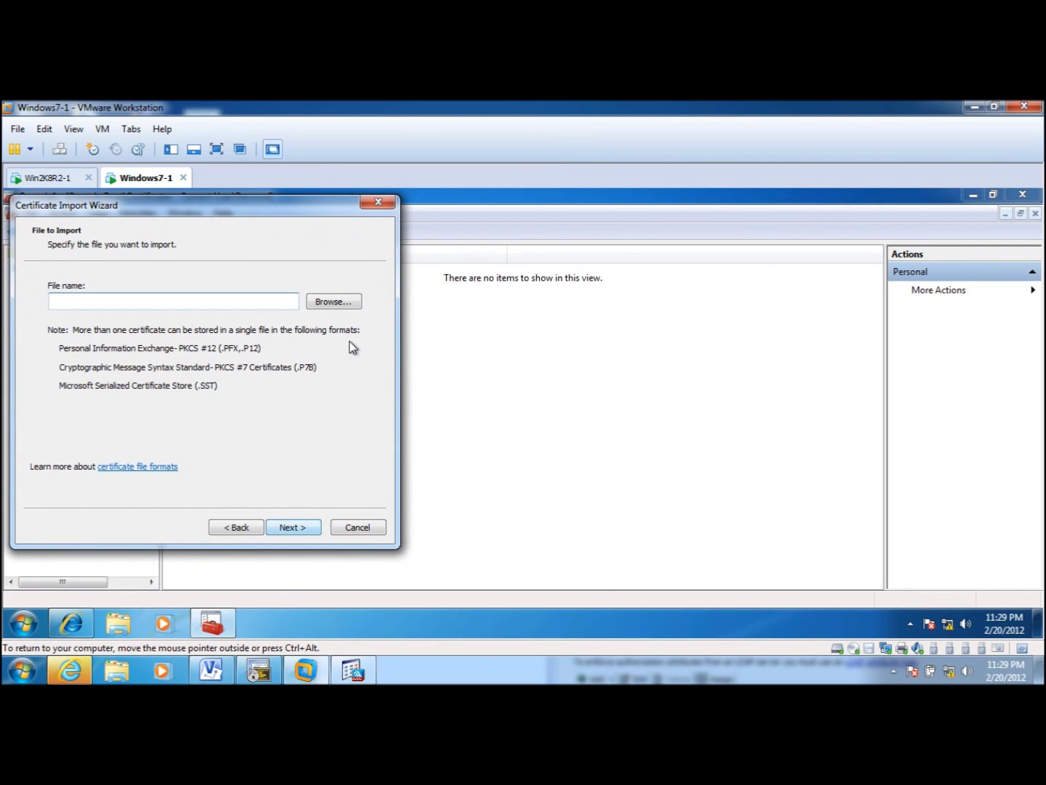
click(335, 302)
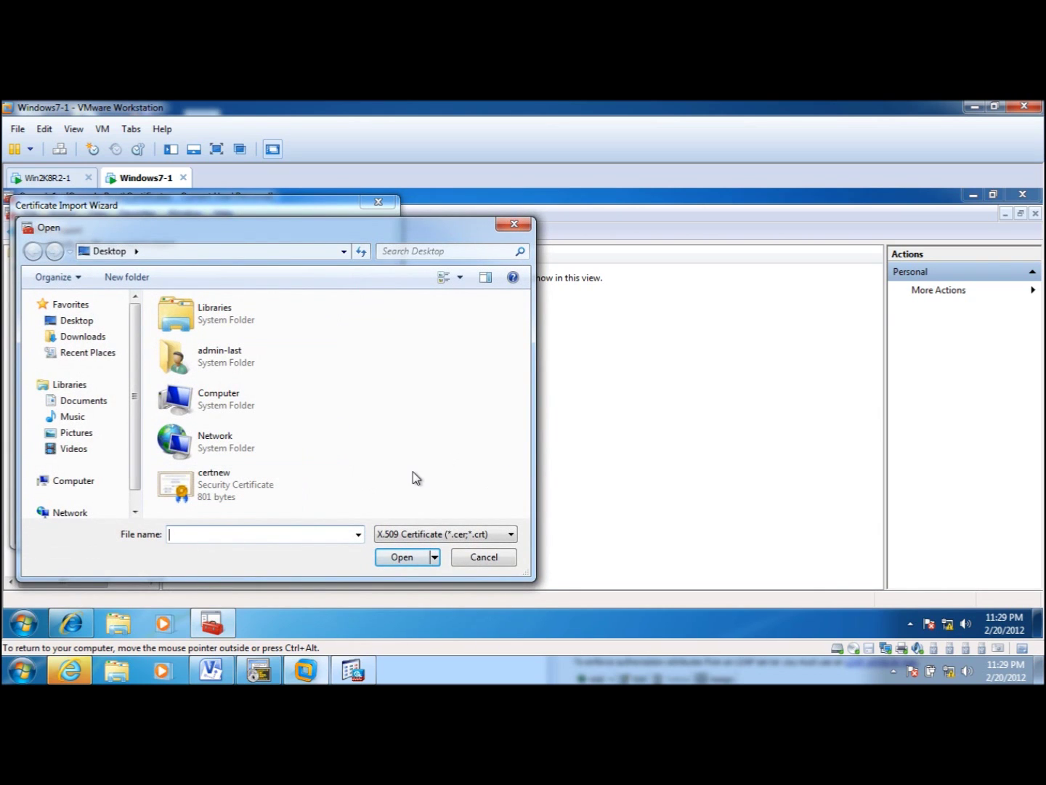
click(455, 536)
click(445, 619)
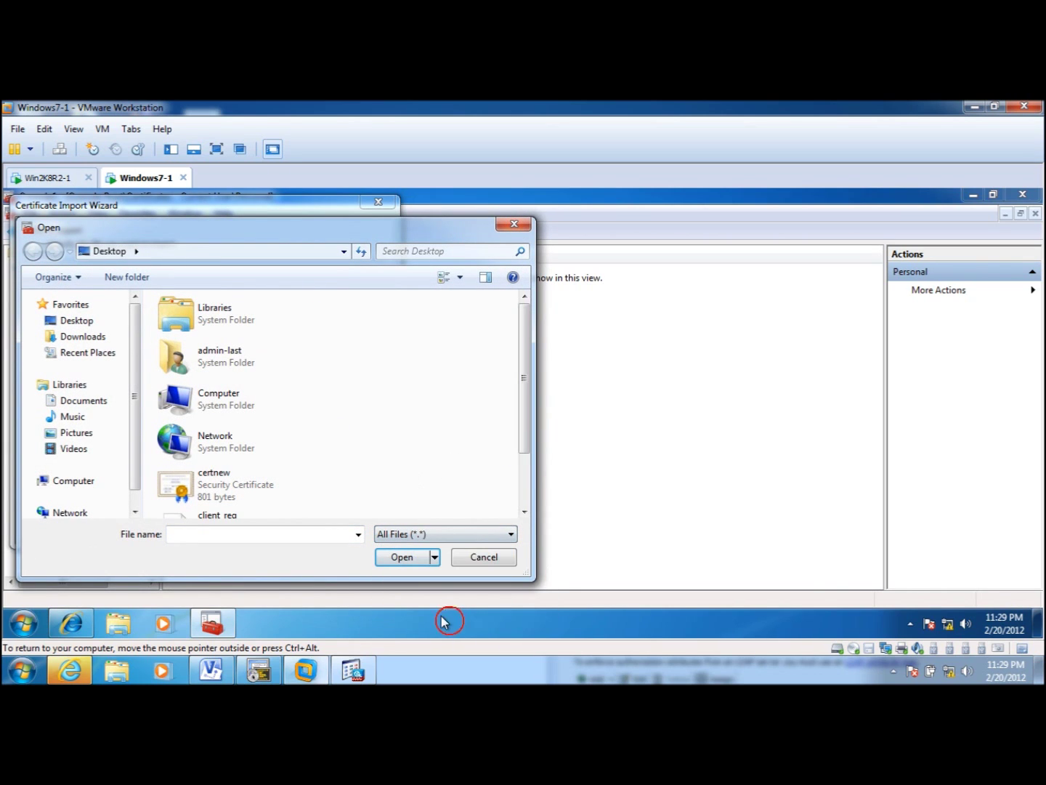
drag(520, 426, 523, 501)
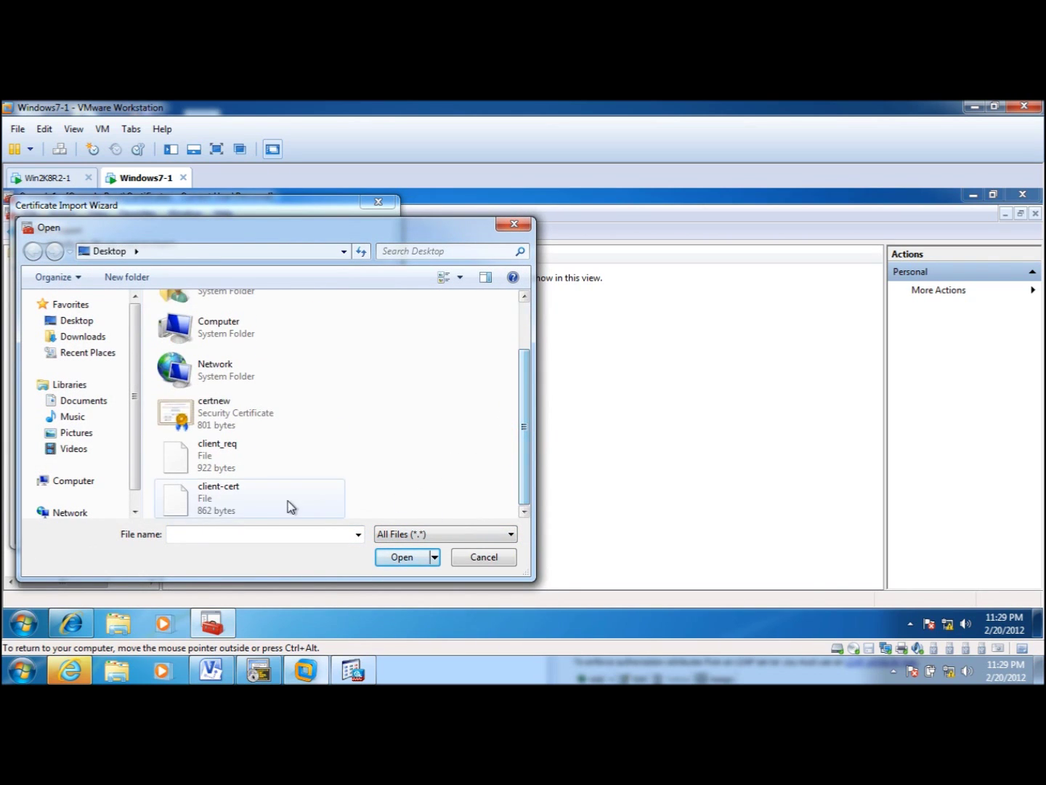
click(233, 498)
click(401, 558)
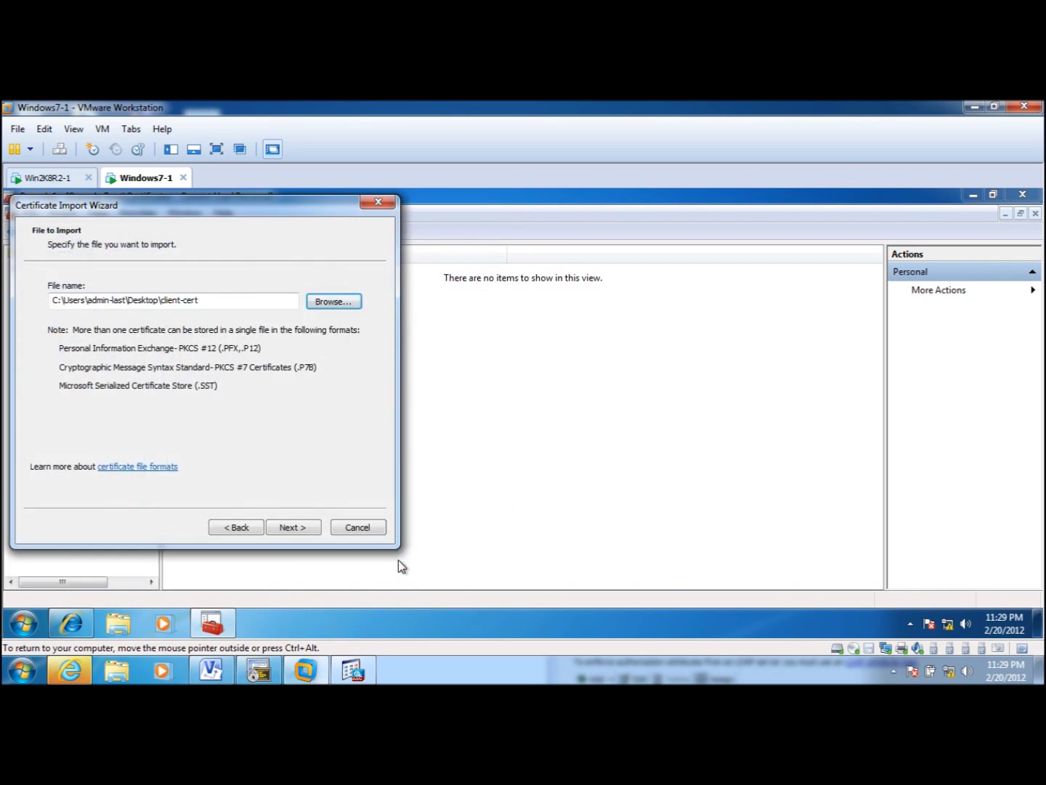
- Complete the import of client-cert into the Personal store
click(292, 528)
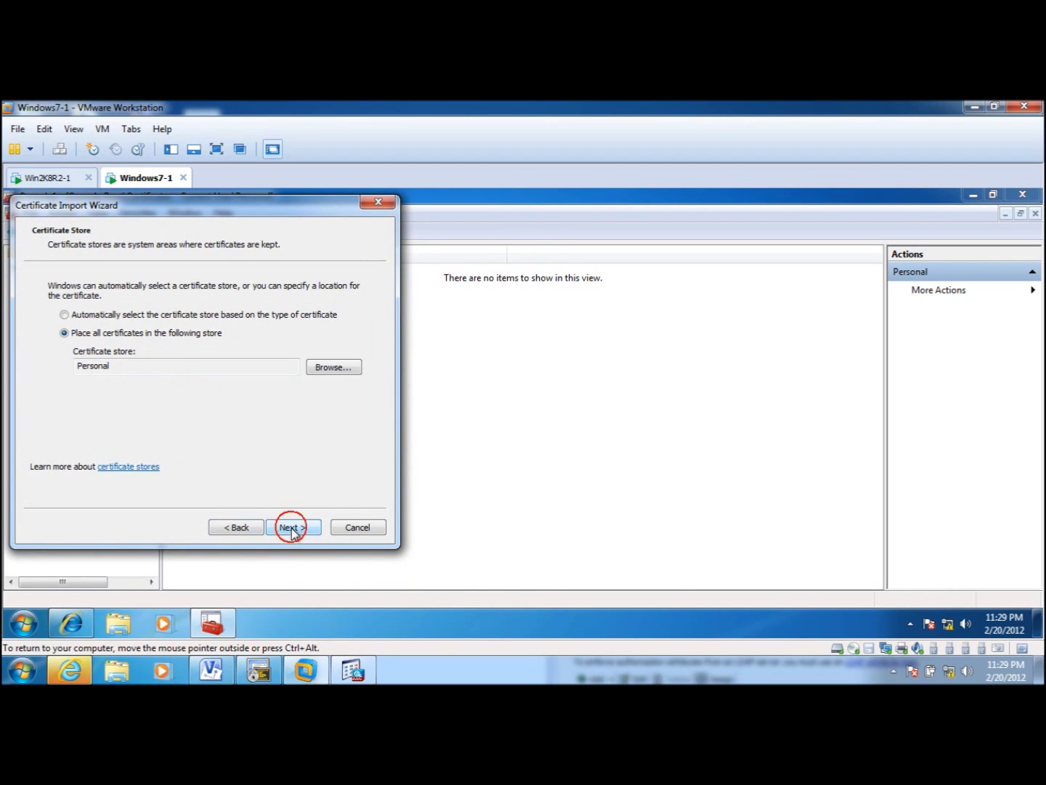
click(292, 528)
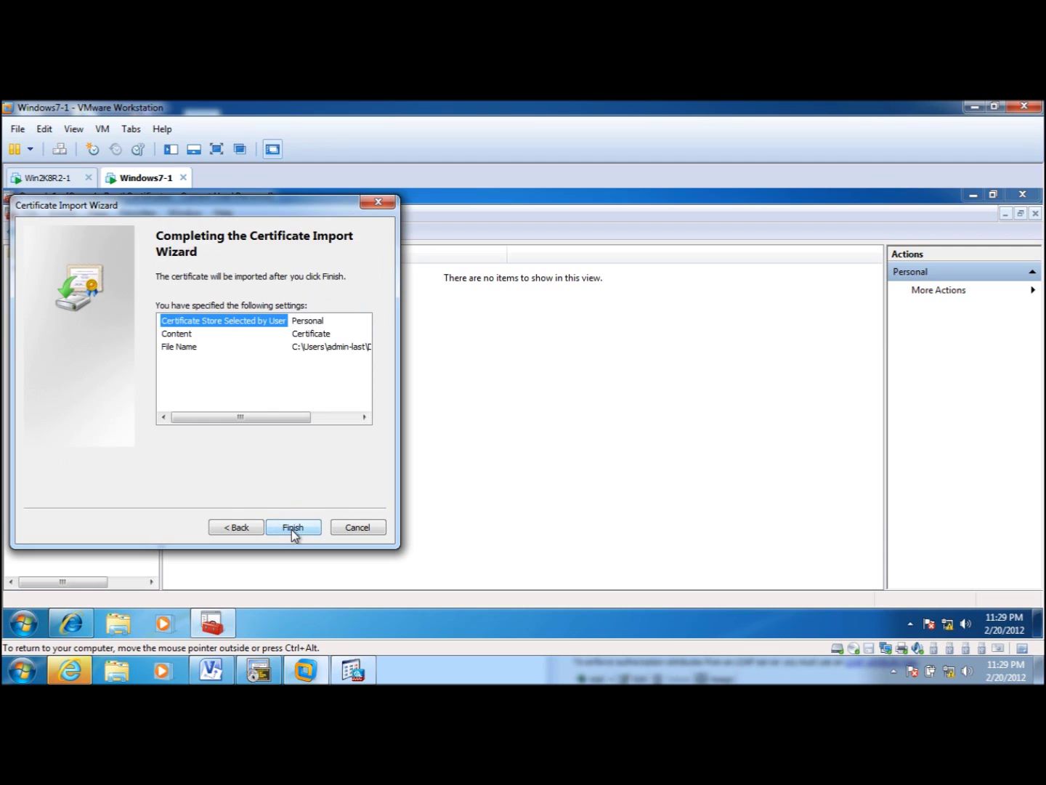
click(290, 529)
click(582, 462)
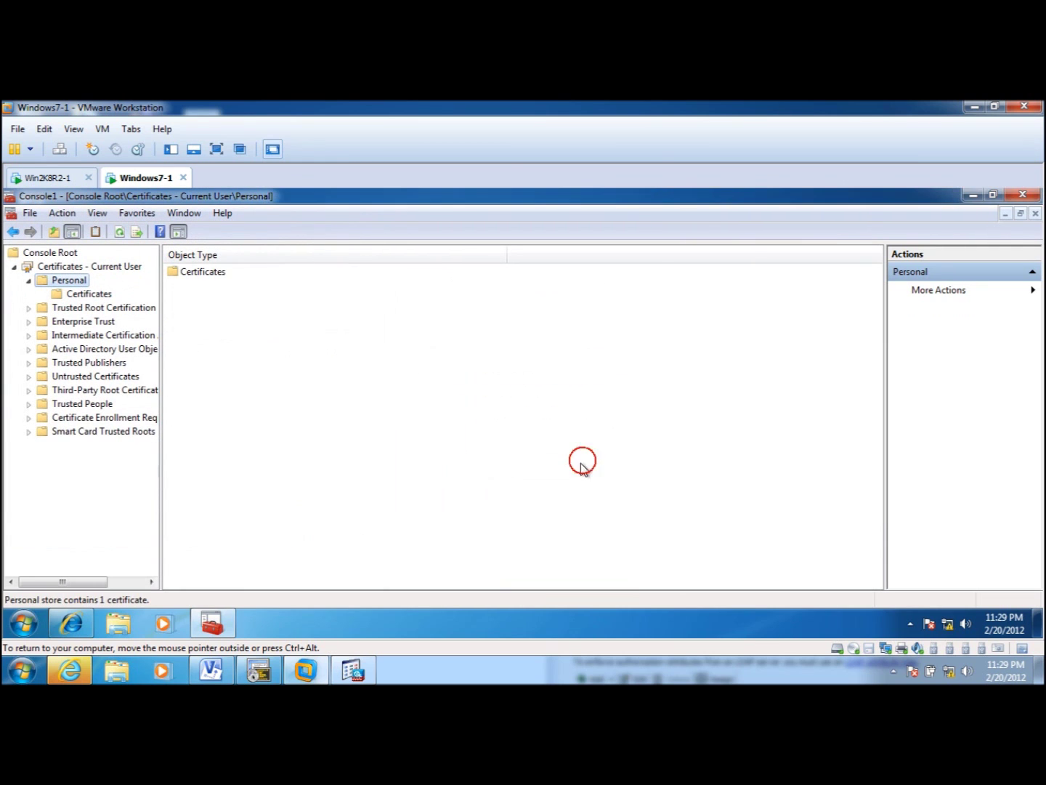
- Verify the cisco certificate in Personal and the ndss-lab-WIN2K8R2-1-CA root in Trusted Root
click(77, 296)
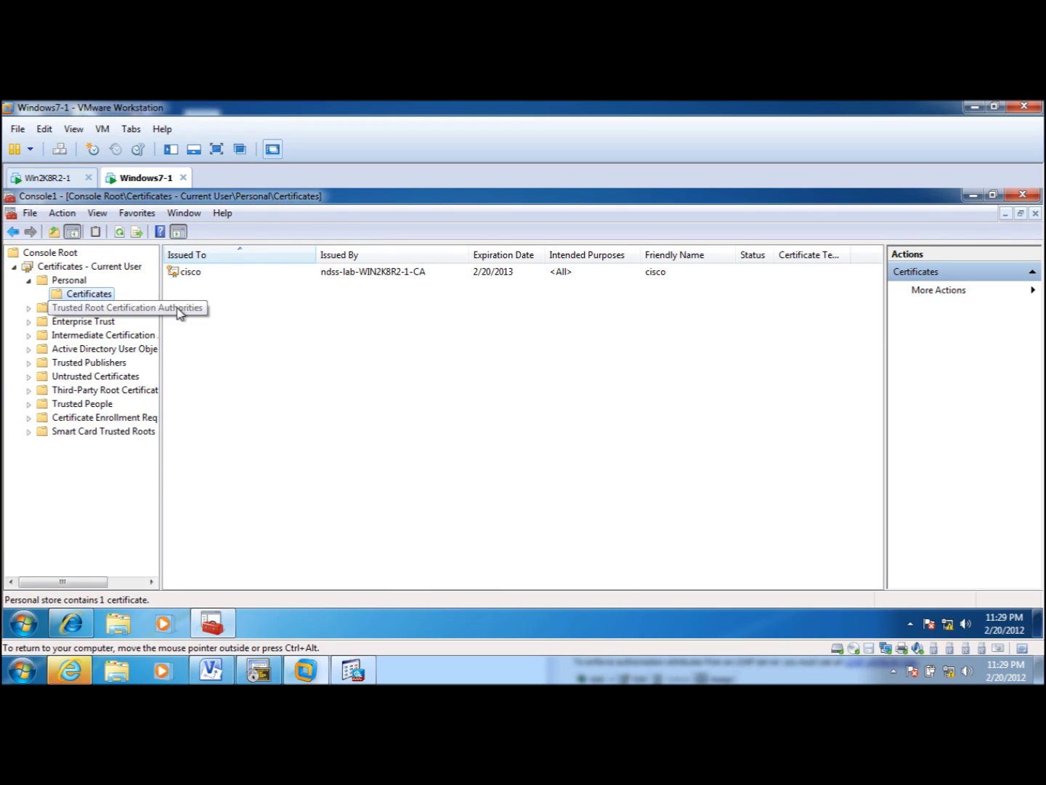
click(195, 278)
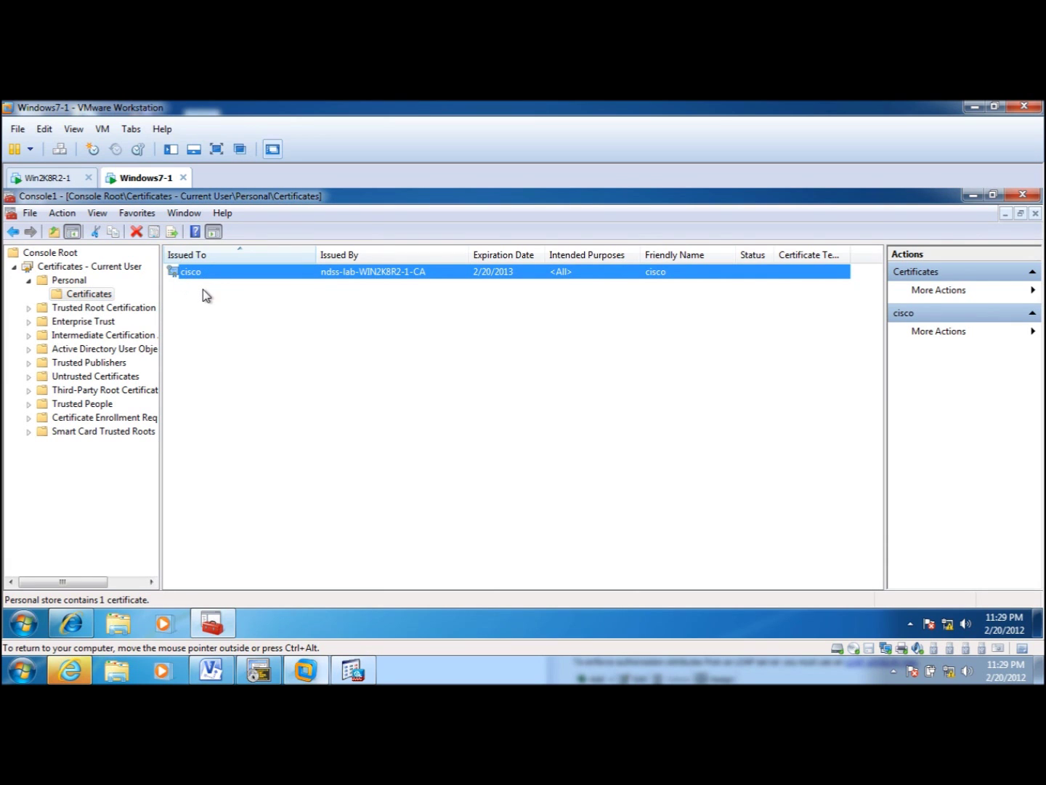
click(28, 307)
click(82, 322)
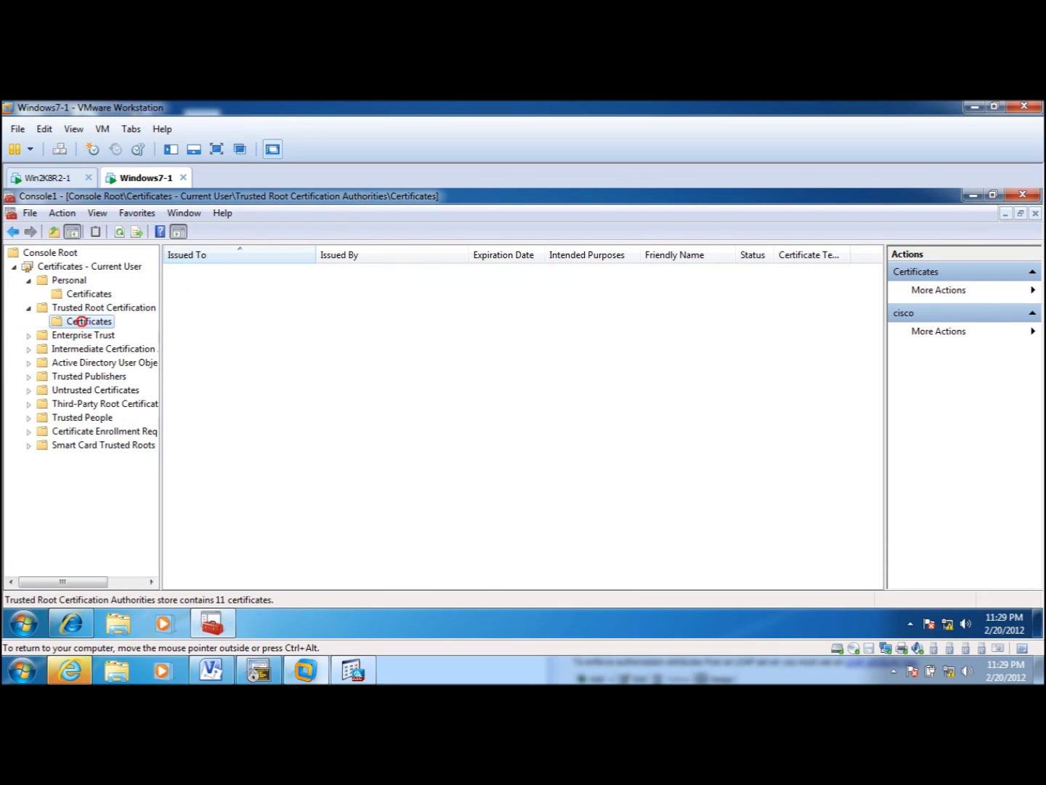
click(219, 373)
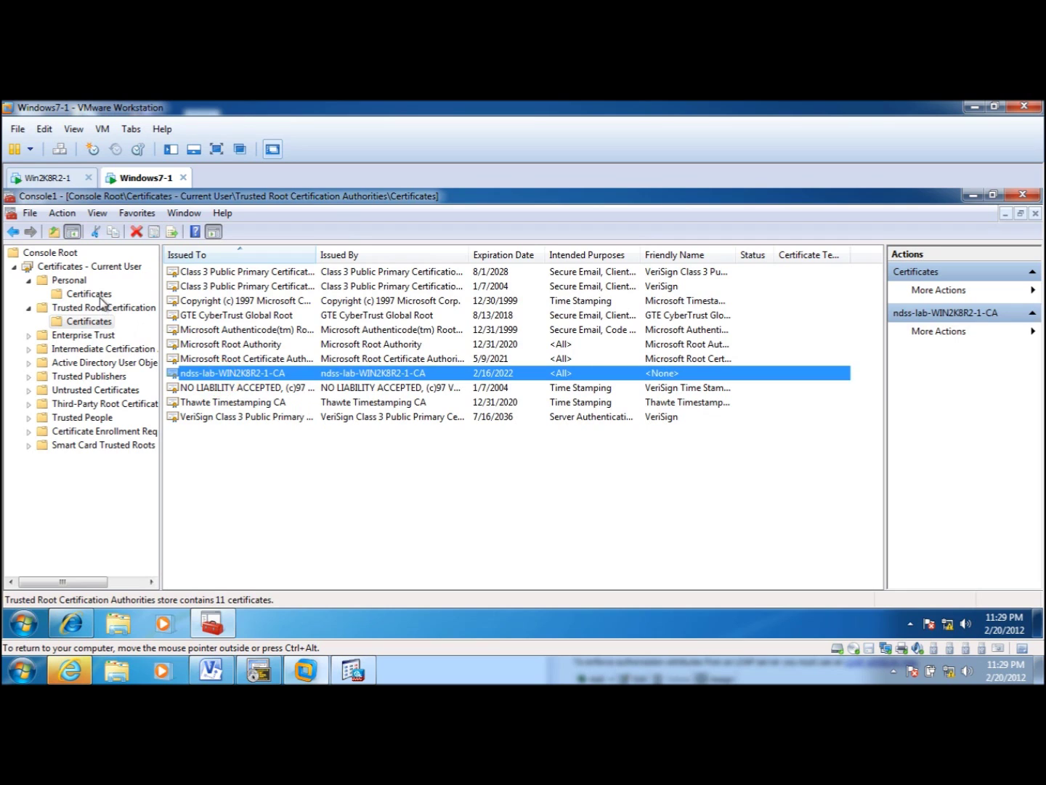
click(88, 294)
click(973, 194)
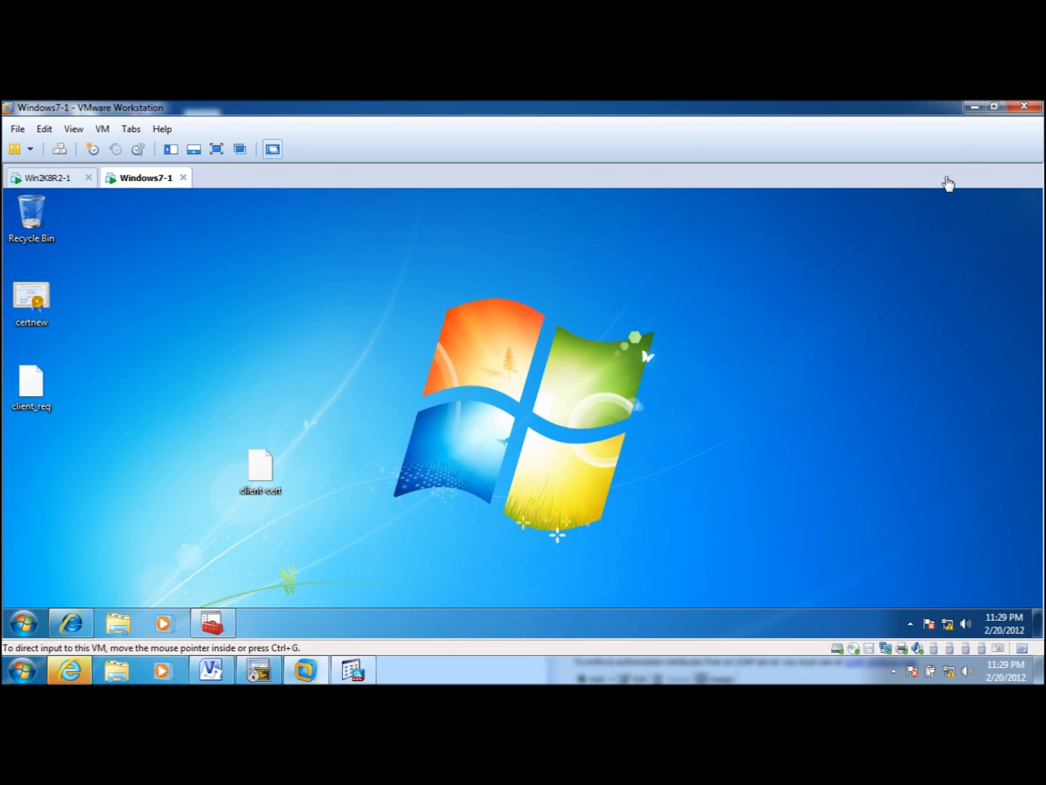
- Open AnyConnect from the system tray and enter 192.168.250.20 as the VPN server address
click(908, 624)
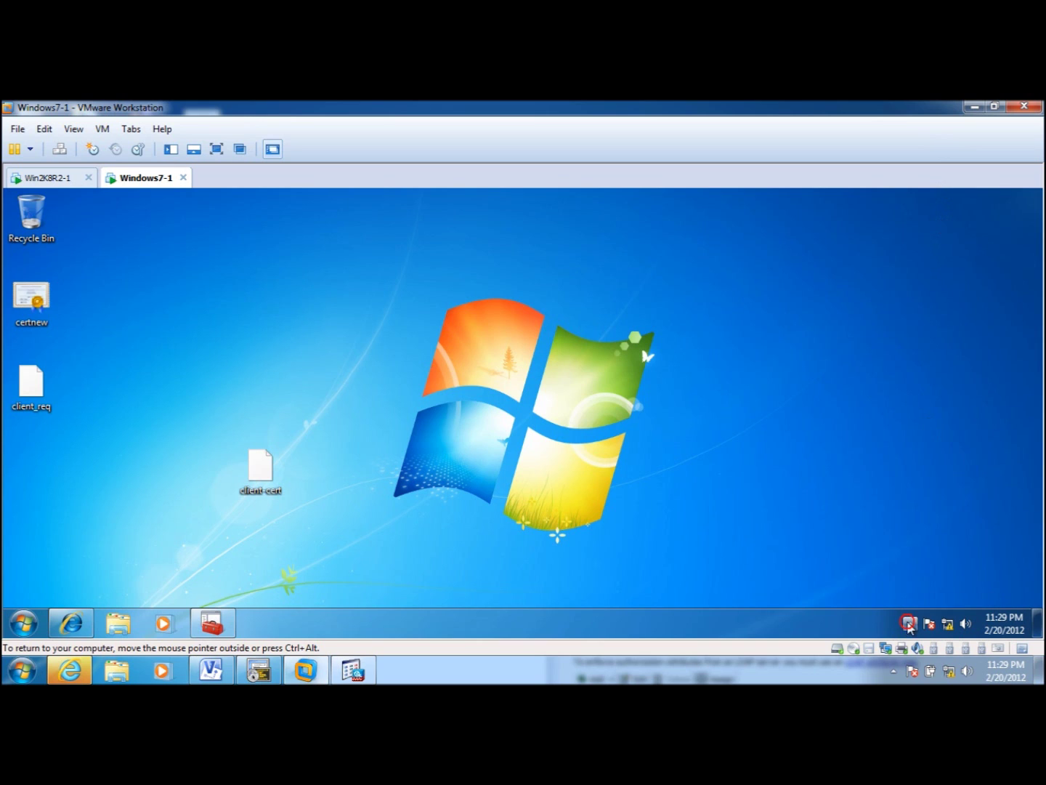
click(934, 546)
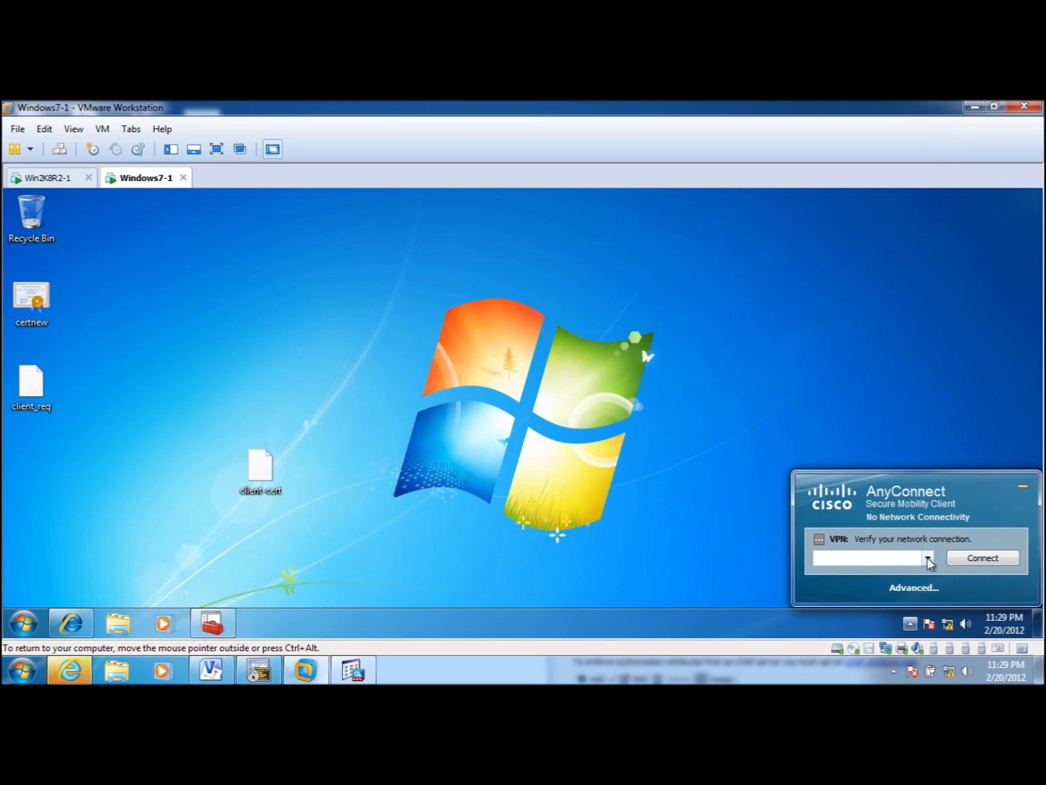
click(873, 561)
click(211, 670)
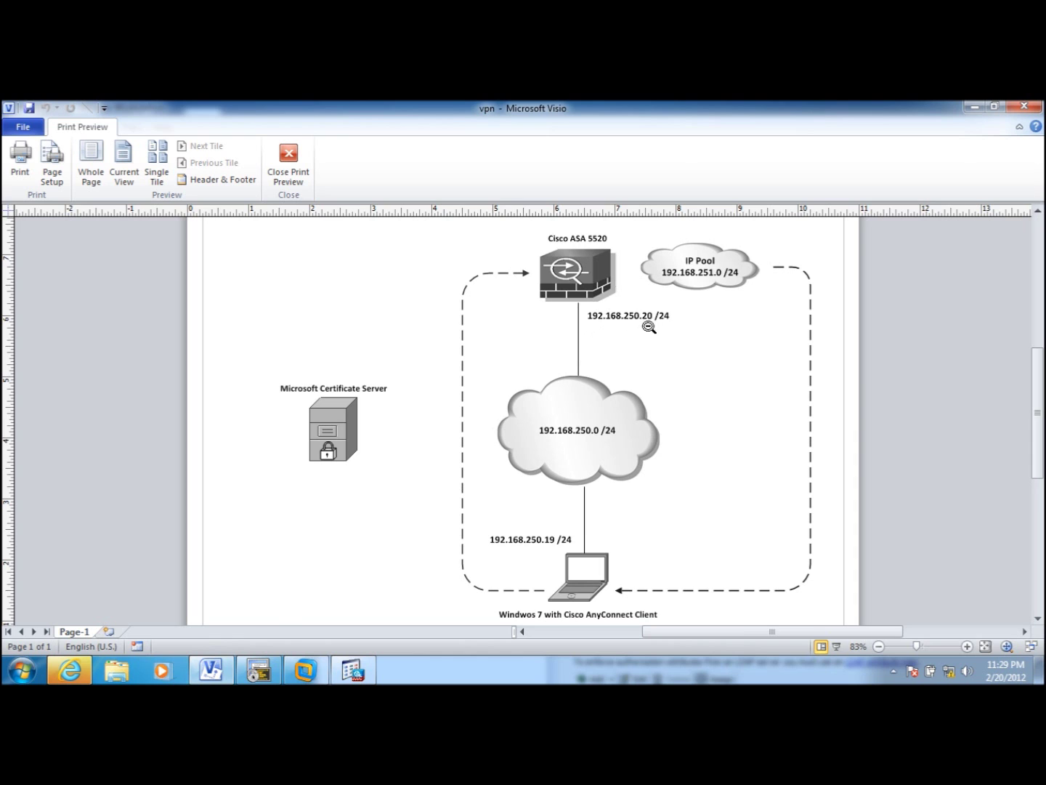
click(975, 108)
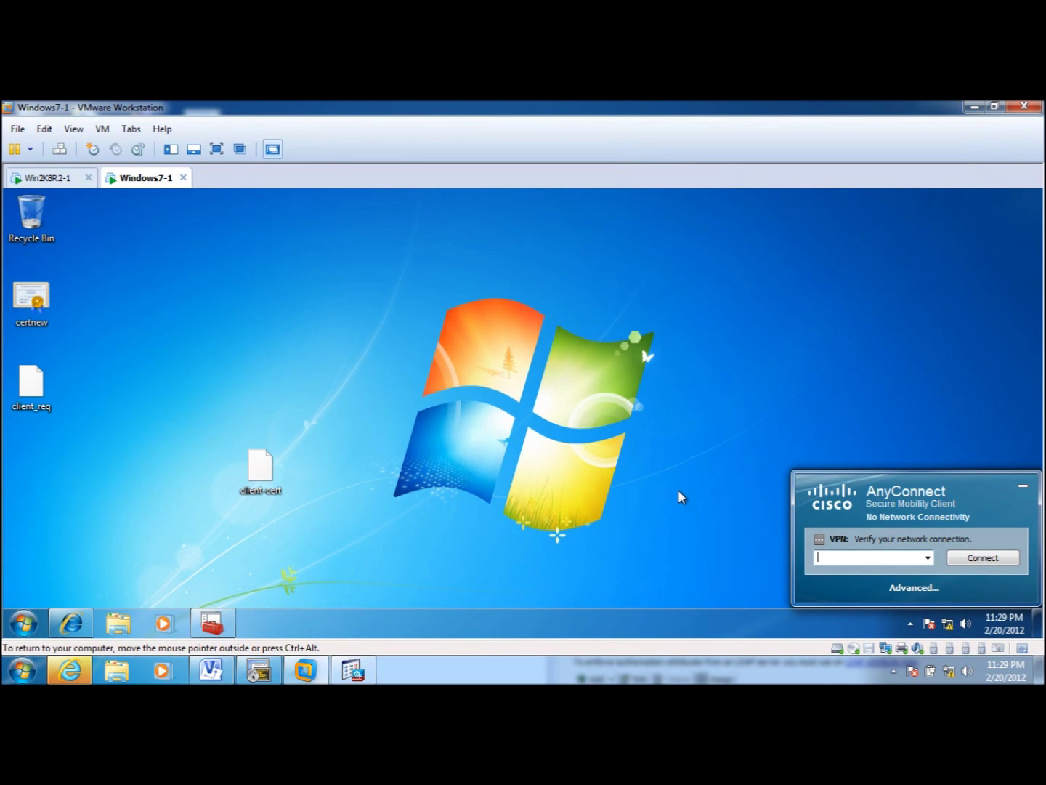
text(192.168.250.20)
- Clear AnyConnect's Message History, try connecting to 192.168.250.20, and dismiss the connection error
click(918, 588)
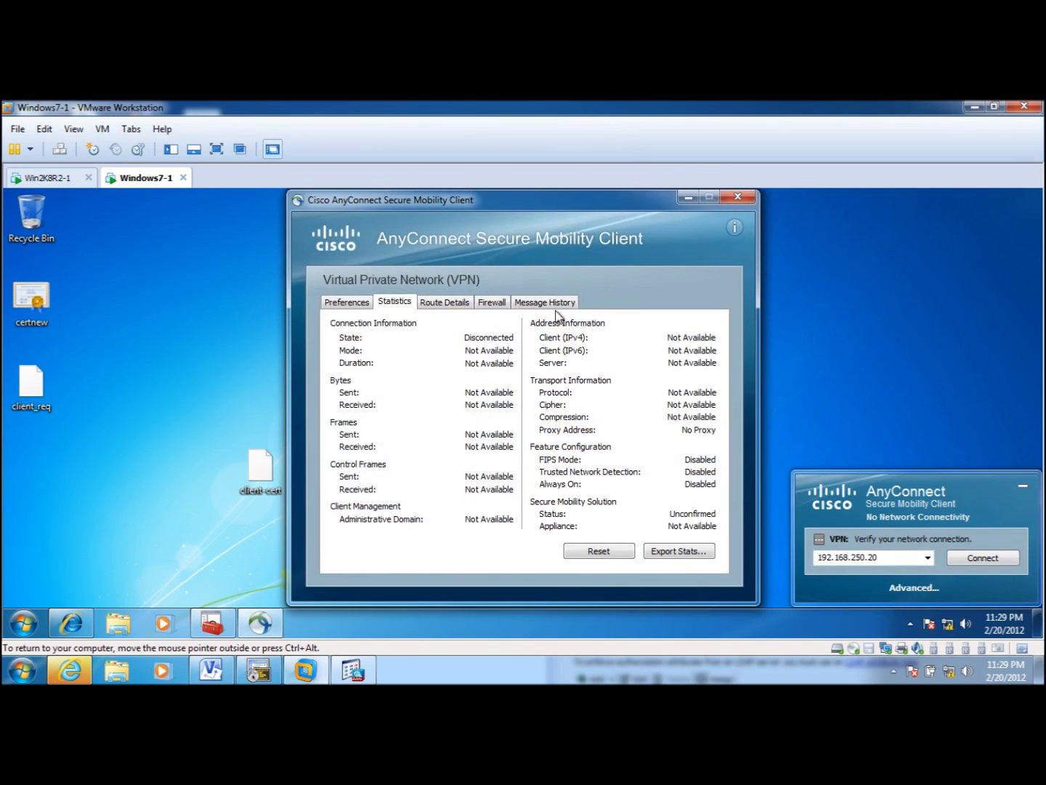
click(560, 302)
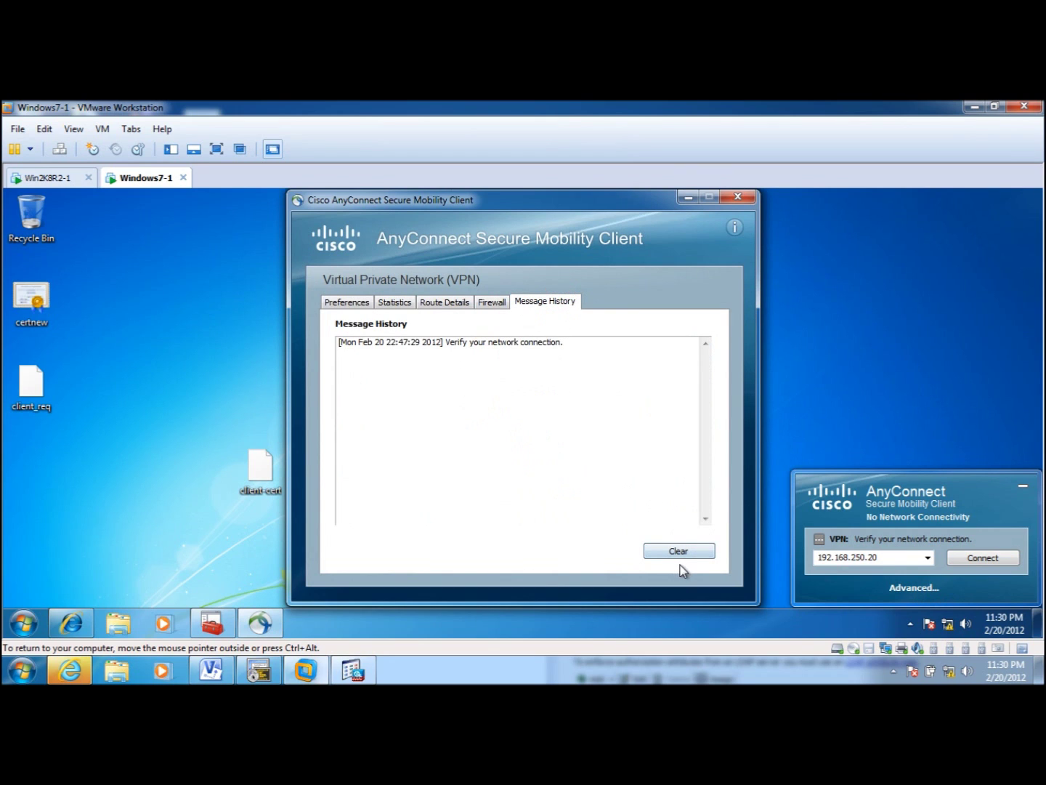
click(681, 553)
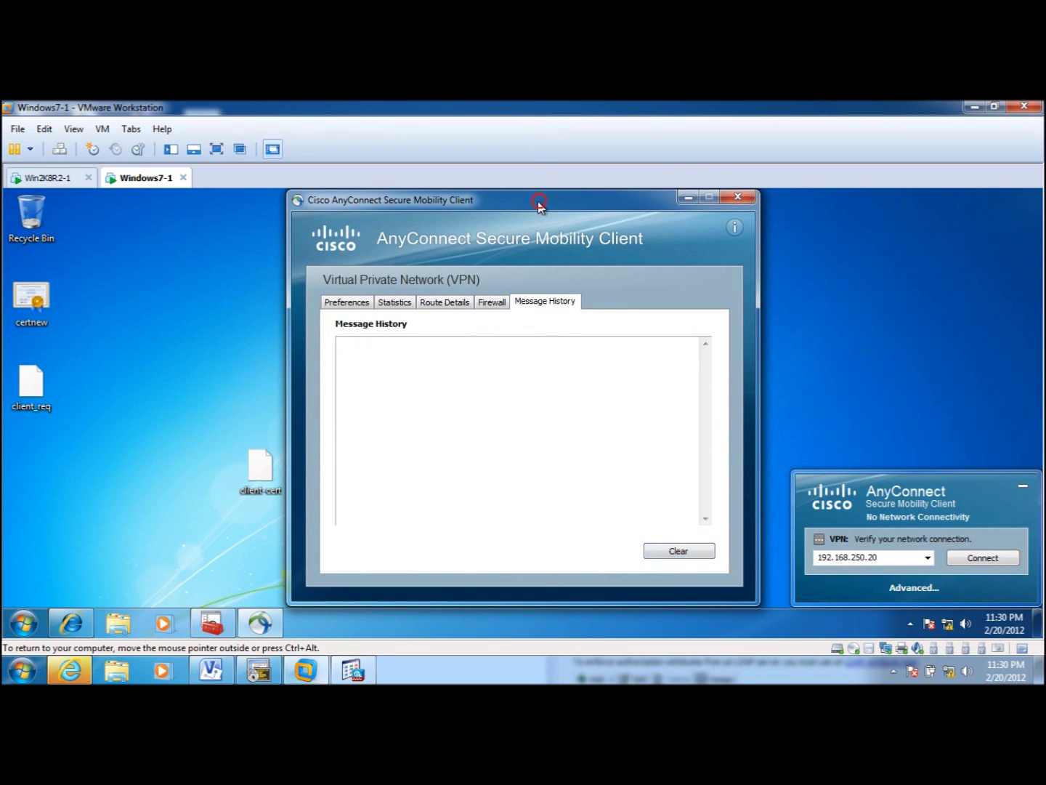
drag(540, 204, 336, 219)
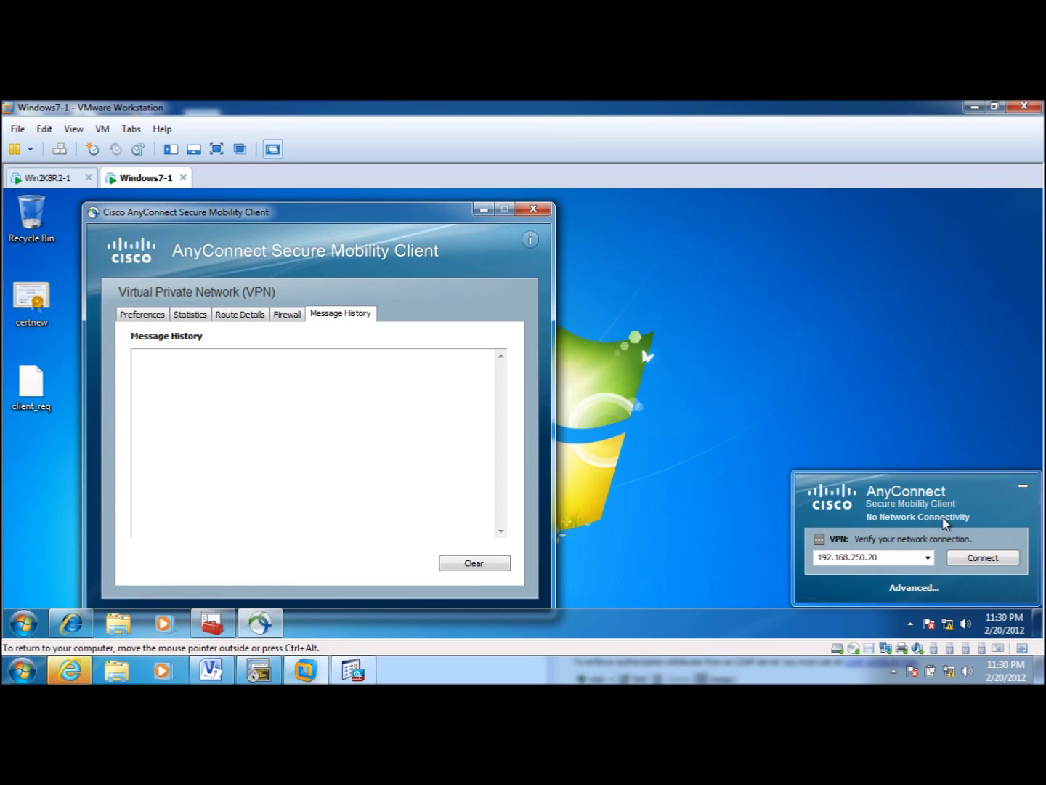
click(983, 558)
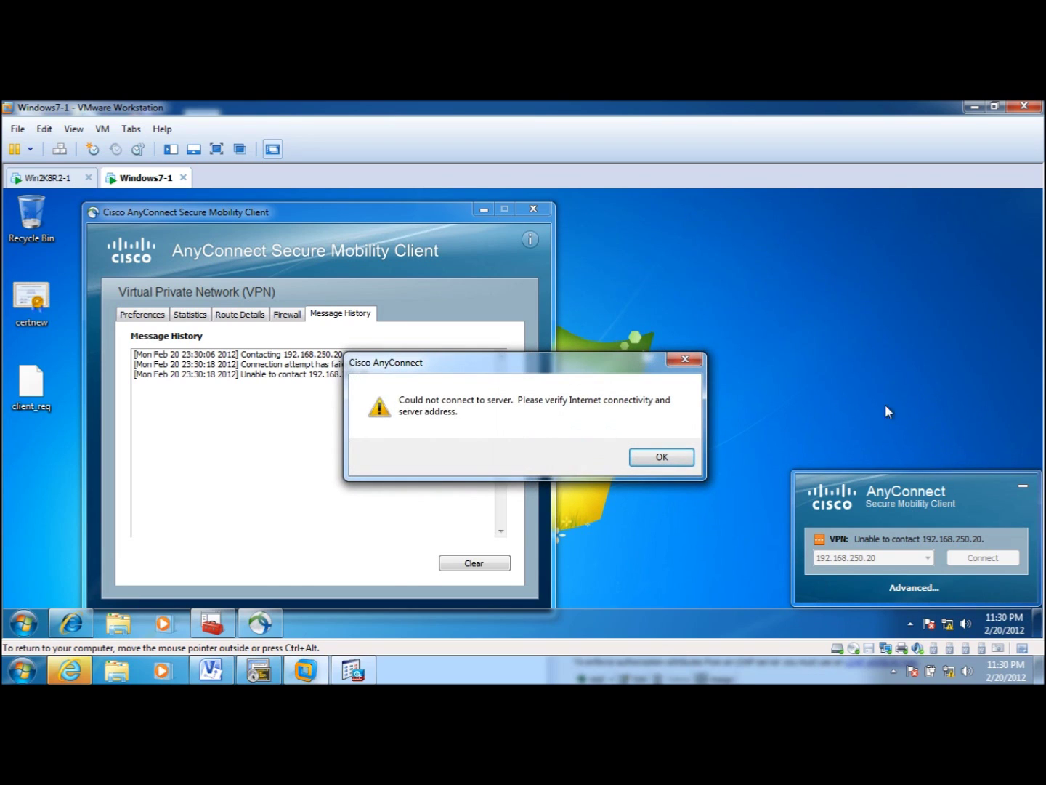
click(670, 456)
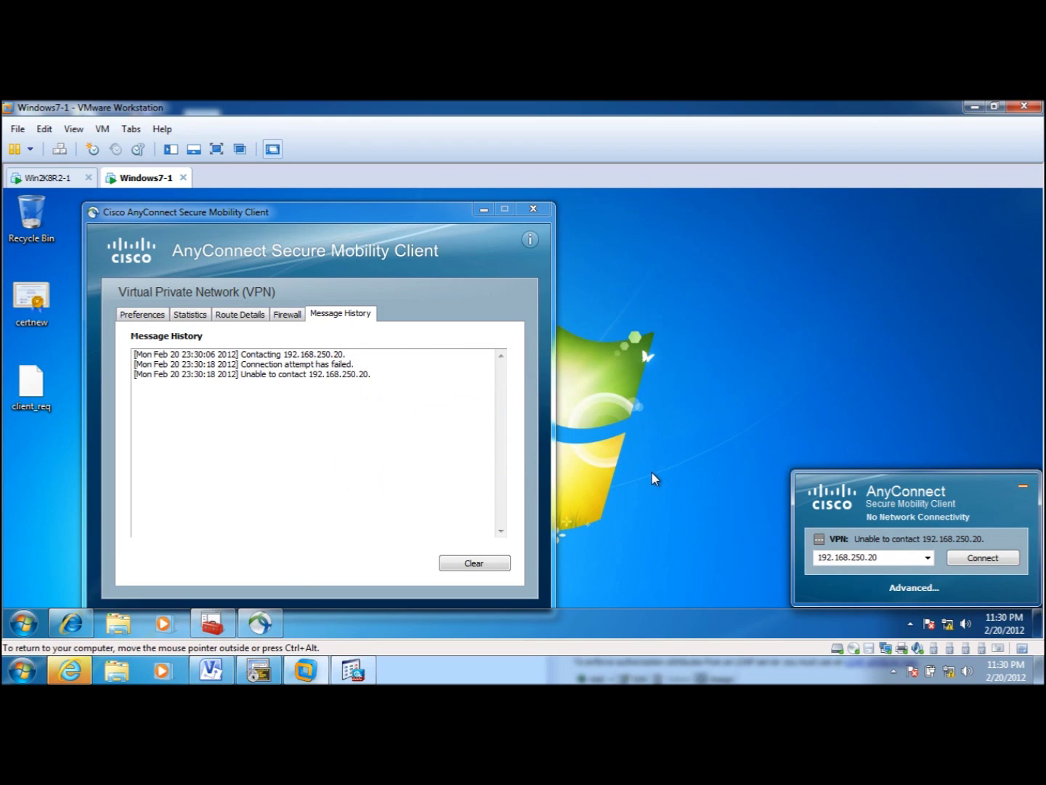
click(24, 623)
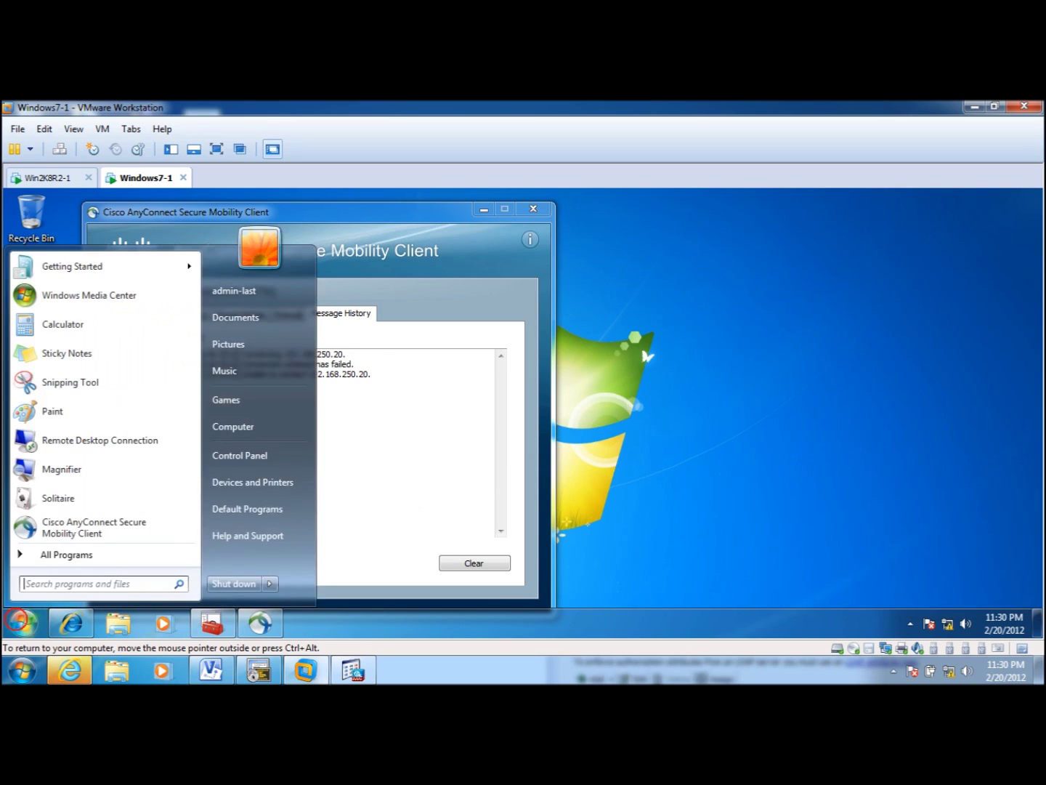
text(cmd)
key(Return)
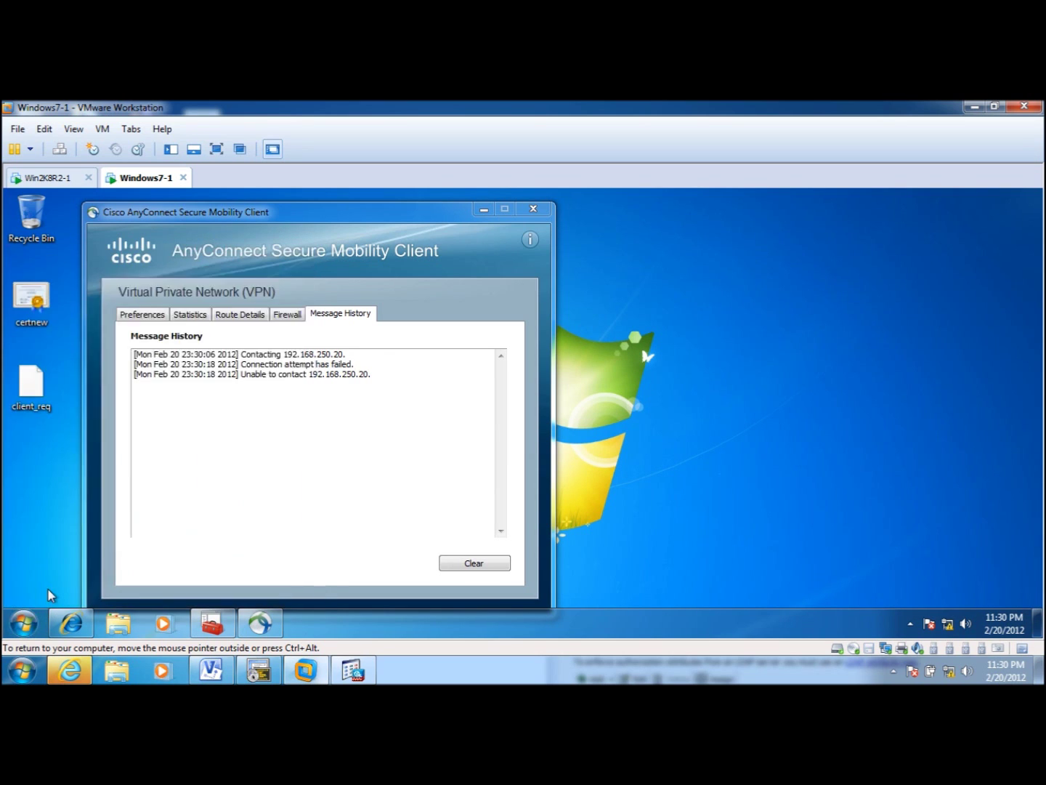
text(ping 192.1)
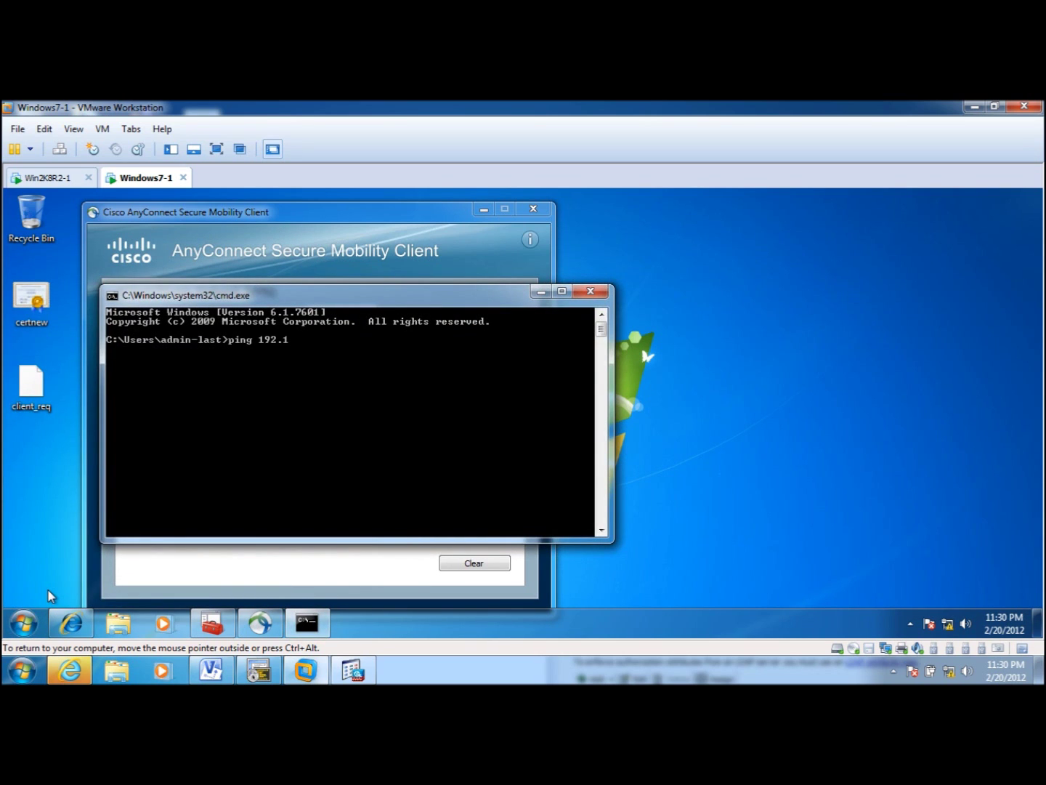
text(68.250.20)
key(Return)
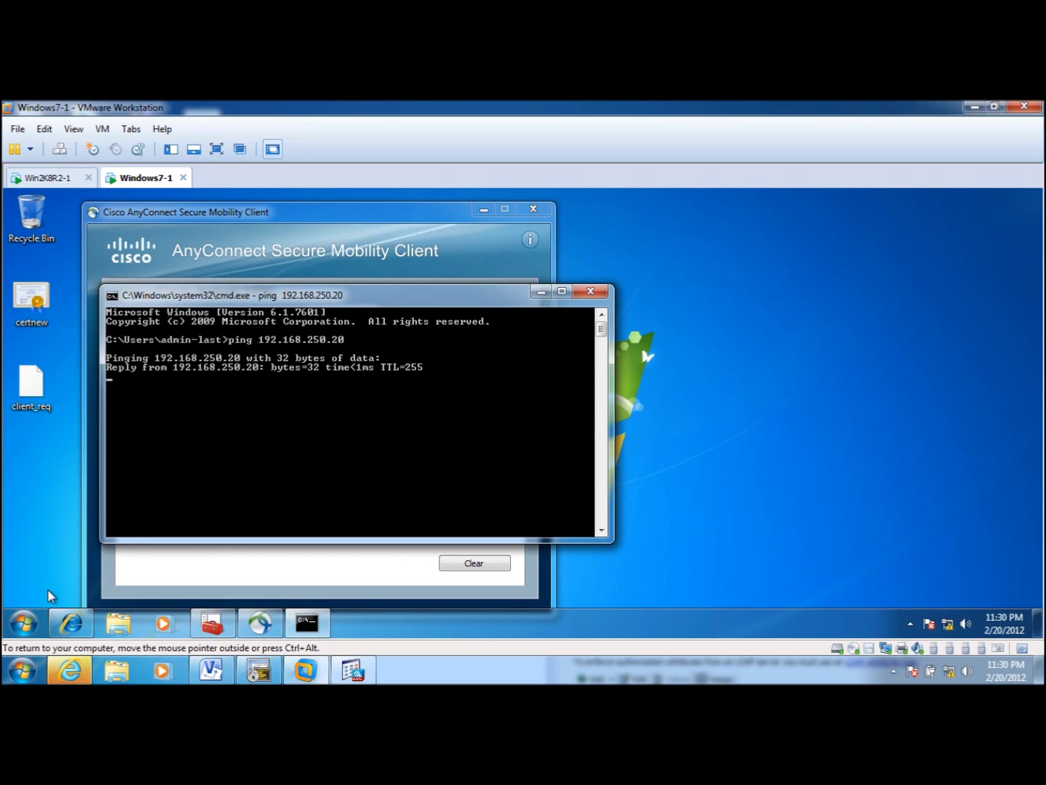
click(585, 292)
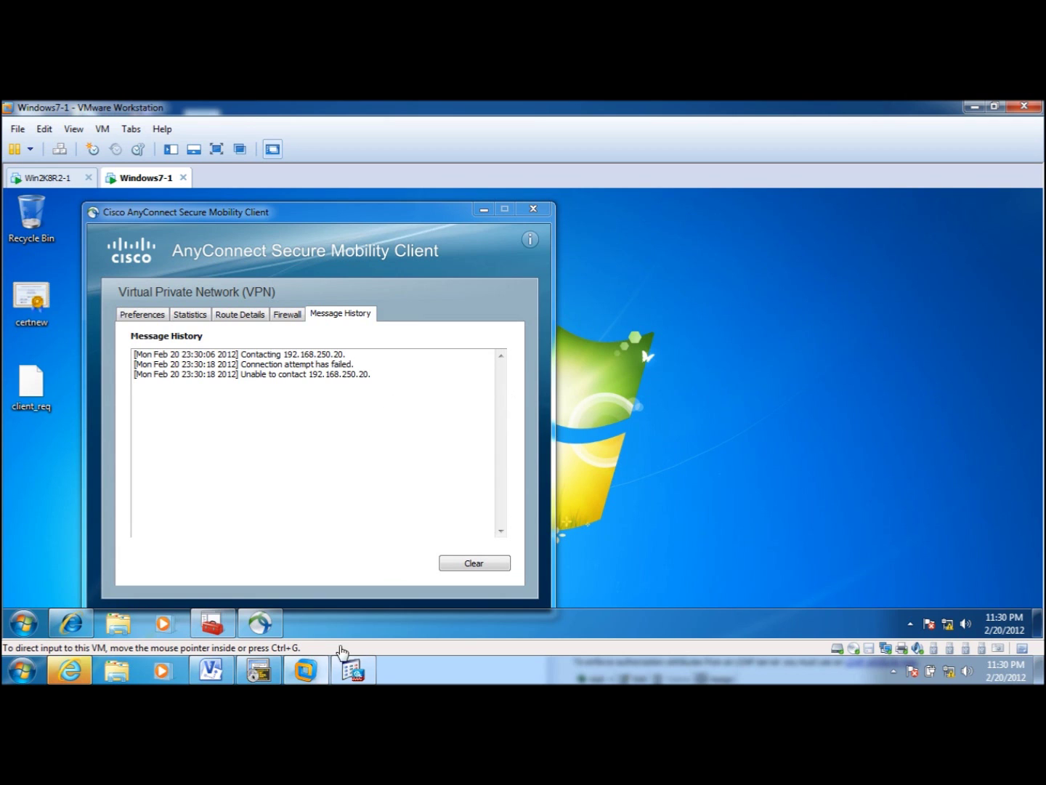
- Enable Allow Access on the VPN interface in AnyConnect Connection Profiles and apply it to the ASA
click(352, 670)
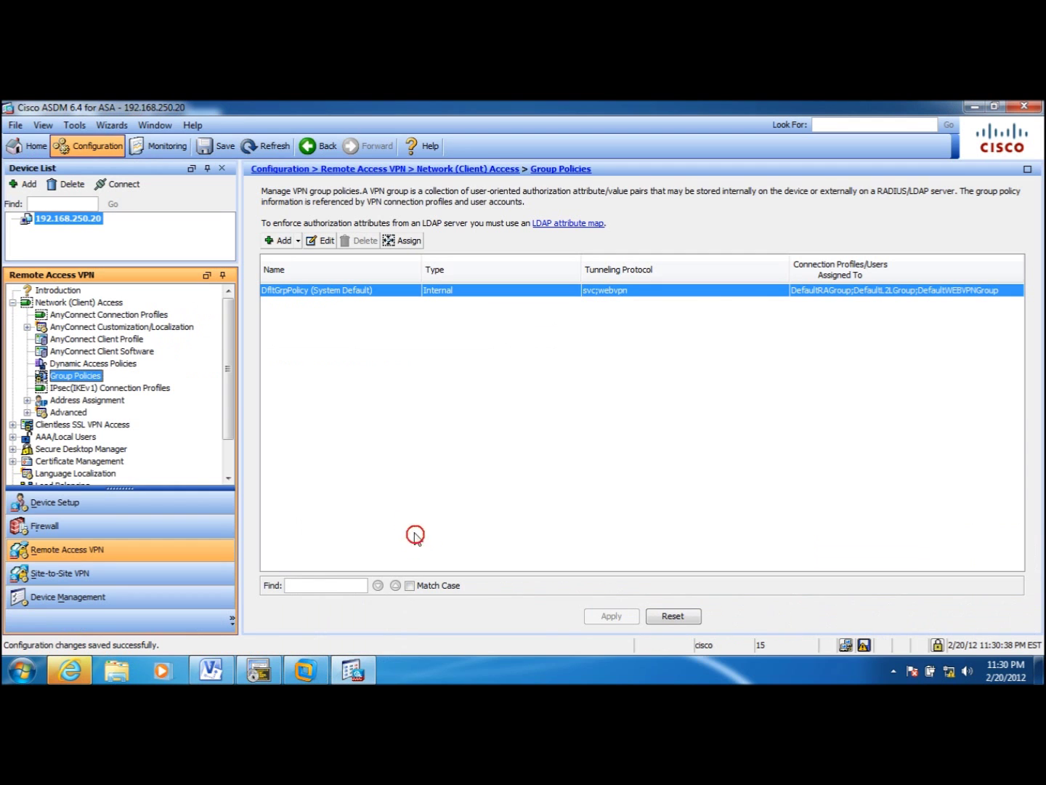
click(81, 315)
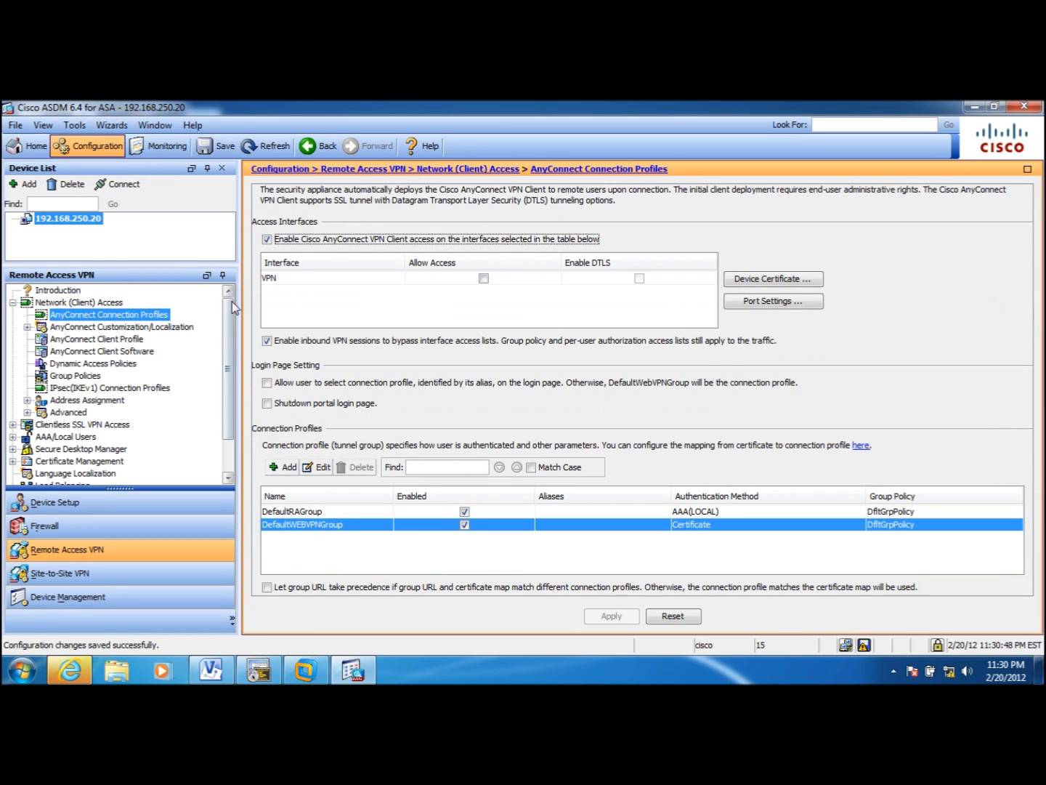
click(483, 279)
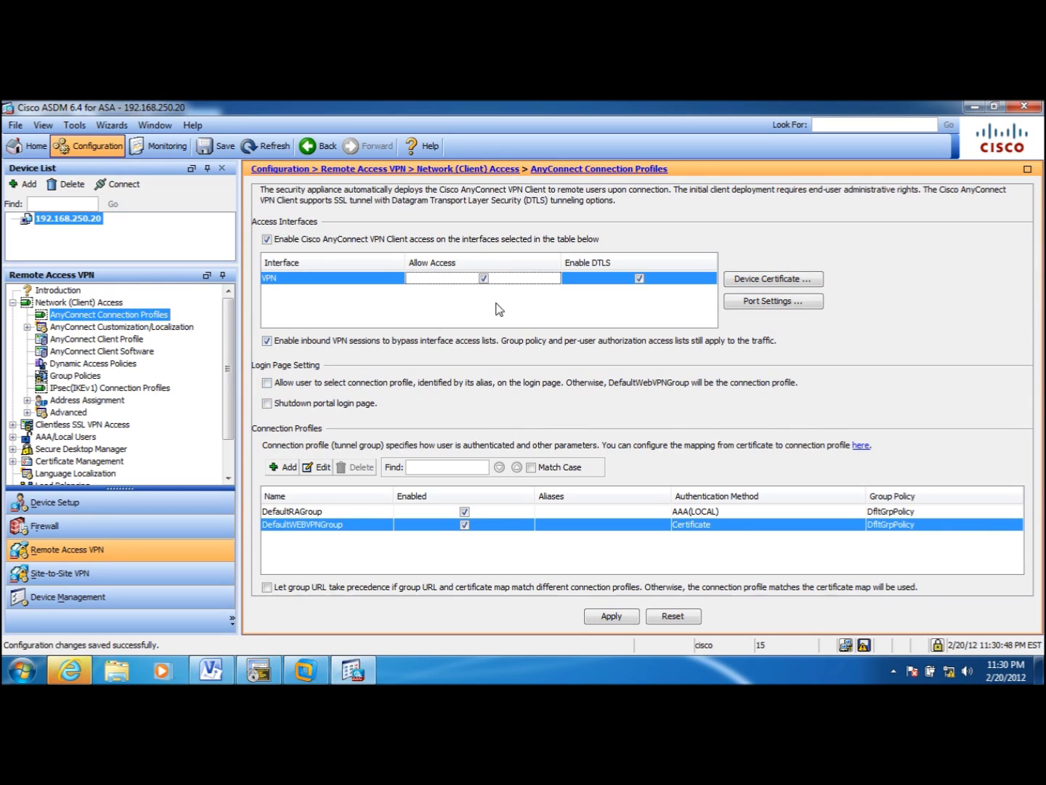
click(611, 616)
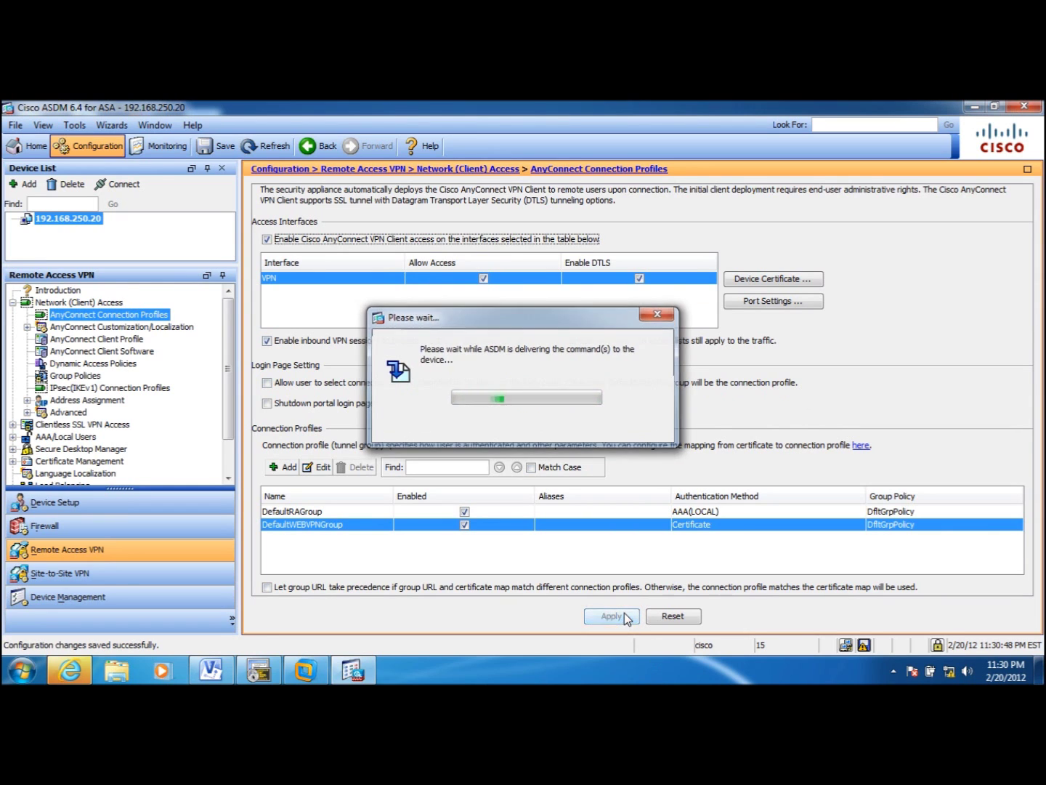
click(320, 678)
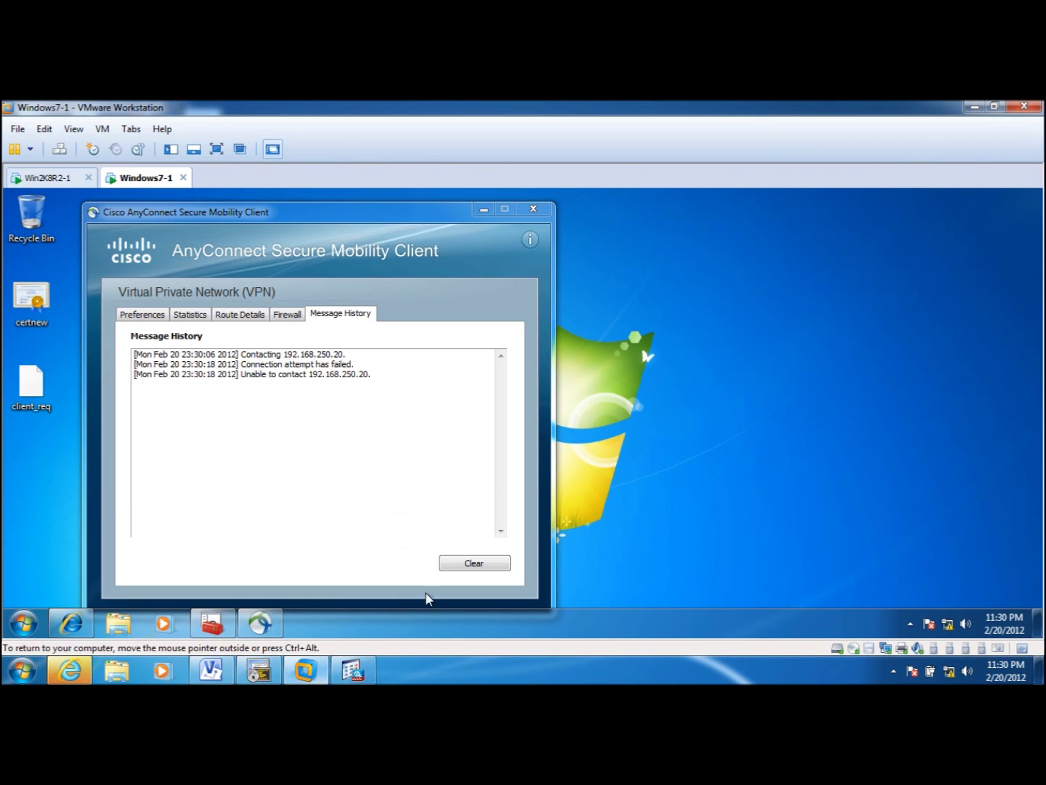
- Clear the AnyConnect message history and start the VPN connection to 192.168.250.20
click(469, 566)
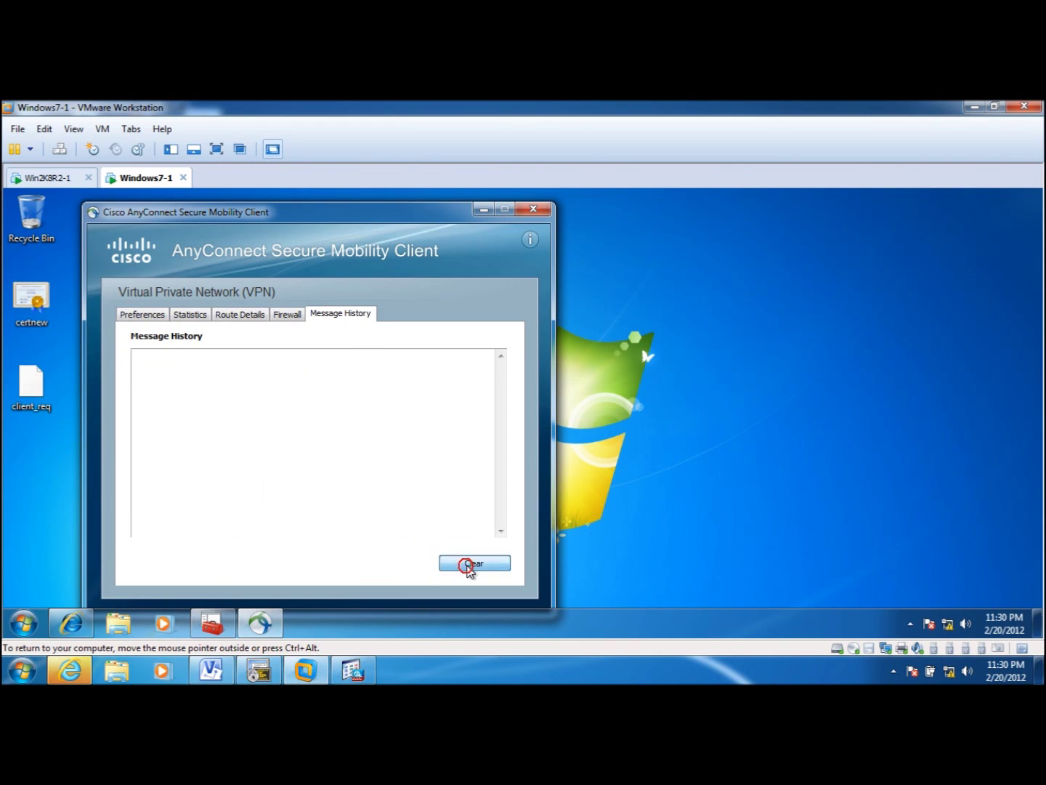
click(910, 623)
click(936, 547)
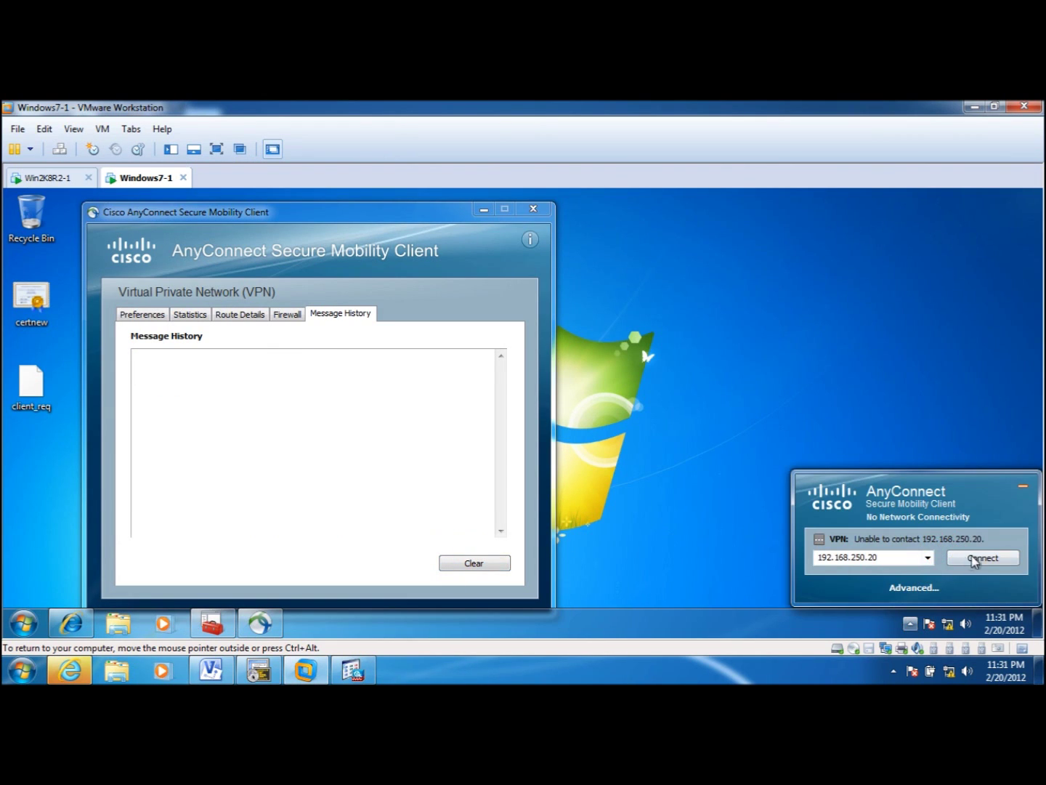
click(971, 561)
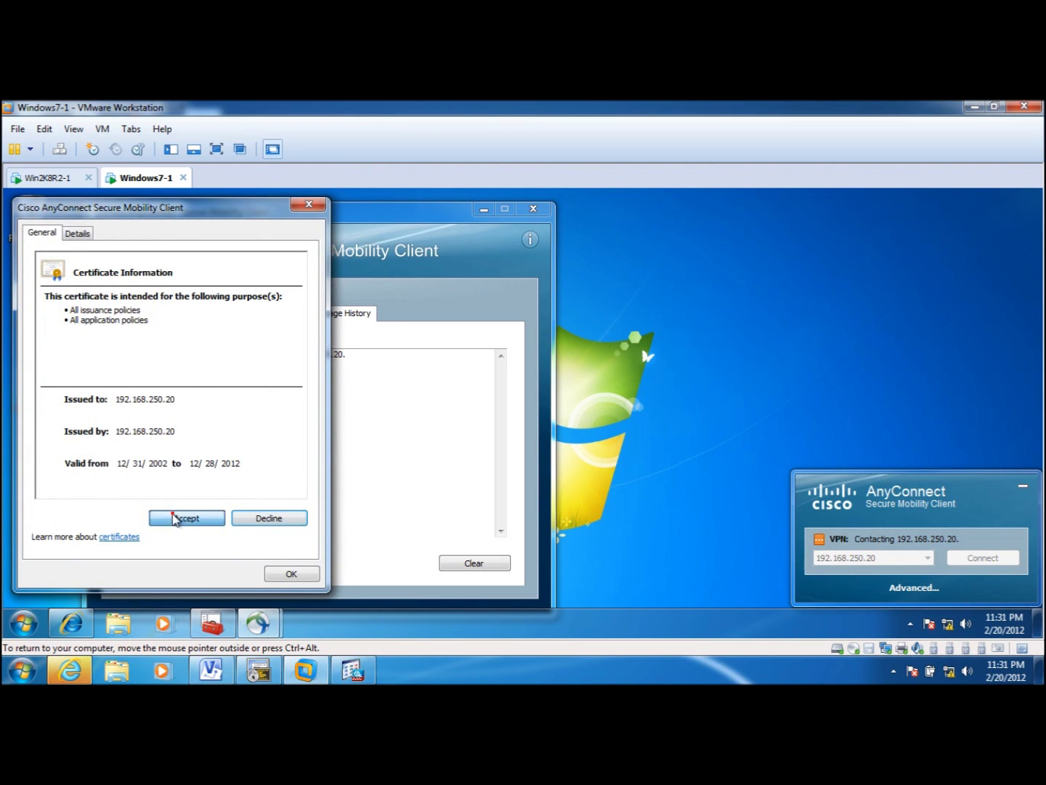
- Accept the server certificate and the untrusted-issuer security alert to finish connecting
click(174, 517)
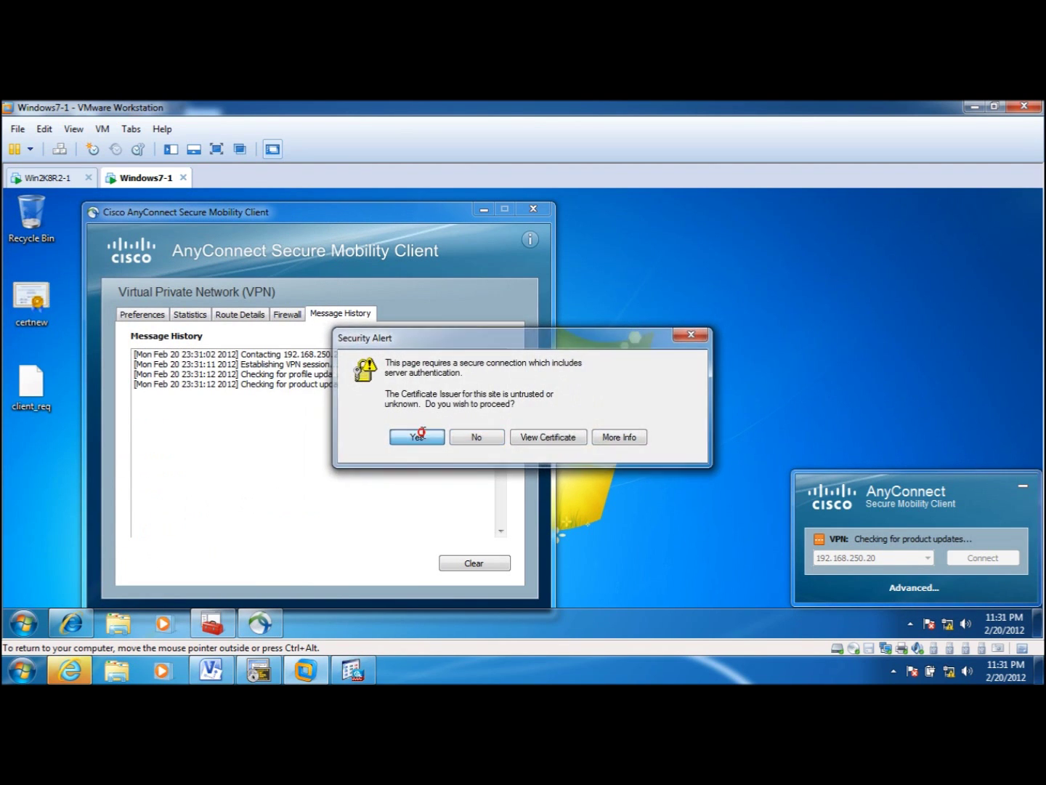
click(419, 435)
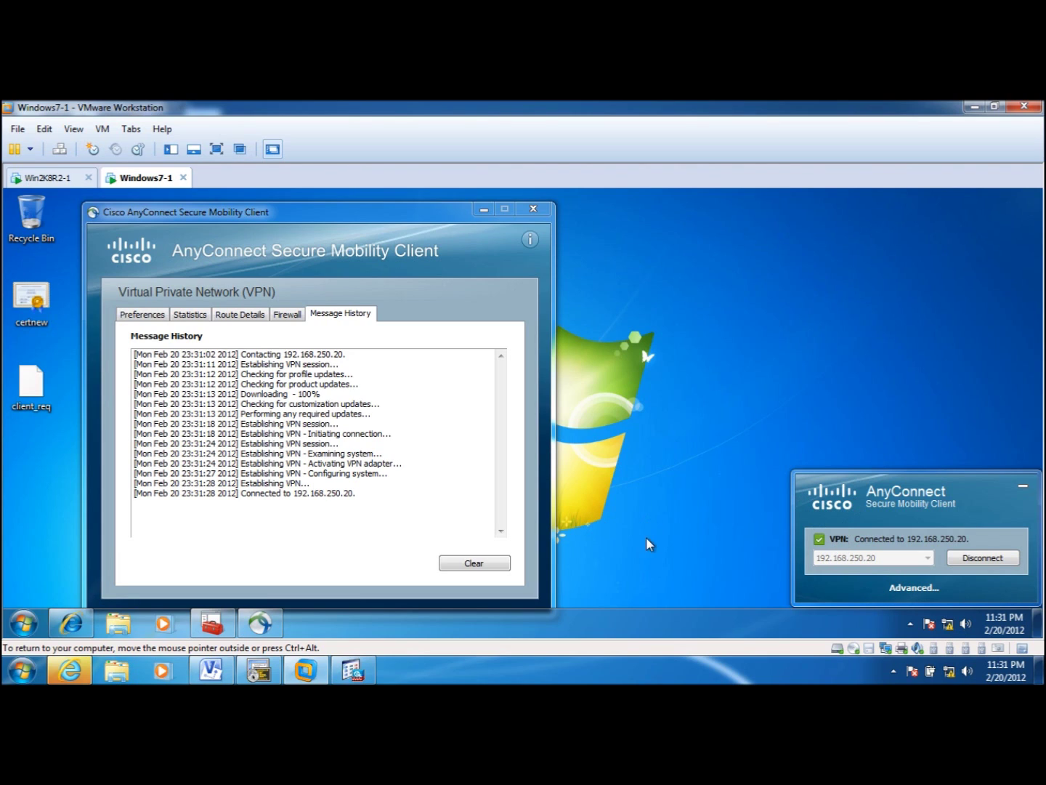
click(914, 586)
- Check the Preferences and Statistics tabs (client 192.168.251.1, DTLS), glance at the Visio diagram, and return to ASDM
click(140, 316)
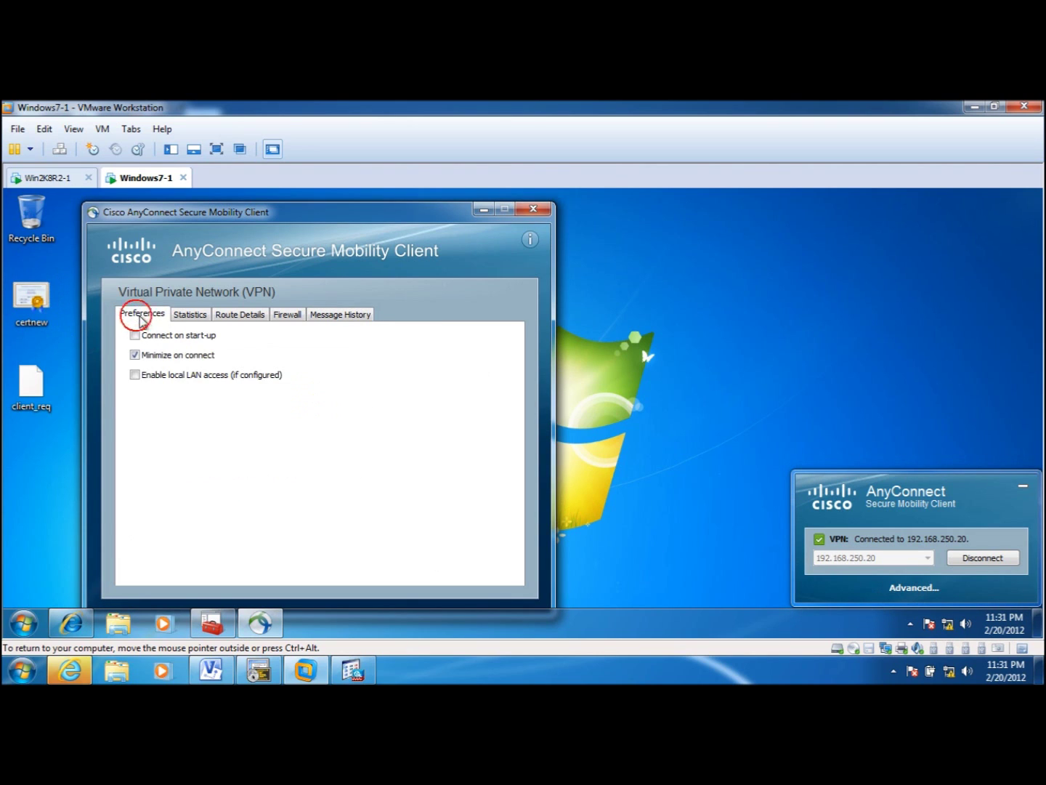
click(184, 316)
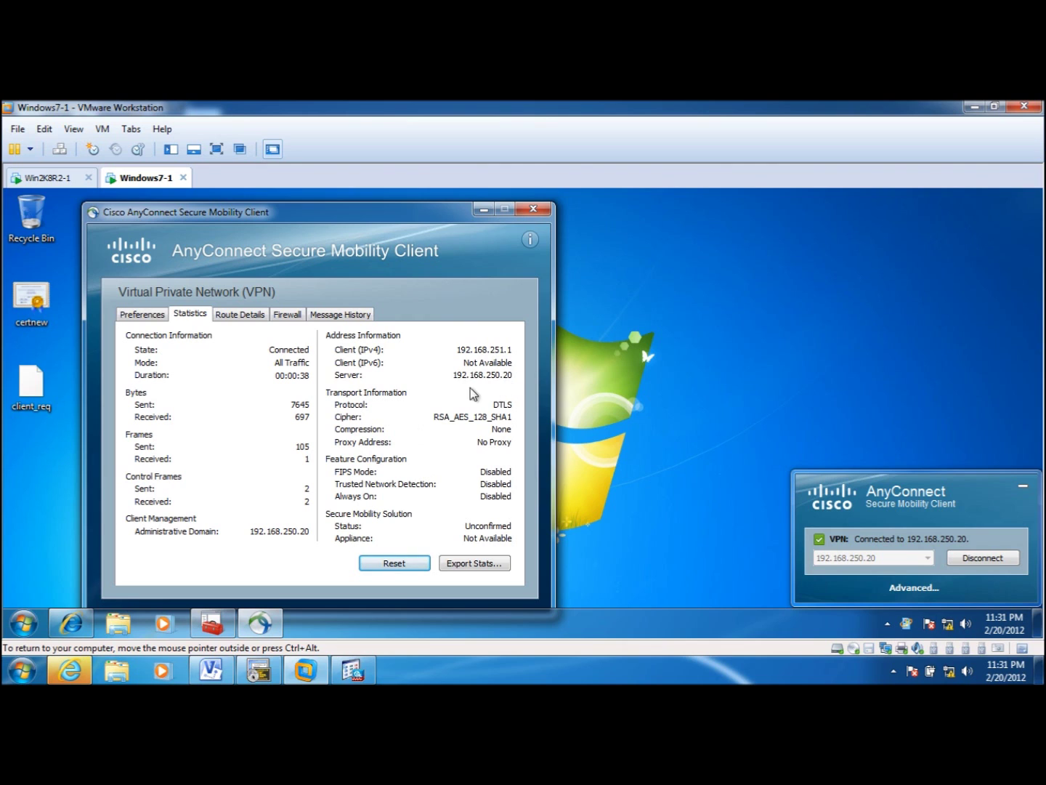
click(211, 671)
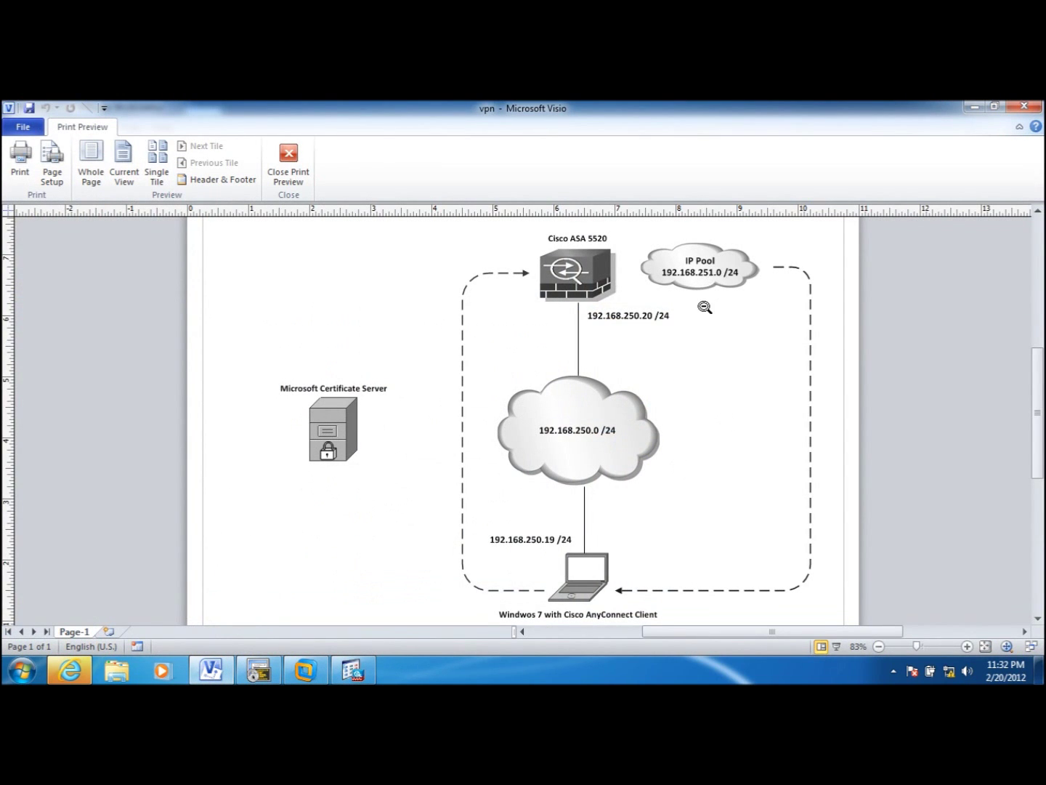
click(975, 109)
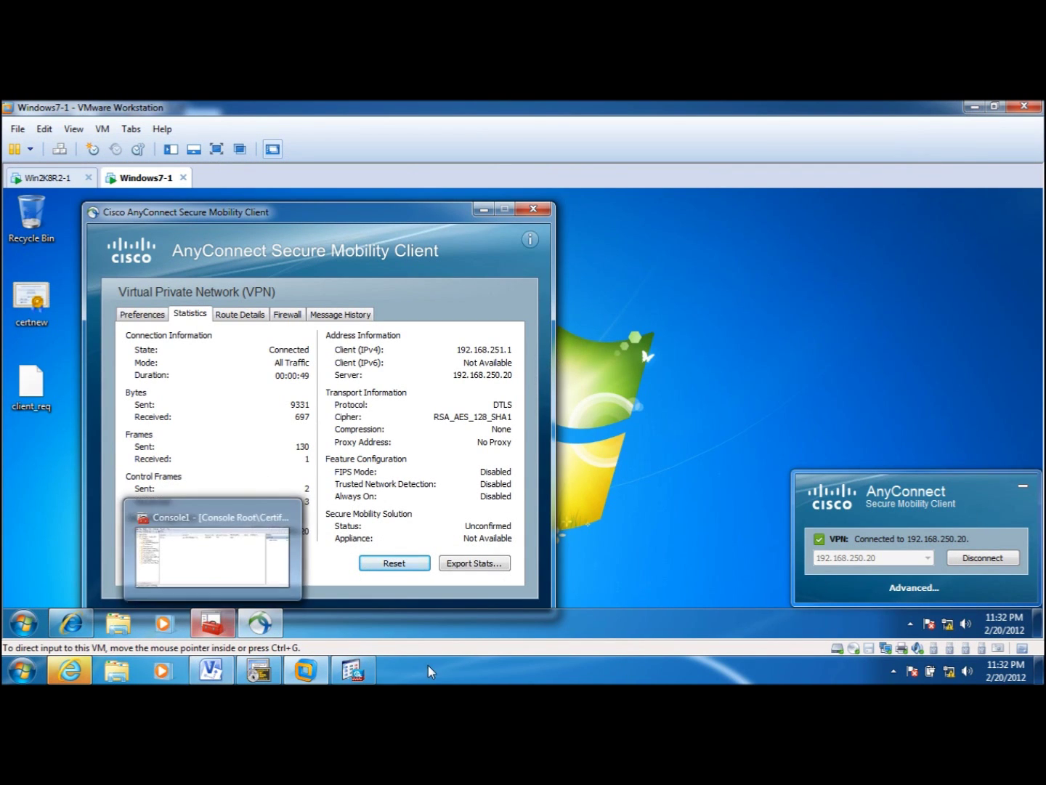
click(353, 670)
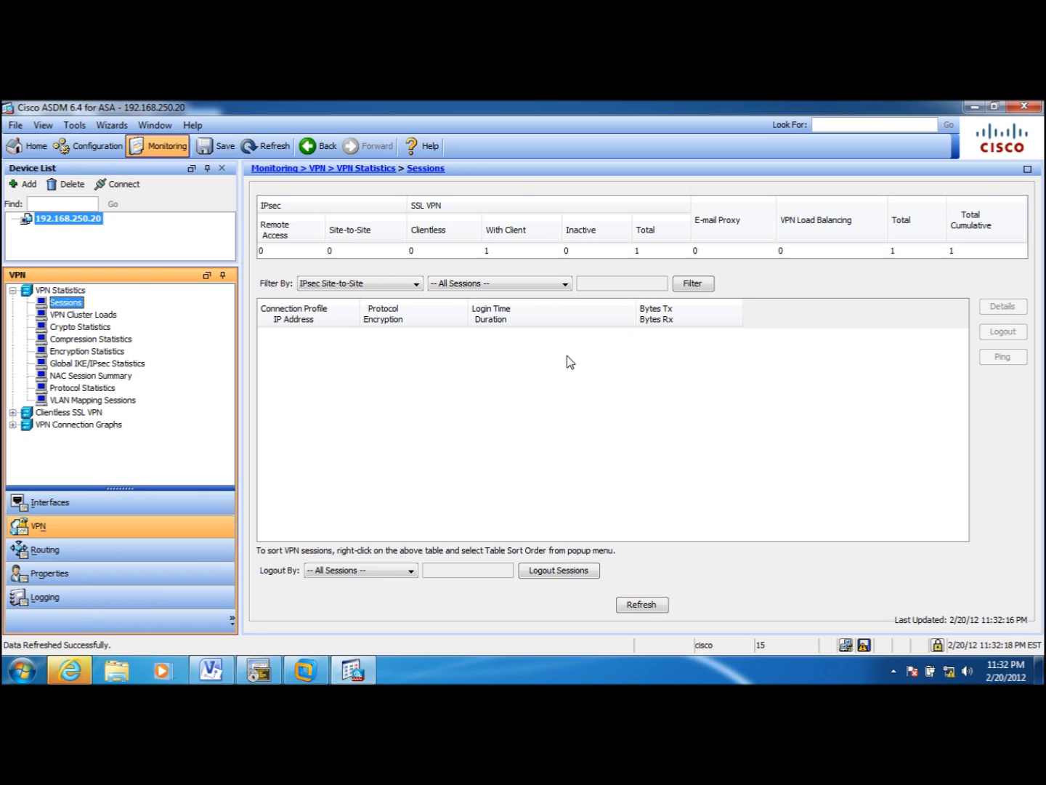
click(419, 283)
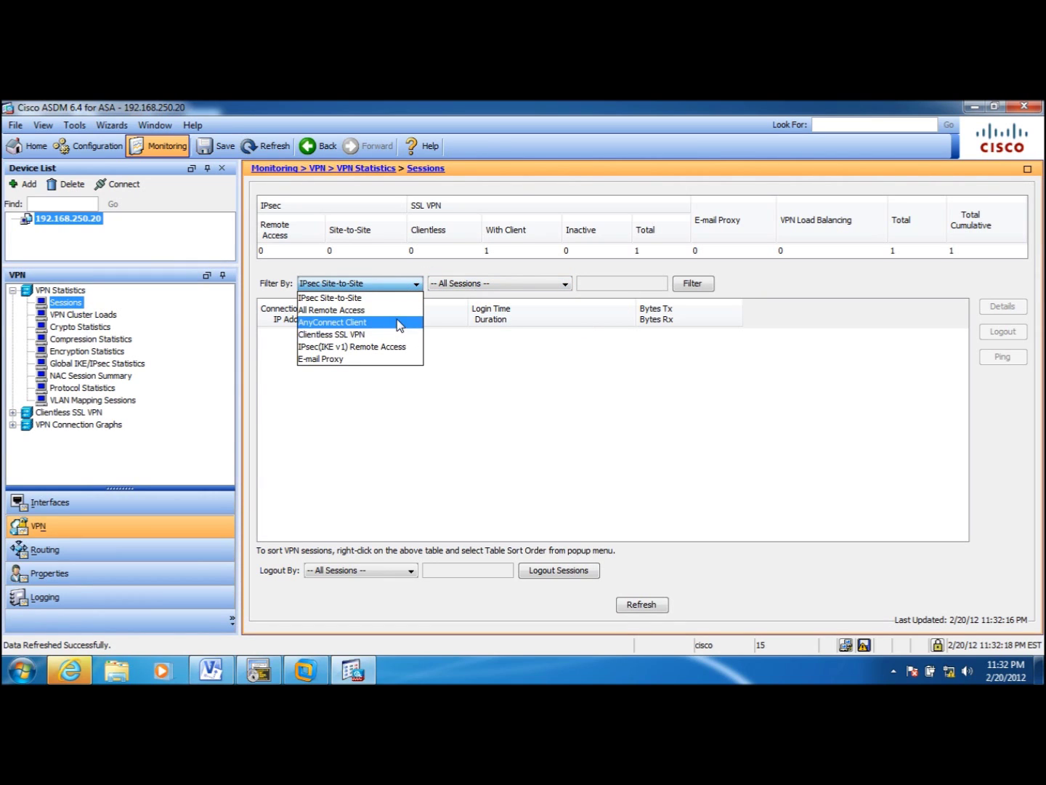
click(399, 322)
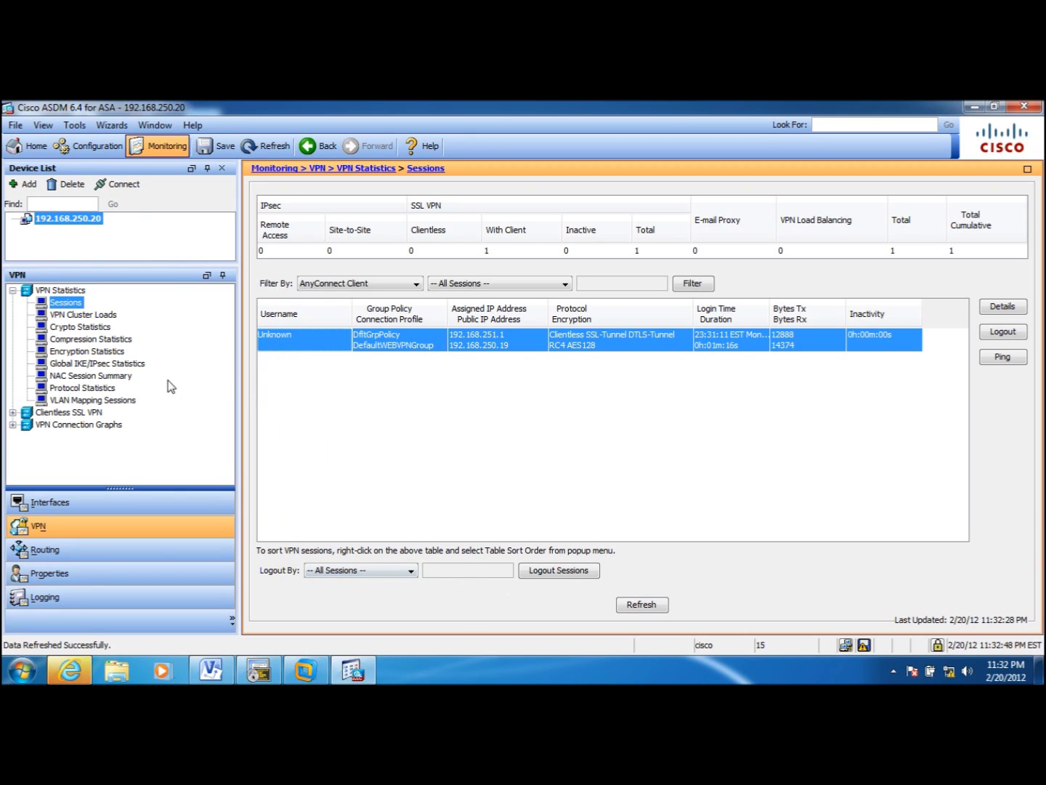
click(86, 147)
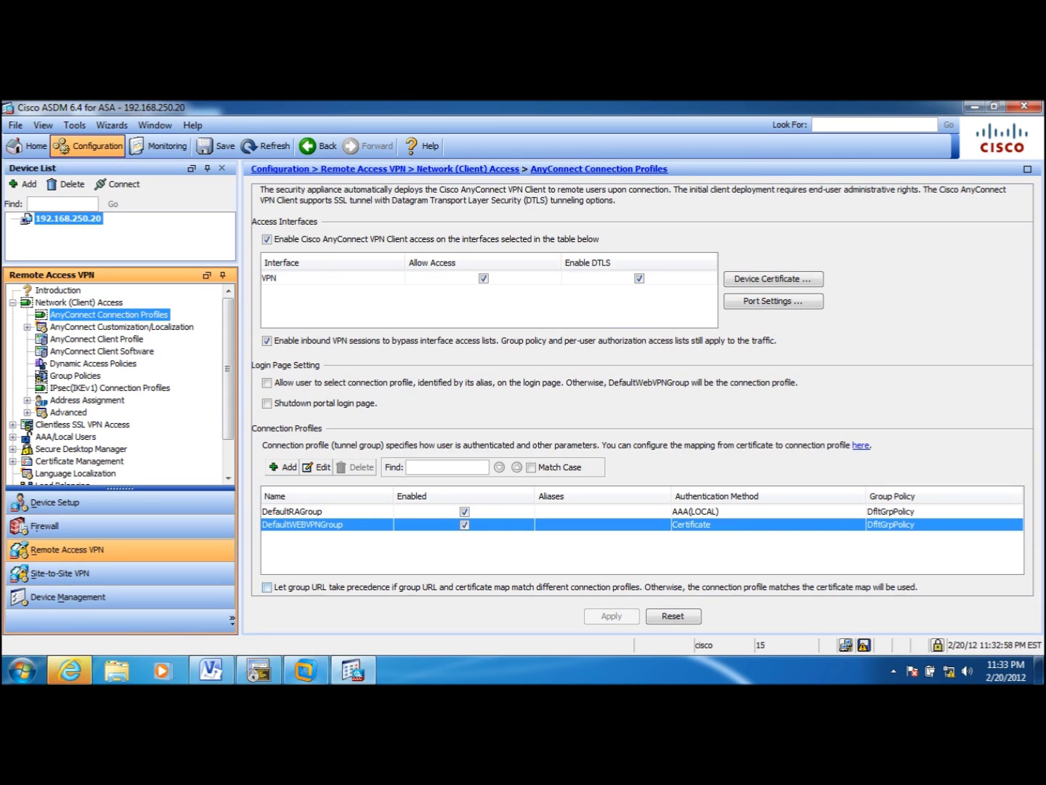
- Set DefaultWEBVPNGroup's authentication method to Both, using AAA server group LOCAL plus certificate
click(344, 526)
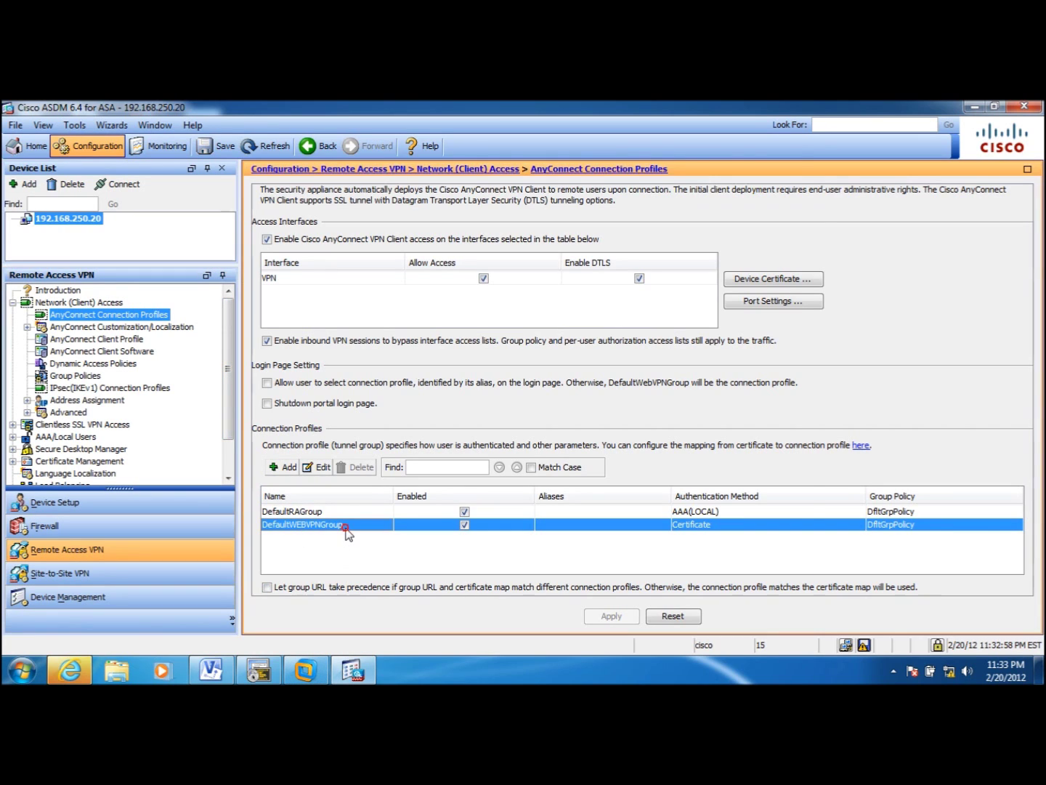
double_click(344, 527)
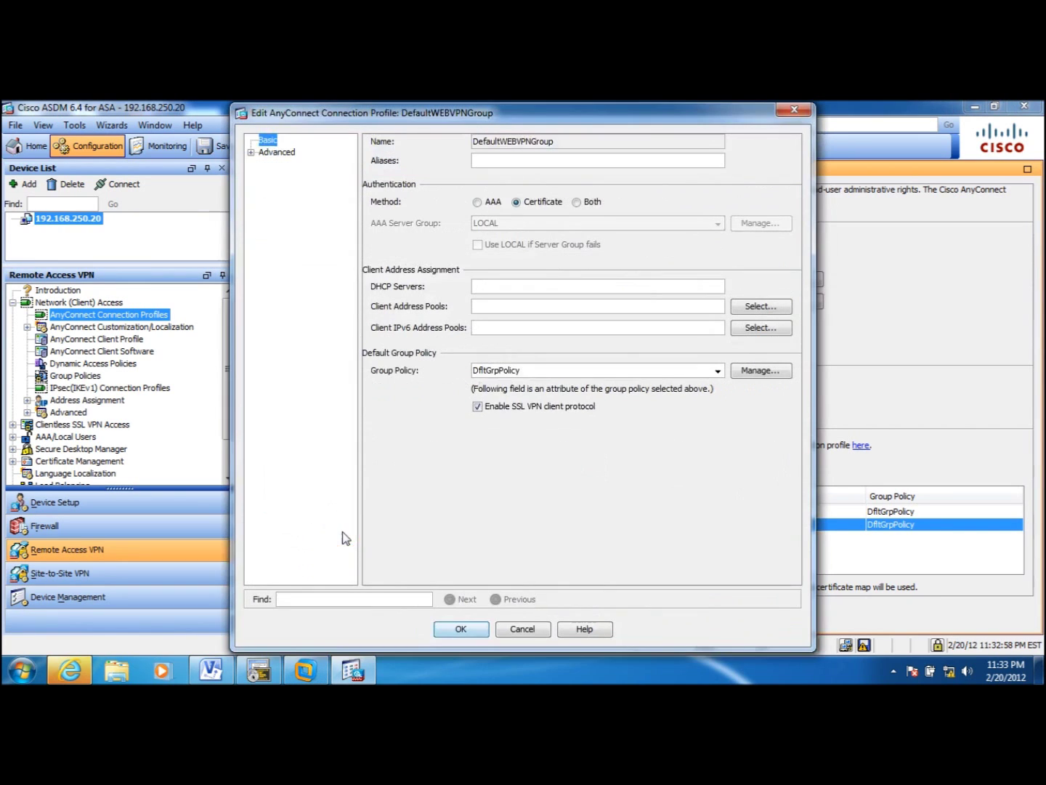
click(577, 202)
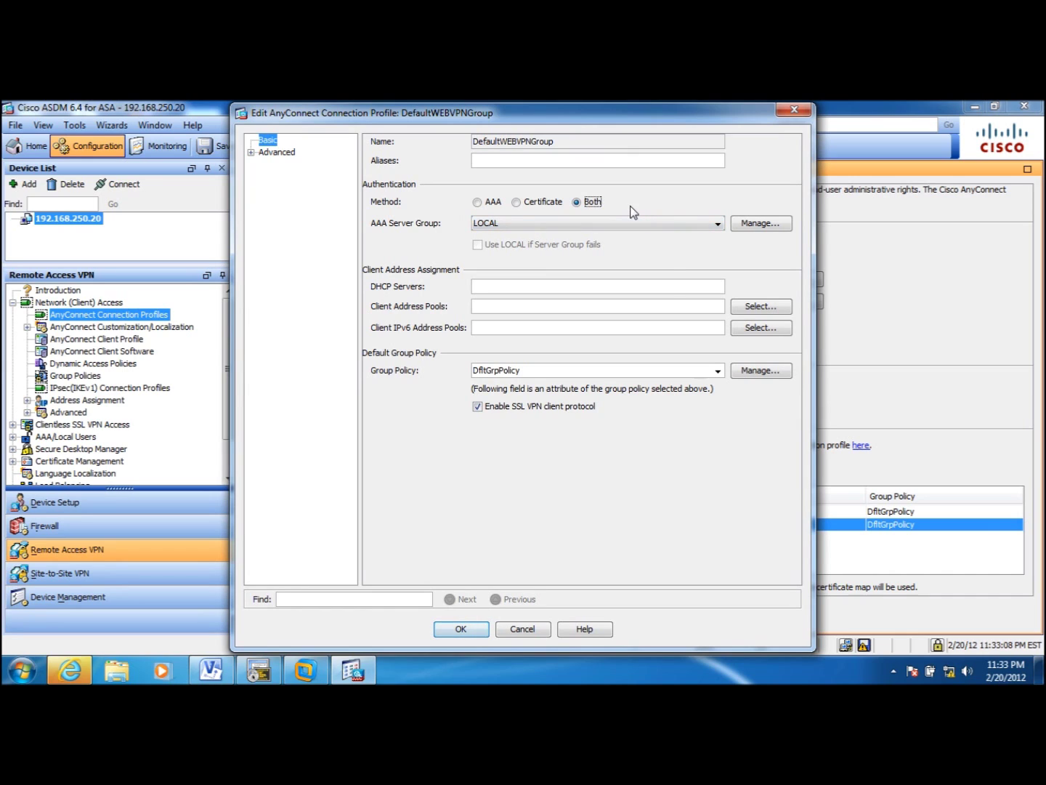
click(458, 629)
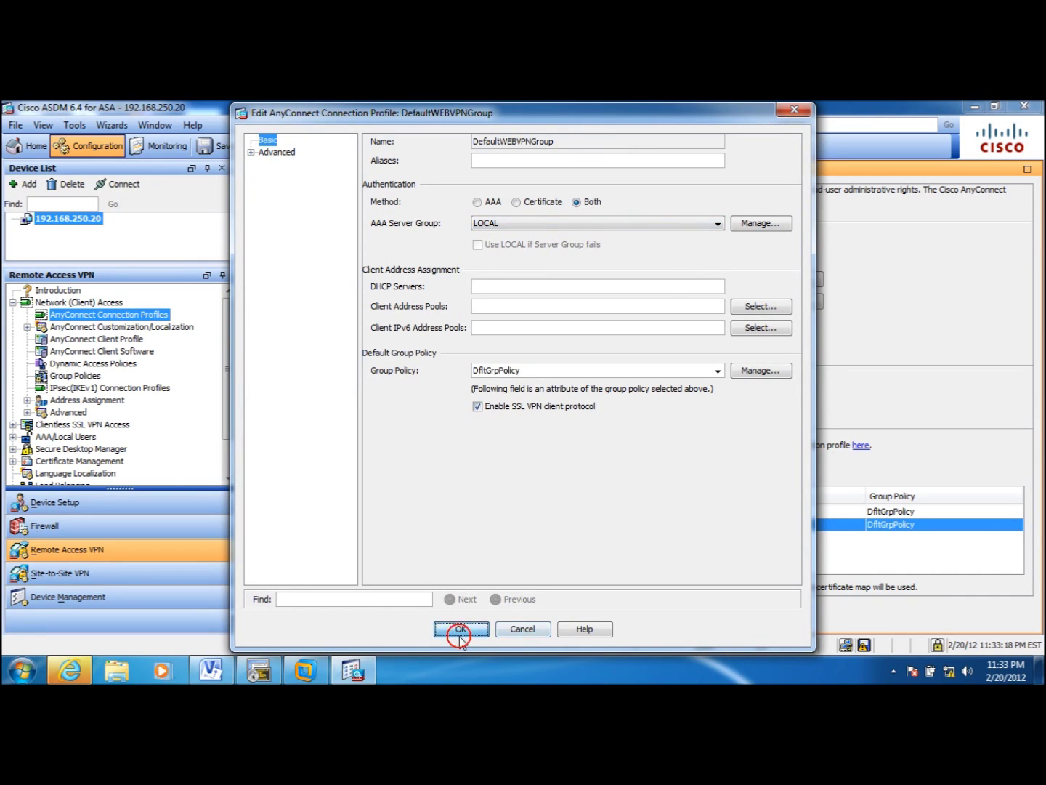
click(461, 630)
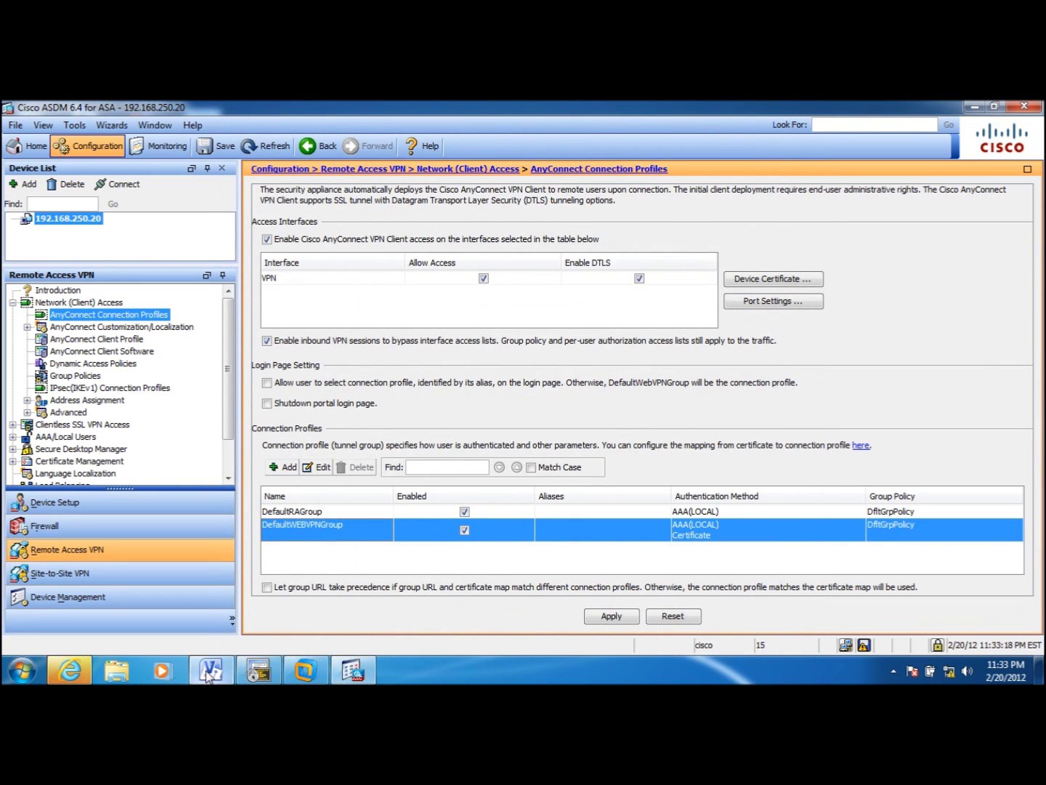
- Reconnect AnyConnect to 192.168.250.20 accepting the untrusted certificate, then apply the DefaultWEBVPNGroup change in ASDM
click(306, 670)
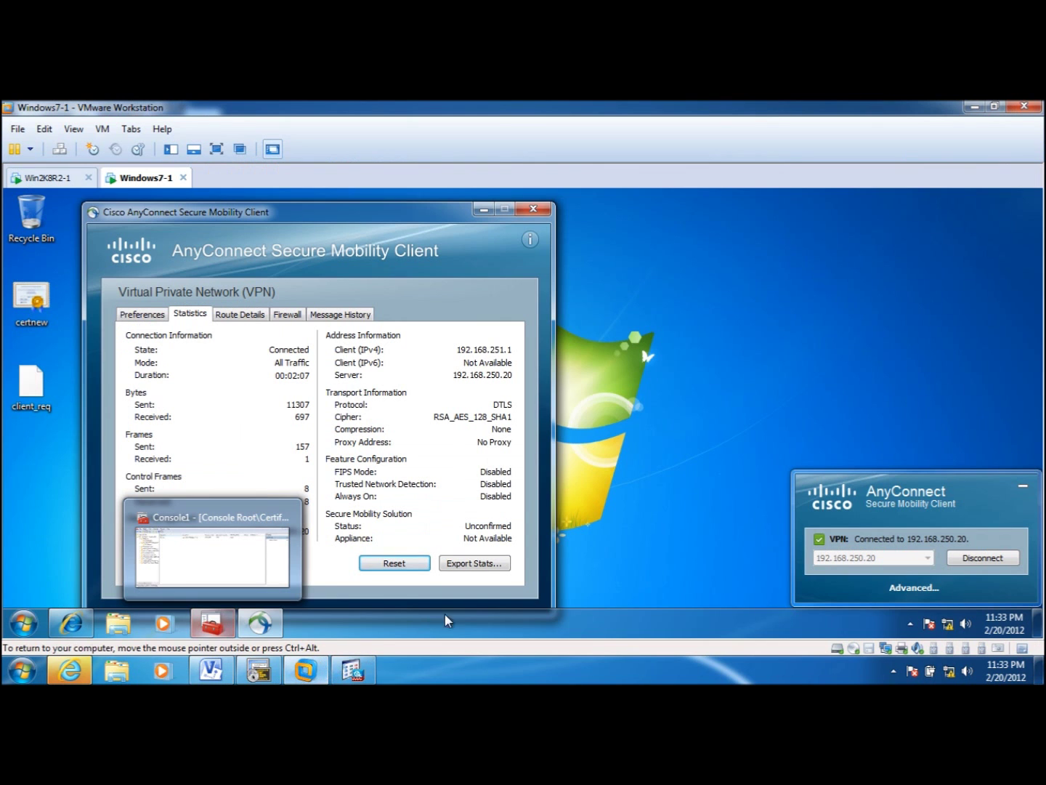
click(1010, 559)
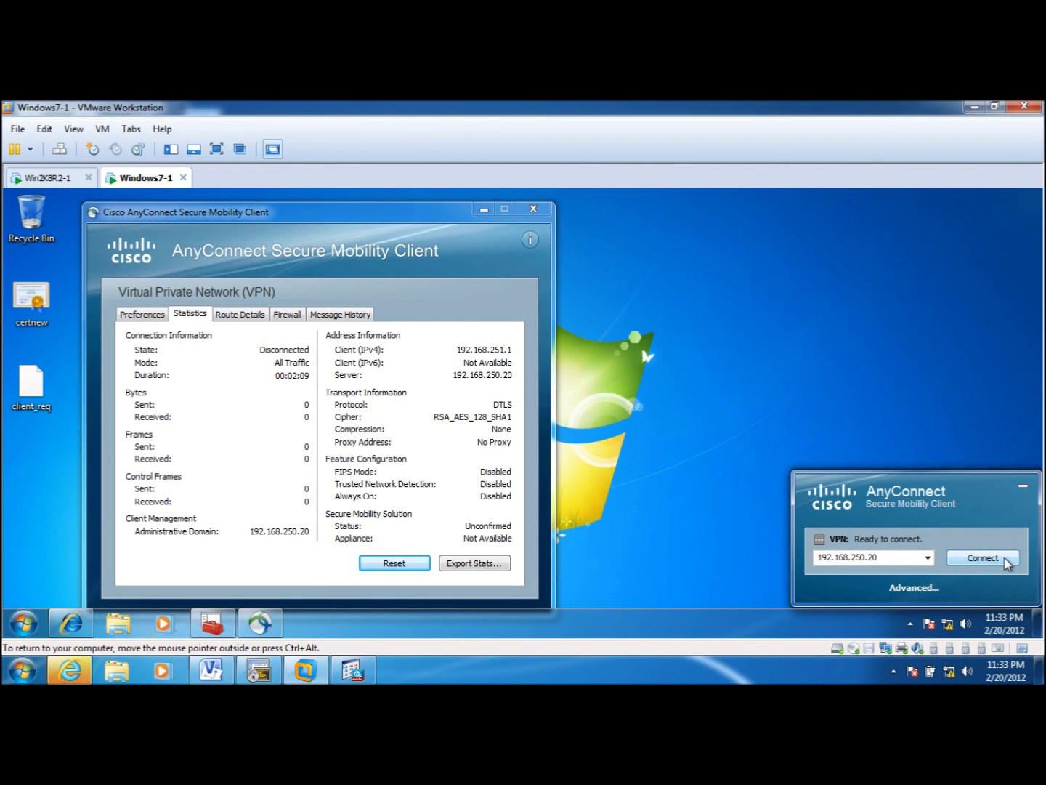
click(1008, 558)
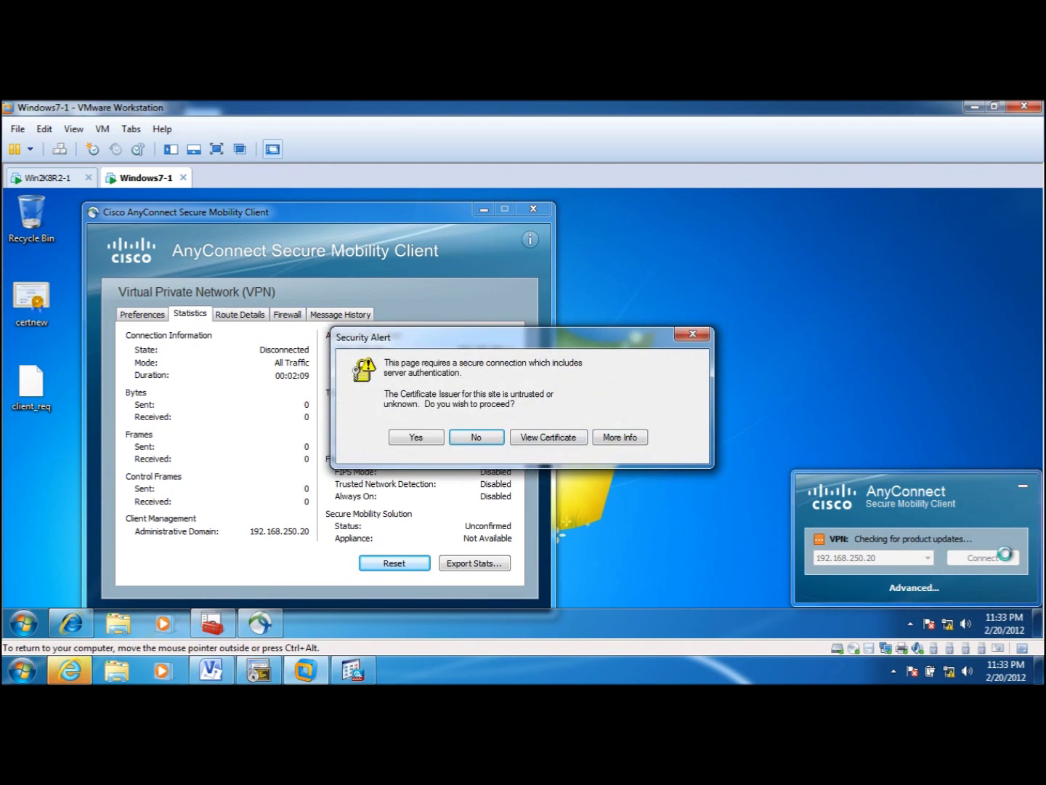
click(411, 436)
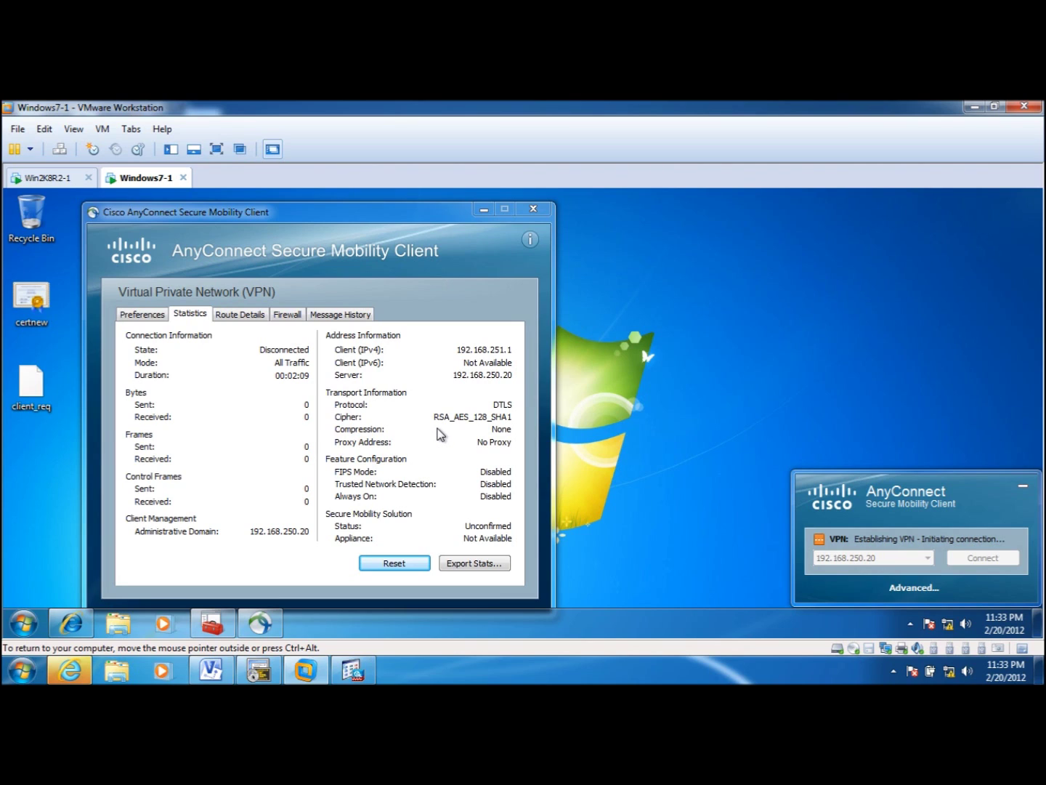
click(370, 675)
click(611, 616)
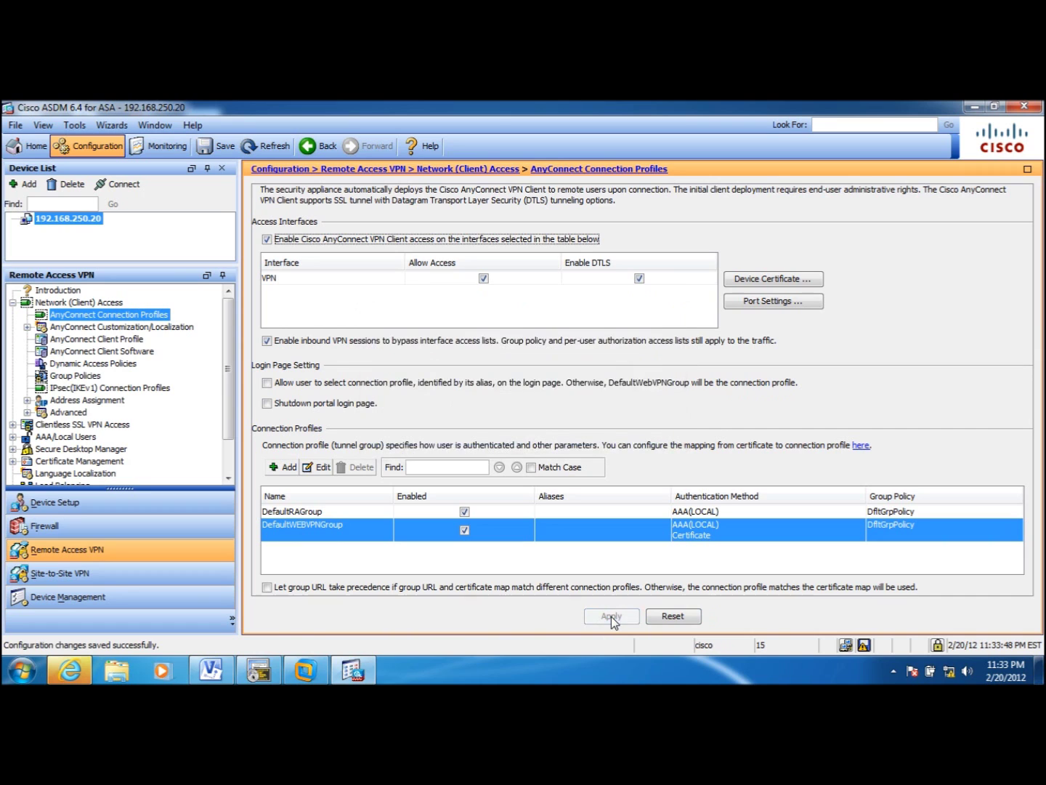
- Cancel the Set Network Location prompt, then disconnect and reconnect AnyConnect to 192.168.250.20
click(360, 674)
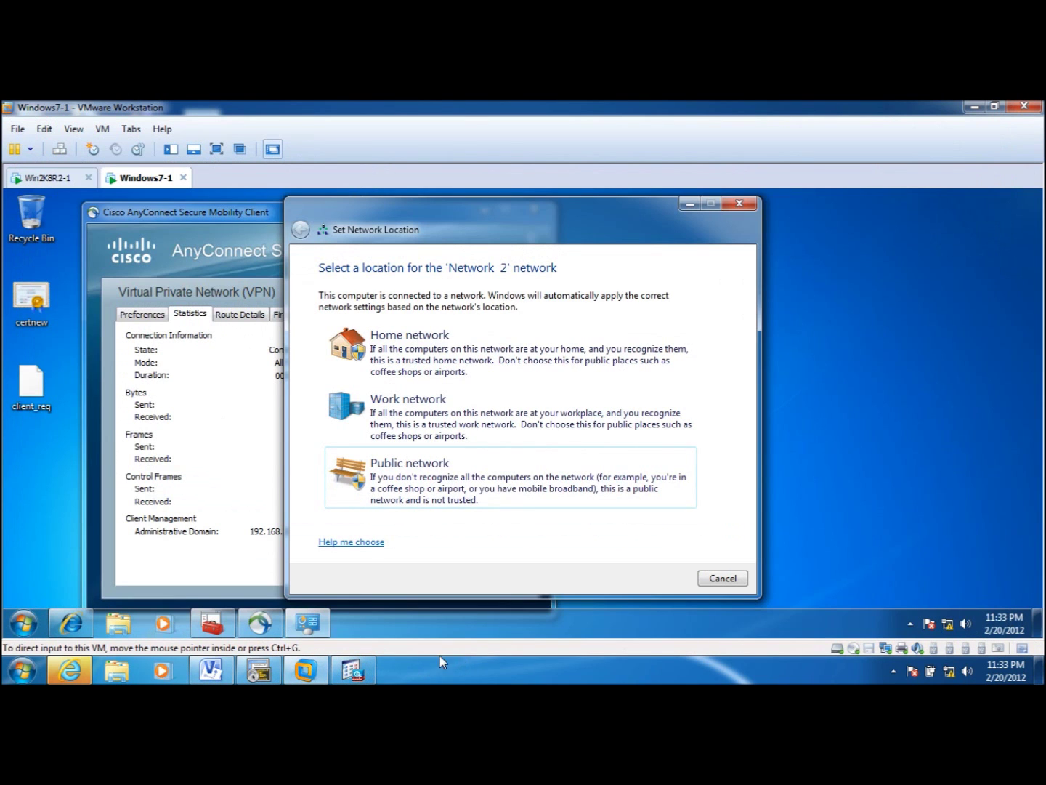
click(722, 579)
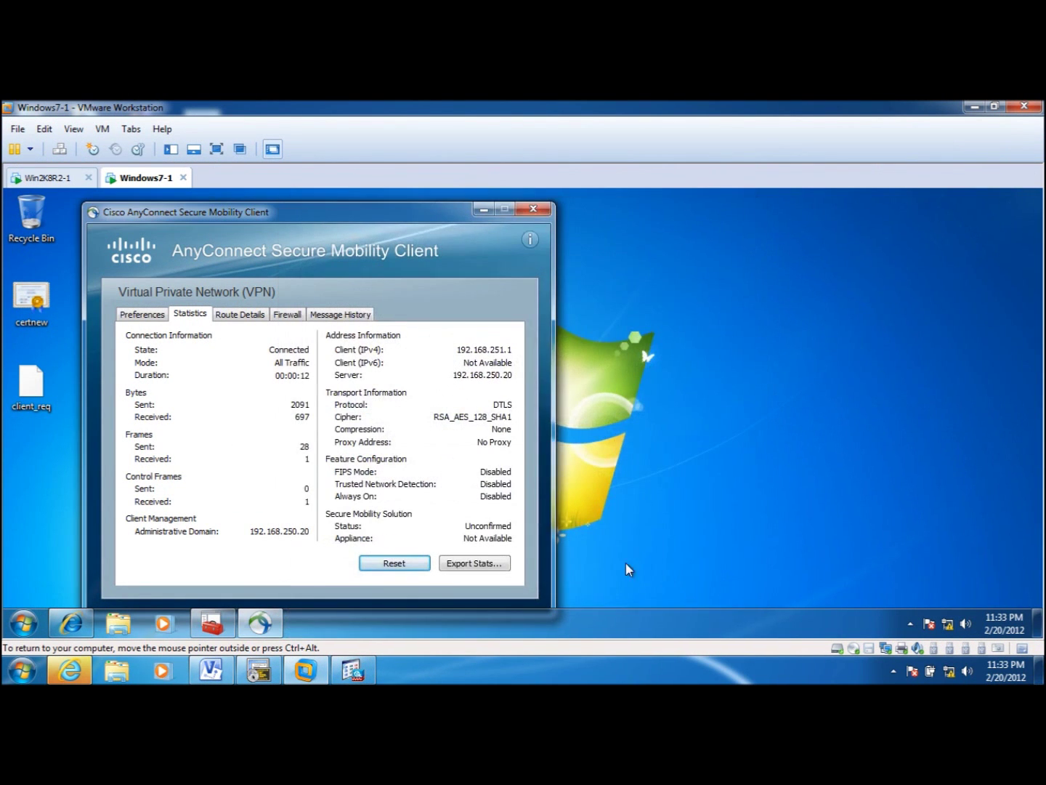
click(910, 623)
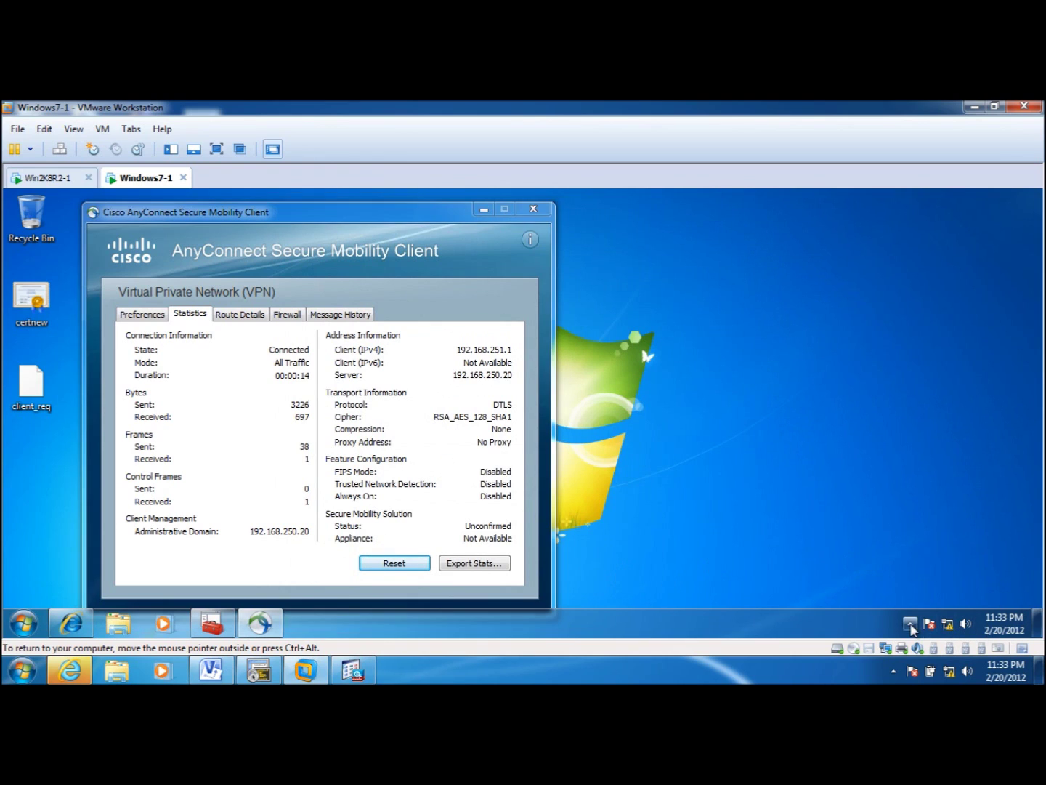
click(936, 546)
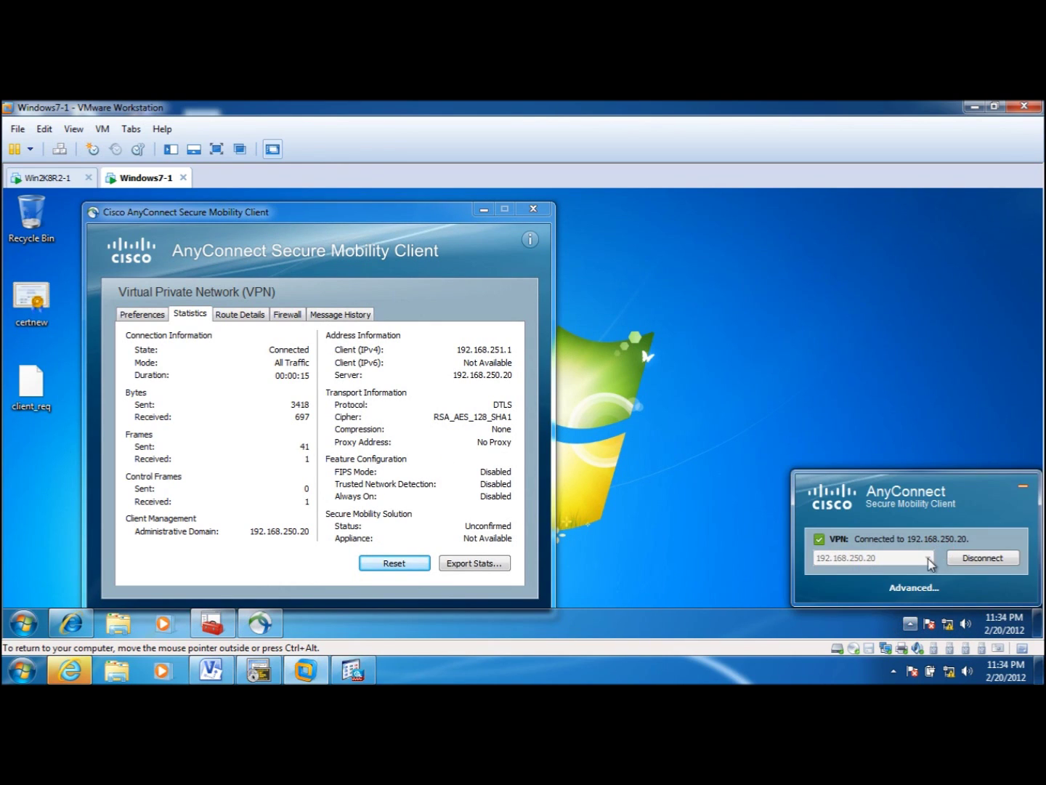
click(986, 561)
click(984, 563)
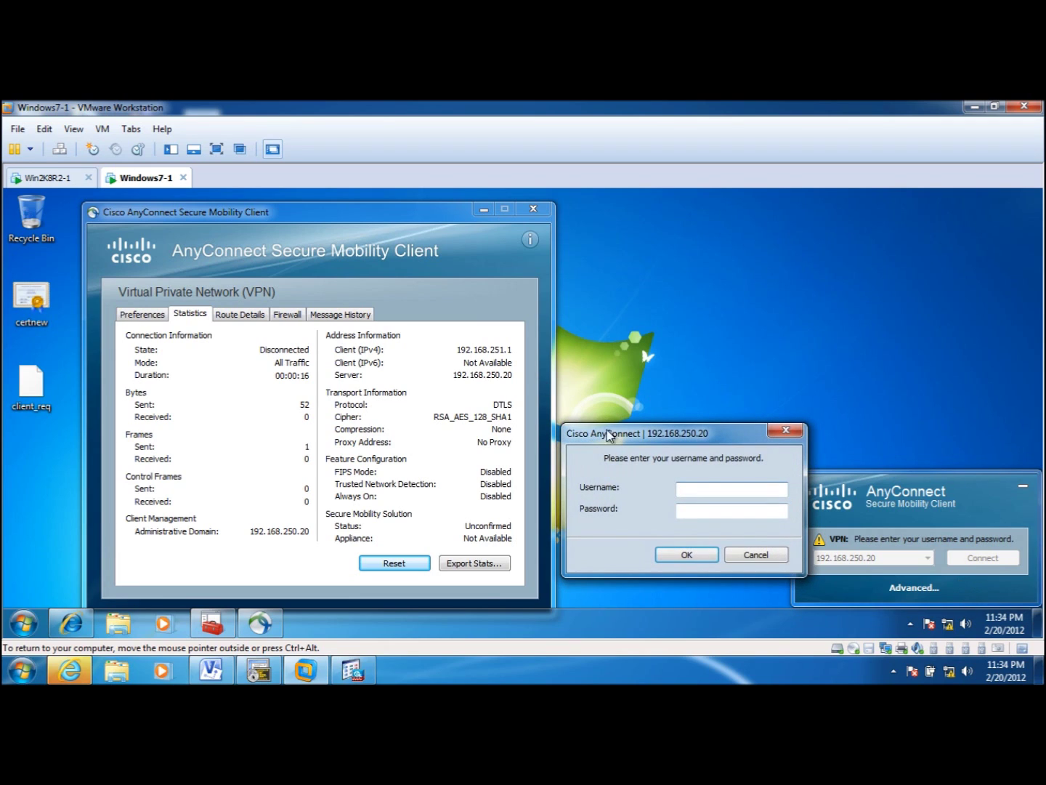
- Log in with the local username and password, accept the untrusted certificate, and return to ASDM
drag(702, 432, 698, 350)
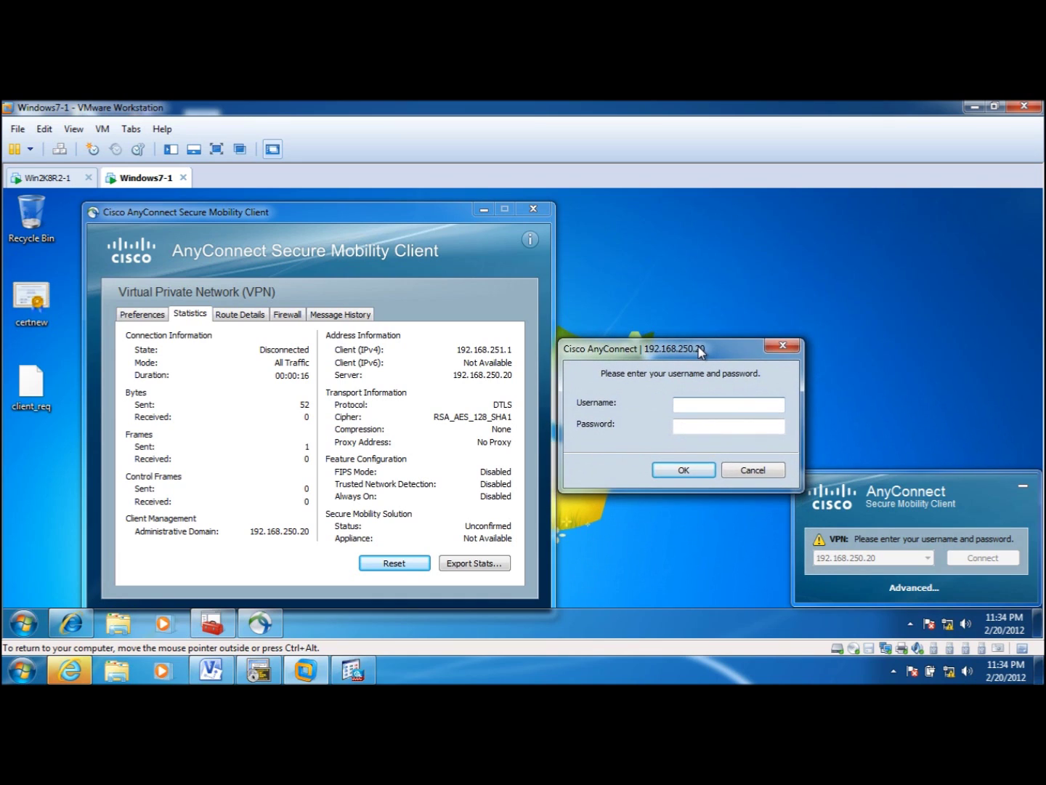
click(668, 387)
text(cisco)
key(Tab)
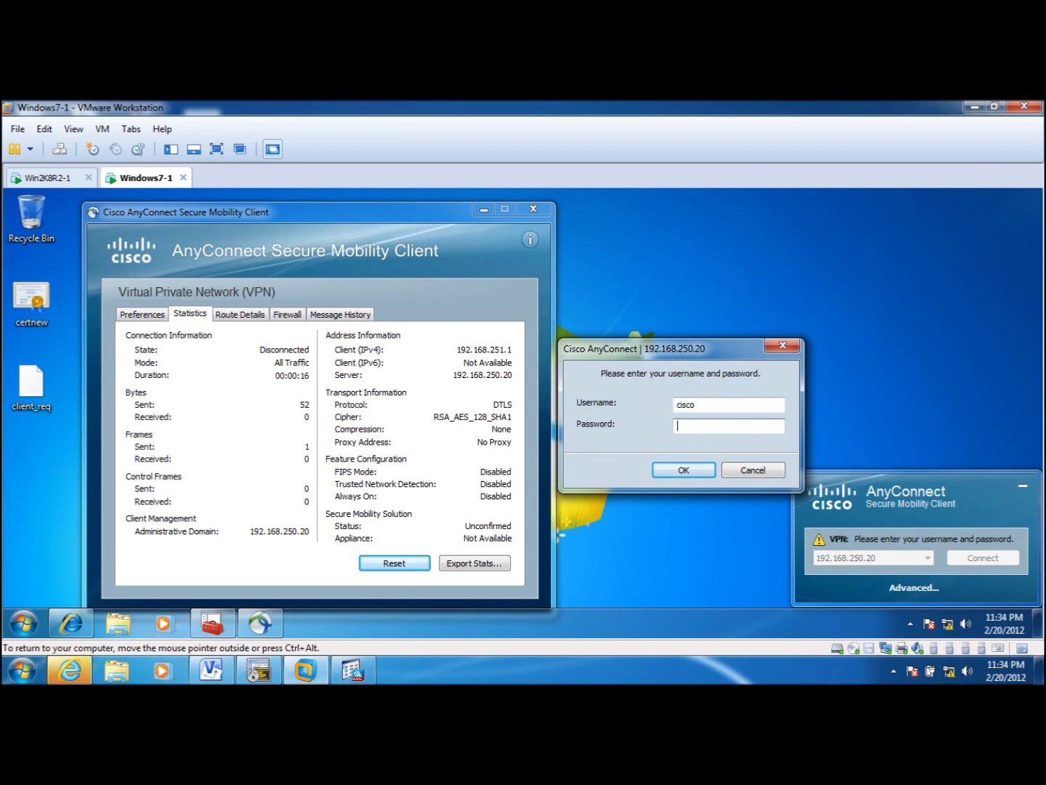
key(Return)
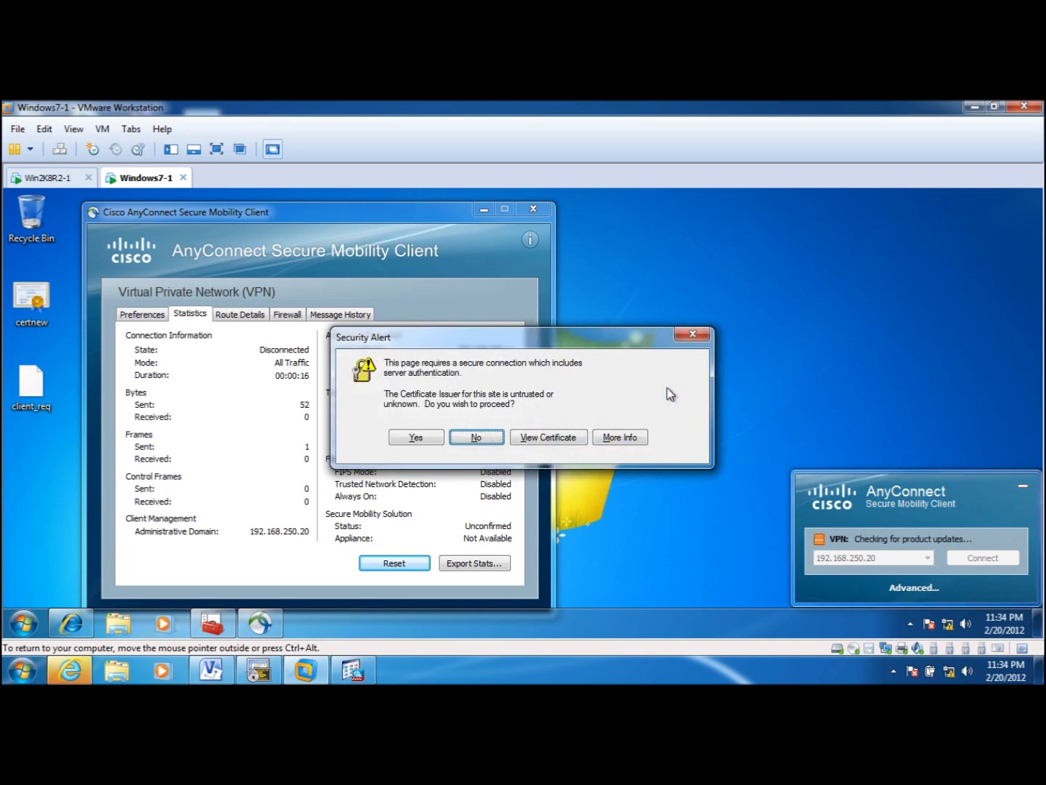
click(415, 436)
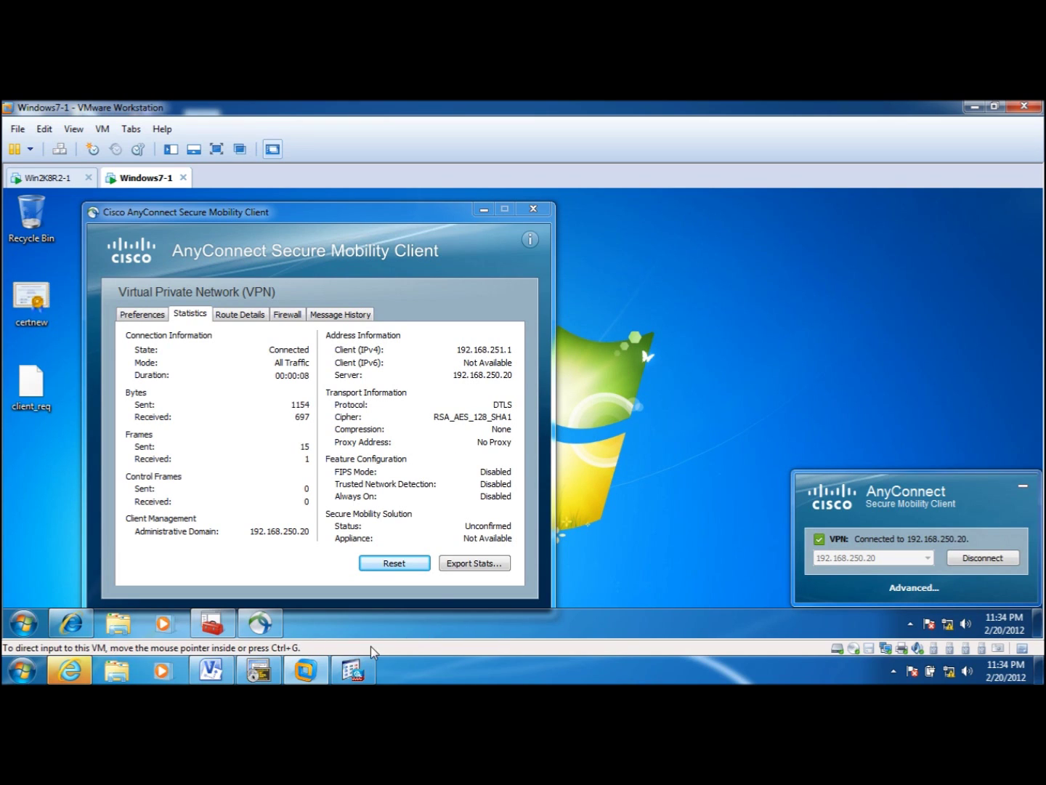
click(352, 670)
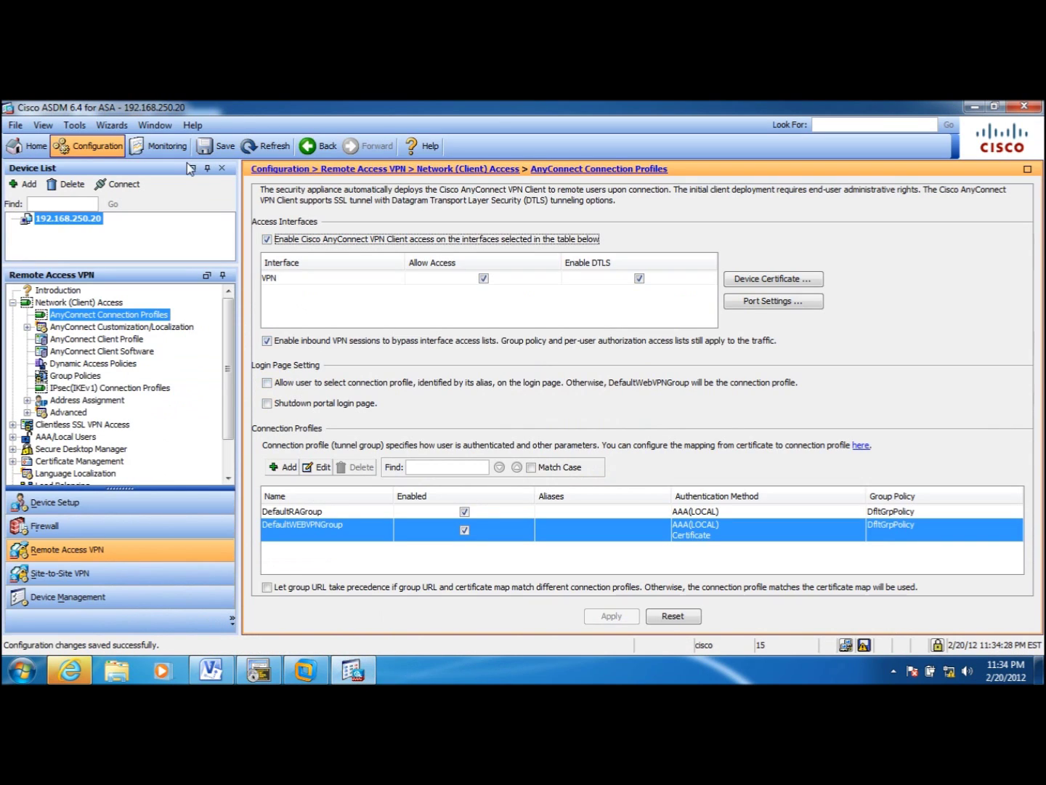
- Open Monitoring > VPN > Sessions and select the AnyConnect session on DefaultWEBVPNGroup
click(158, 146)
click(90, 527)
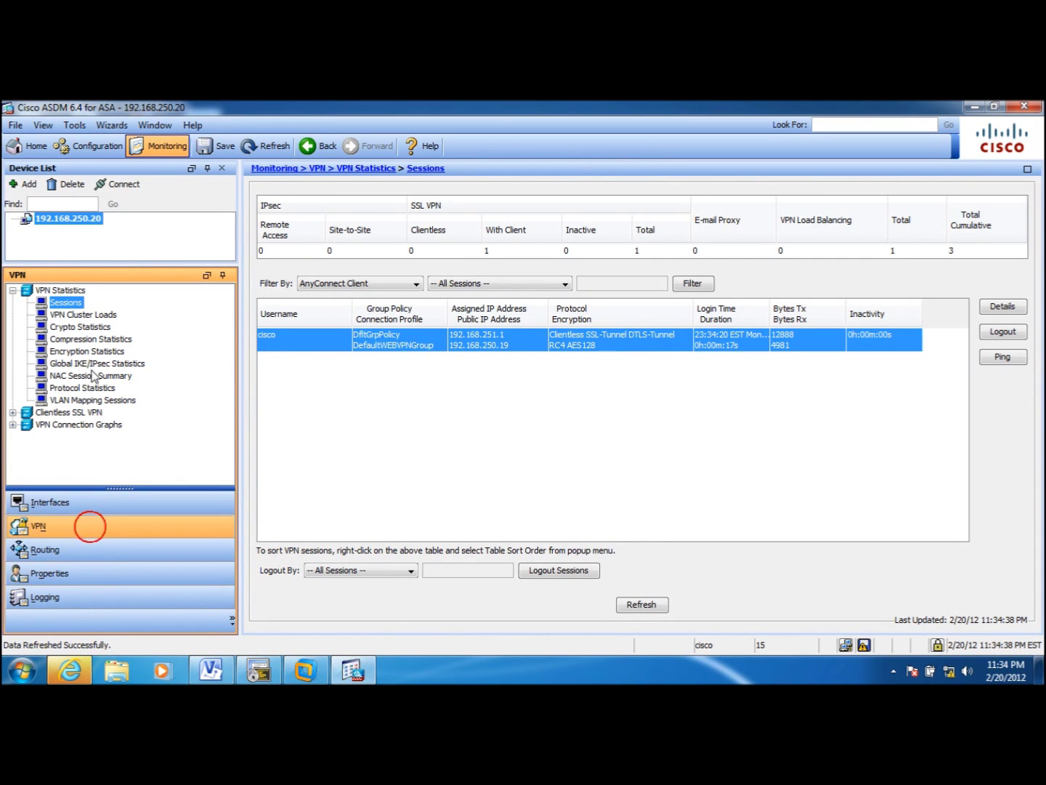
click(283, 343)
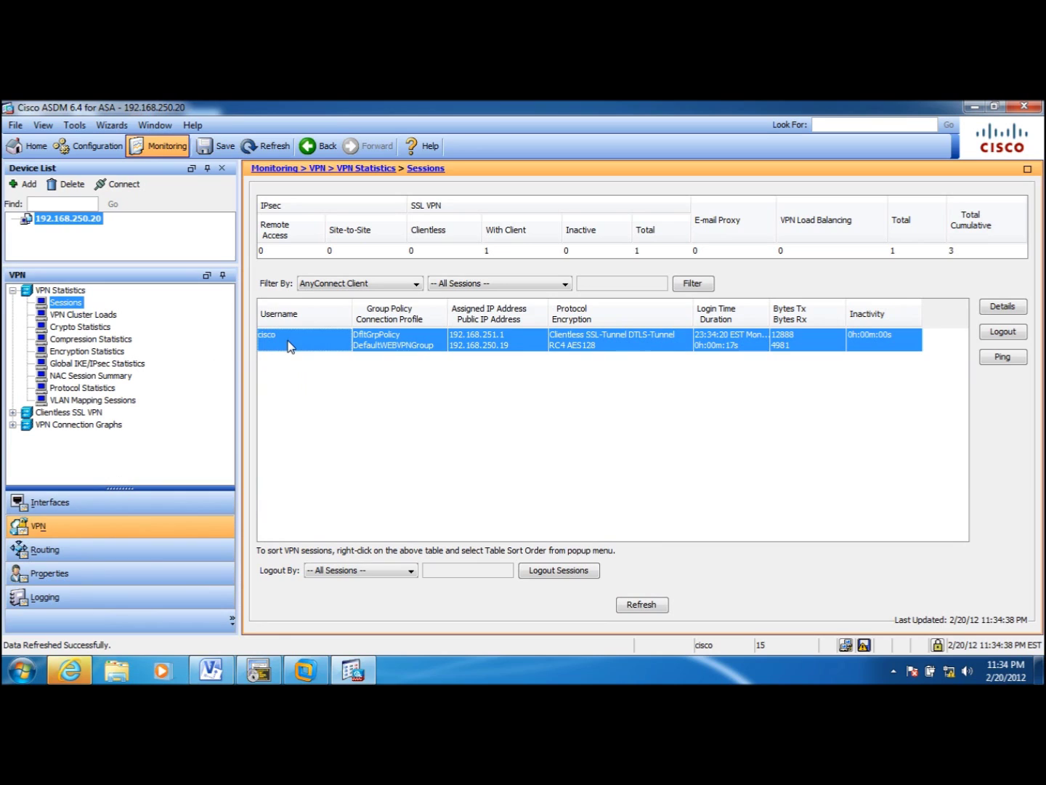